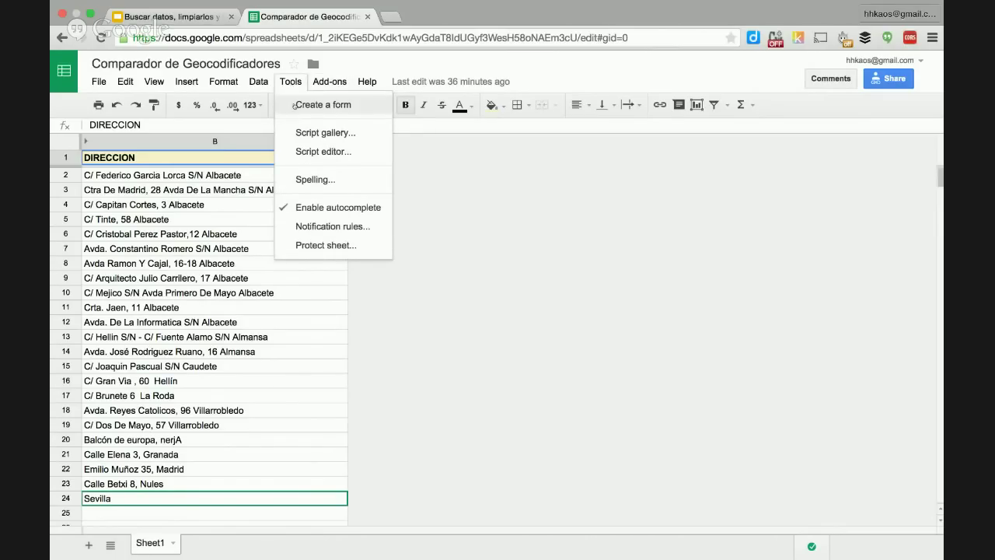
Open Geocoders.gs in the script editor and review the esriGeocoder function
click(295, 154)
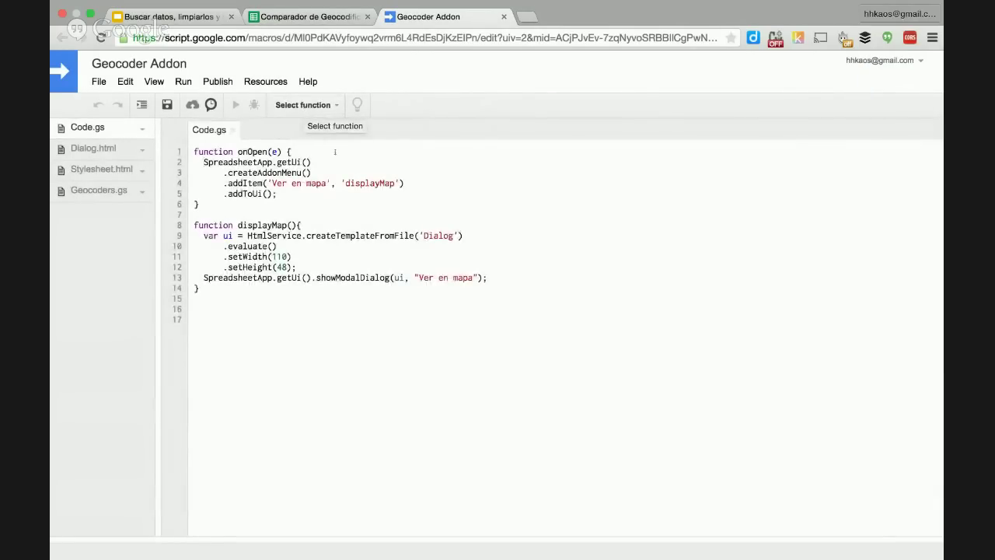
click(101, 191)
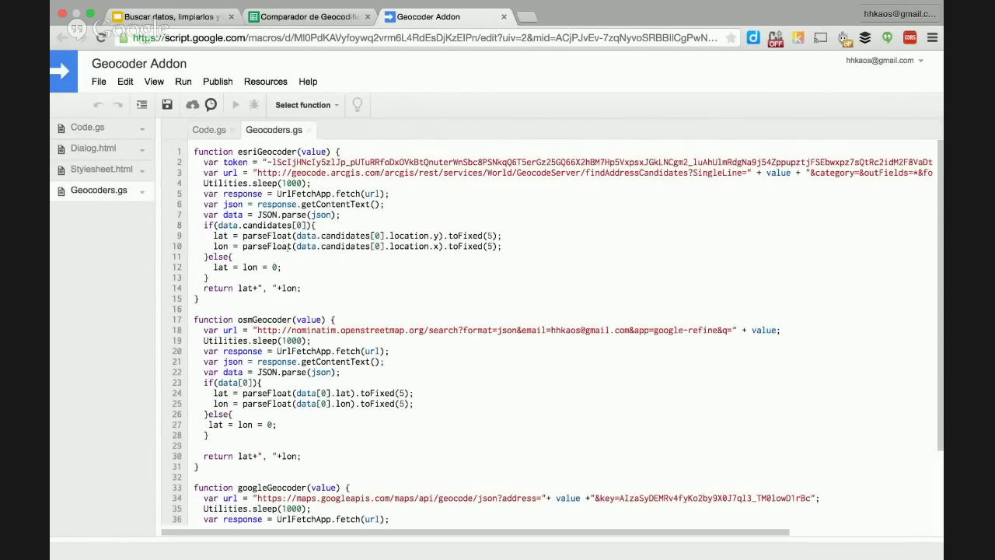
drag(194, 299, 186, 152)
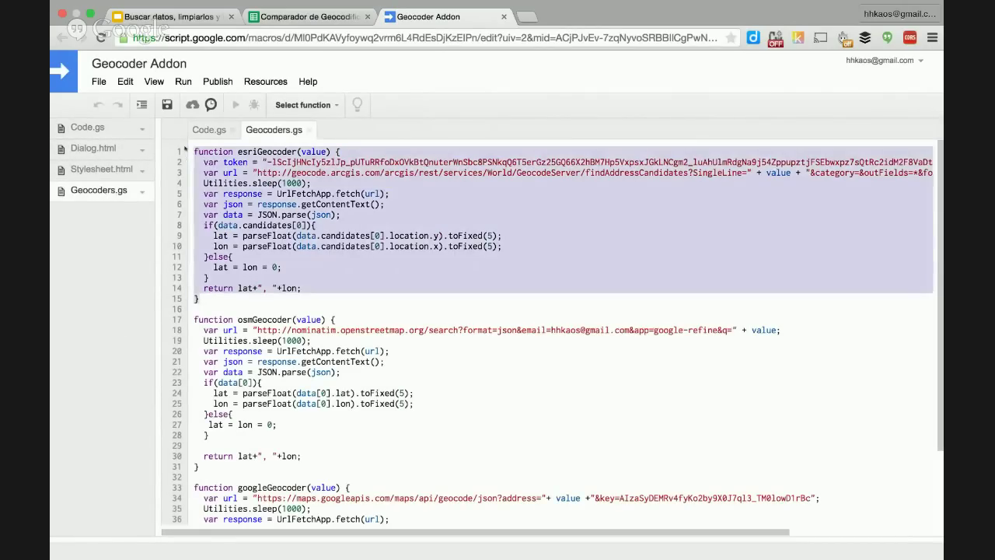
click(219, 299)
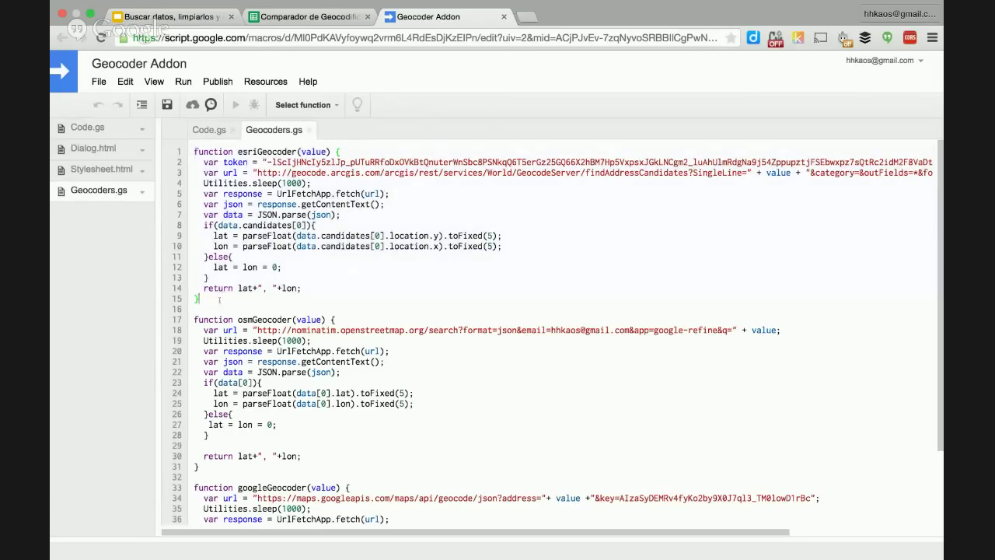
click(245, 152)
drag(238, 151, 297, 152)
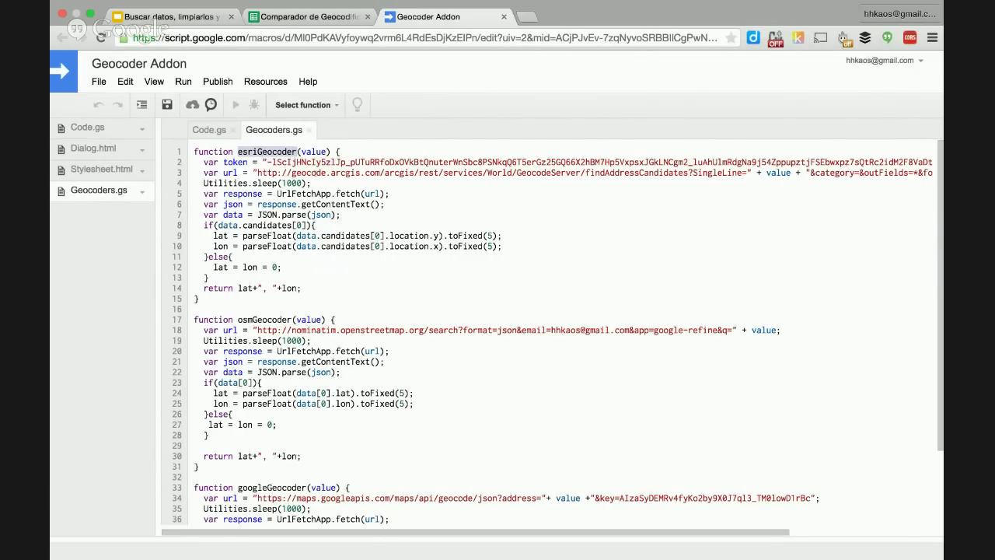
click(277, 151)
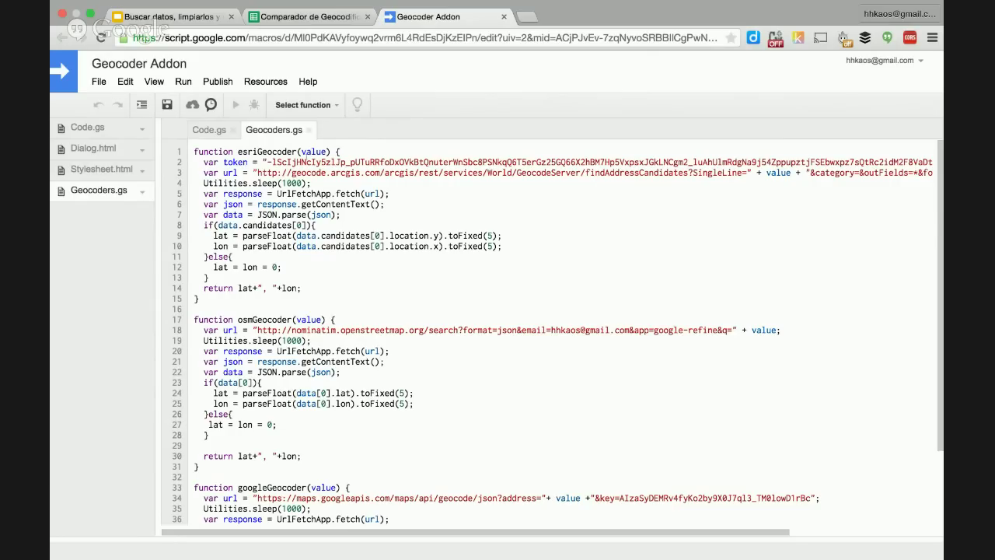
key(Down)
scroll(284, 182, down, 1)
scroll(284, 181, up, 1)
Review the Utilities.sleep(1000), UrlFetchApp request, lat/lon return and nominatim URL lines
drag(253, 181, 315, 181)
click(314, 181)
key(shift+Home)
key(Down)
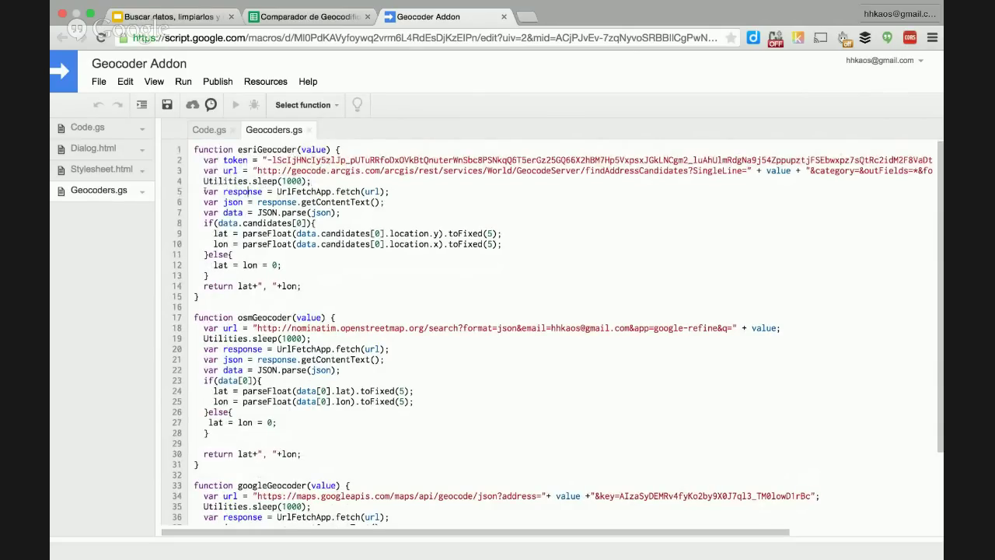
drag(203, 192, 363, 213)
click(362, 212)
click(306, 277)
click(284, 286)
scroll(286, 287, down, 2)
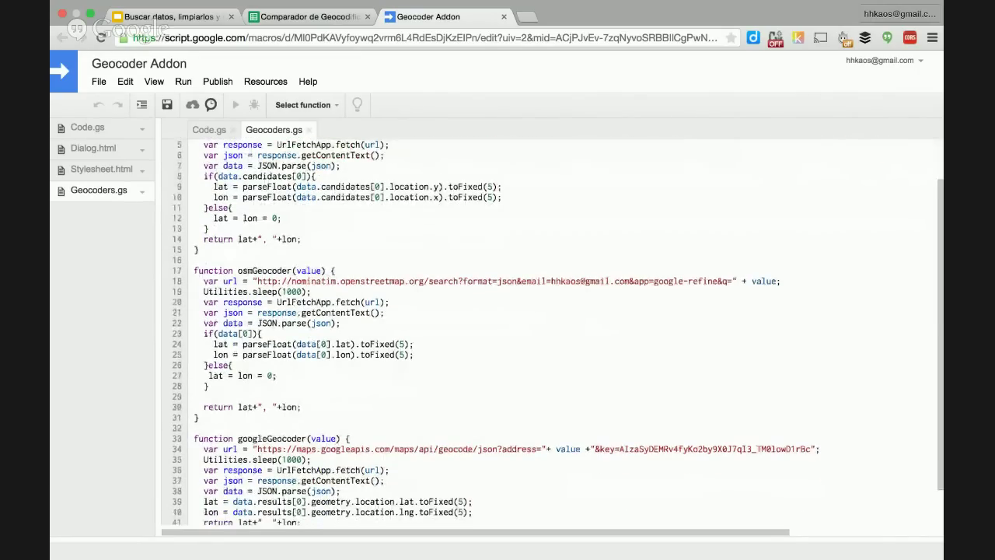
double_click(309, 281)
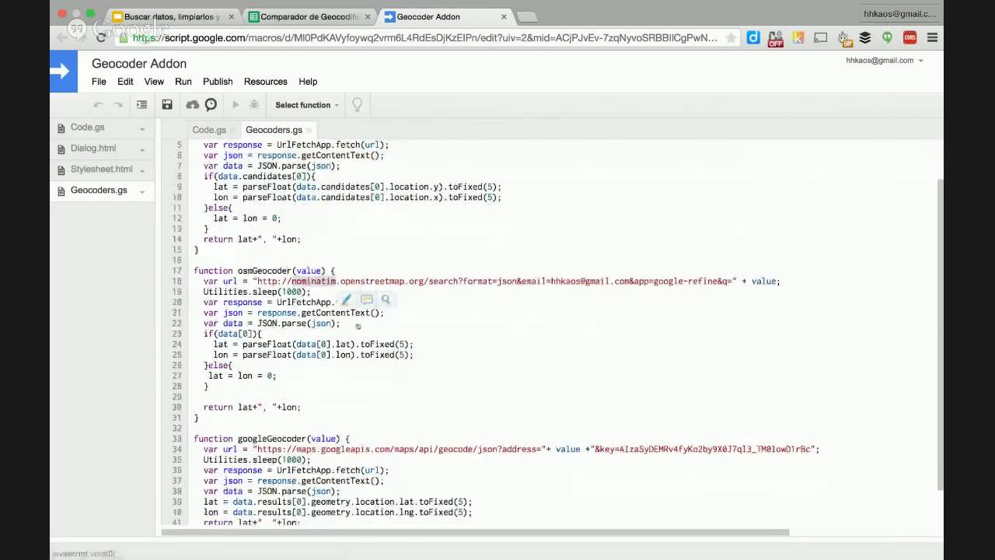
scroll(357, 326, down, 2)
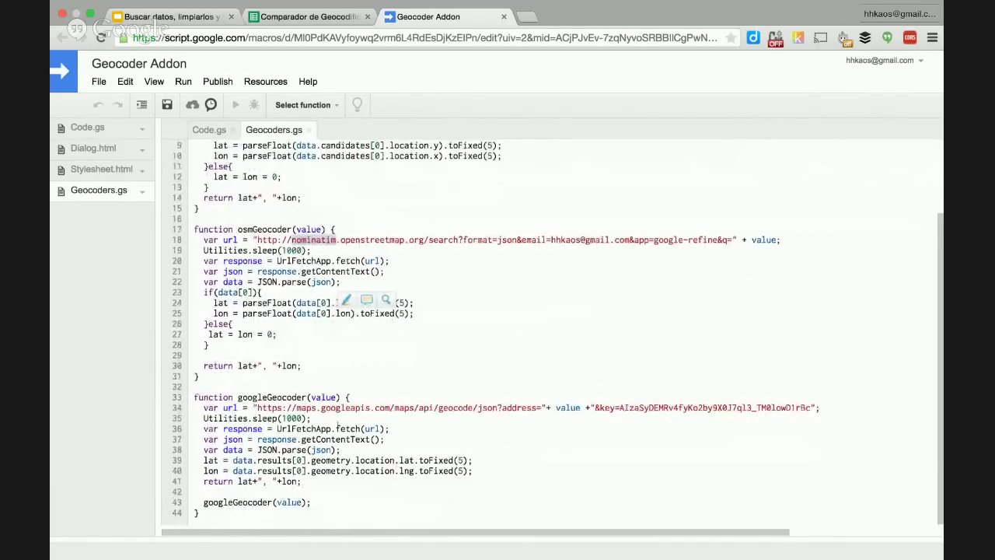
Delete the stray googleGeocoder(value) line and its blank line, then return to the spreadsheet
drag(250, 397, 290, 397)
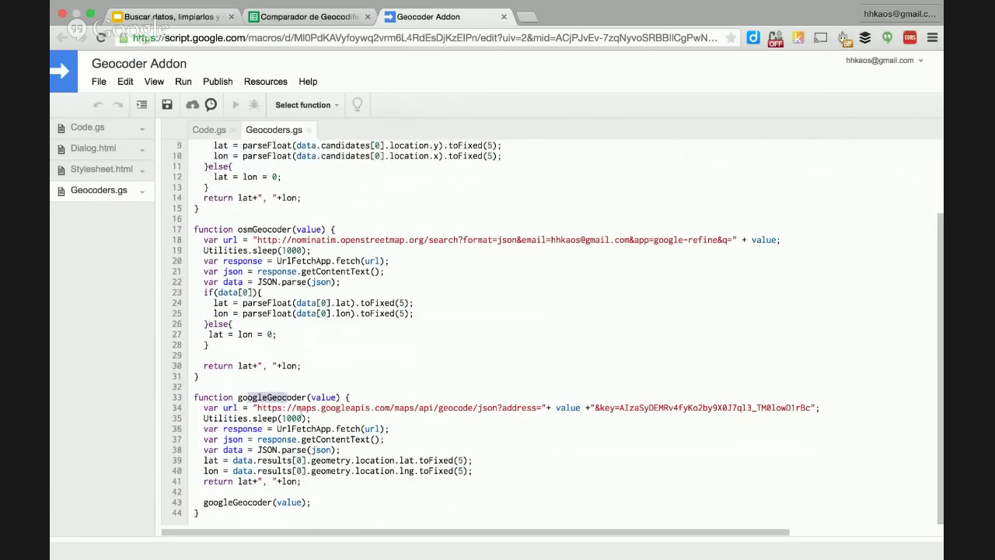
click(242, 513)
click(323, 501)
key(shift+Home)
key(BackSpace)
key(BackSpace)
key(BackSpace)
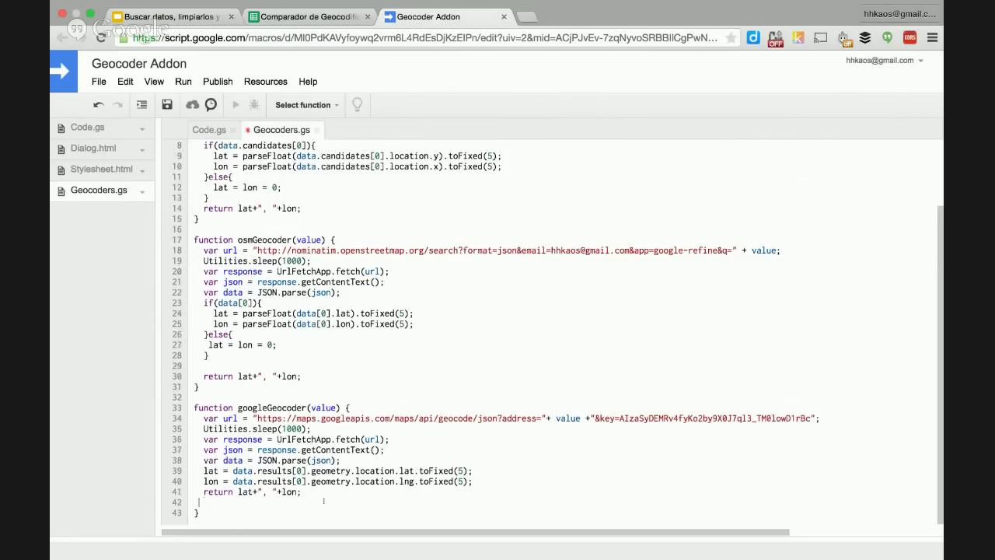
key(BackSpace)
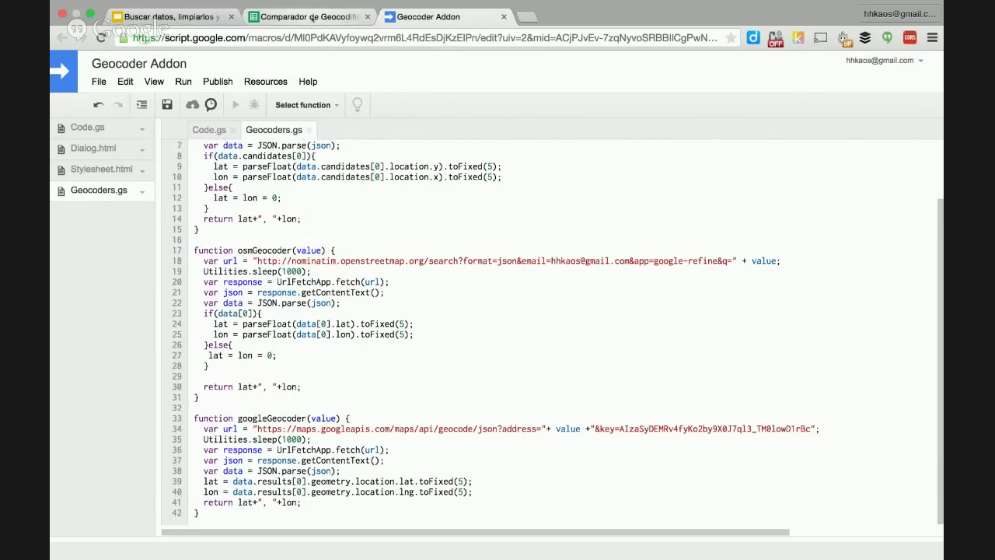
click(311, 16)
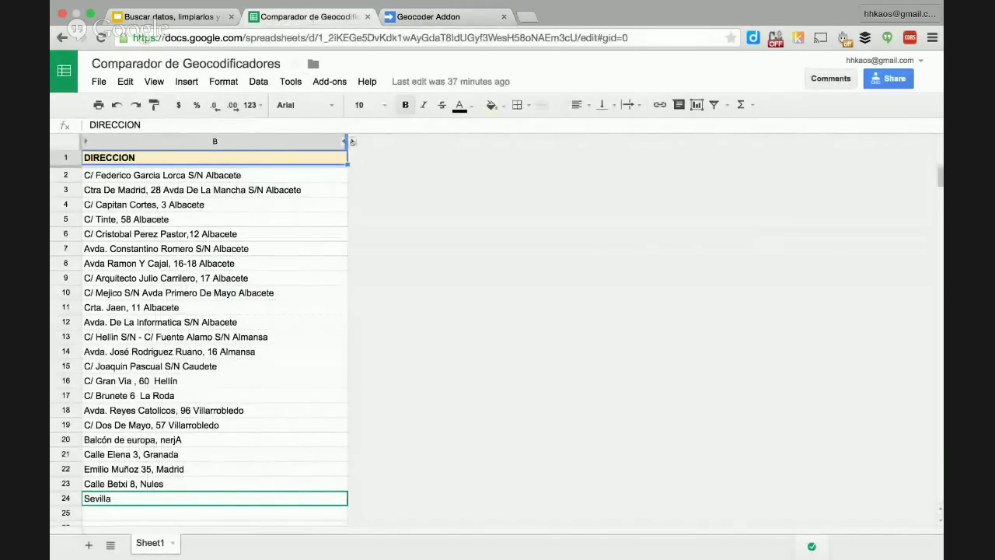
Unhide geocoder columns C–E and view the esriGeocoder formula in C2
click(352, 141)
click(325, 162)
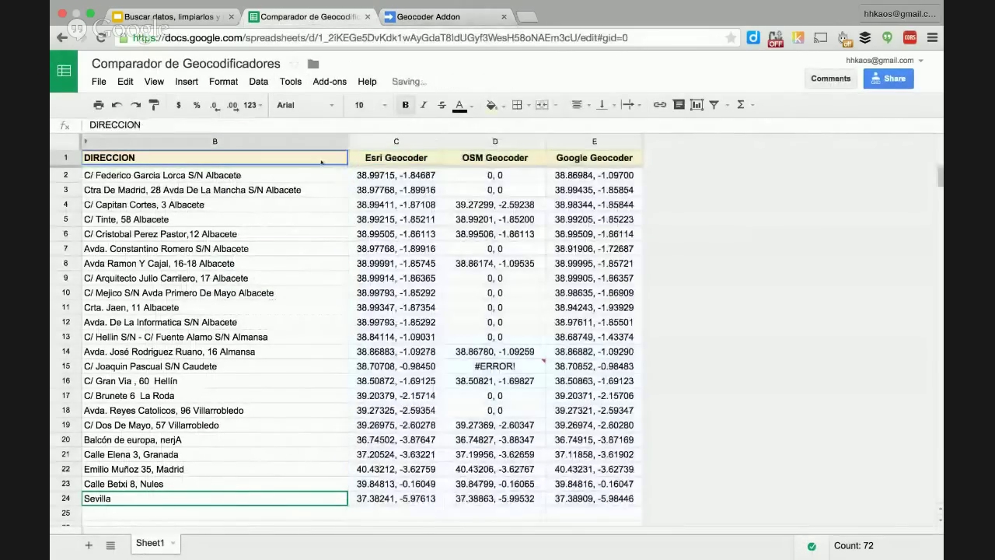
click(401, 160)
key(Right)
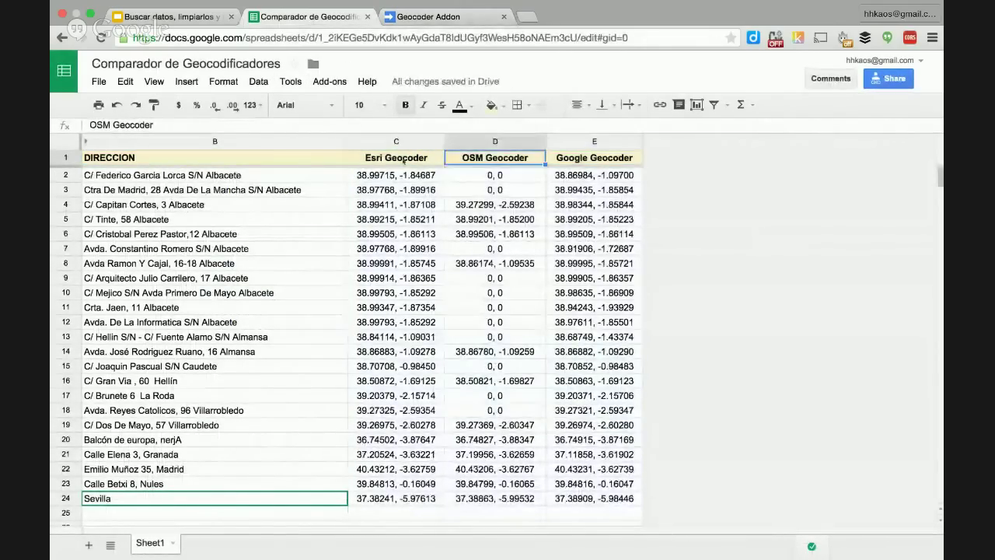
key(Left)
key(Down)
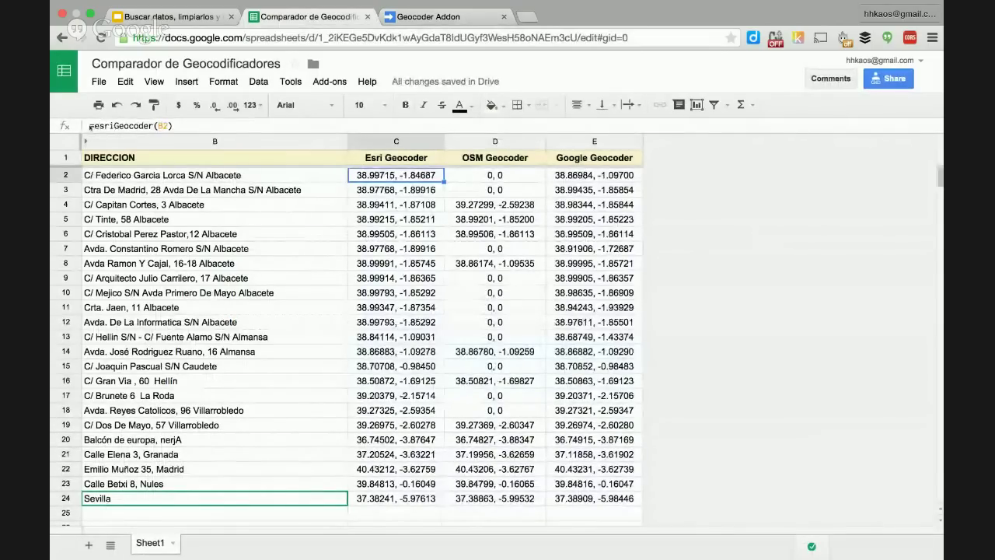
Inspect the osmGeocoder and googleGeocoder formulas in D2 and E2, then move to empty cell B25
click(124, 126)
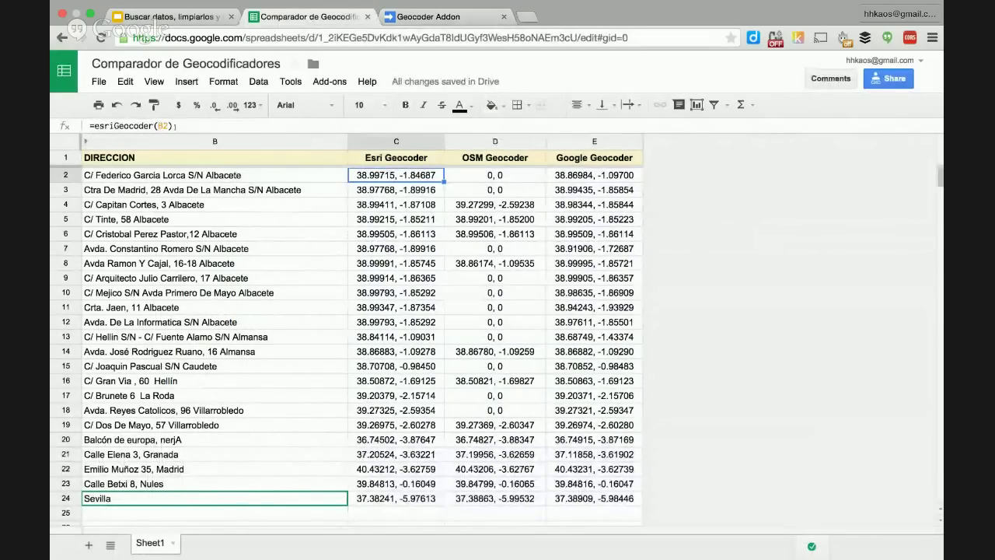
click(120, 179)
click(482, 178)
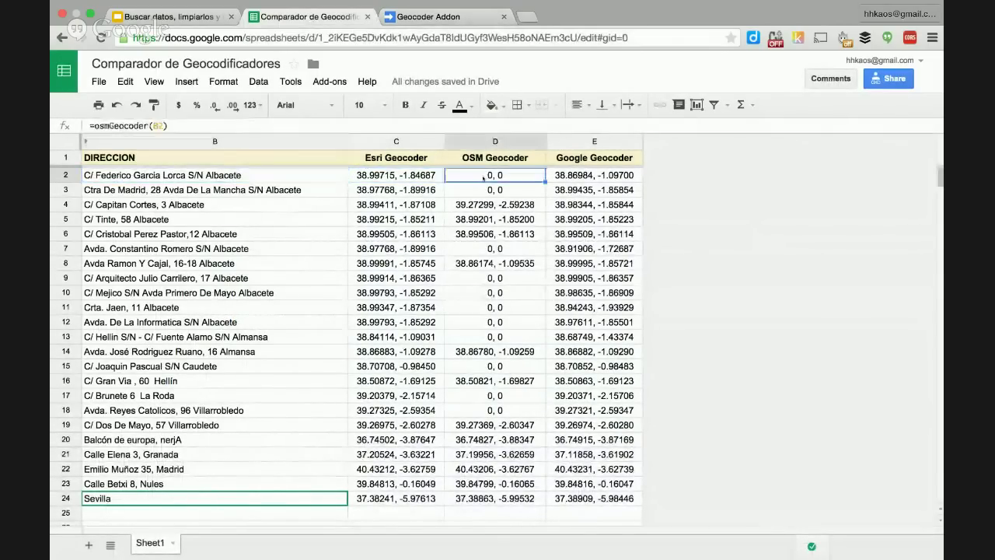
click(570, 180)
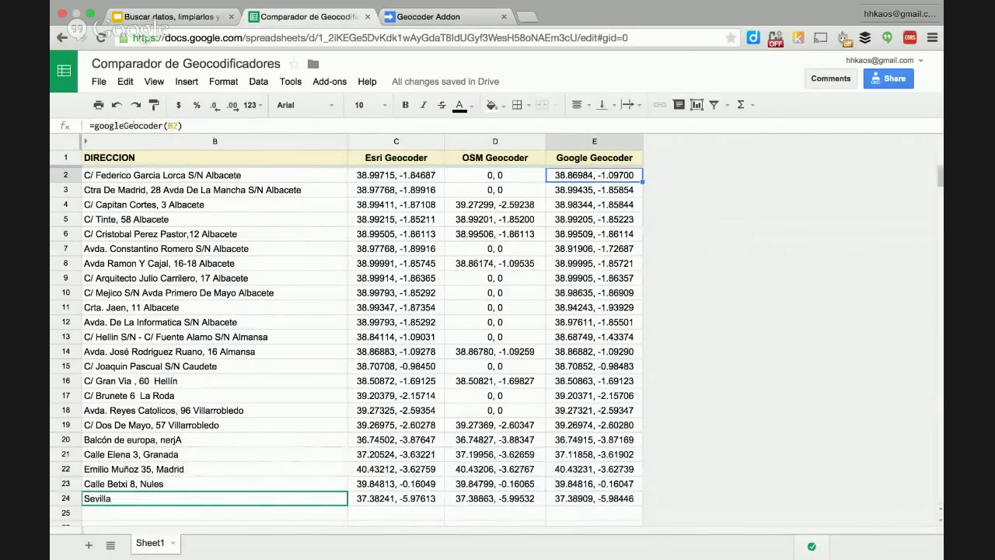
scroll(208, 289, down, 1)
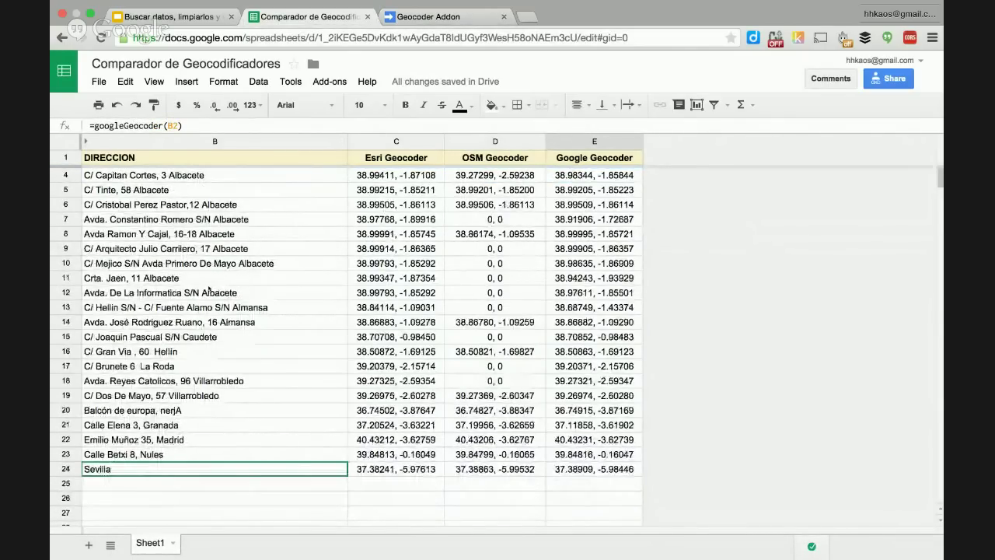
click(110, 469)
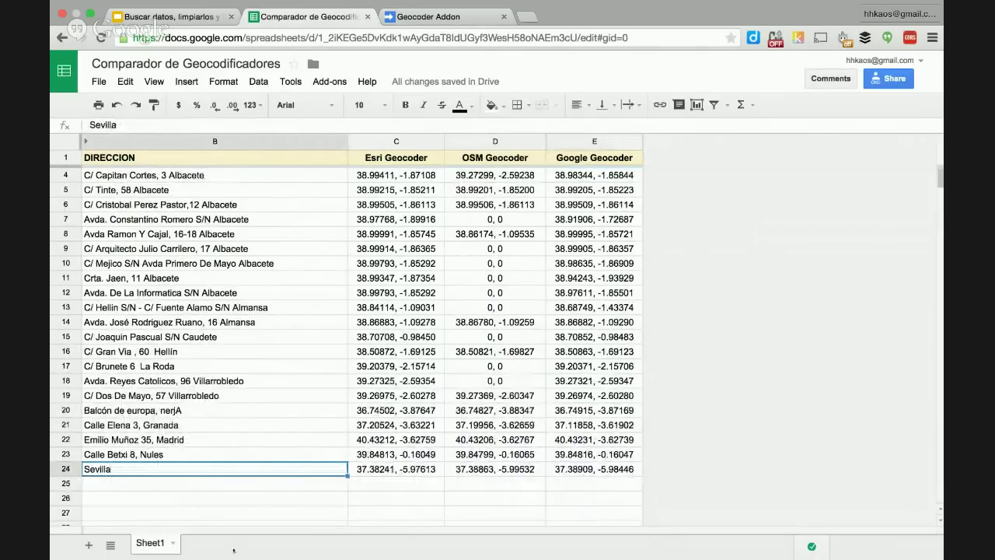
key(Down)
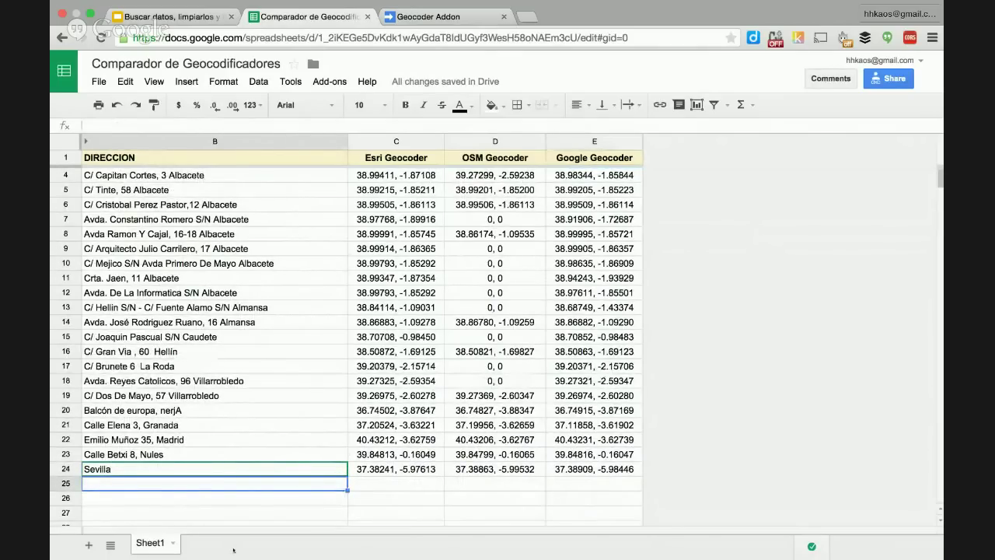
Enter 'Camino de ronda 120, granada' in B25 and check its Esri, OSM and Google results
text(Camino de)
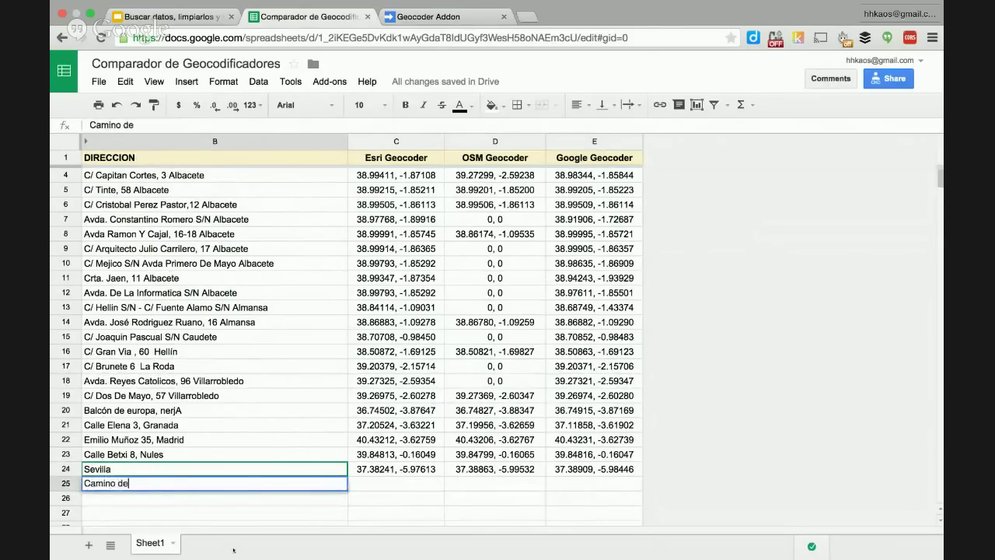
text( ronda 120, granada)
key(Return)
drag(392, 464, 643, 487)
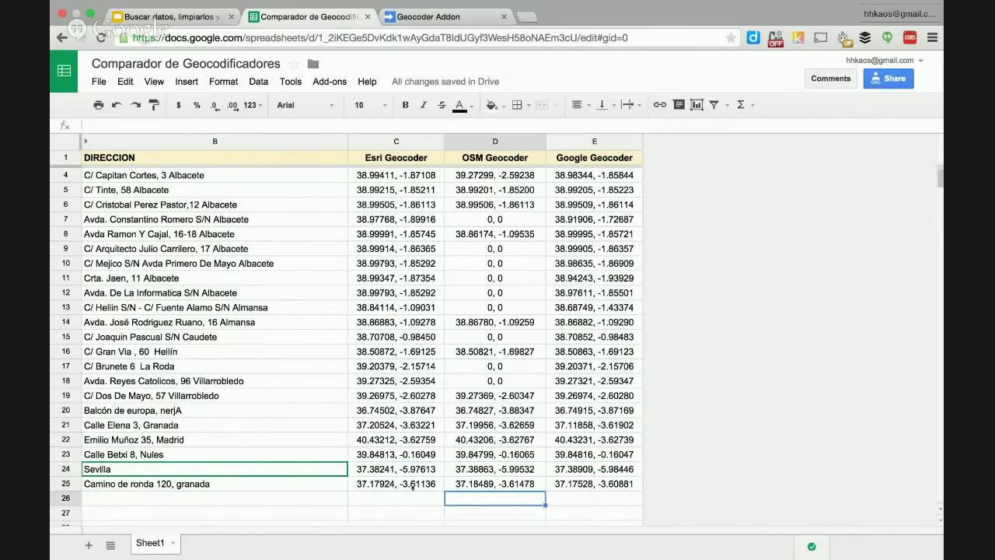
click(412, 486)
key(Right)
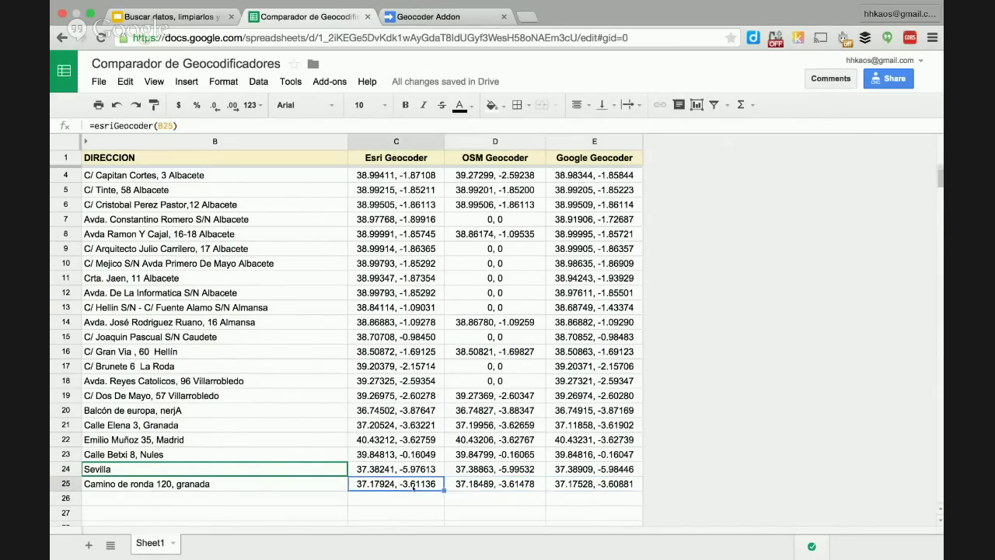
key(Right)
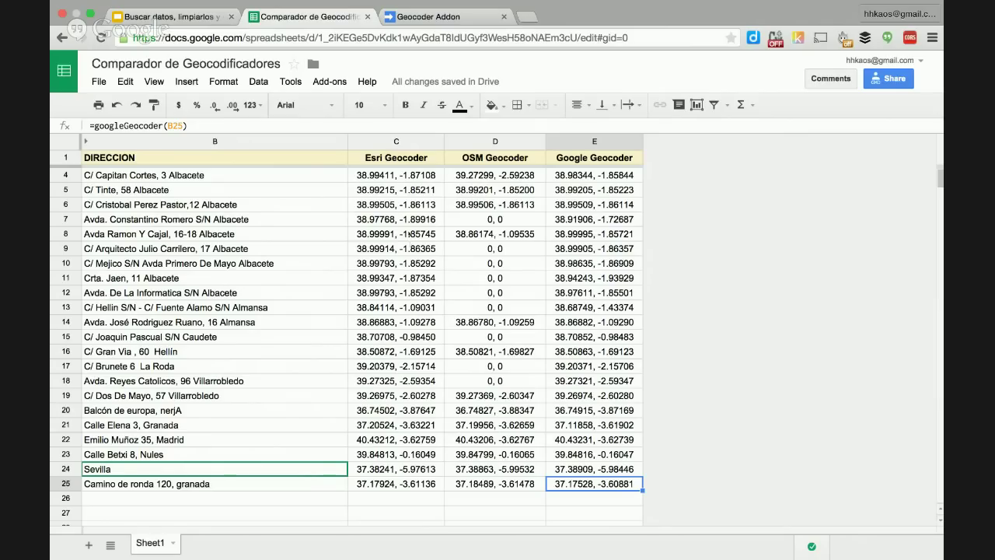
Check the three geocoder results in row 4
click(439, 177)
key(Right)
key(Right)
key(Left)
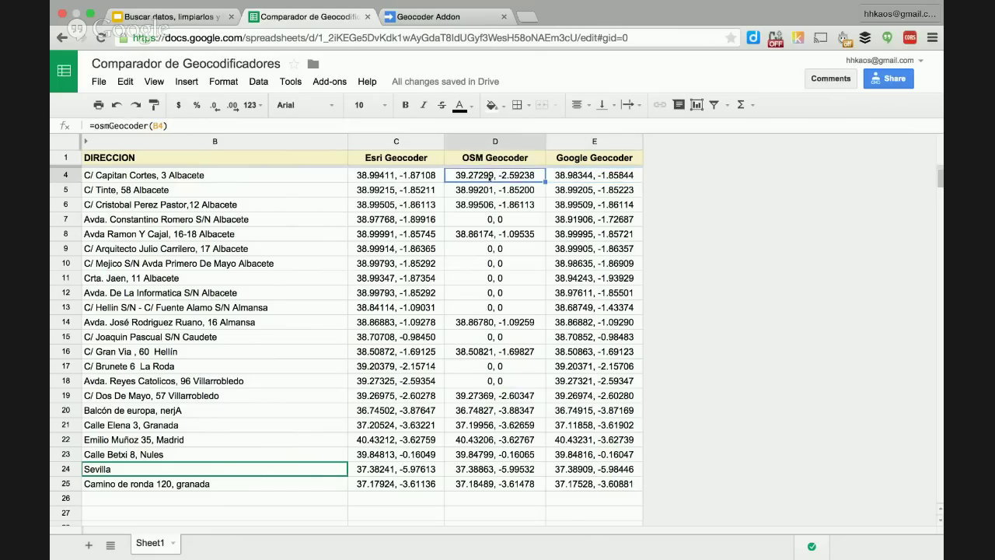
key(Left)
Run Geocoder Addon's Ver en mapa and open the generated map in JS Bin
click(330, 85)
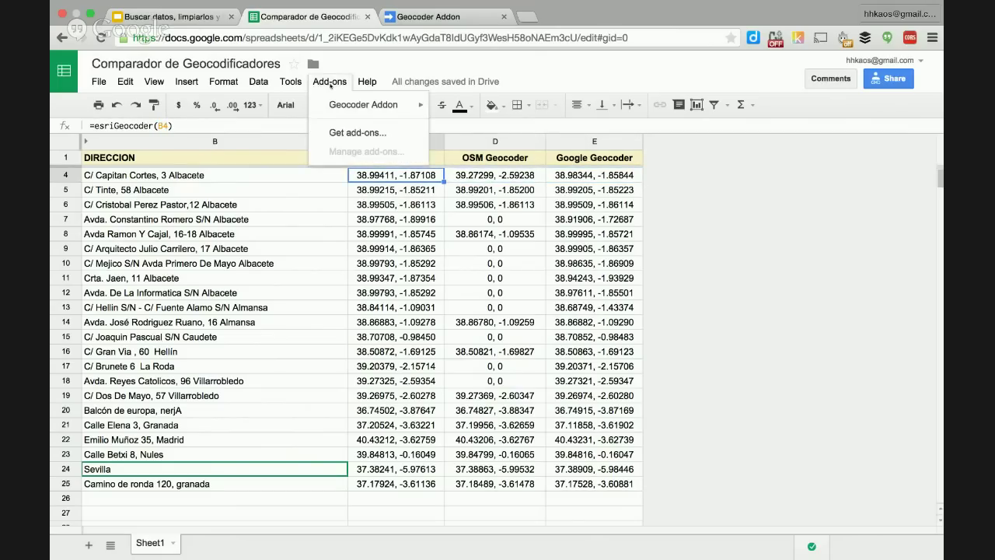
mouse_move(338, 107)
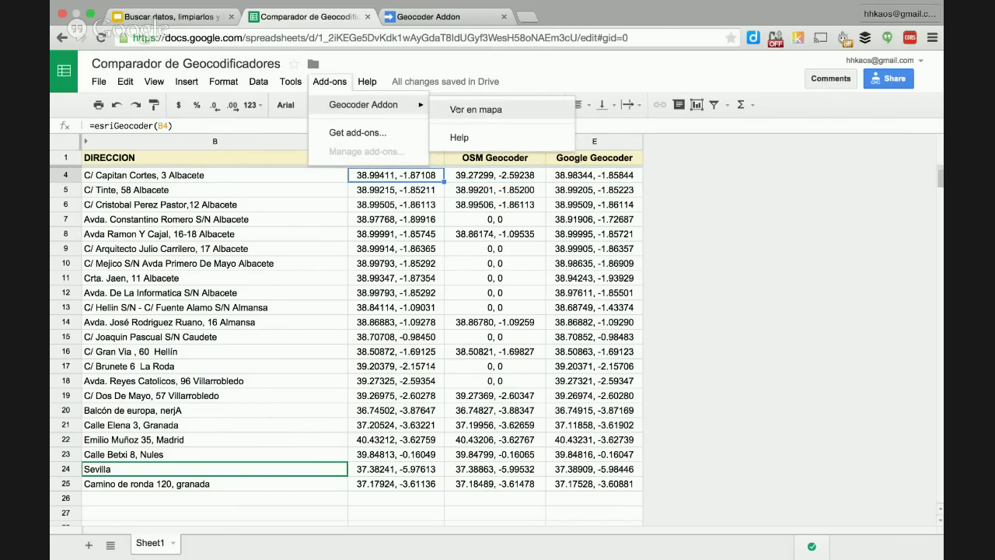
click(459, 110)
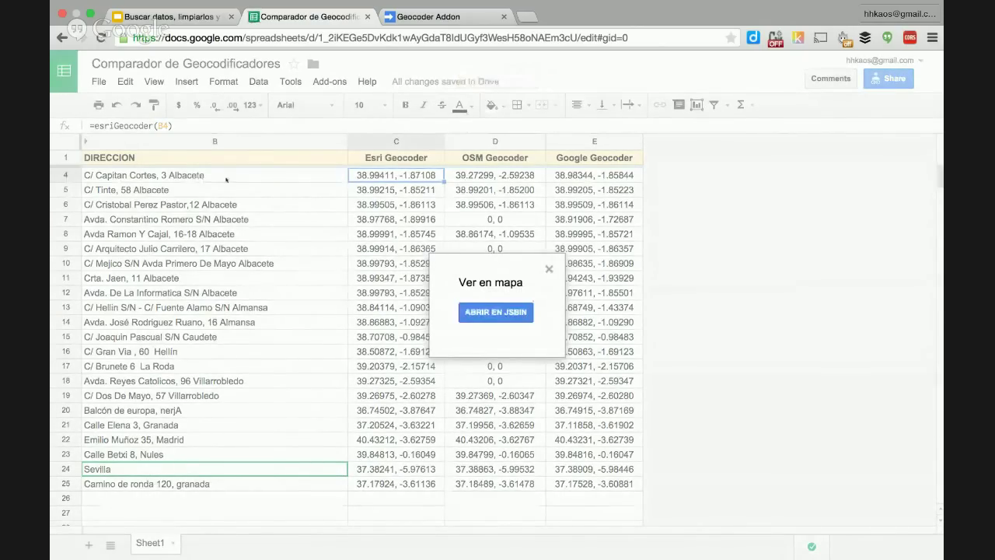
click(493, 313)
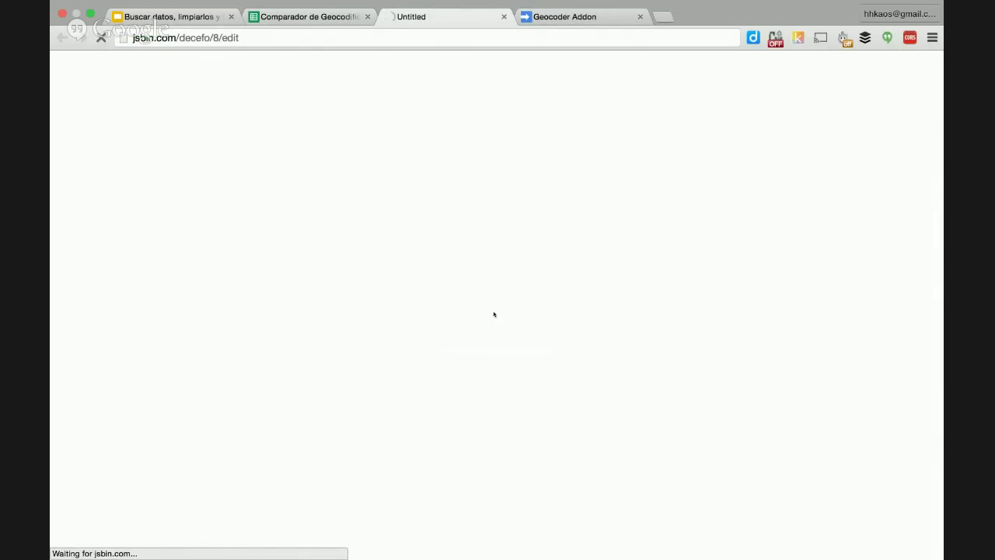
Open desarrolladores.esri.es/code/compareGeocoders in a new browser tab
click(664, 17)
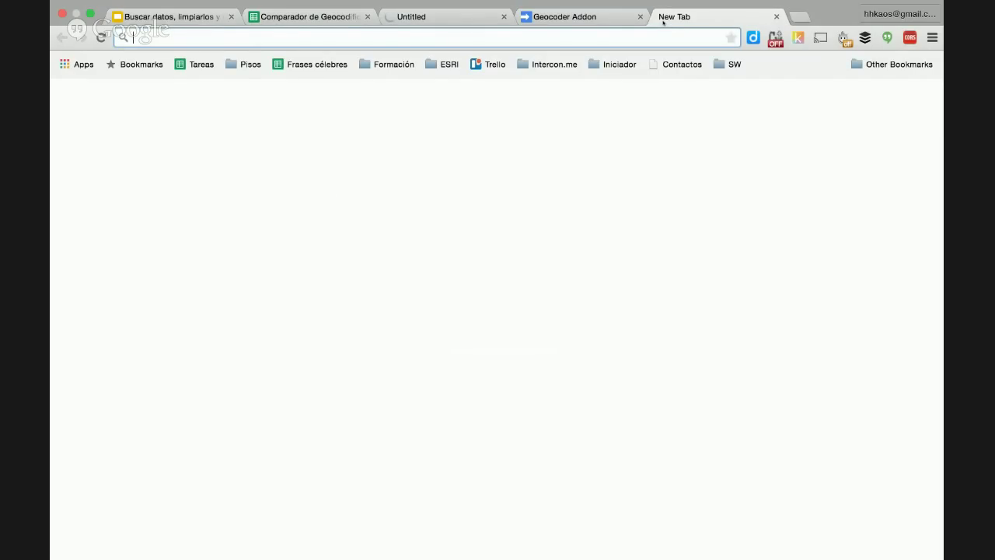
text(desarrolladores.esri.es/co)
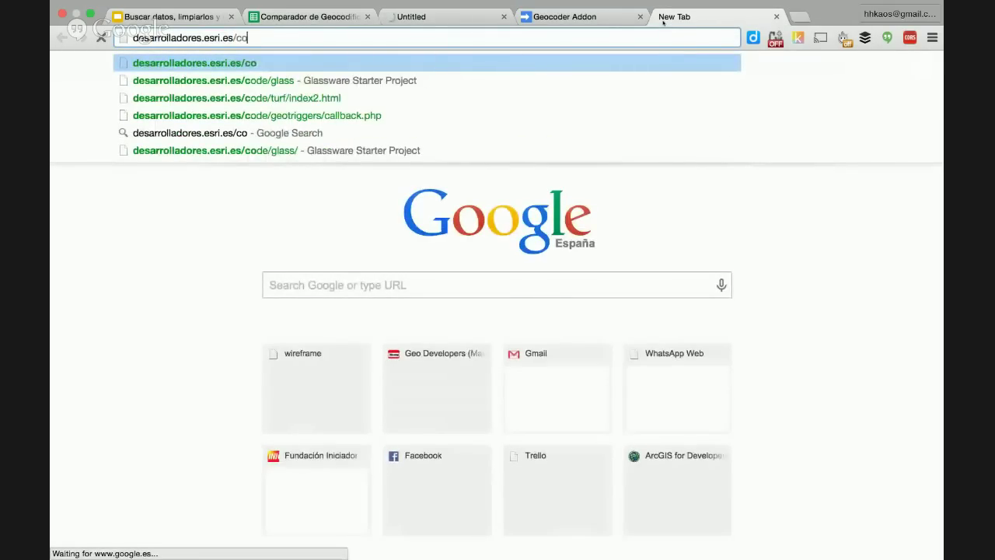
text(de/c)
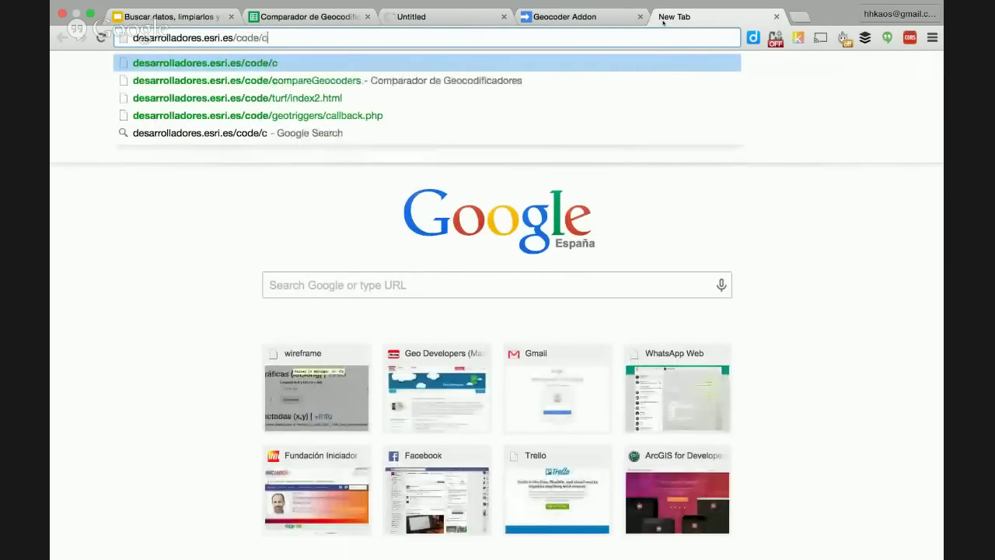
text(omp)
key(Down)
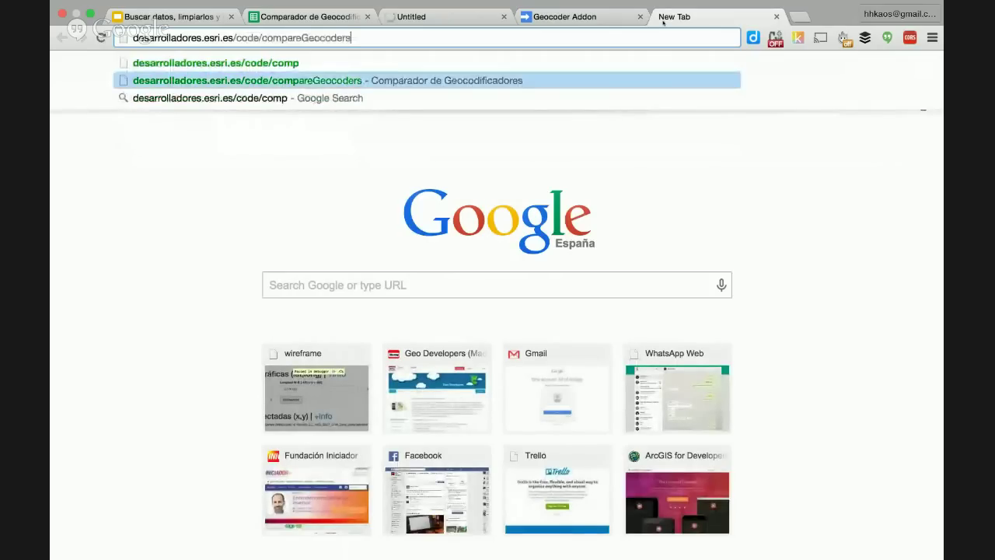
key(Return)
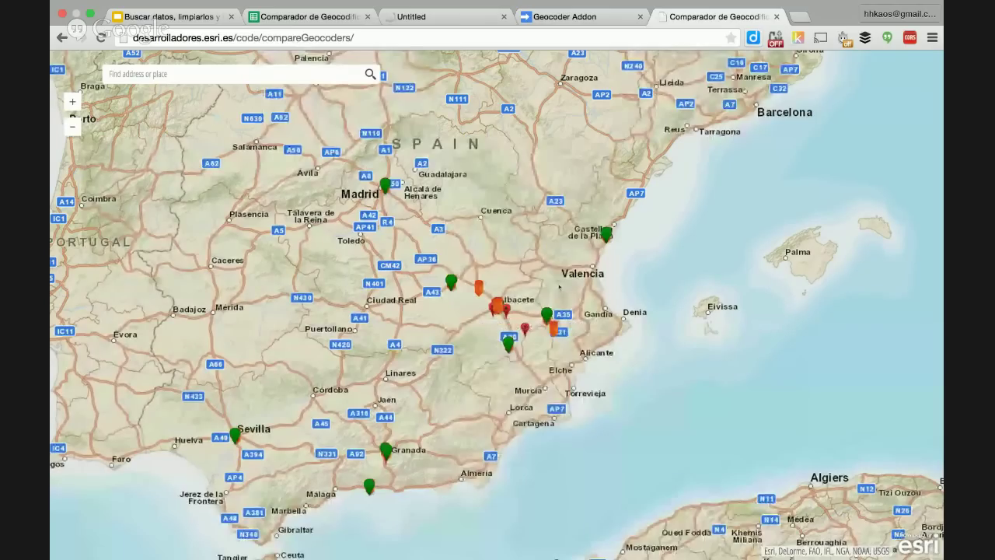
Close the Ver en mapa dialog, check the Balcón de europa, nerjA address in B20, and return to the map
click(451, 15)
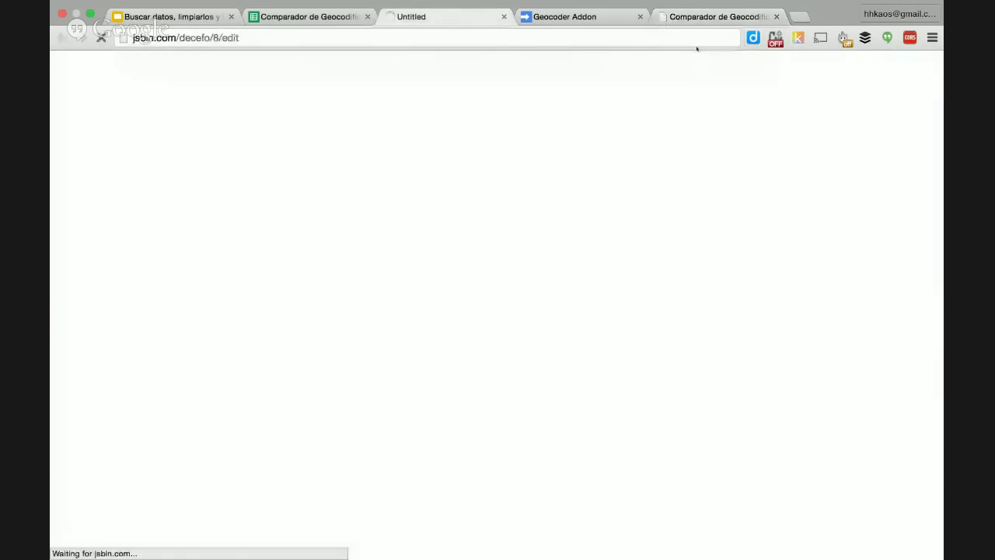
click(697, 19)
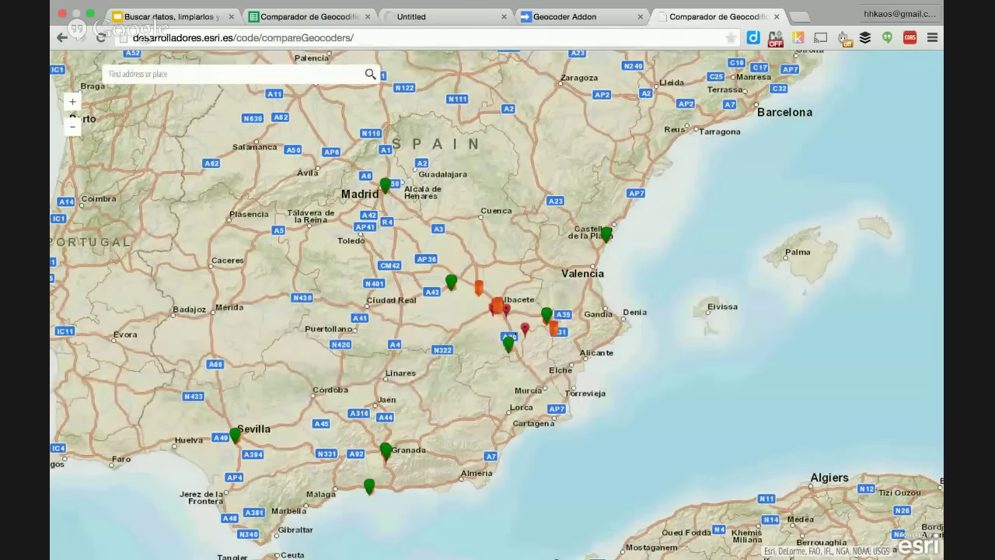
click(283, 76)
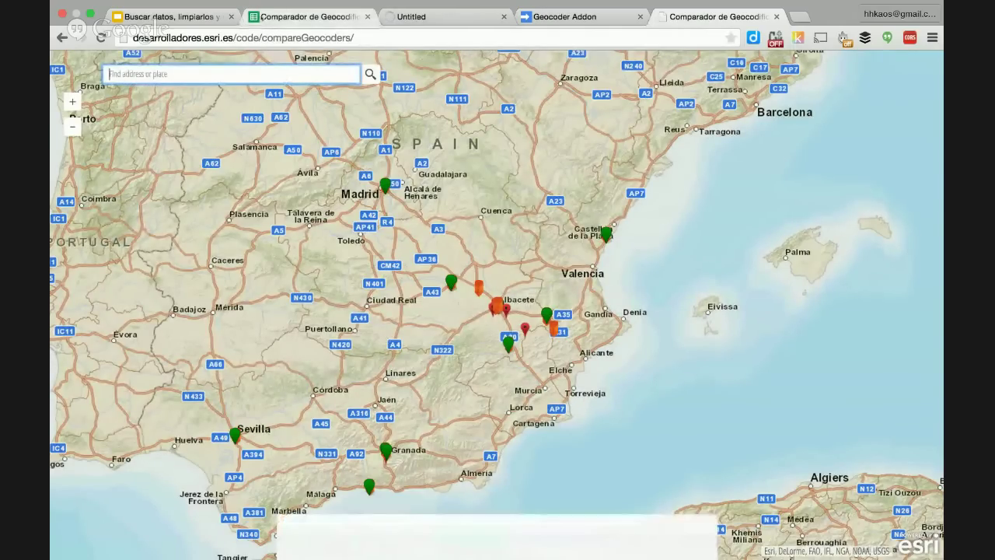
click(307, 16)
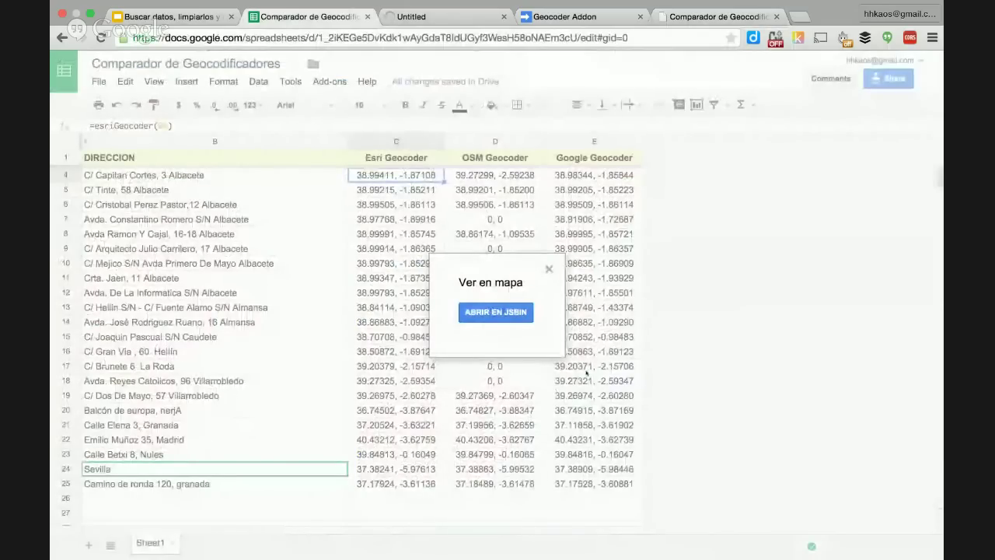
click(552, 271)
click(177, 412)
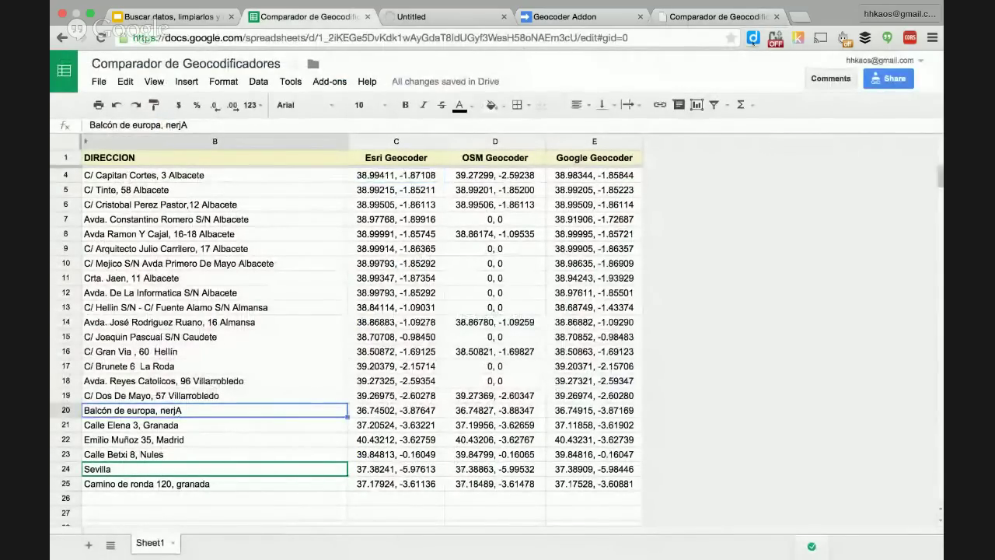
click(425, 19)
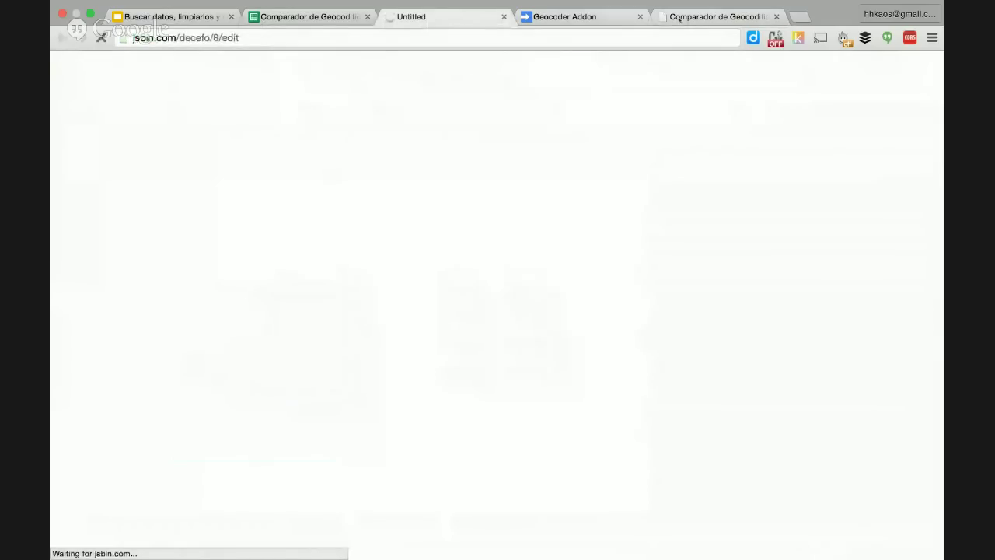
click(719, 16)
Search the map for Nerja and read the OpenStreetMap and Google popups for Balcón de europa
text(nerja)
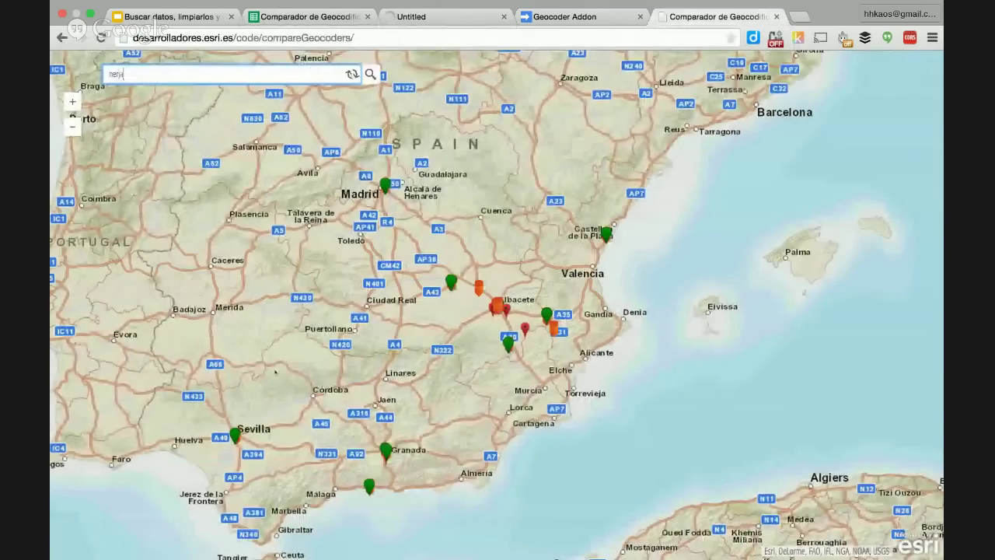
key(Return)
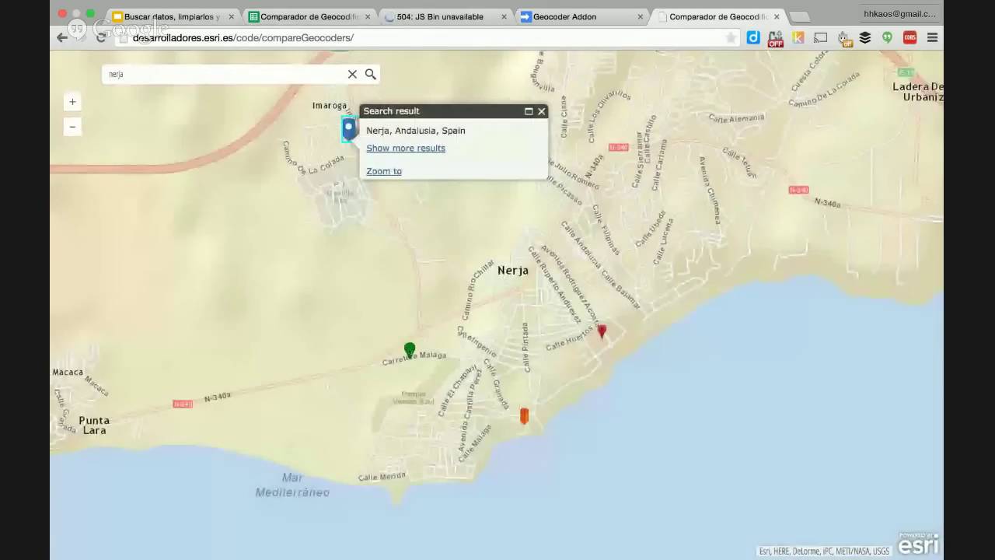
click(410, 350)
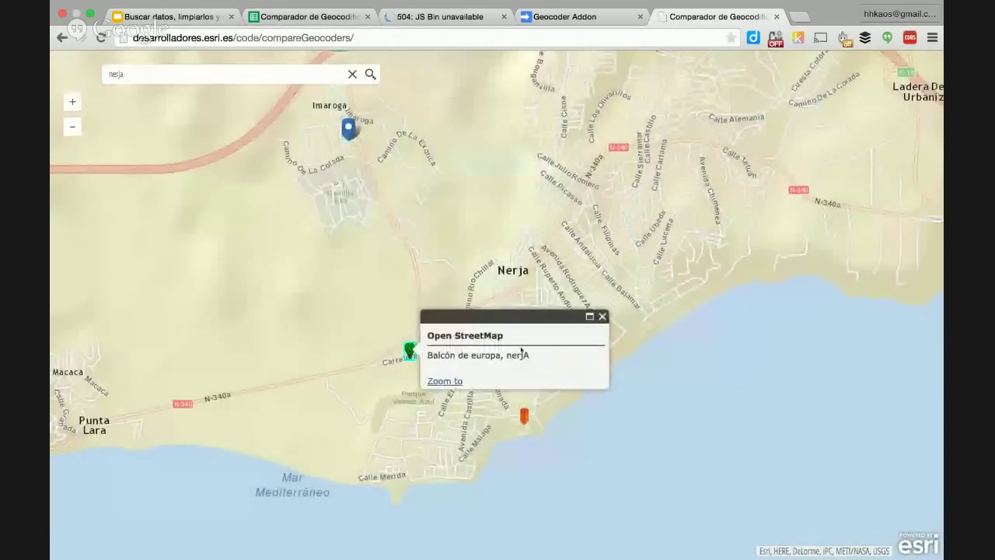
click(602, 317)
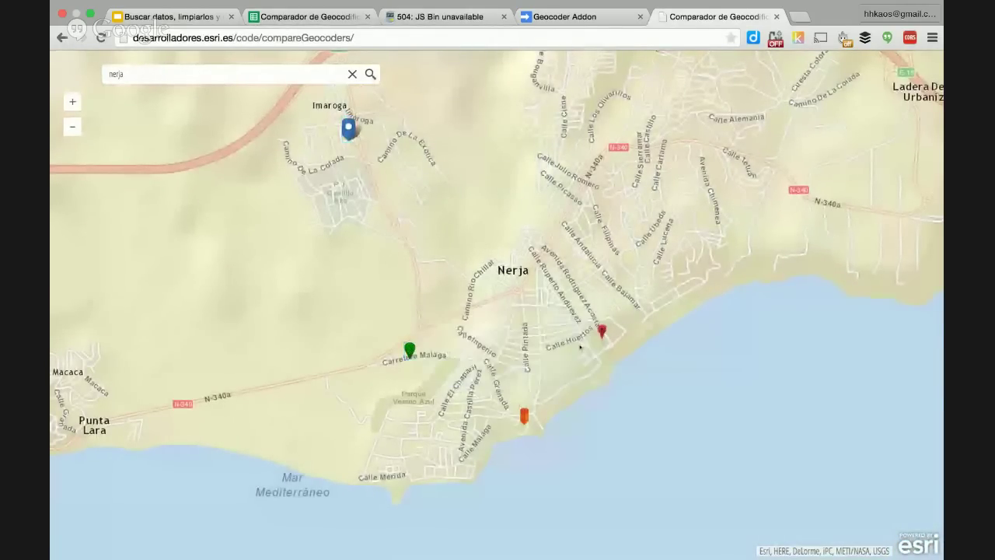
click(602, 331)
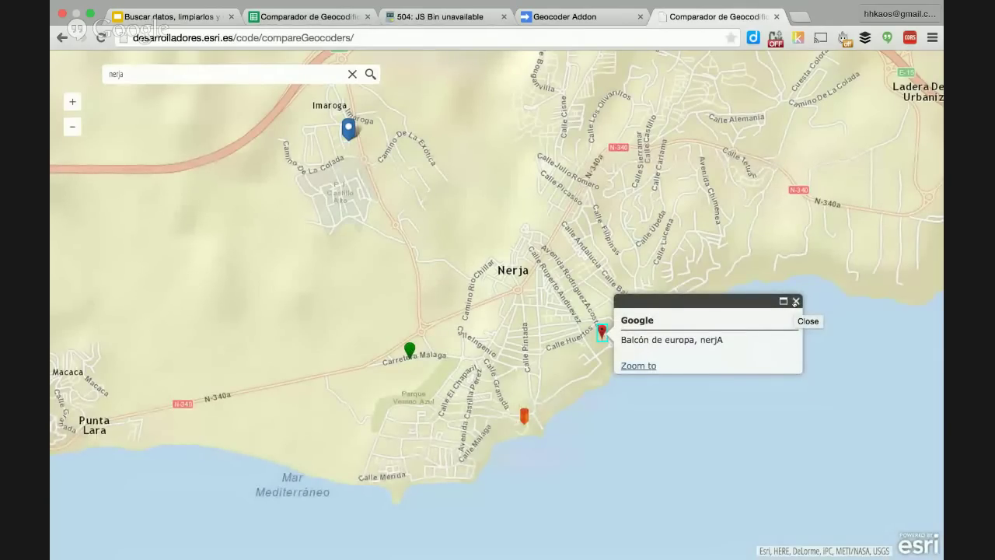
click(796, 301)
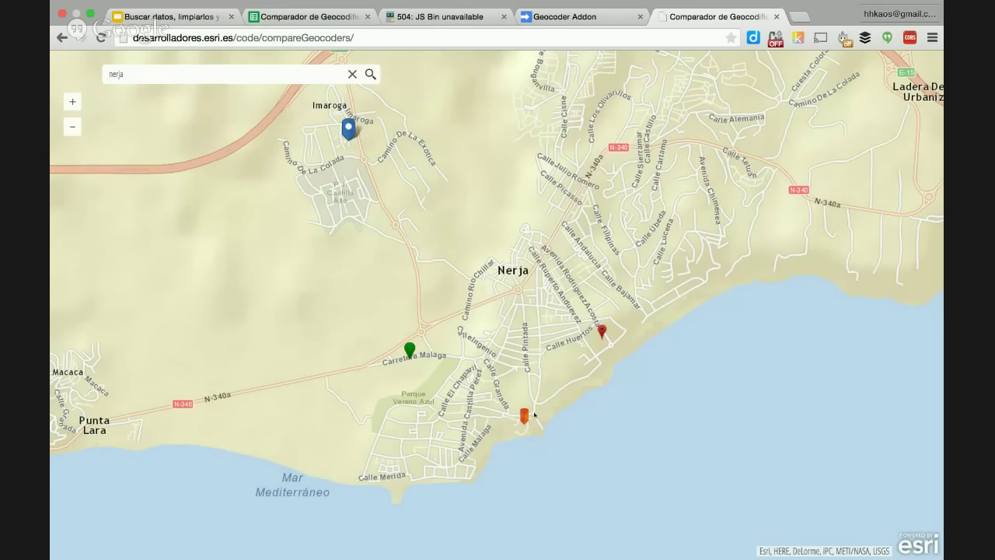
Read the ArcGIS popup for Balcón de europa and select the old search text
click(525, 415)
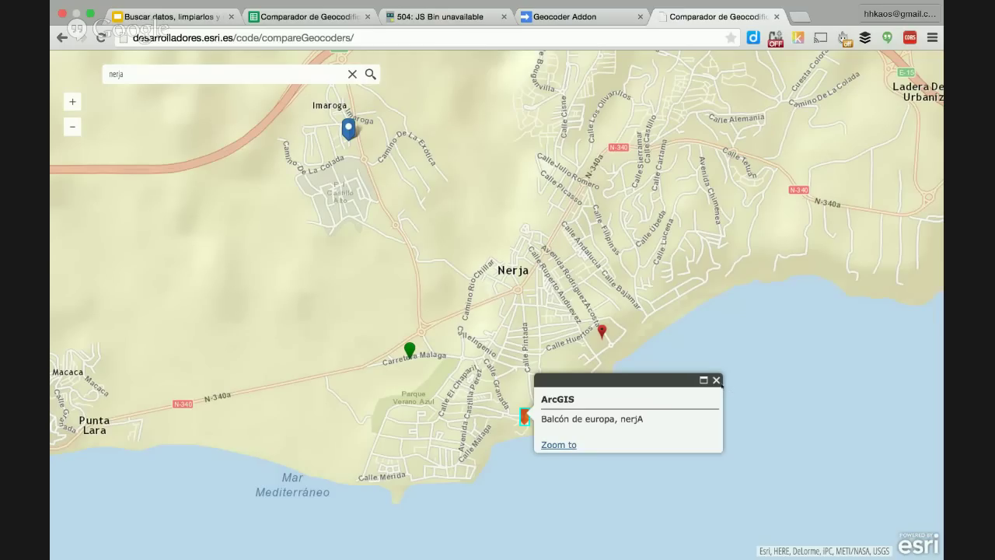
click(717, 380)
click(195, 79)
key(super+a)
Search the map for 'calle elena, granada' and close the result popup
text(granda)
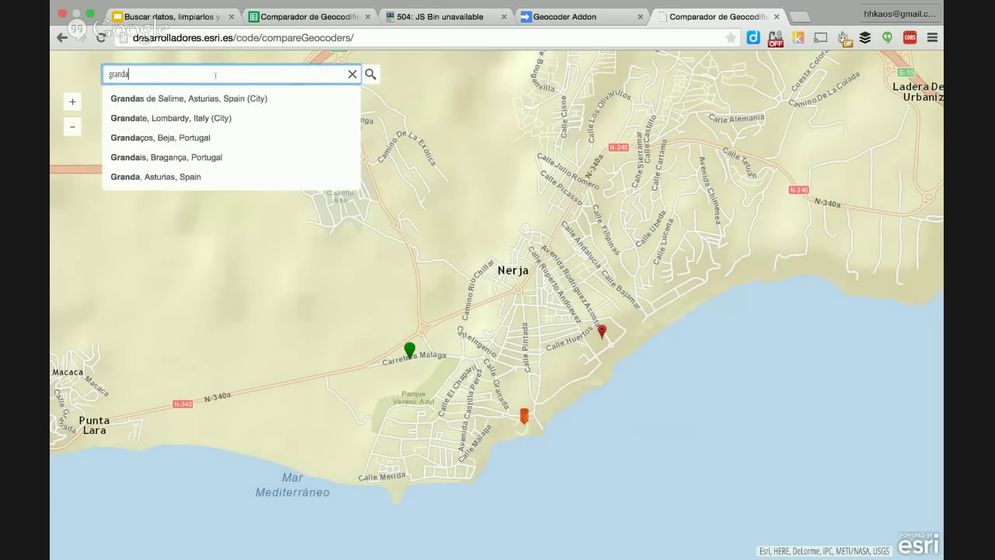
text(, e)
key(Return)
key(super+a)
text(calle)
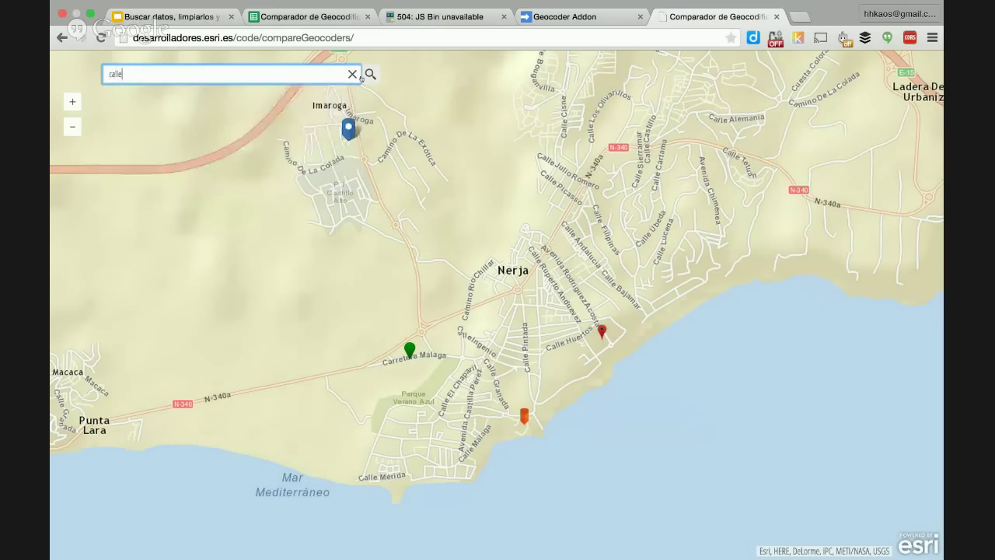
text( elena, granada)
key(Return)
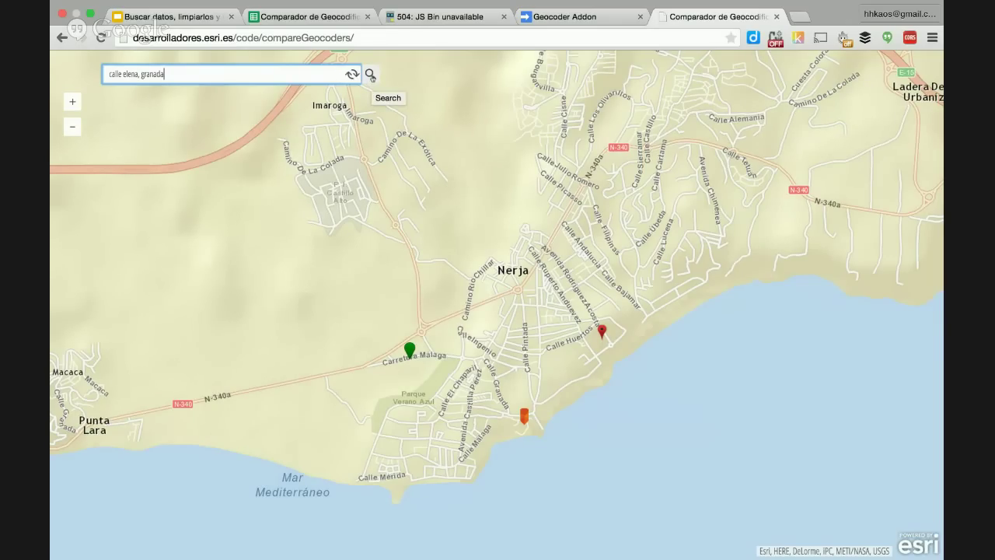
click(437, 16)
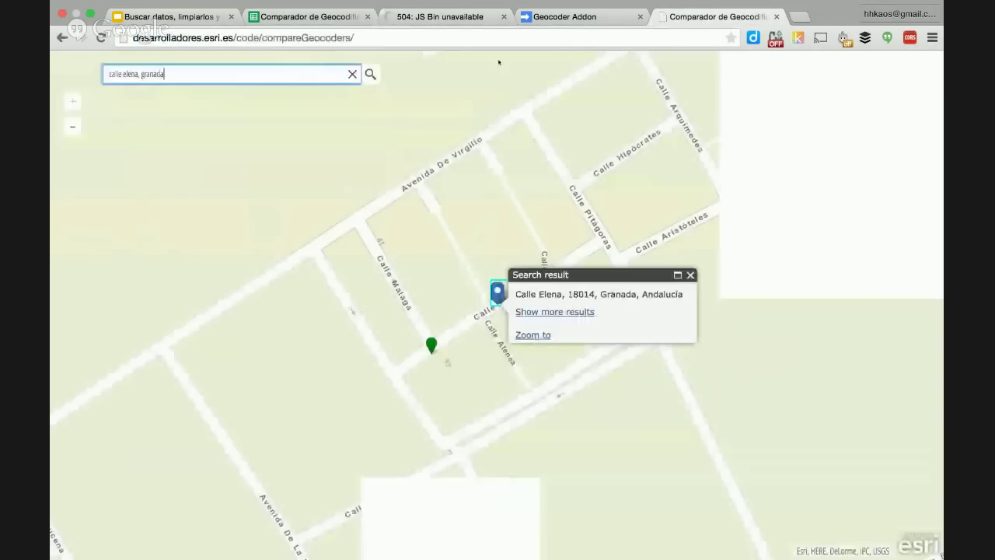
click(690, 274)
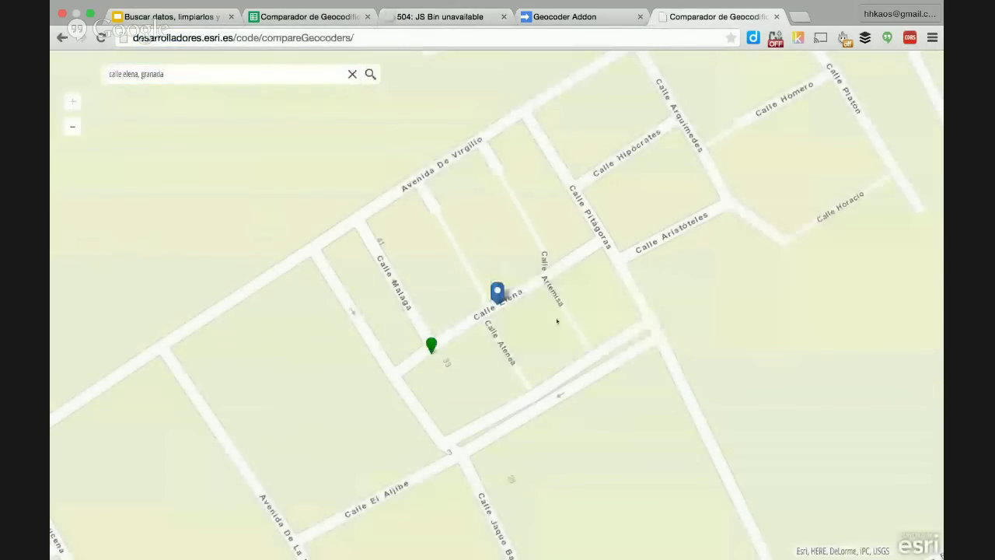
Inspect the OpenStreetMap result for Calle Elena 3 and zoom out to find the other markers
drag(559, 356, 536, 295)
click(72, 127)
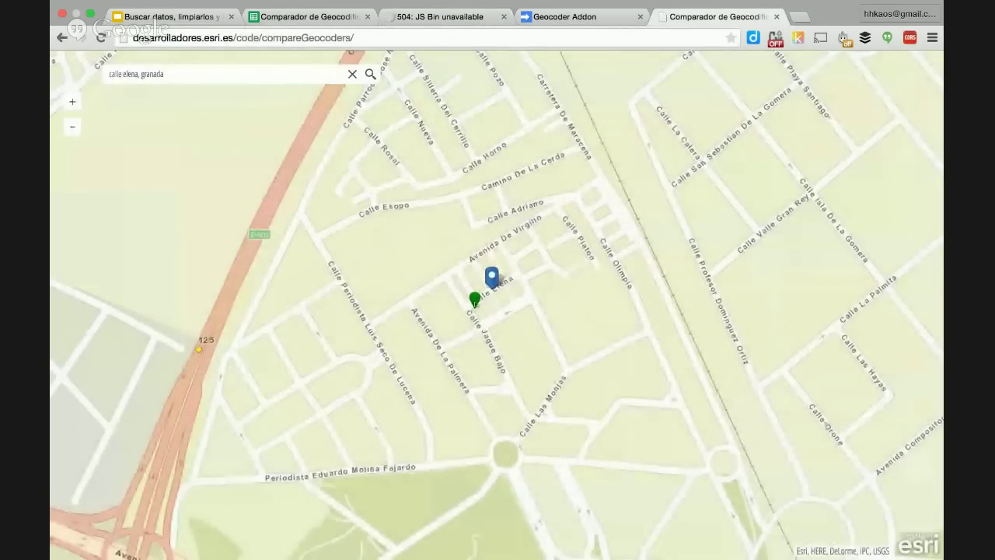
click(475, 299)
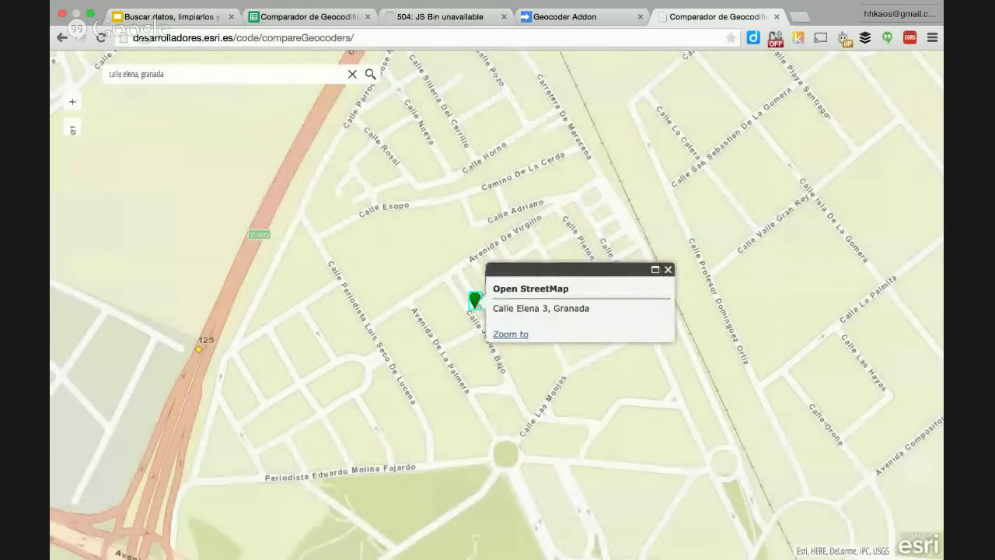
click(72, 129)
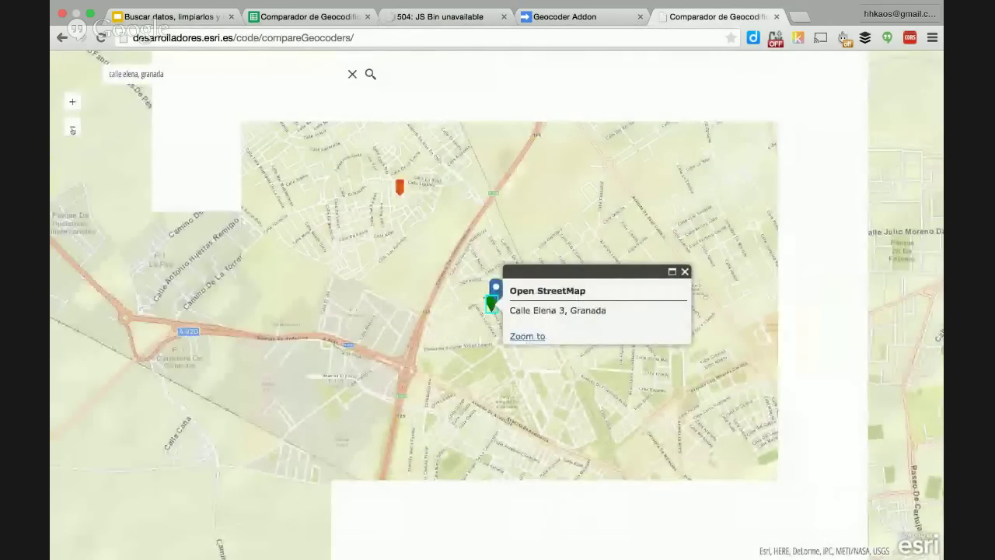
scroll(408, 233, down, 1)
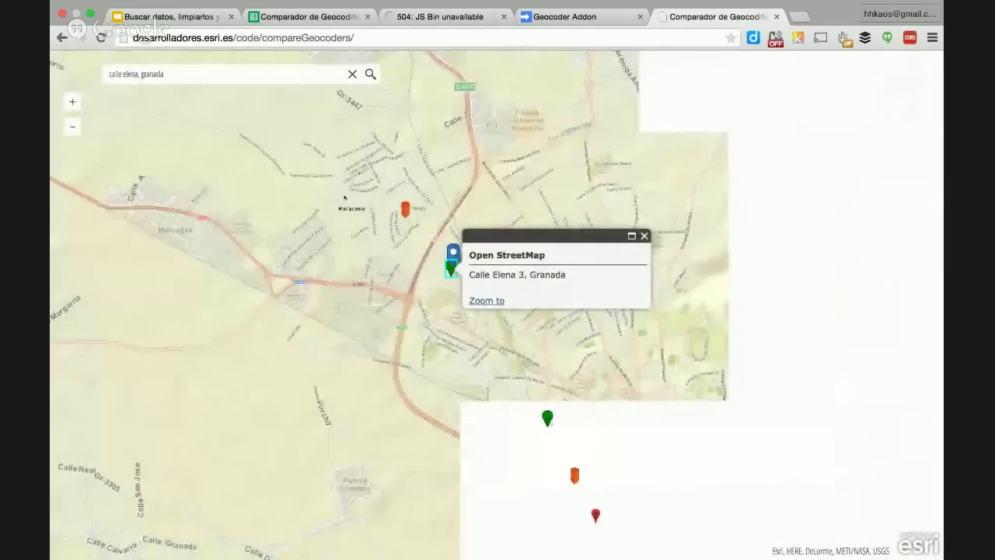
drag(404, 212, 358, 158)
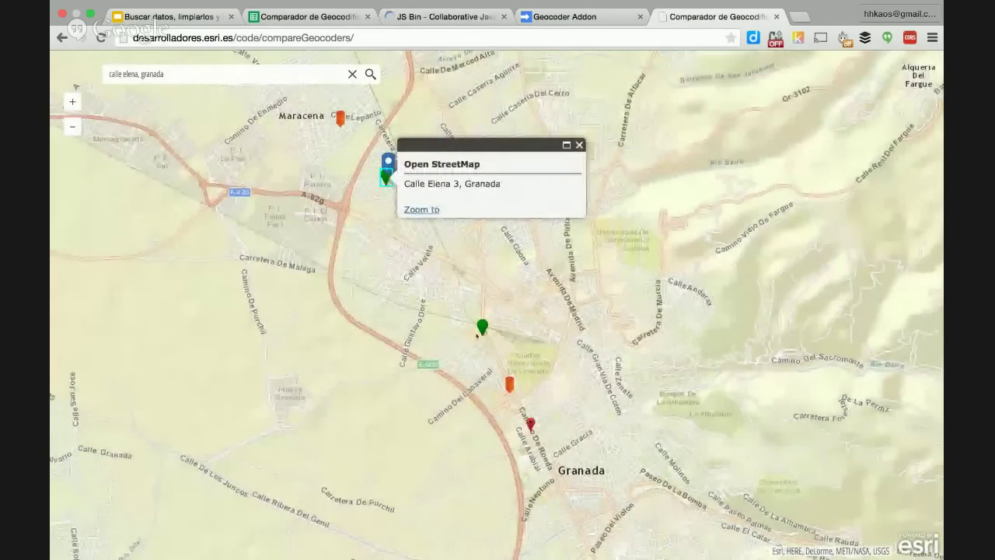
click(73, 127)
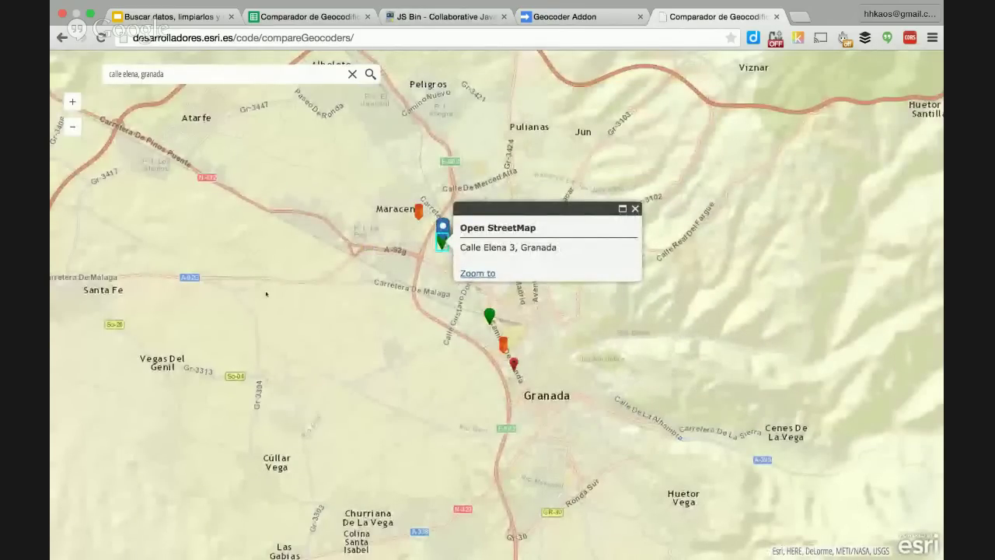
key(minus)
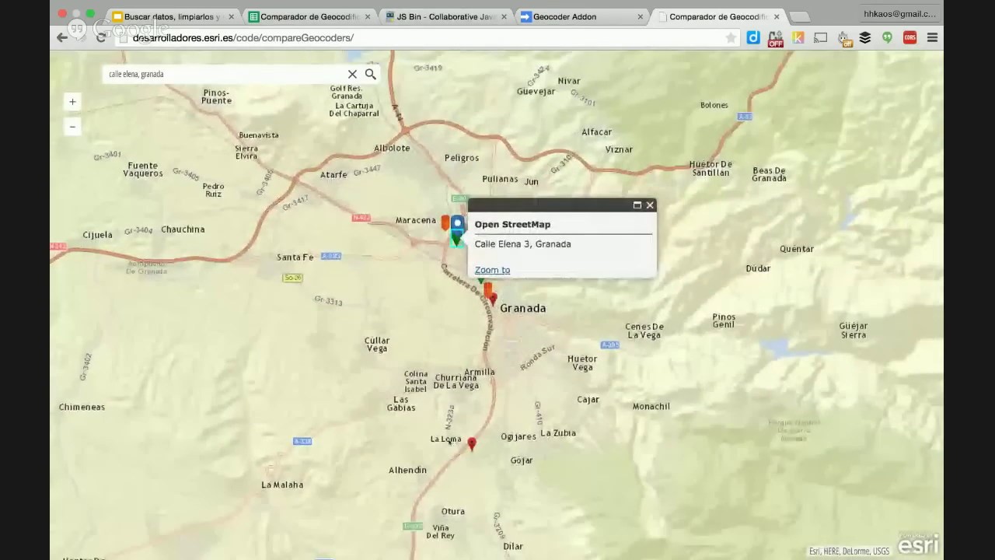
Zoom in on the red marker near Camino Alcudia in La Loma, then zoom back out
drag(449, 382, 479, 472)
scroll(479, 472, up, 2)
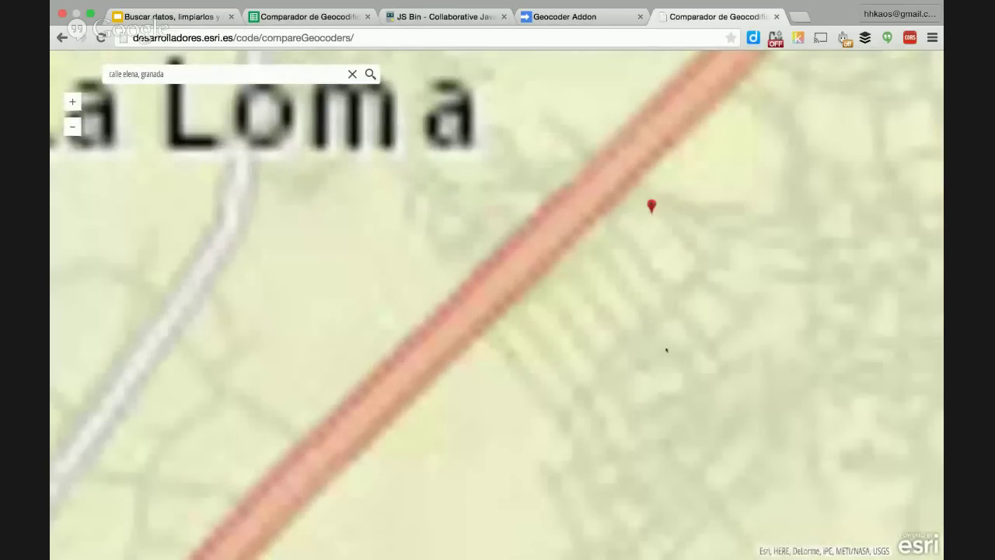
scroll(670, 304, down, 3)
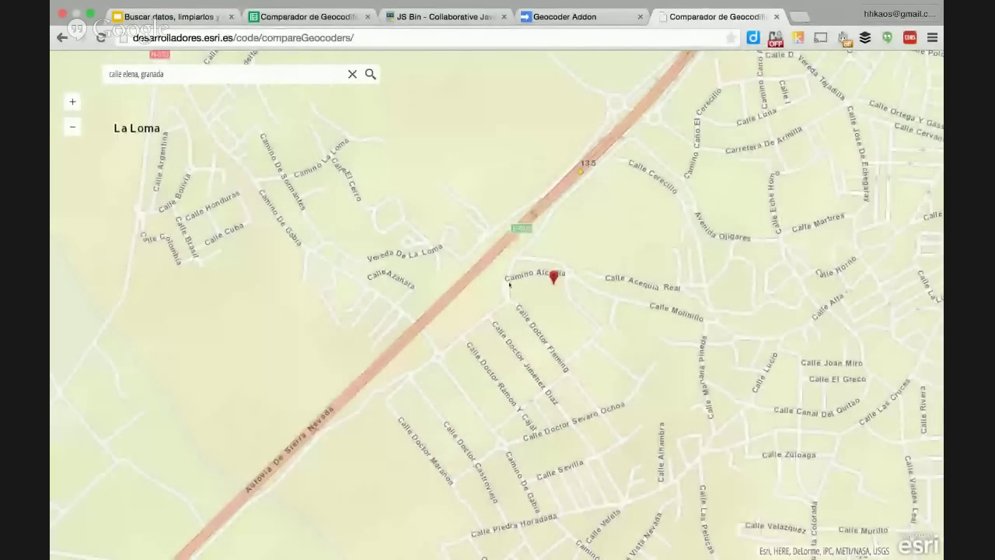
scroll(509, 285, up, 3)
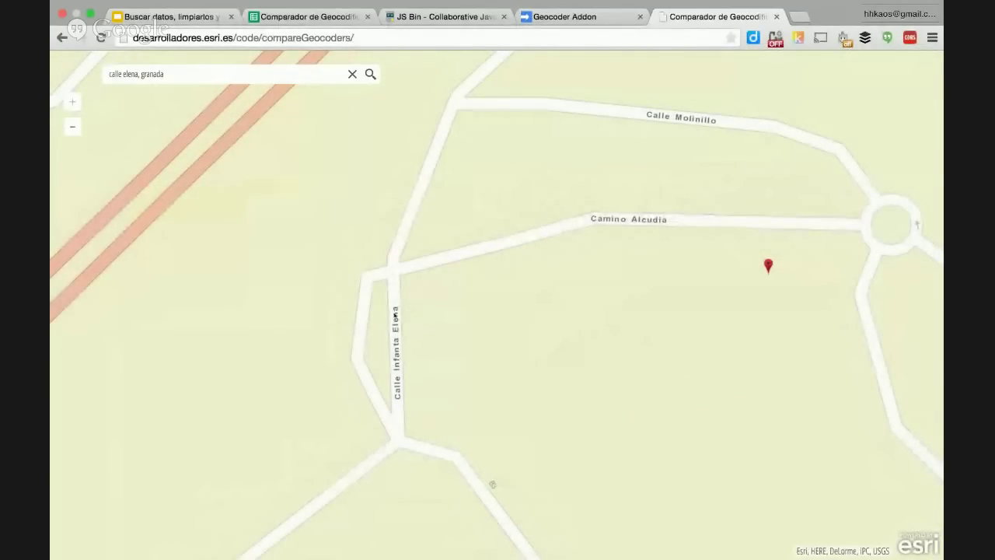
click(72, 126)
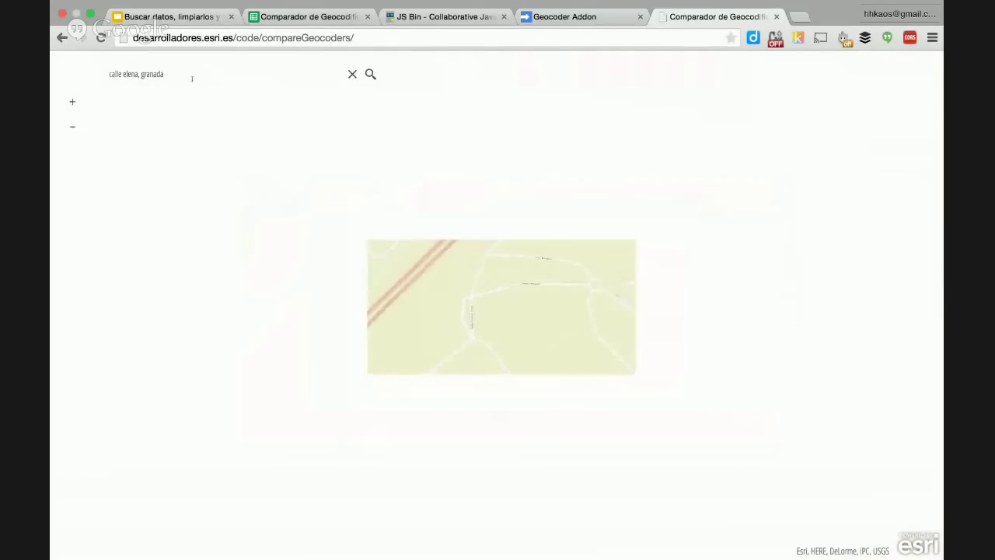
Search the map for Hellín and zoom into the markers along Calle Gran Via
click(276, 81)
key(ctrl+a)
text(hello)
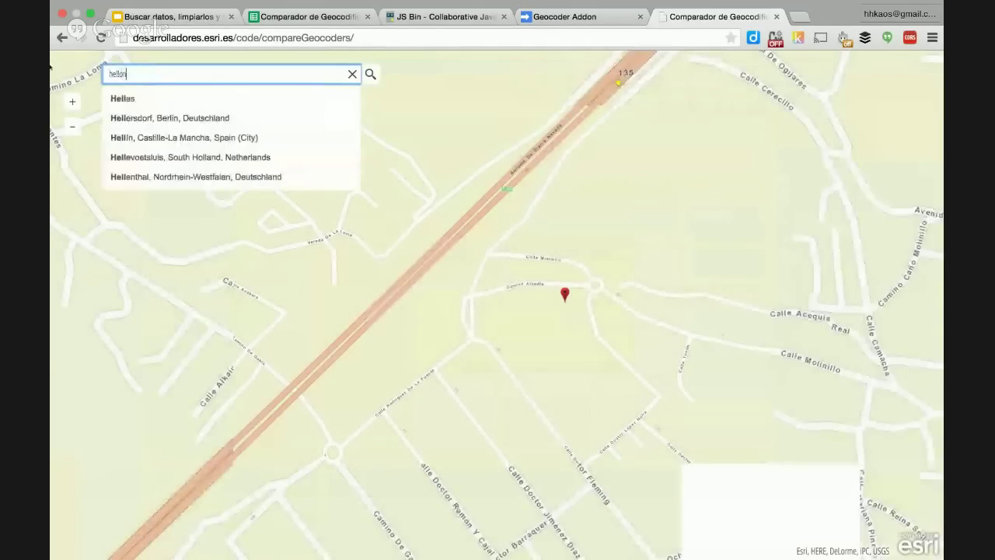
key(Return)
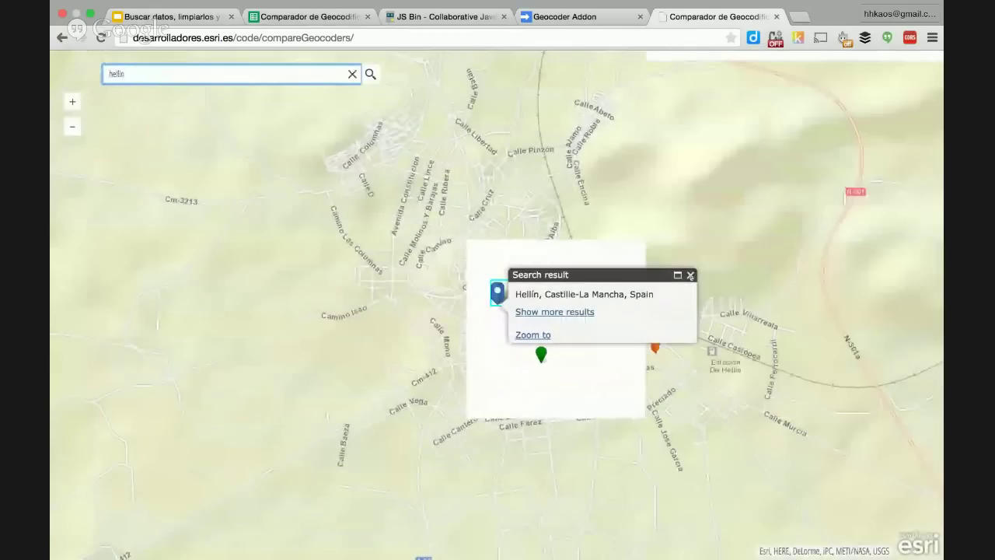
click(690, 276)
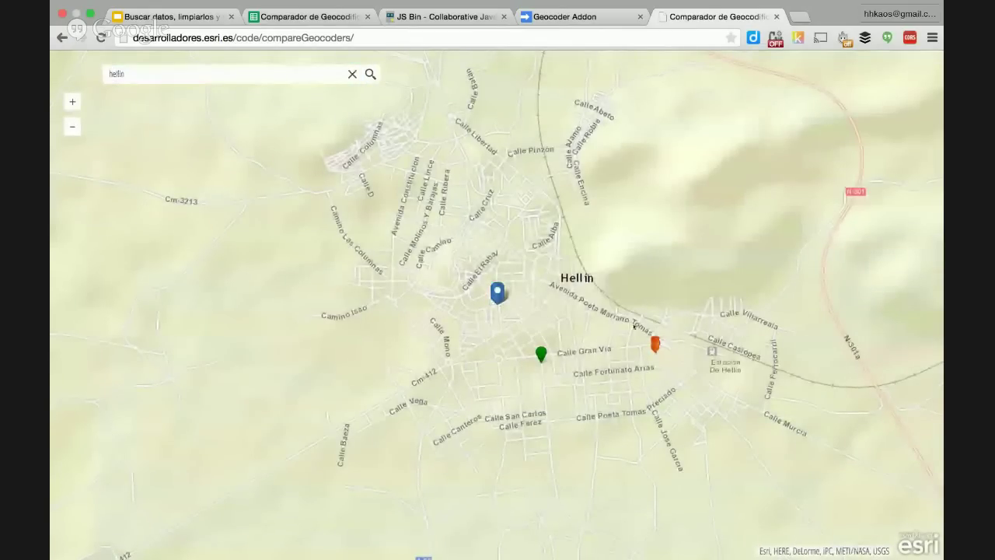
drag(503, 327, 716, 404)
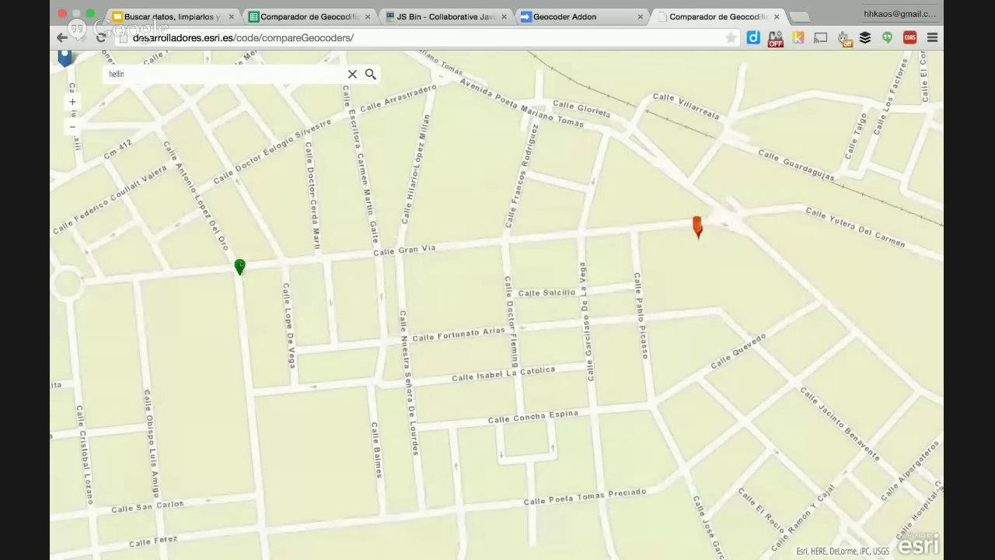
Zoom out and pan to show the south-east region's markers around Albacete and Alicante
click(74, 127)
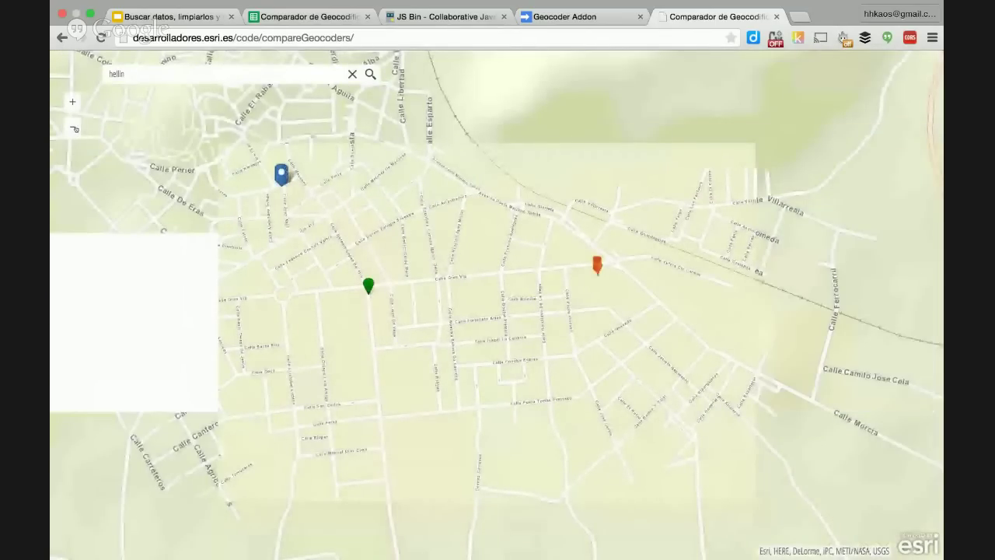
click(74, 127)
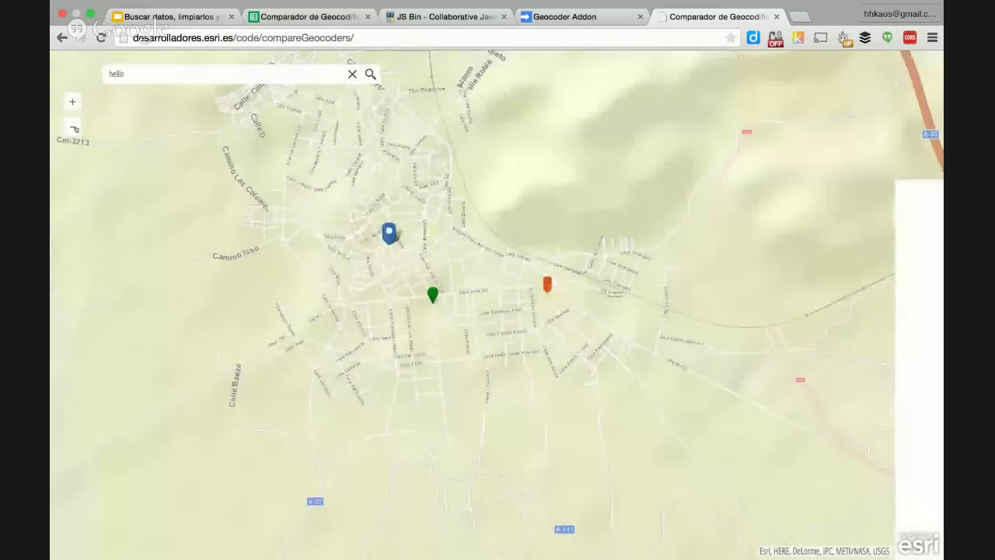
click(150, 75)
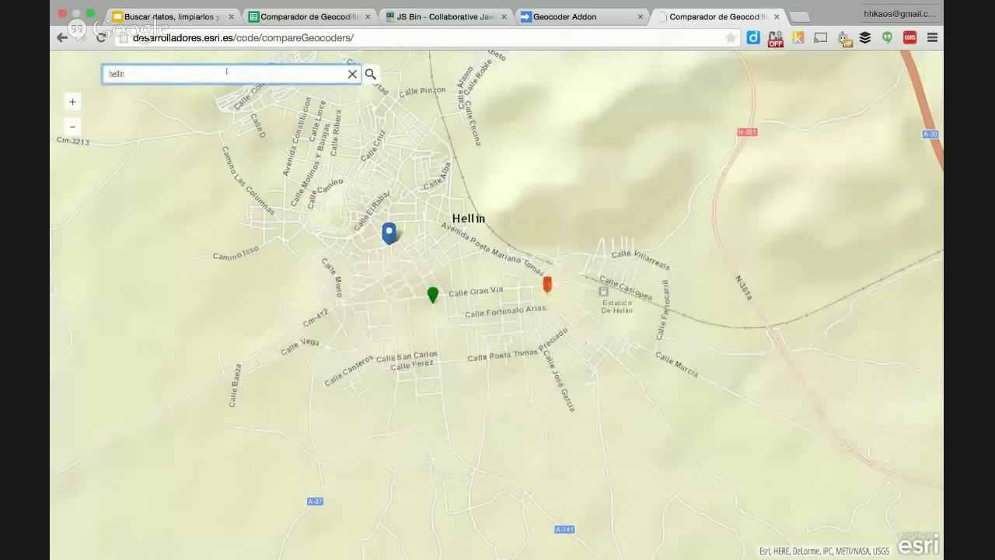
click(72, 128)
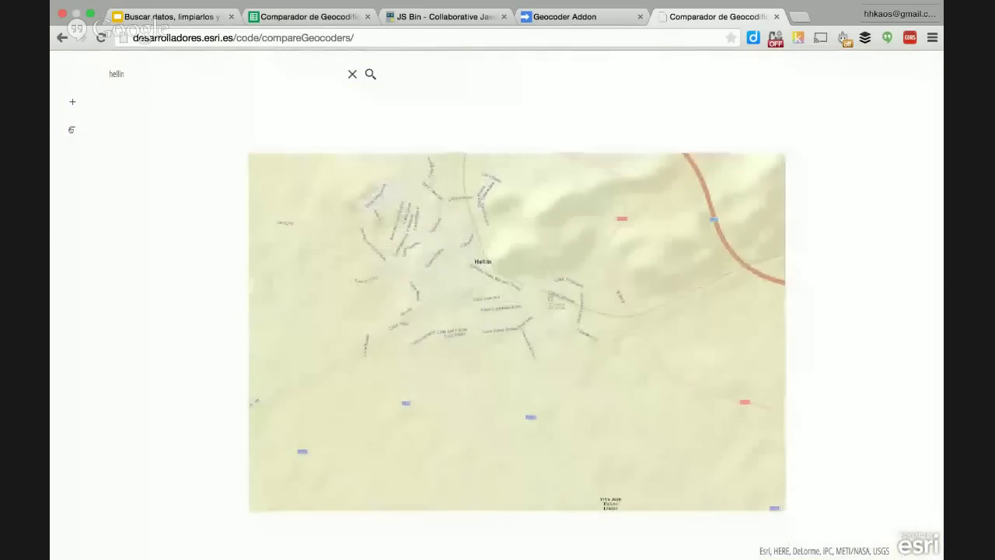
click(72, 129)
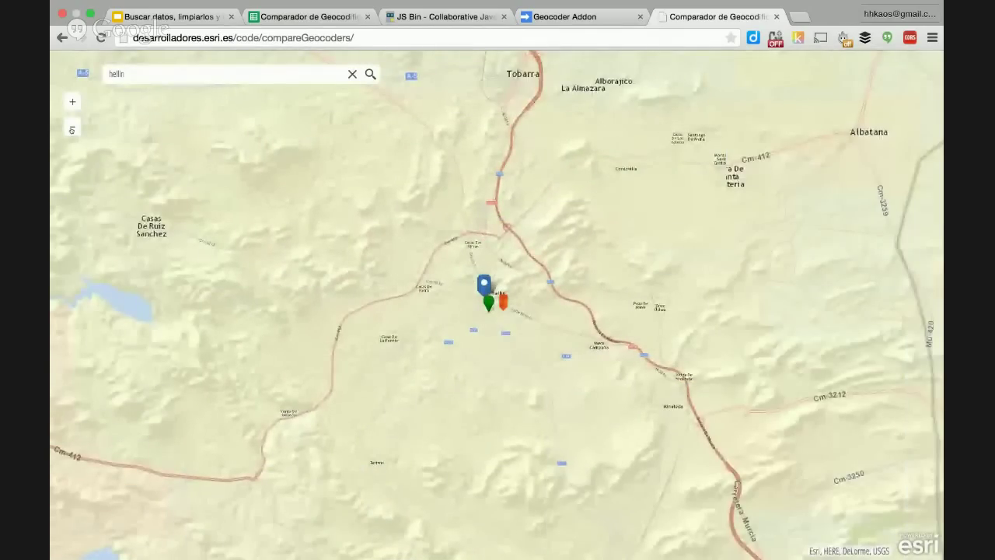
click(71, 129)
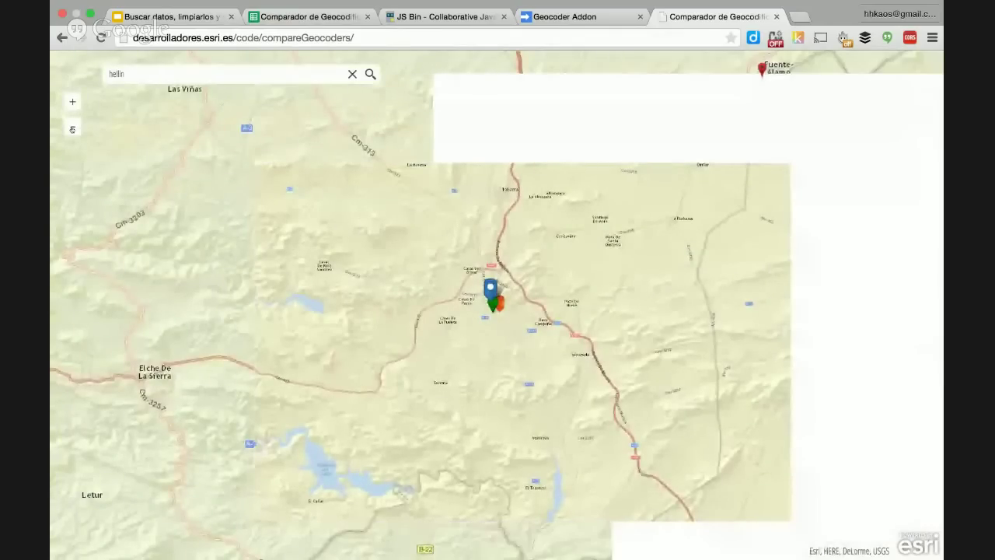
click(71, 129)
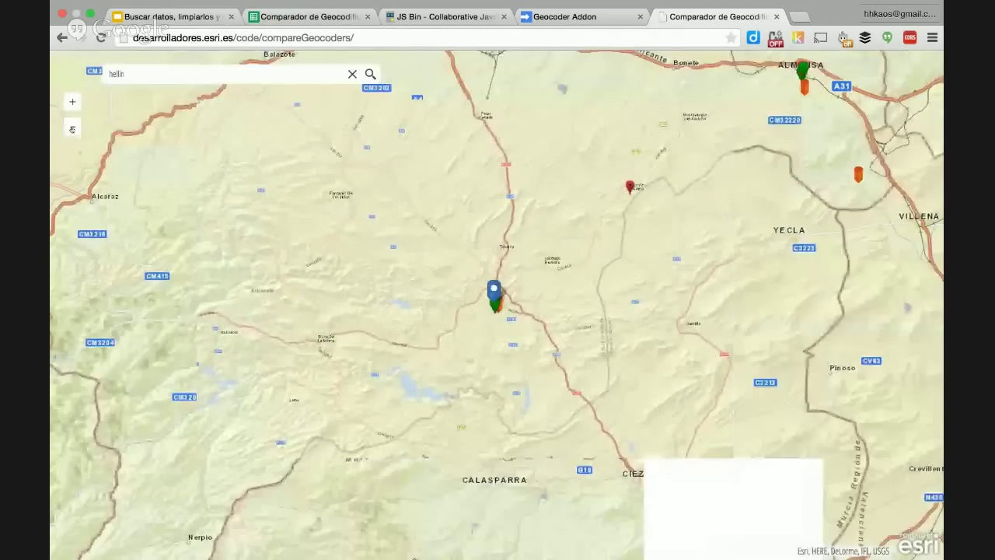
click(71, 129)
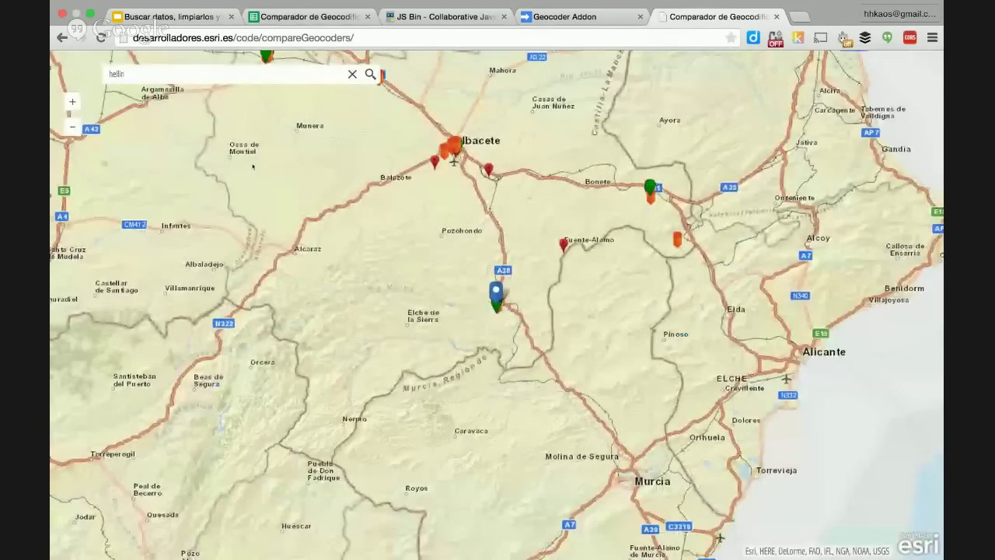
drag(252, 166, 297, 152)
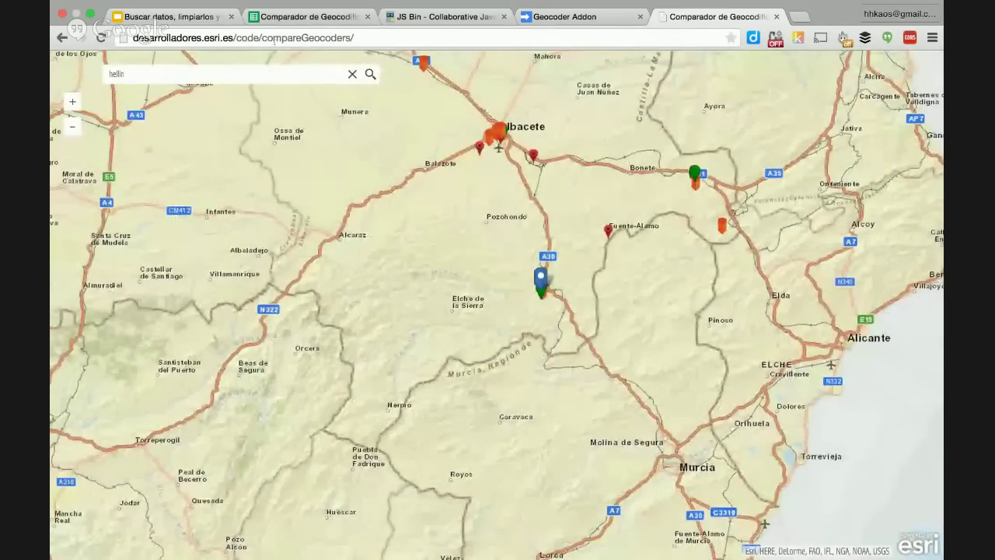
Switch to the spreadsheet and move between the C/ Tinte and Arquitecto Julio Carrilero addresses
key(super+2)
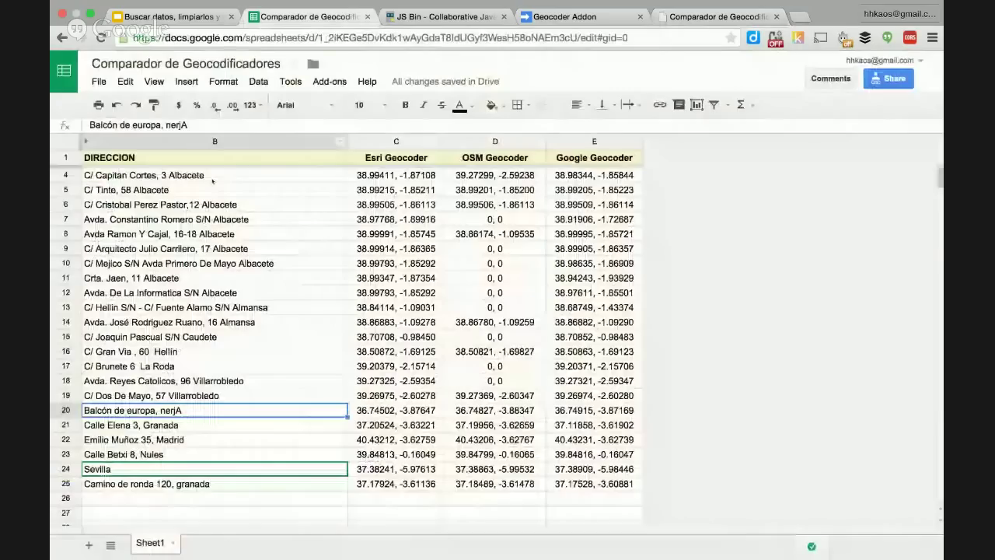
key(Up)
key(Up)
key(Up)
key(Up)
key(Up)
key(Up)
key(Up)
key(Up)
key(Up)
key(Up)
key(Up)
key(Up)
key(Up)
key(Up)
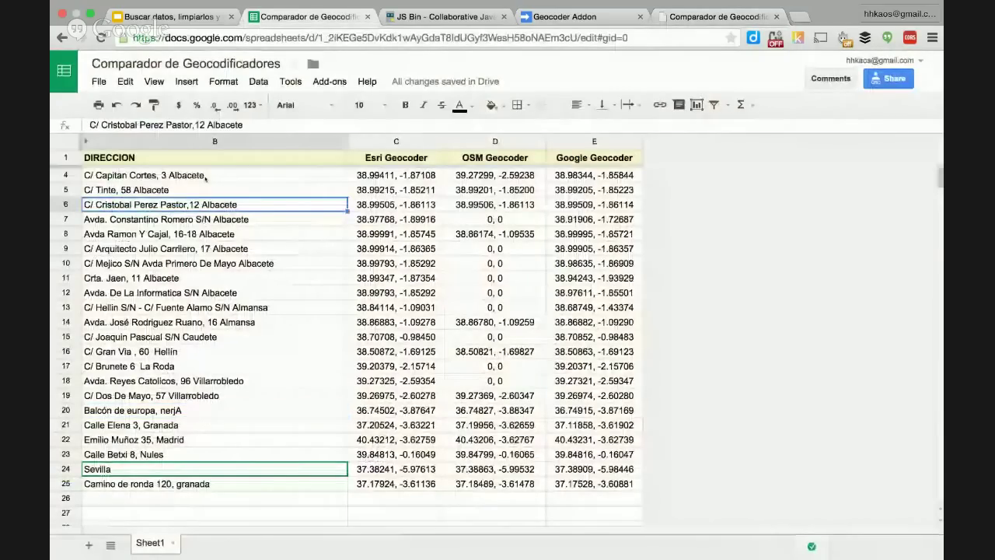
key(Up)
key(Down)
key(Down)
key(Down)
key(Down)
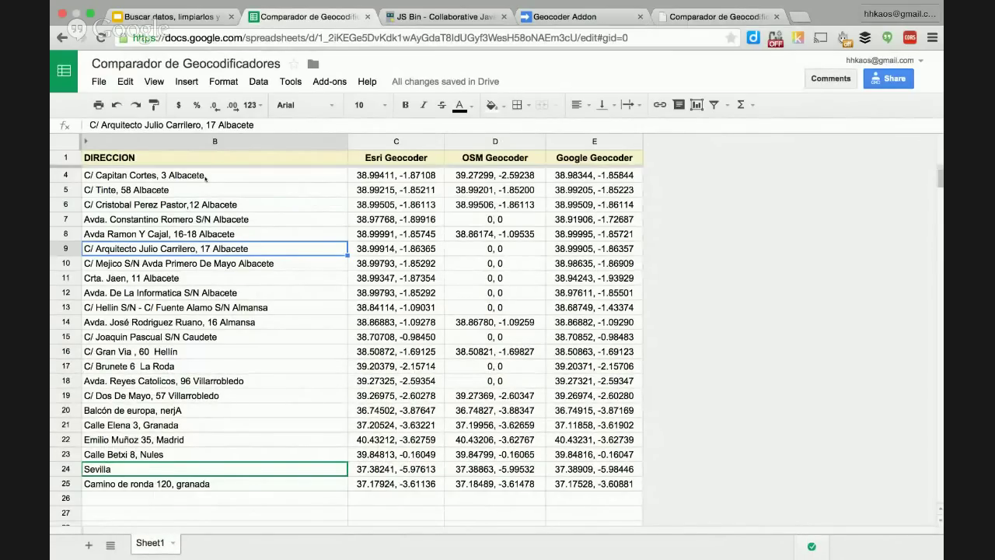
Check the geocoder results for the Avda. Constantino Romero address in row 7
click(238, 208)
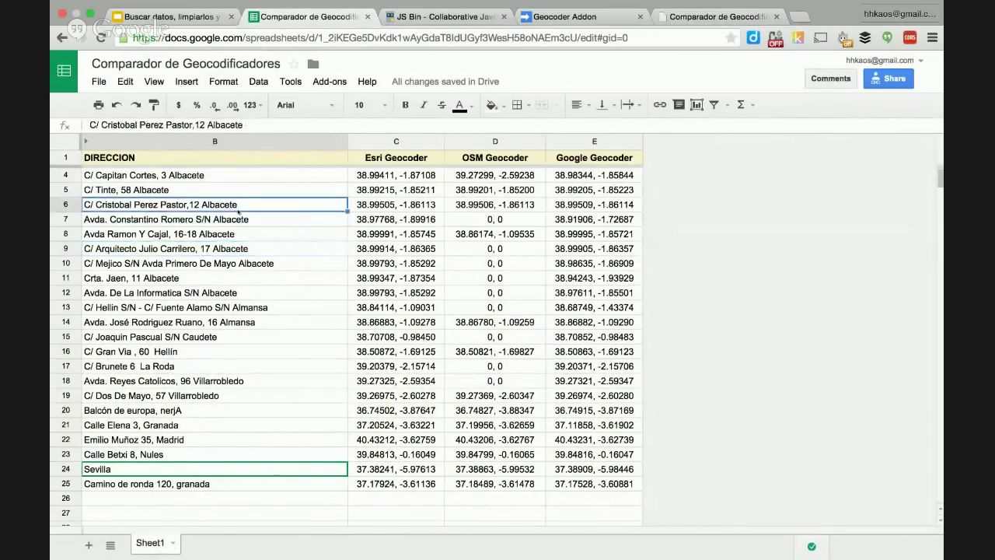
key(Down)
key(Right)
key(Right)
key(Right)
key(Left)
key(Left)
key(Left)
key(Right)
key(Right)
key(Left)
key(Left)
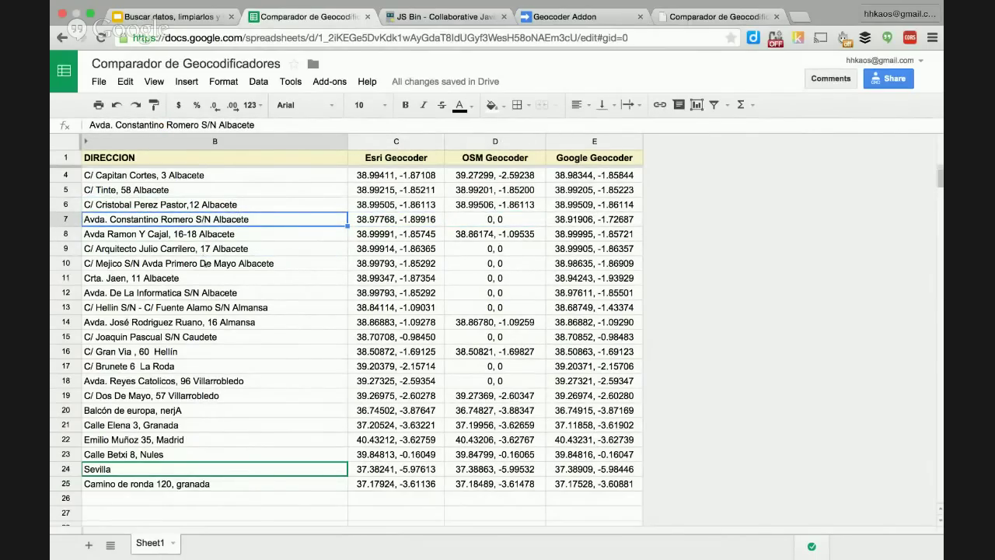
Delete 'S/N' from the Avda. Constantino Romero address in B7 and check the recomputed OSM coordinates in D7
double_click(206, 221)
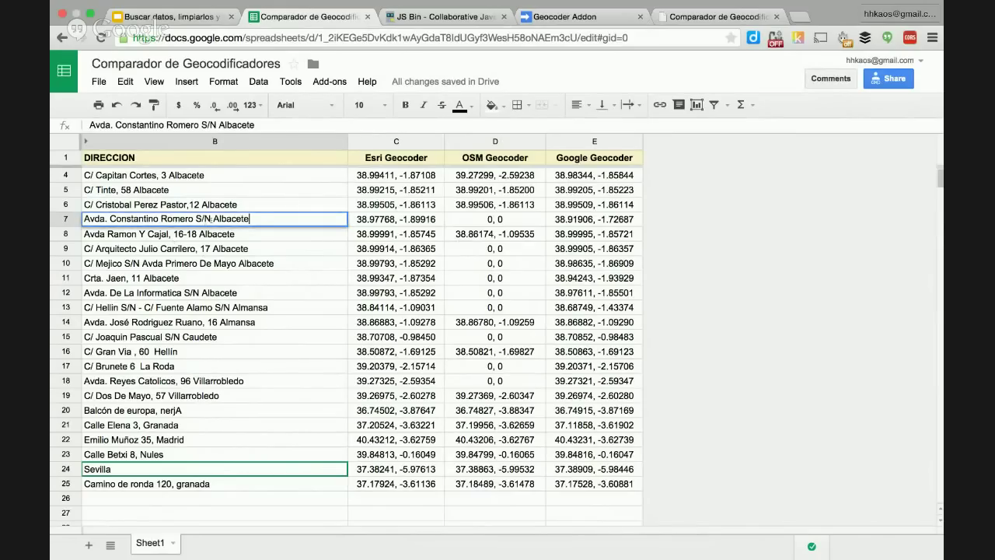
key(BackSpace)
key(BackSpace)
key(BackSpace)
key(BackSpace)
key(Return)
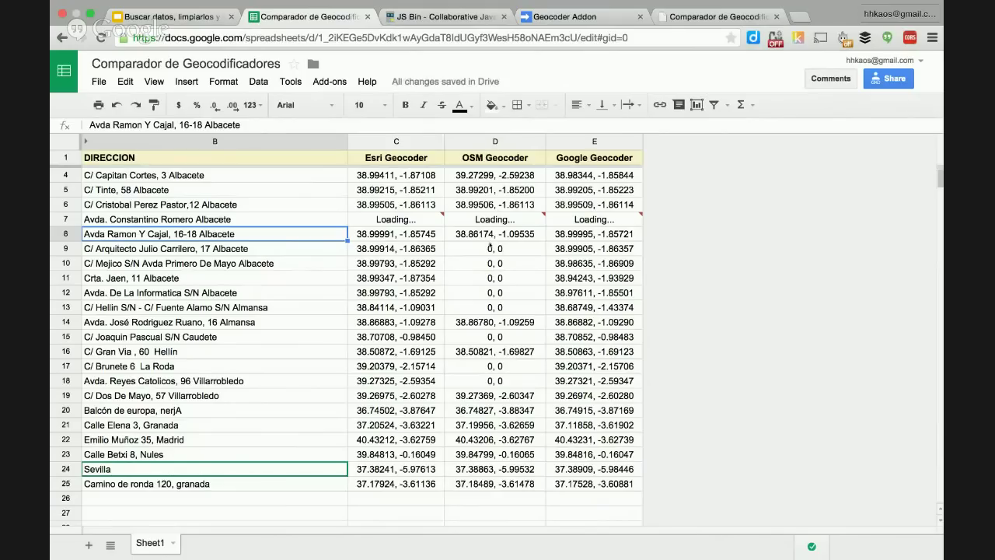
click(492, 221)
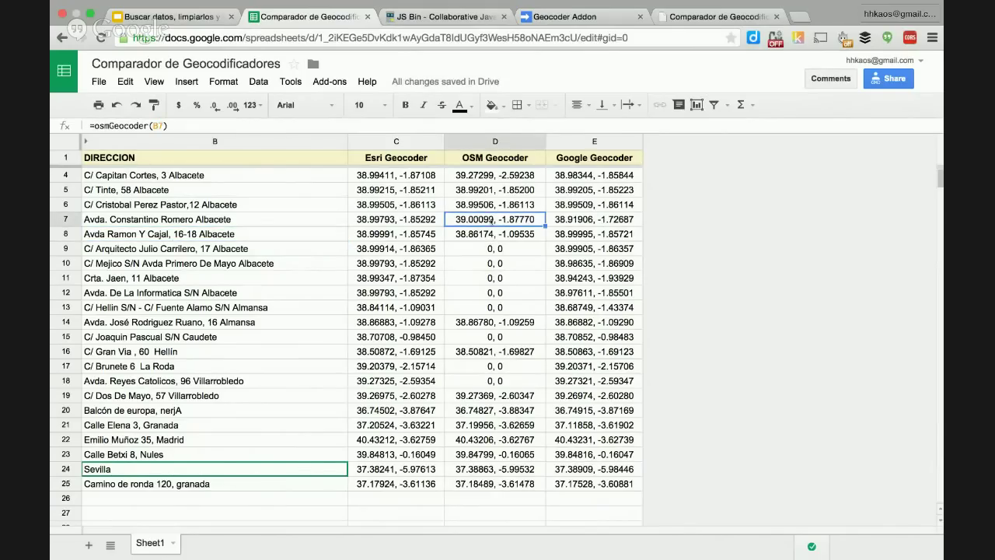
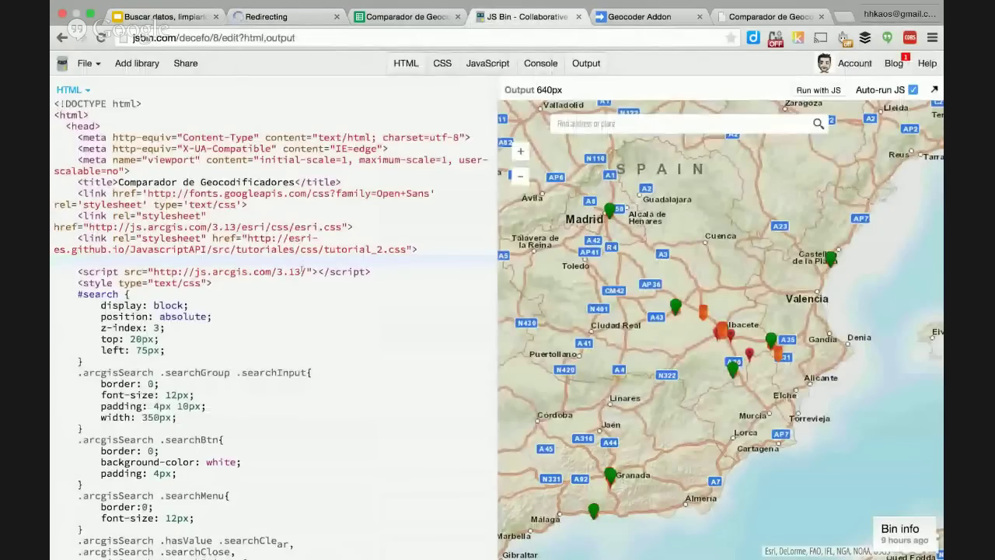
Scroll through the request and highlight its spreadsheet feed URL
scroll(303, 271, down, 3)
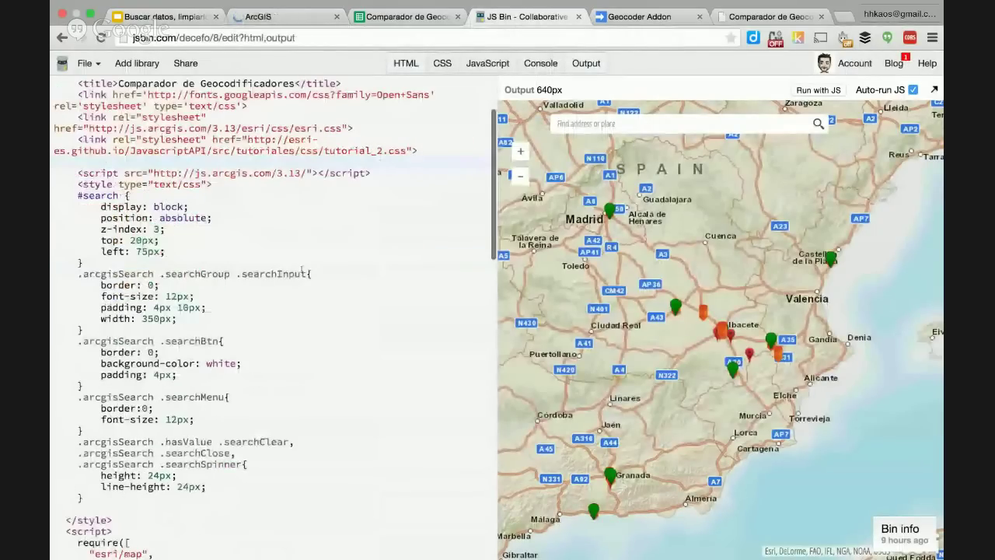
scroll(303, 269, down, 15)
scroll(175, 320, down, 2)
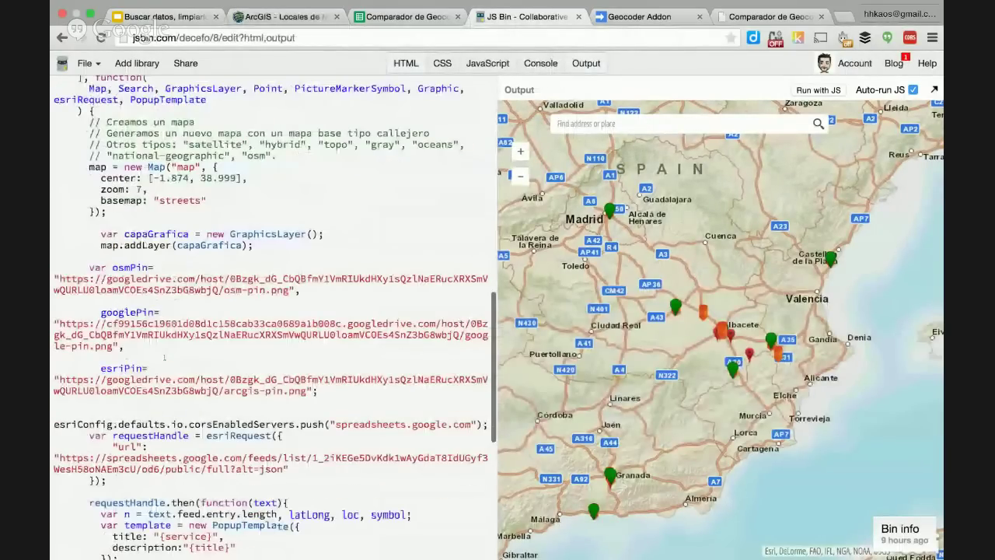
scroll(164, 358, down, 2)
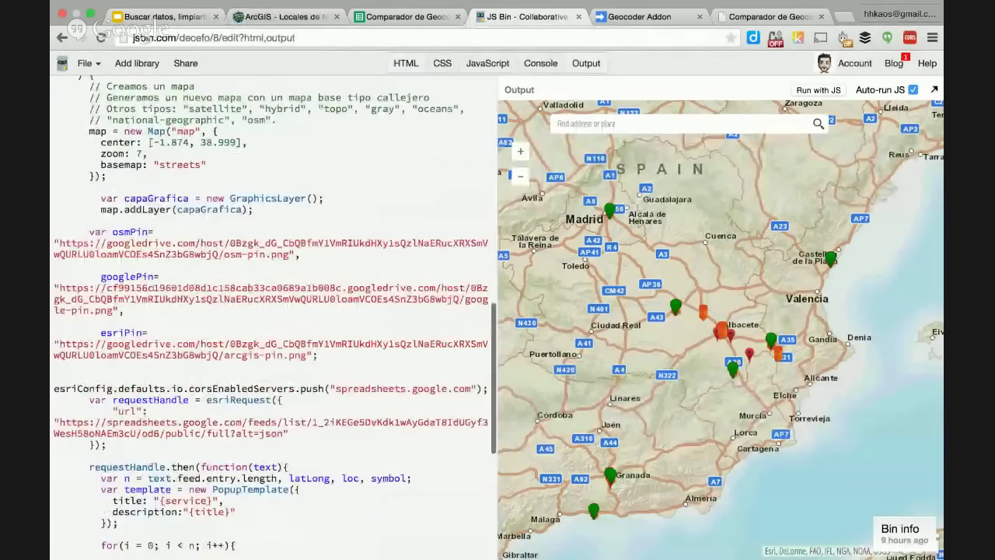
scroll(153, 286, down, 4)
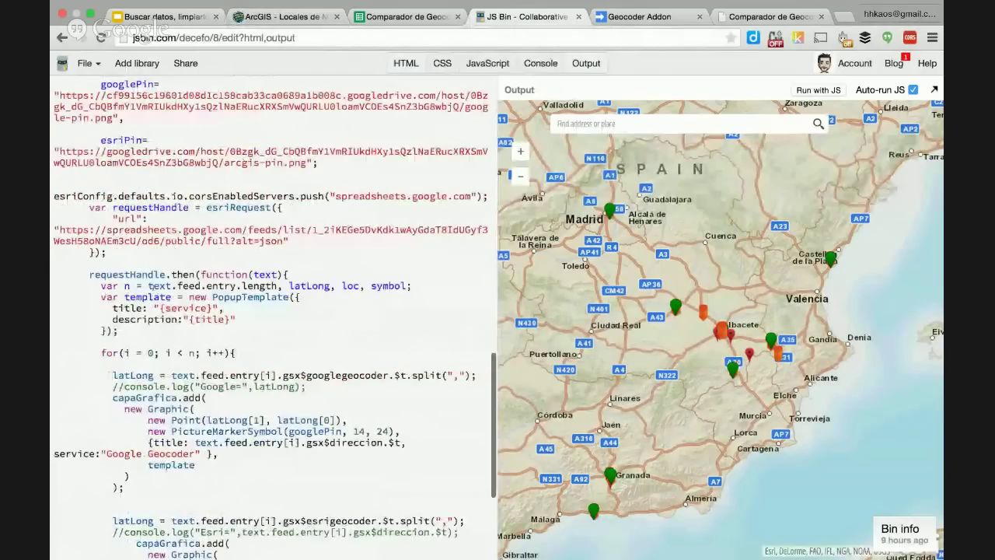
scroll(183, 291, down, 2)
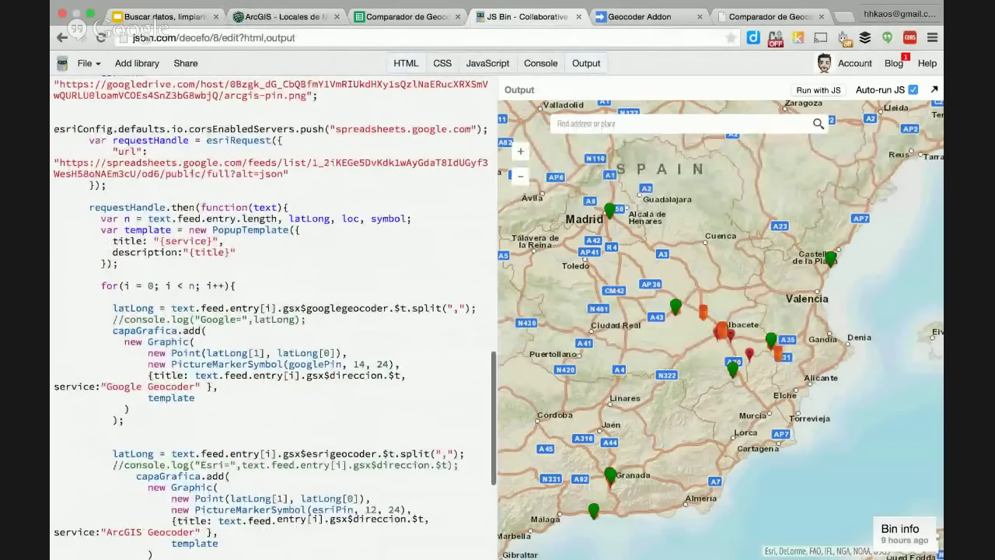
scroll(215, 298, up, 1)
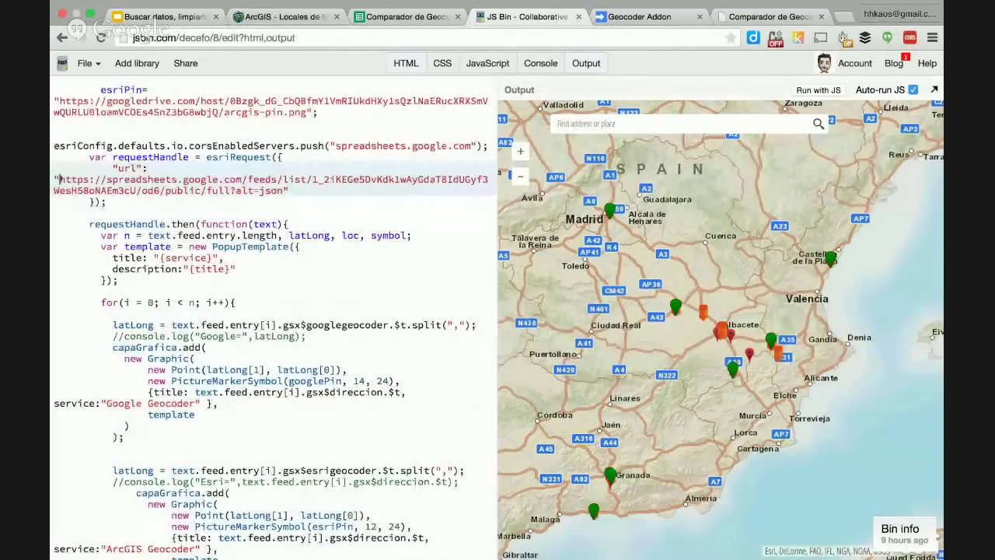
drag(59, 180, 283, 191)
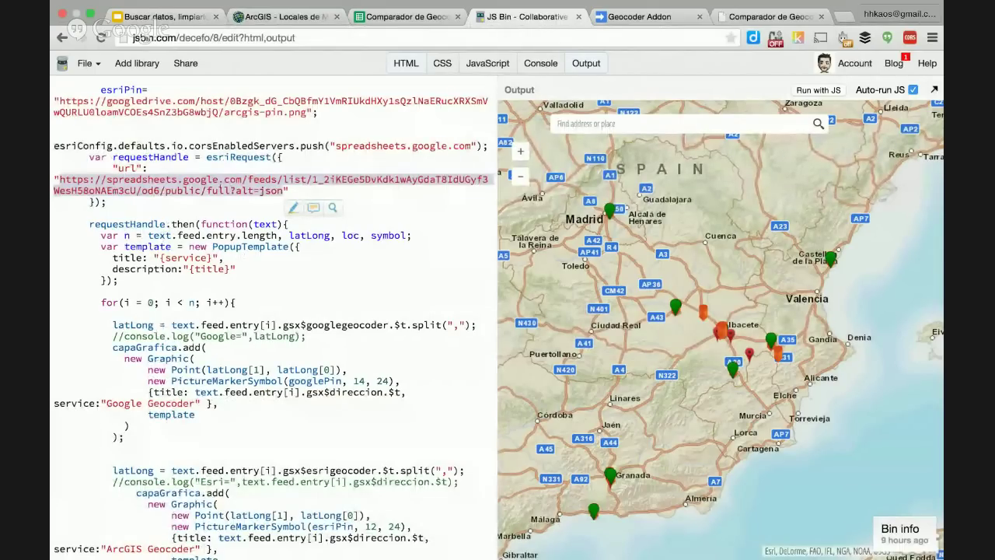
Review the rest of the page, then go from the DEMO TIME slide to the Locales de Madrid map
scroll(272, 311, up, 3)
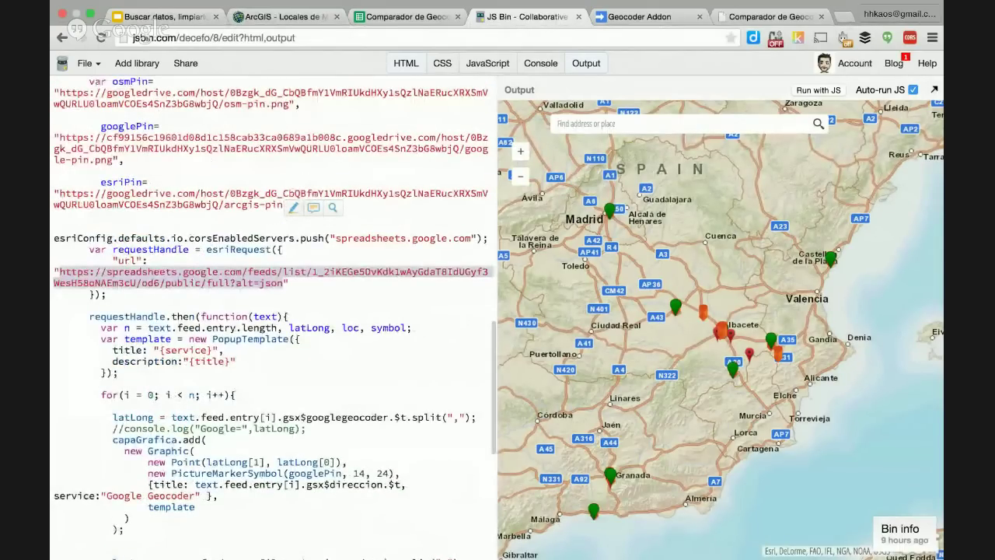
scroll(148, 127, down, 9)
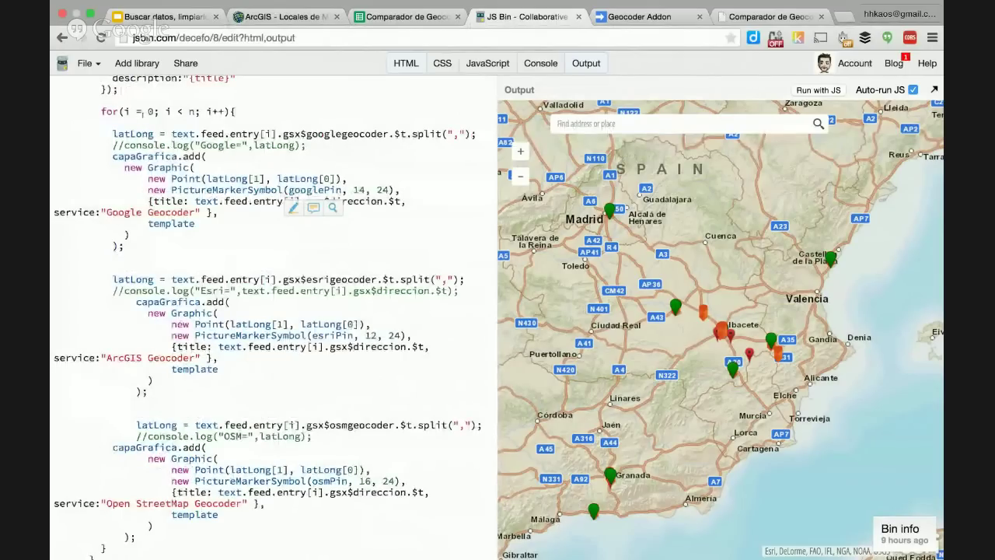
click(148, 230)
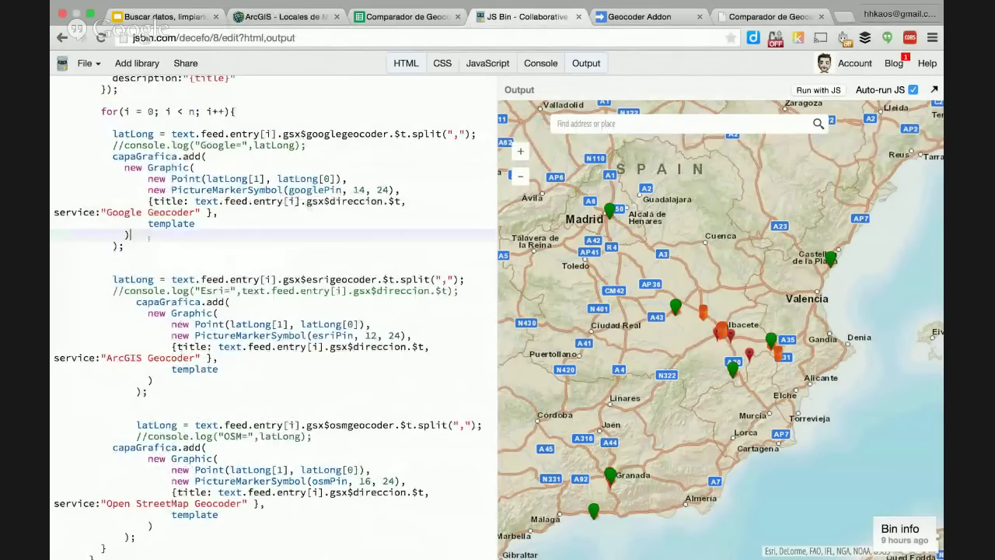
scroll(180, 370, down, 2)
scroll(164, 370, down, 3)
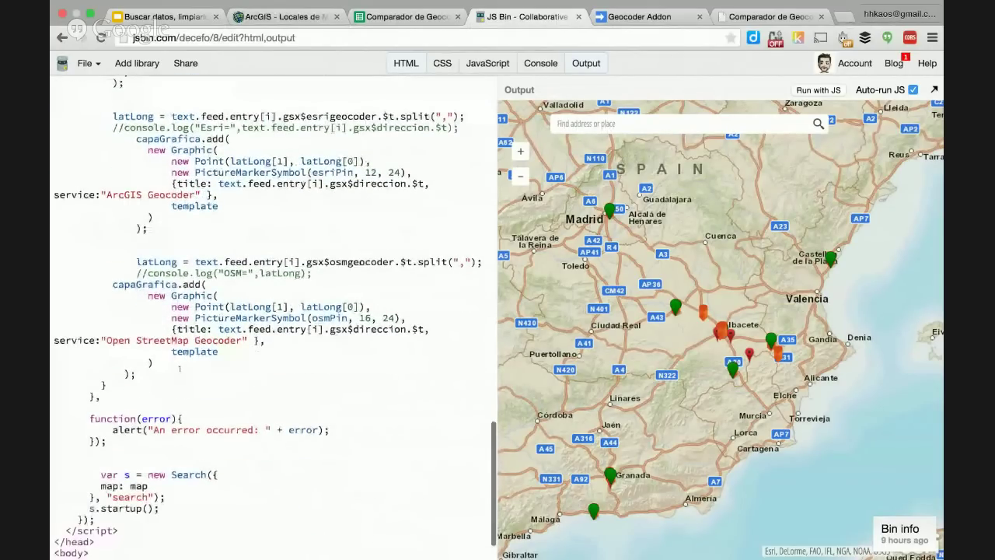
click(180, 384)
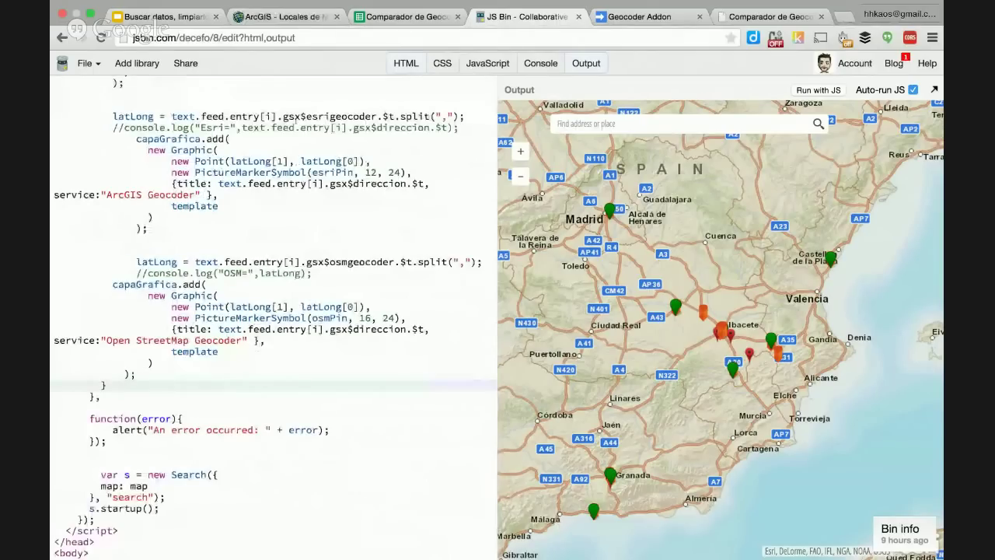
click(161, 17)
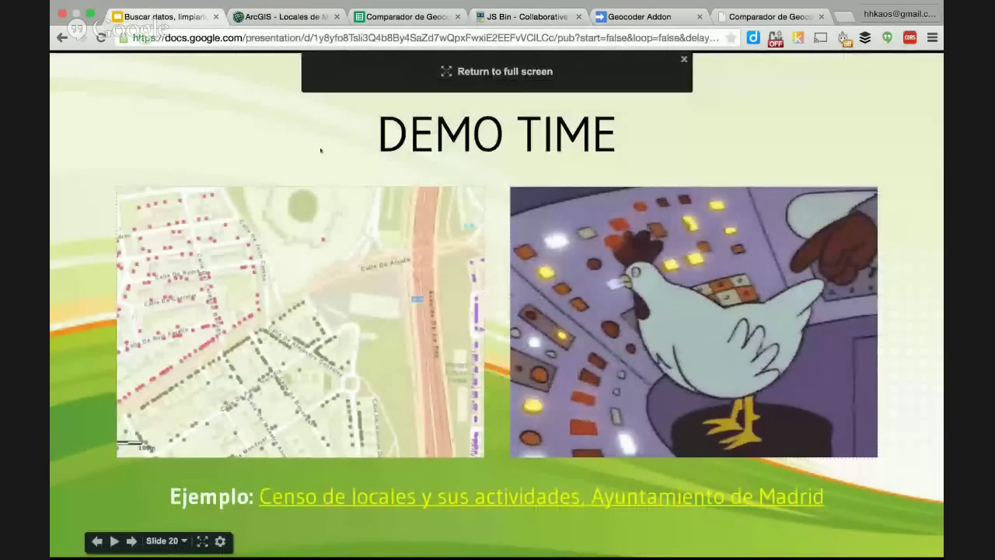
click(273, 17)
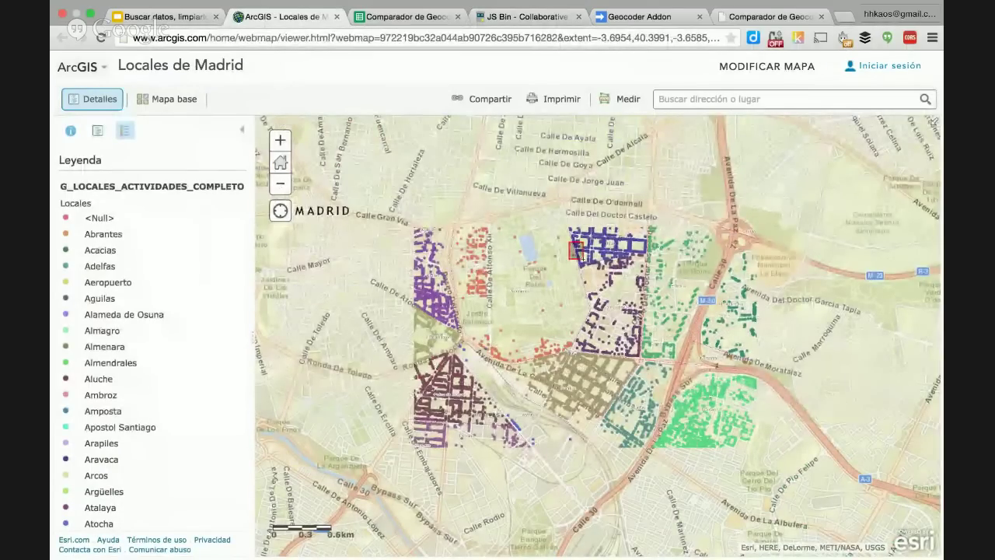
Zoom to Retiro, read the IGLESIA point's popup with its x/y coordinates, then return to the slides
drag(581, 257, 582, 259)
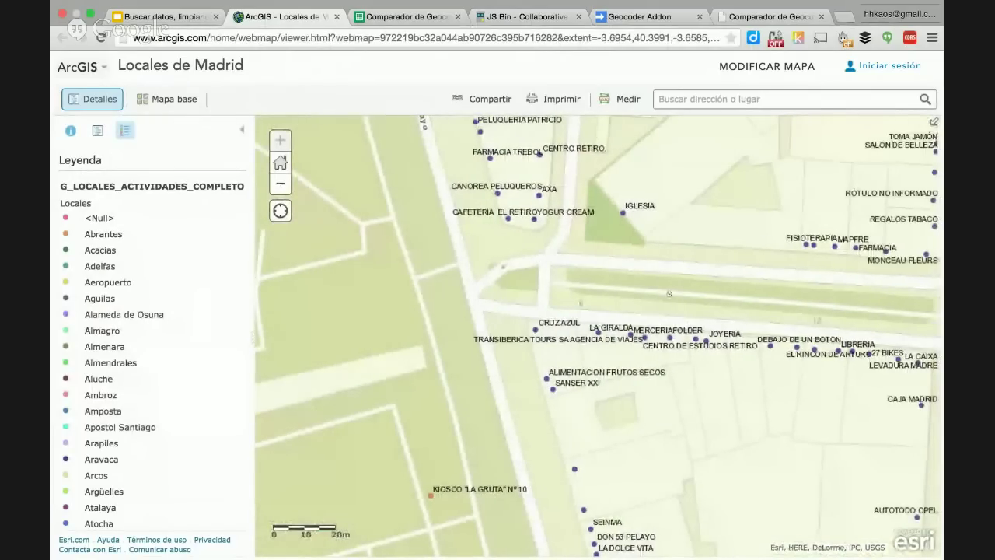
drag(769, 300, 628, 283)
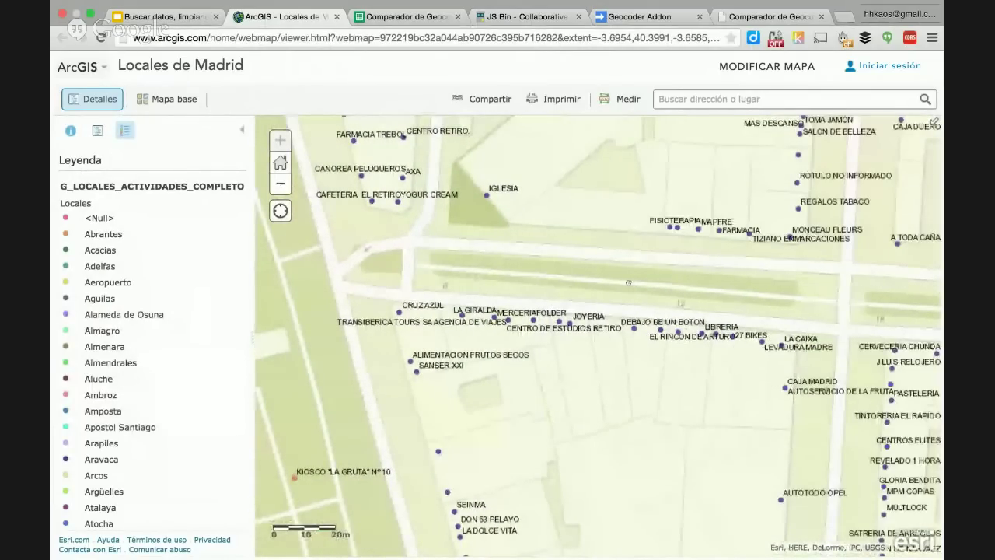
click(429, 193)
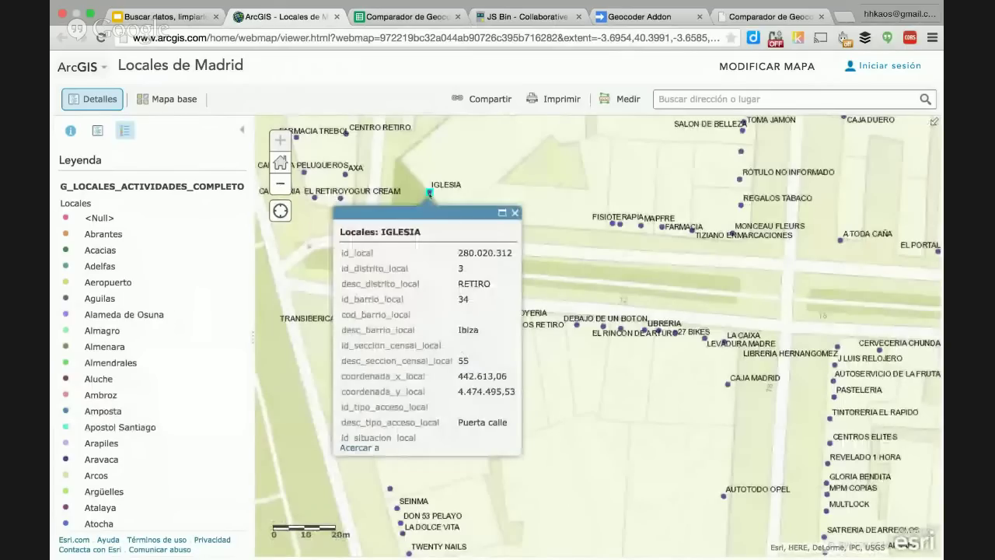
scroll(458, 330, down, 1)
scroll(458, 331, up, 1)
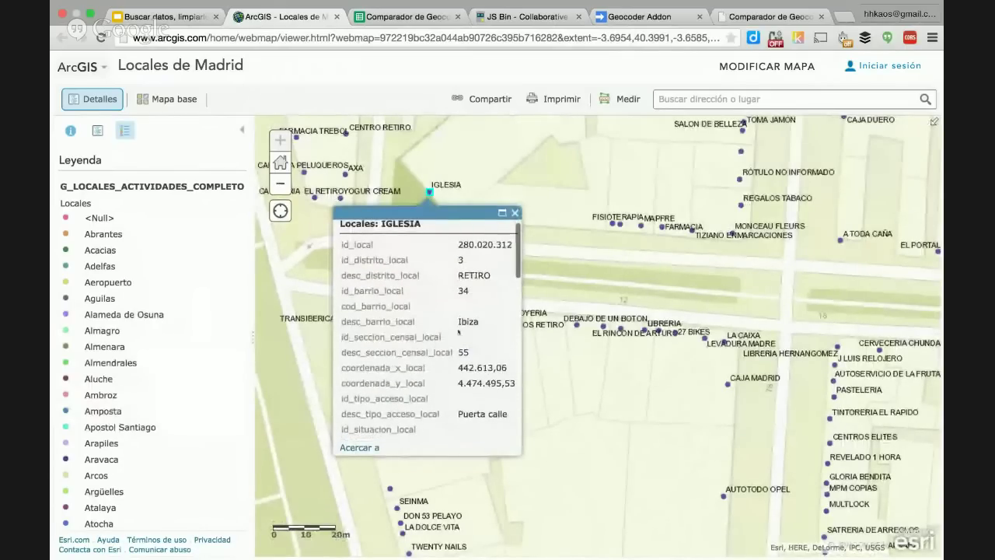
scroll(458, 331, down, 2)
scroll(458, 331, down, 5)
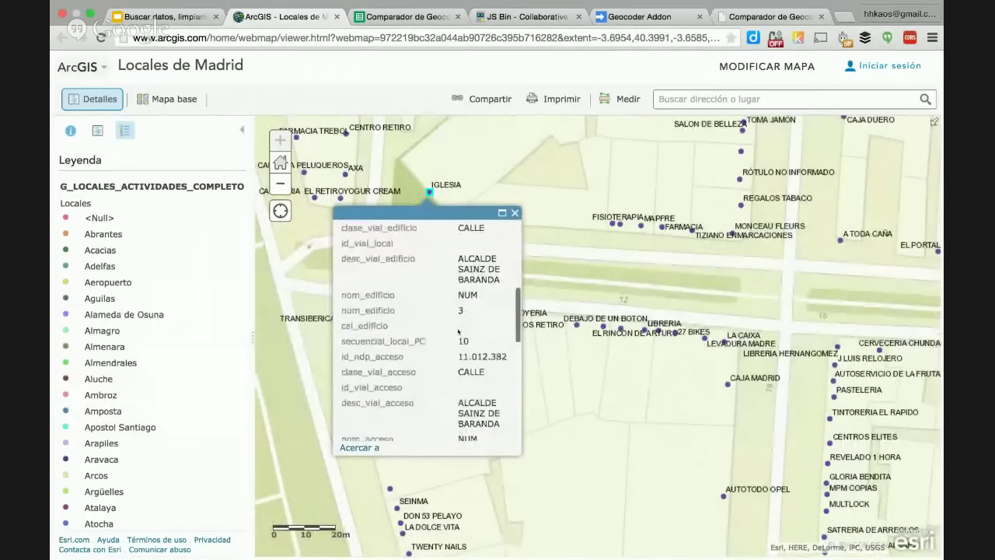
scroll(458, 331, down, 3)
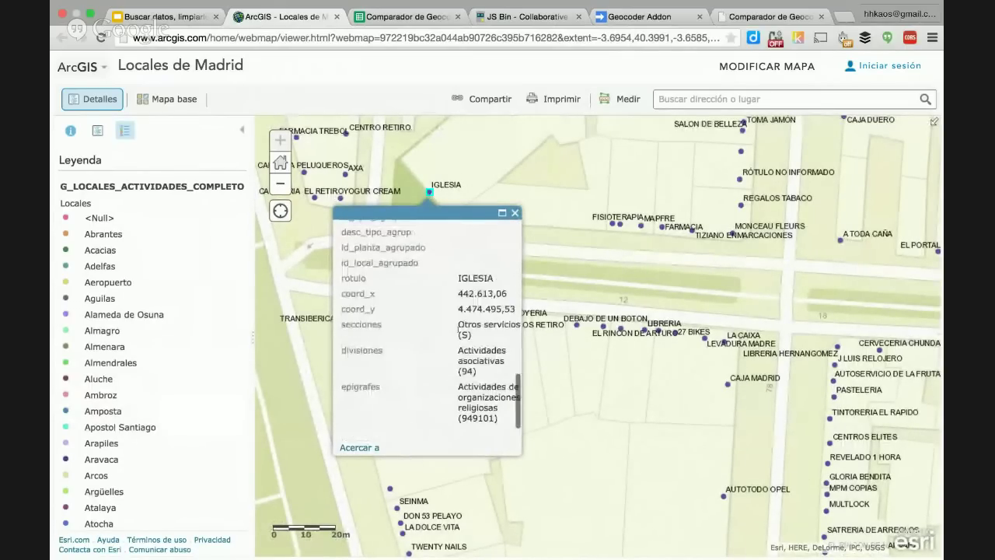
scroll(491, 347, up, 3)
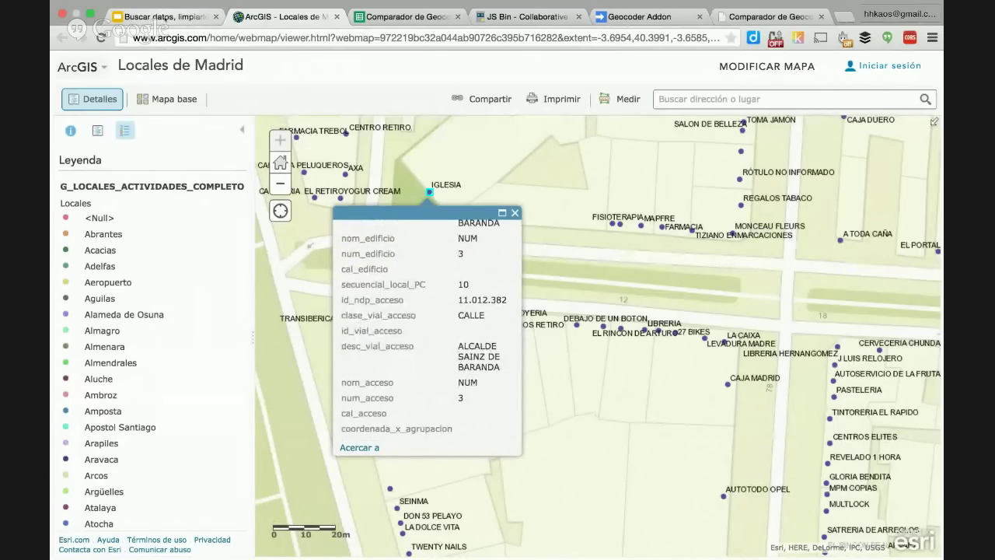
key(ctrl+shift+Tab)
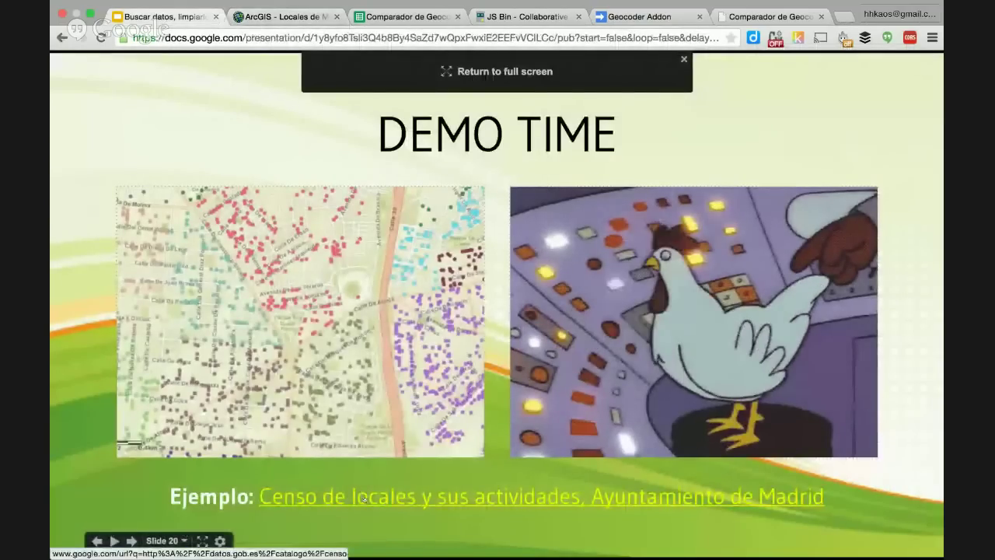
Open the Censo de locales dataset page and highlight the March 2015 Actividades distribution
click(364, 497)
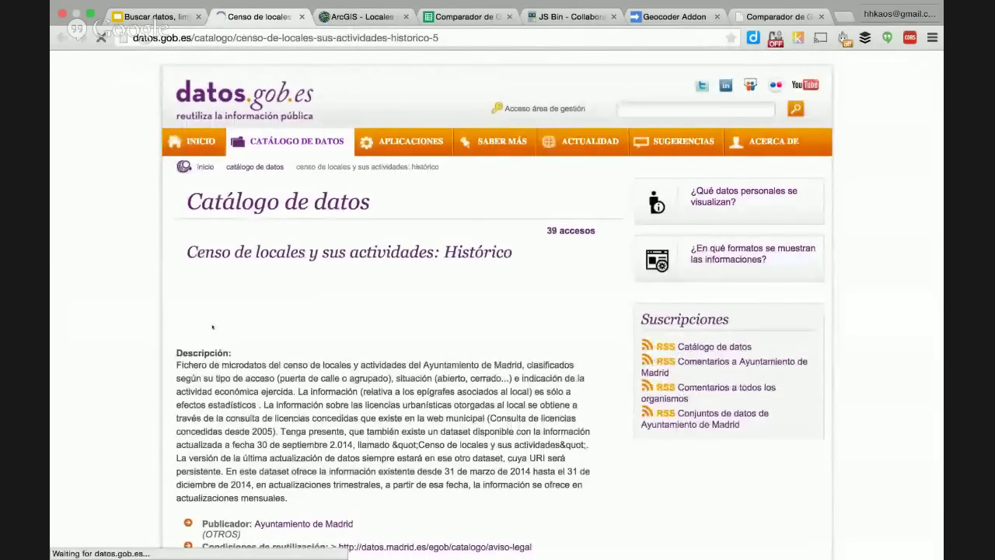
scroll(212, 327, down, 3)
scroll(226, 362, down, 3)
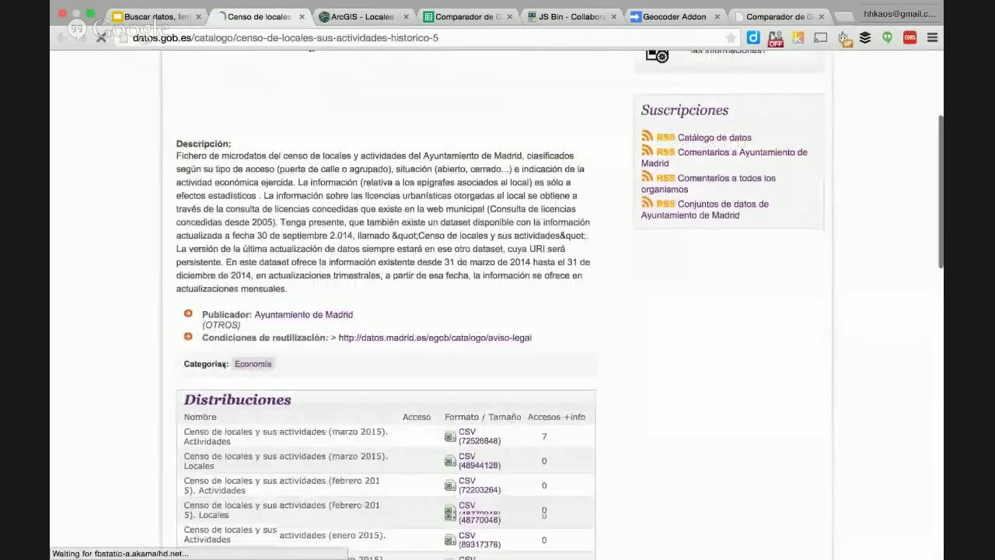
scroll(226, 363, down, 3)
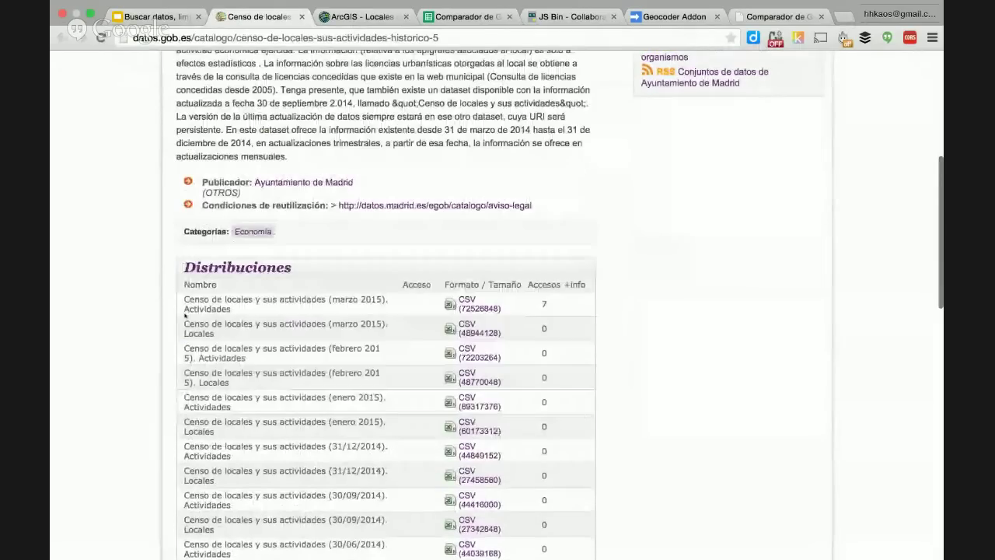
mouse_move(185, 299)
mouse_down()
mouse_move(230, 297)
mouse_move(233, 313)
mouse_up()
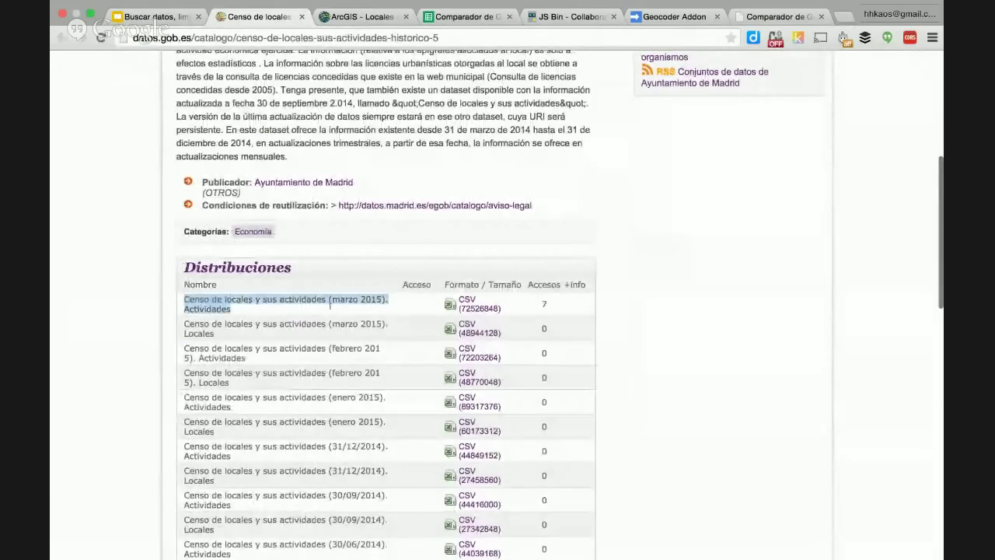
drag(207, 182, 353, 184)
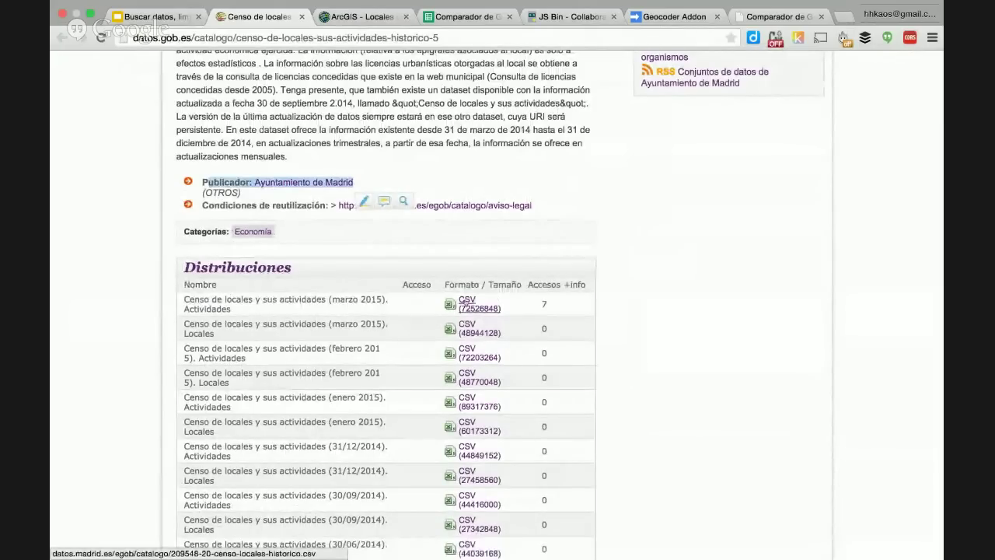
scroll(471, 305, down, 1)
mouse_move(550, 273)
mouse_down()
mouse_move(528, 272)
mouse_move(548, 274)
mouse_up()
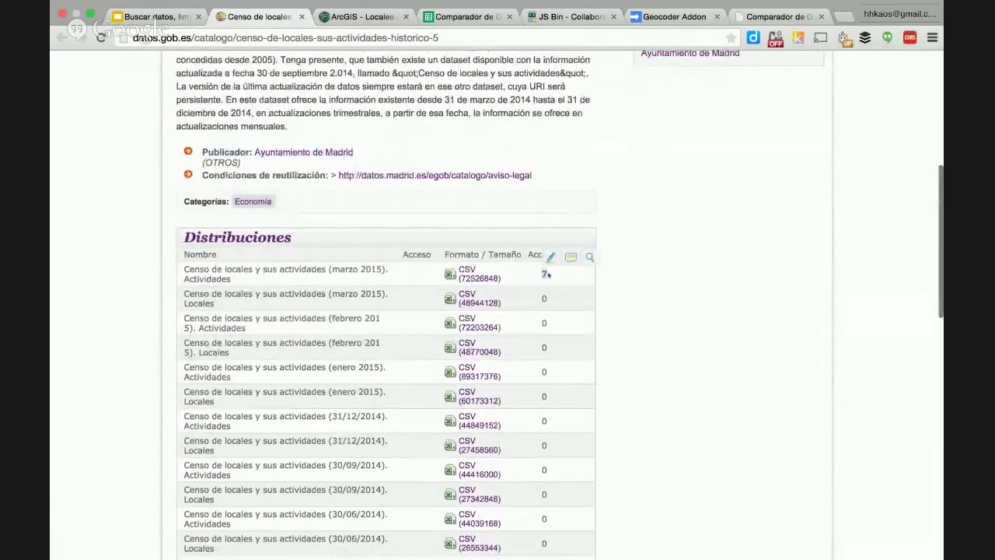
click(570, 281)
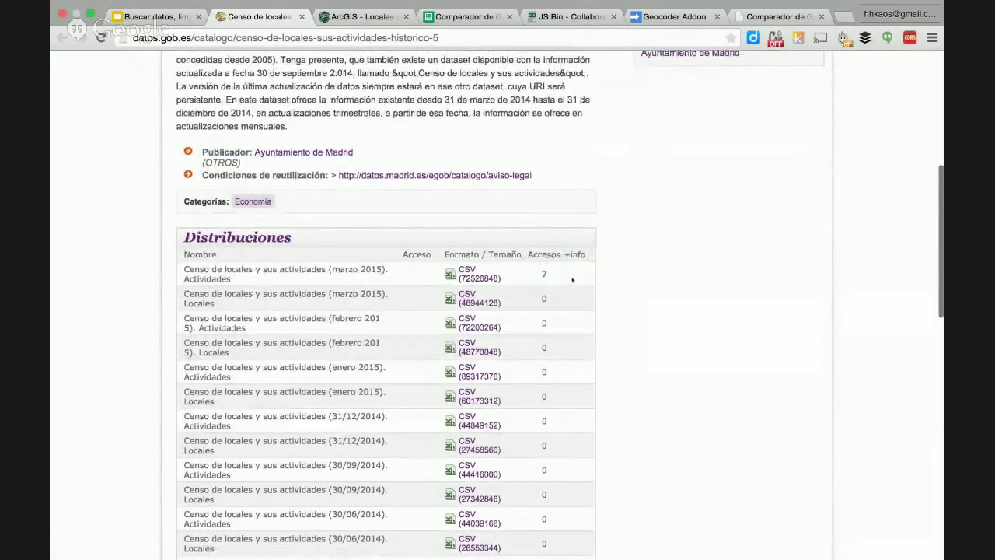
Scroll the Distribuciones table and download the March 2015 Actividades CSV
scroll(572, 280, down, 3)
scroll(572, 280, down, 1)
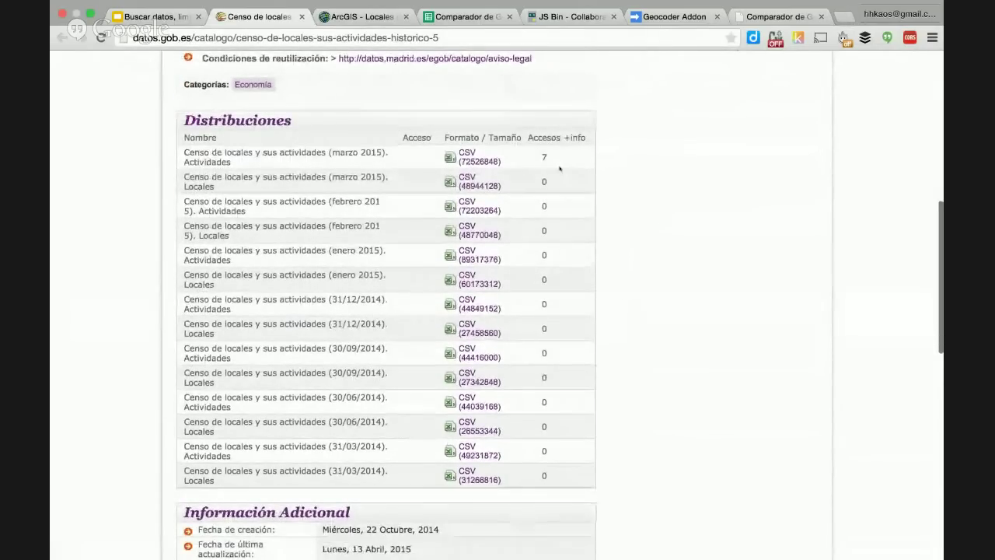
scroll(309, 253, down, 3)
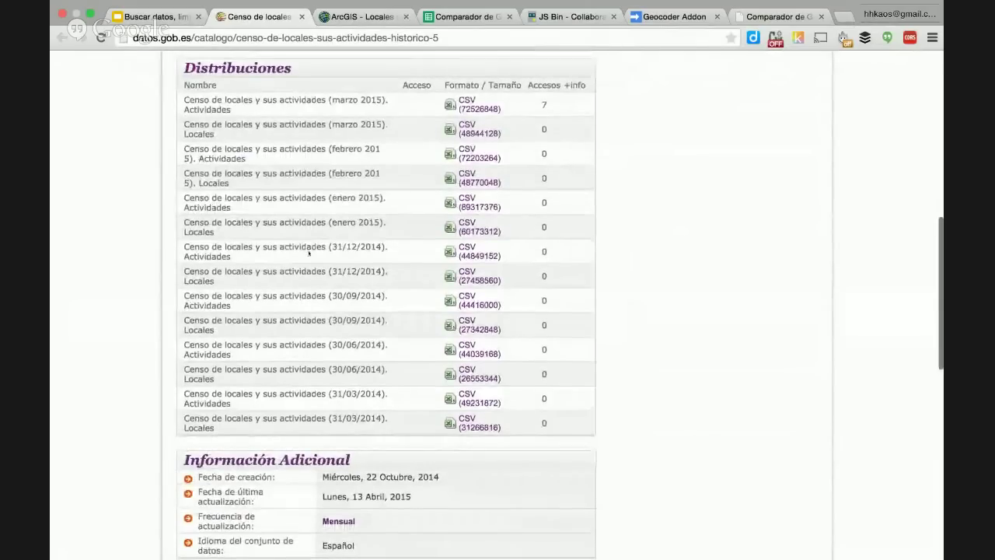
scroll(308, 253, down, 1)
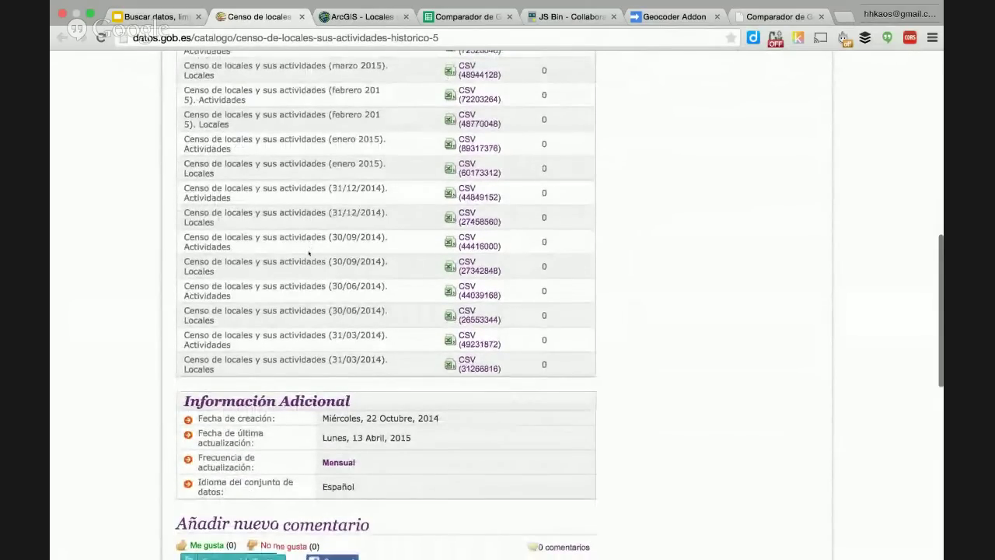
scroll(308, 253, down, 2)
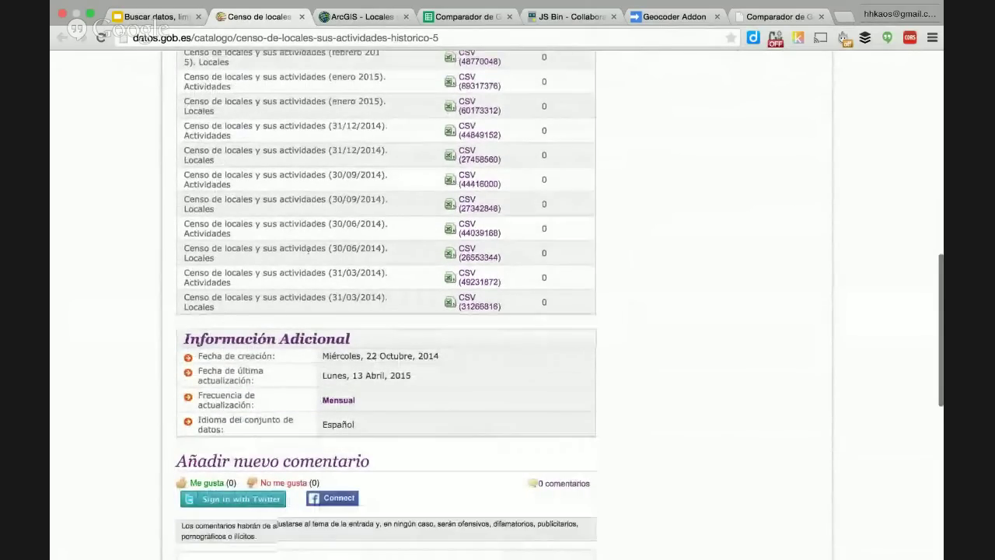
scroll(309, 249, up, 5)
click(468, 165)
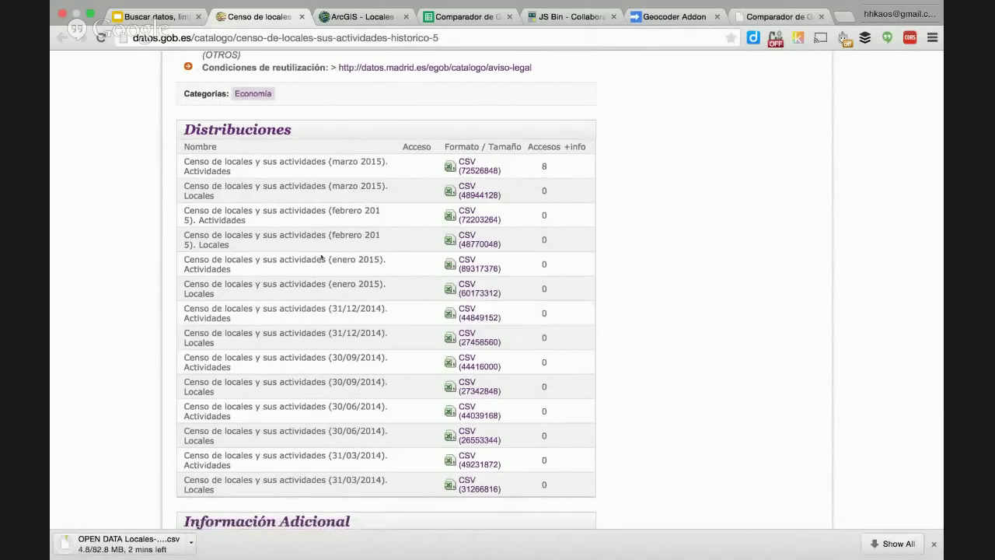
Cancel the running CSV download and switch to the desktop with the Hangouts window
click(190, 546)
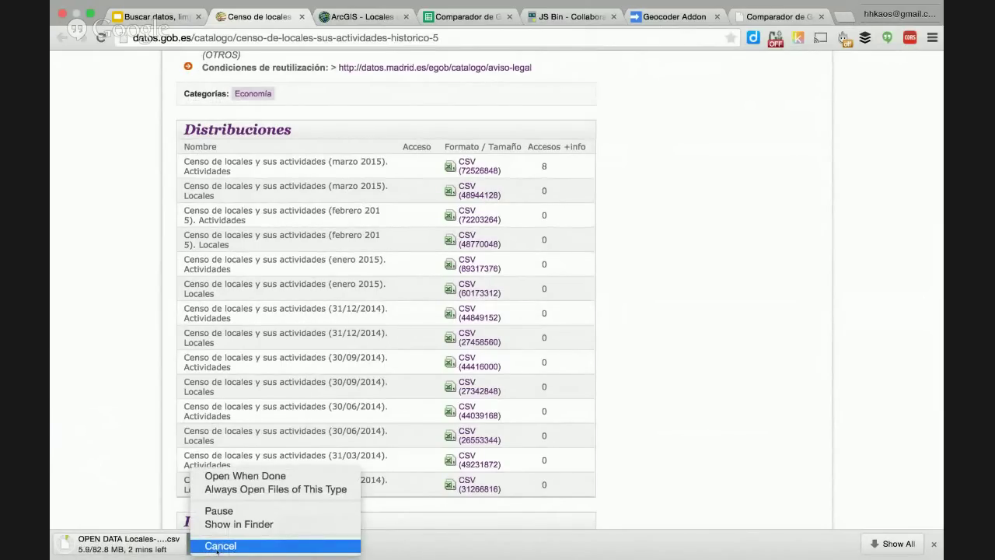
click(209, 544)
key(ctrl+Left)
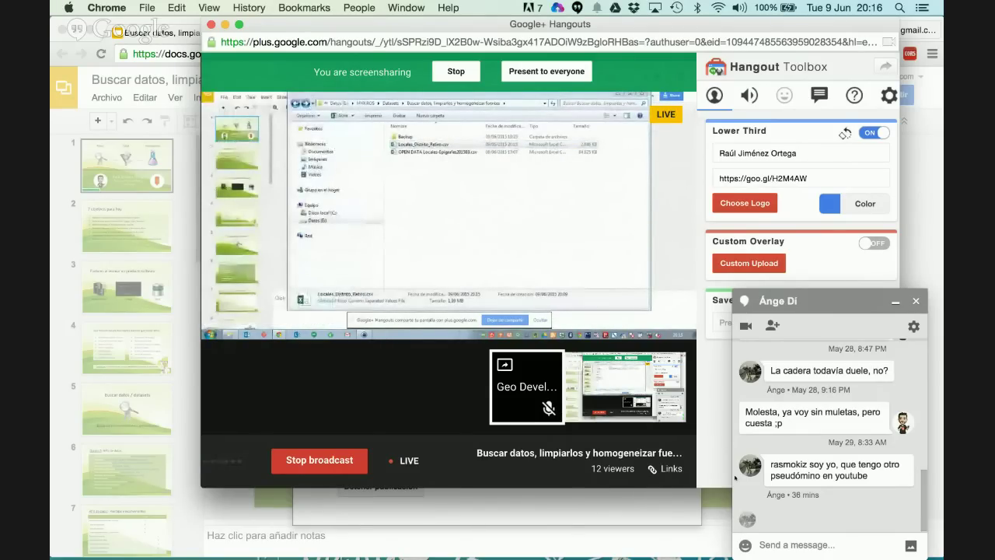
Show the XYLocales_Distrito_Retiro points over World_Street_Map in ArcMap on the shared screen
mouse_move(400, 122)
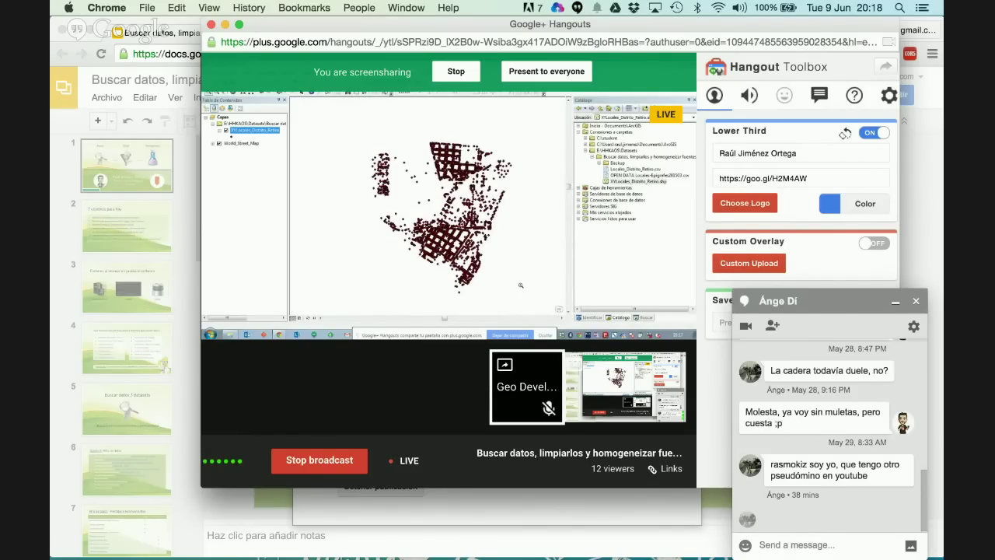
Present the participant's shared ArcMap screen to everyone, then zoom ArcMap to full extent
mouse_move(636, 228)
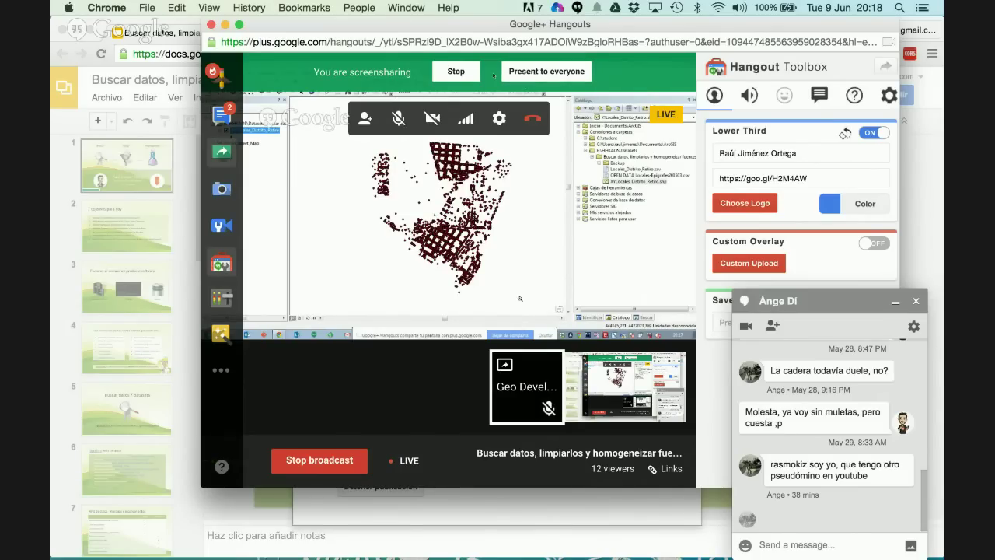
mouse_move(613, 401)
click(549, 365)
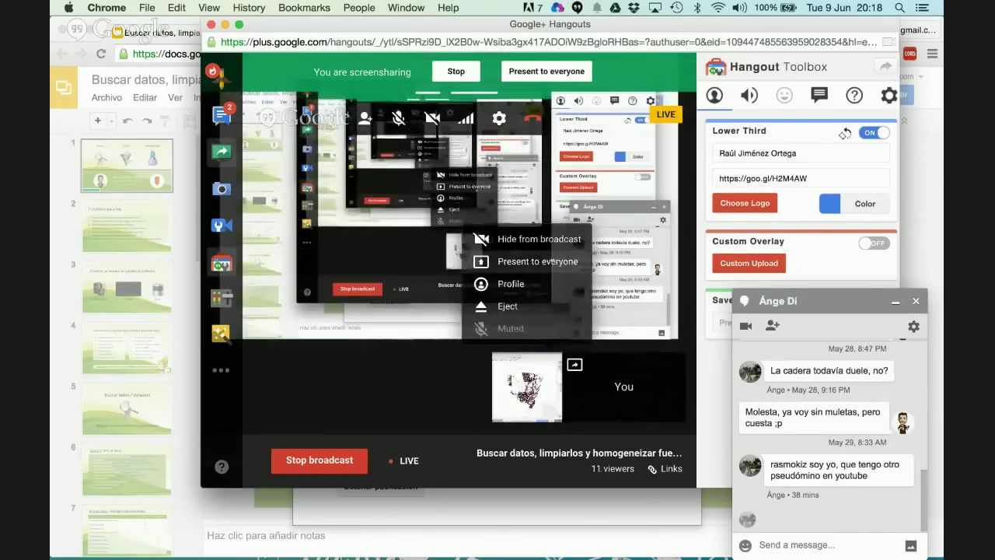
click(536, 262)
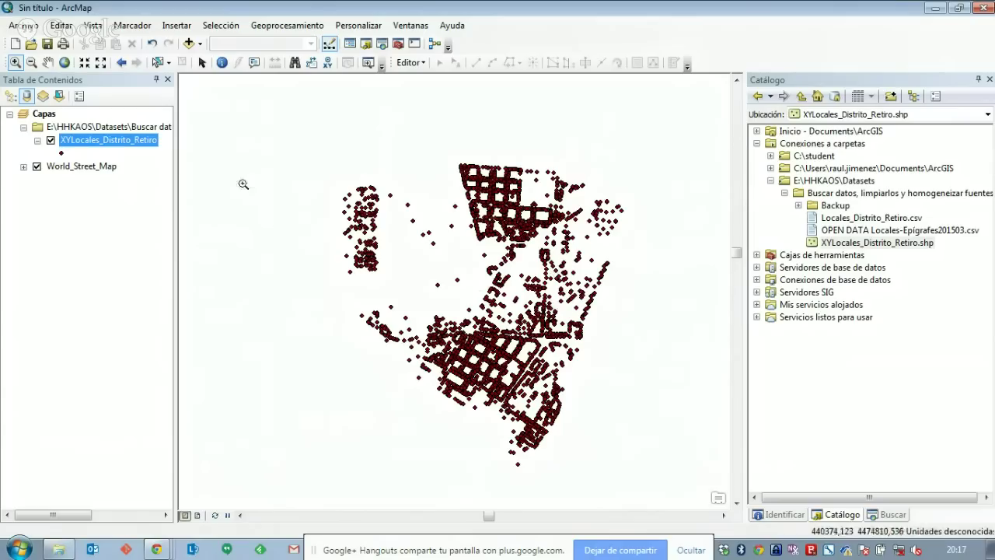
click(65, 64)
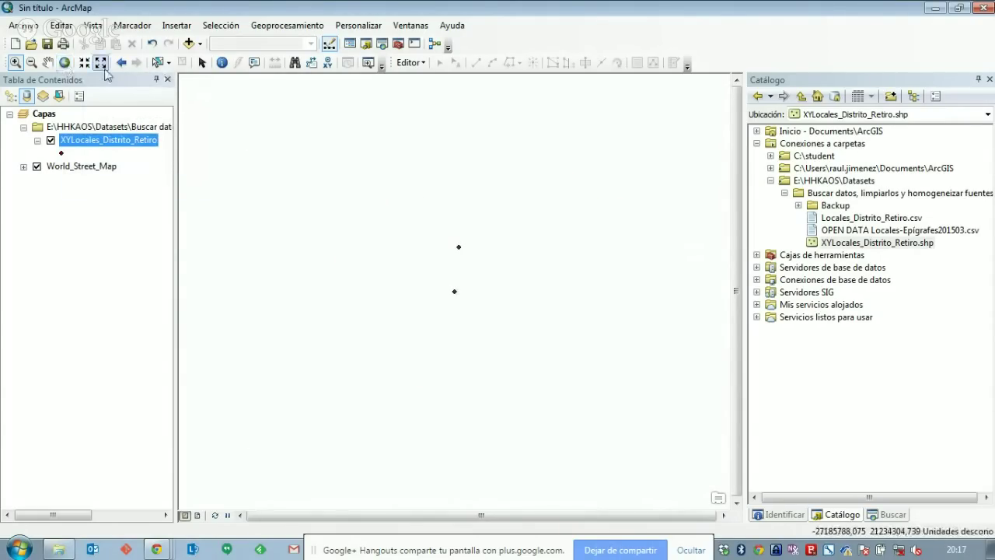
Zoom in with drawn rectangles around the upper point on the map
click(21, 65)
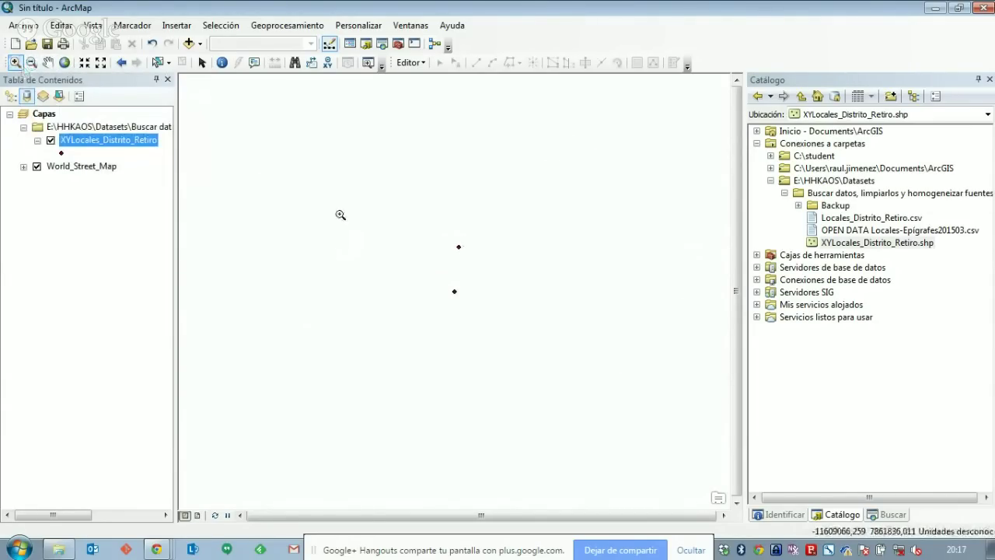
drag(453, 238, 469, 256)
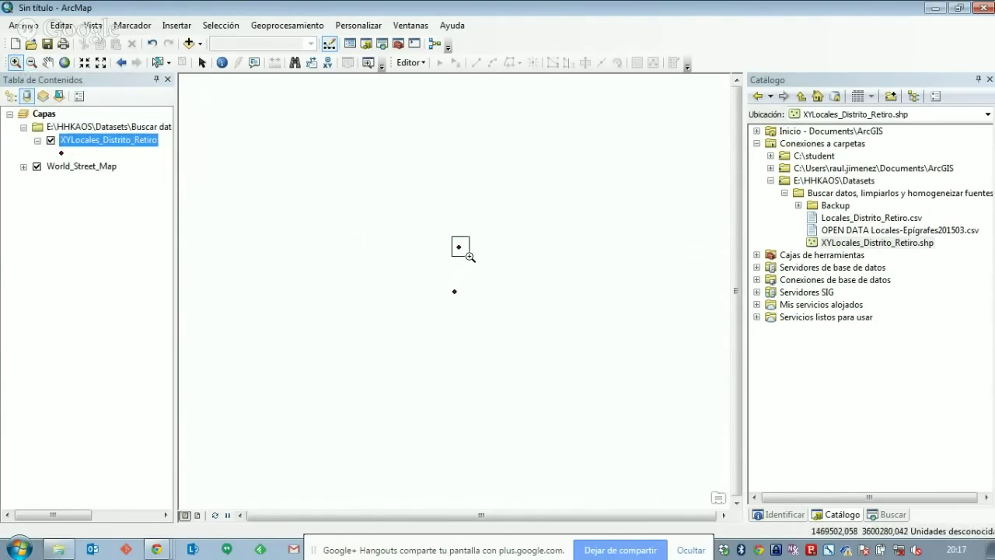
drag(463, 358, 417, 298)
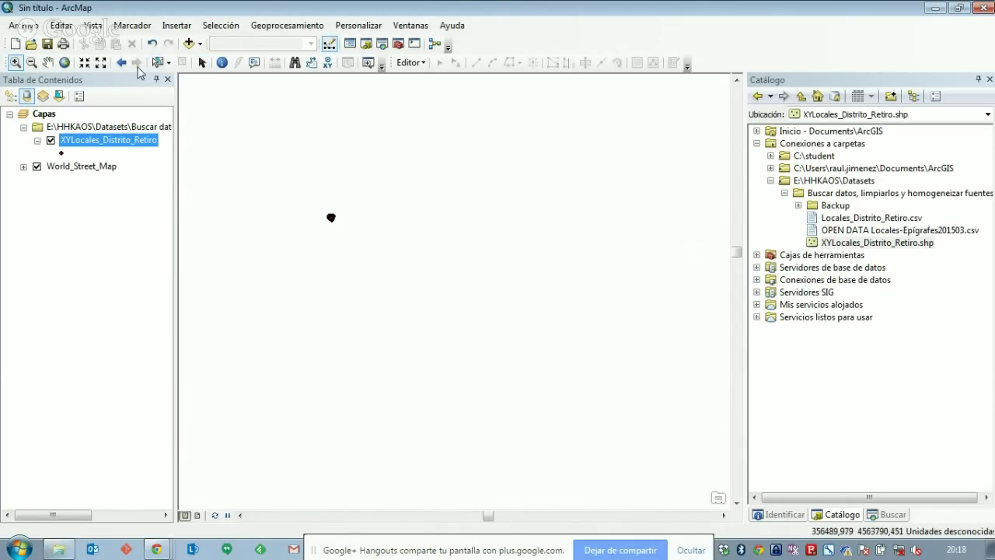
Inspect the World_Street_Map layer's options and sublayer, then zoom in on the Retiro points
click(67, 168)
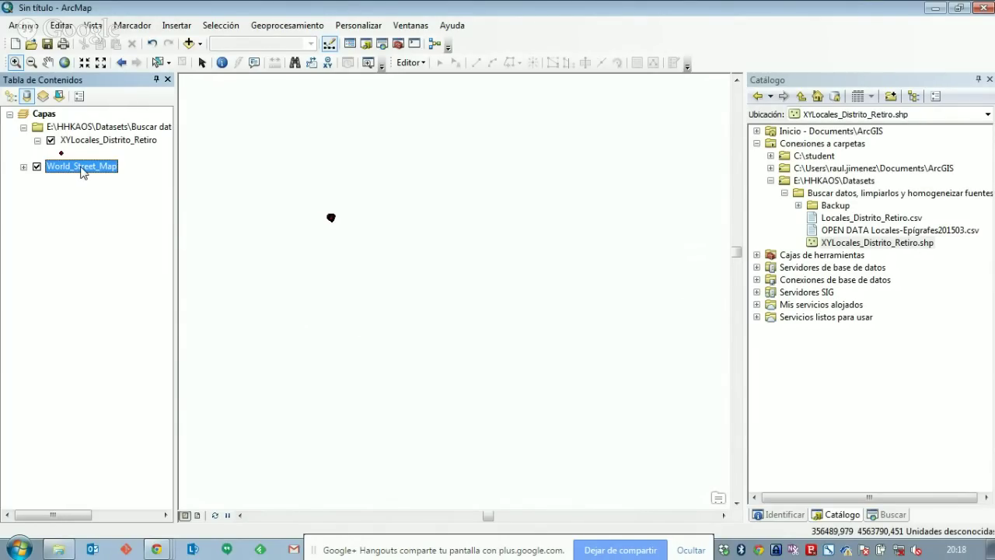
right_click(82, 170)
click(50, 186)
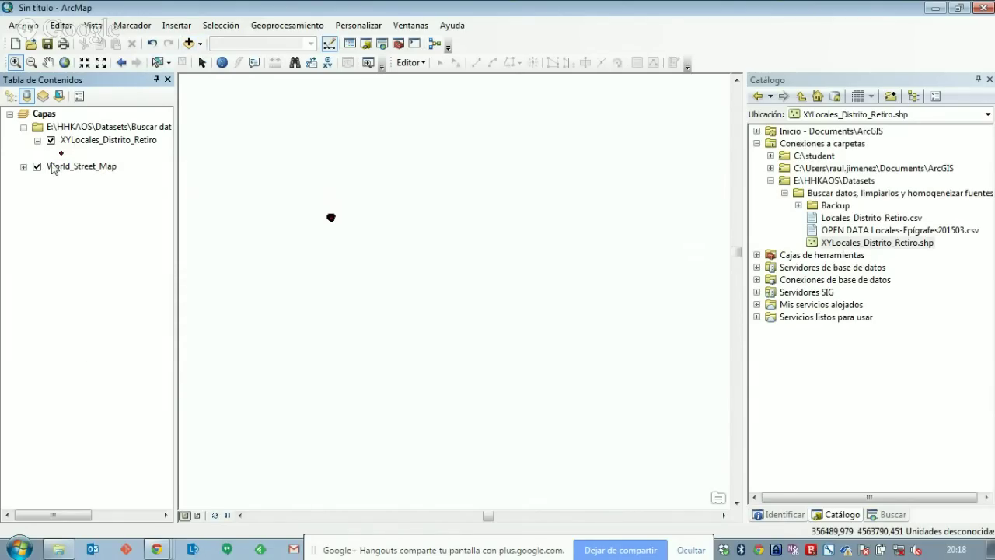
click(23, 167)
click(24, 167)
drag(319, 205, 354, 232)
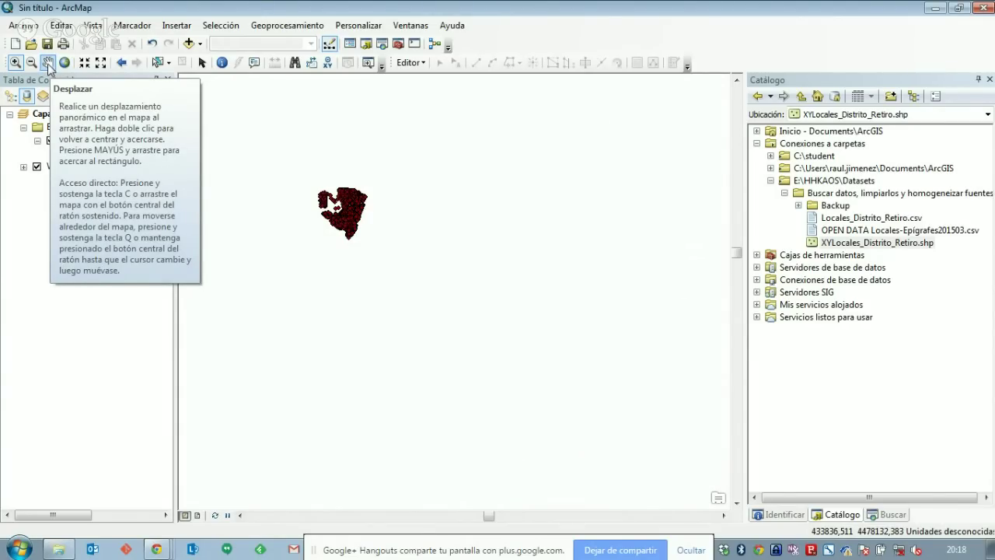
Remove World_Street_Map and add the OpenStreetMap basemap from the basemap gallery
right_click(70, 168)
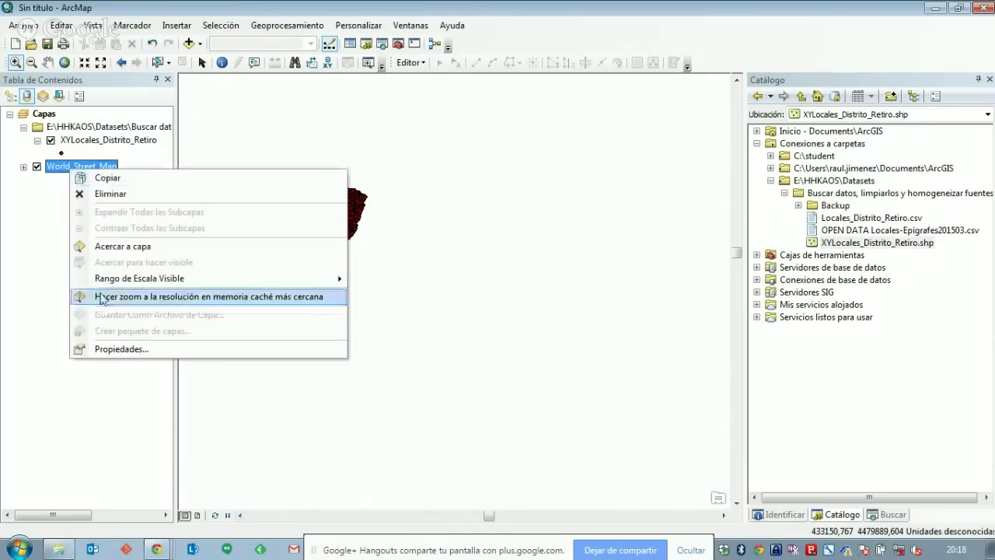
click(138, 196)
click(201, 44)
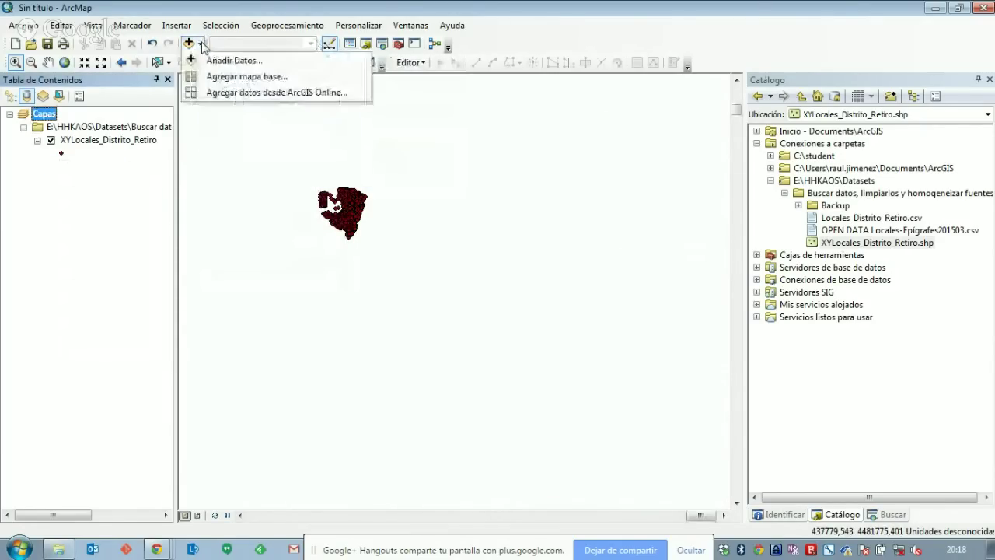
click(234, 76)
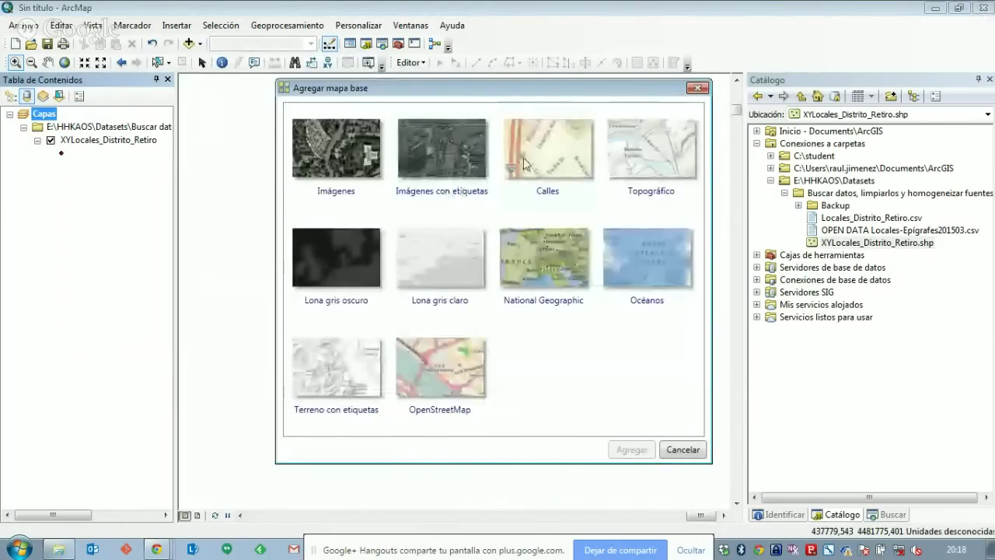
click(526, 163)
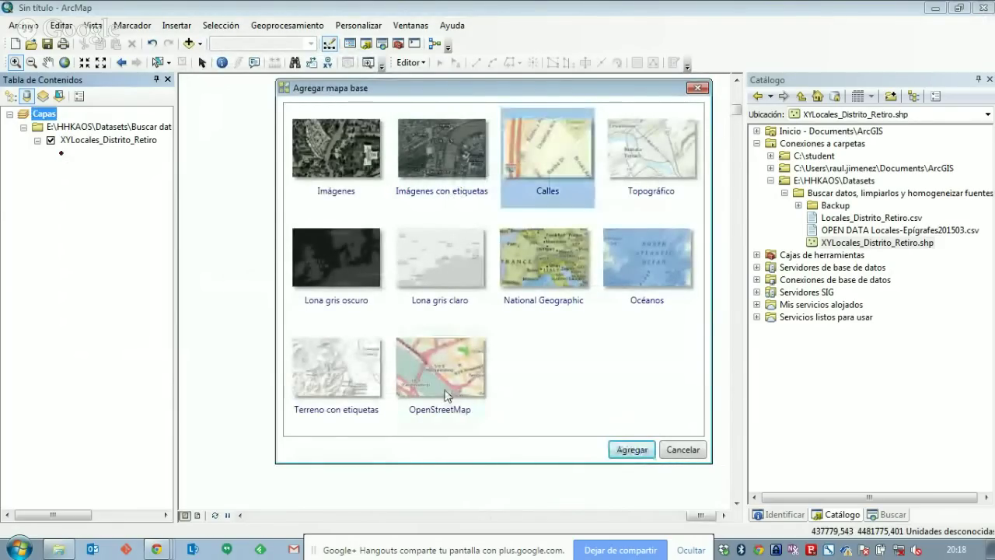
click(455, 365)
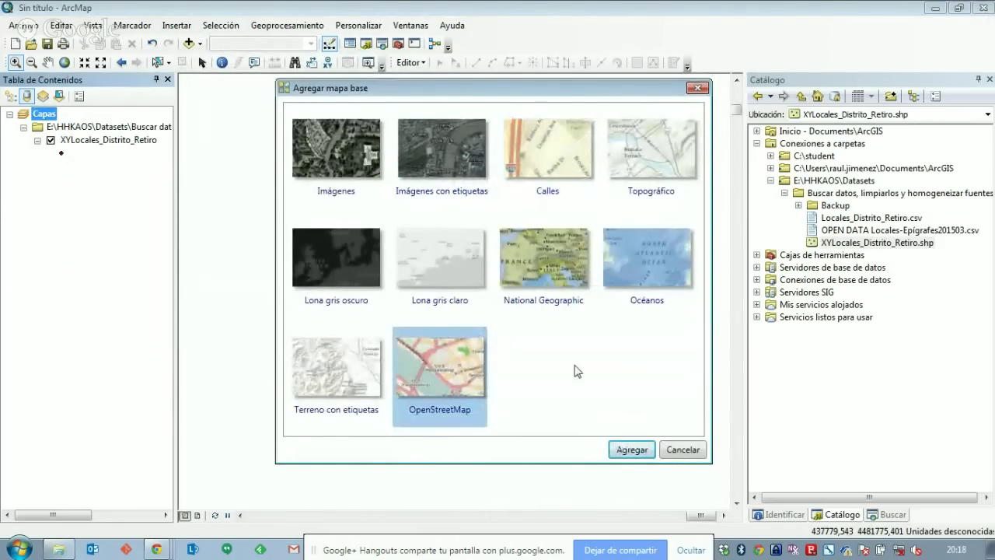
click(632, 450)
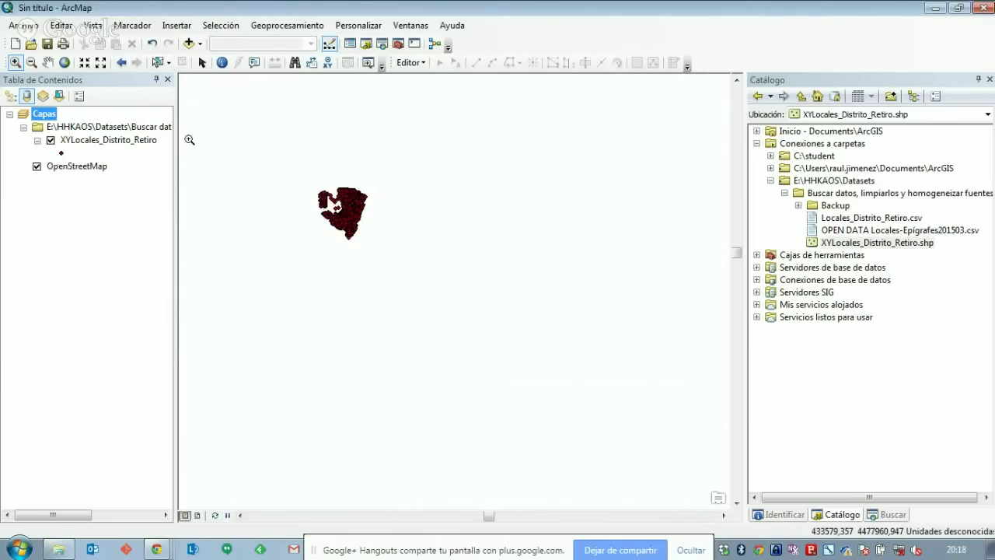
Zoom to the XYLocales_Distrito_Retiro layer's full extent with Acercar a capa
click(240, 516)
drag(416, 160, 500, 248)
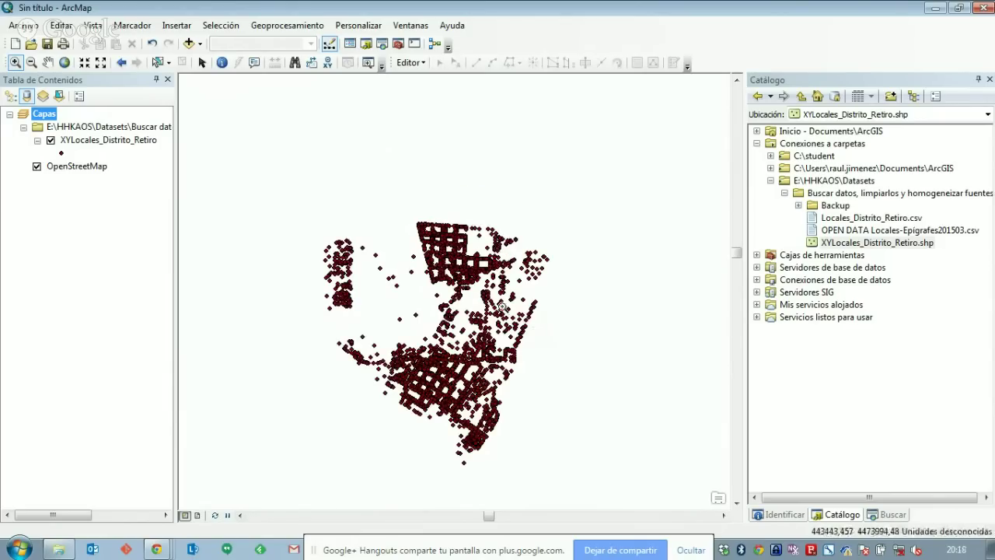
scroll(500, 307, down, 5)
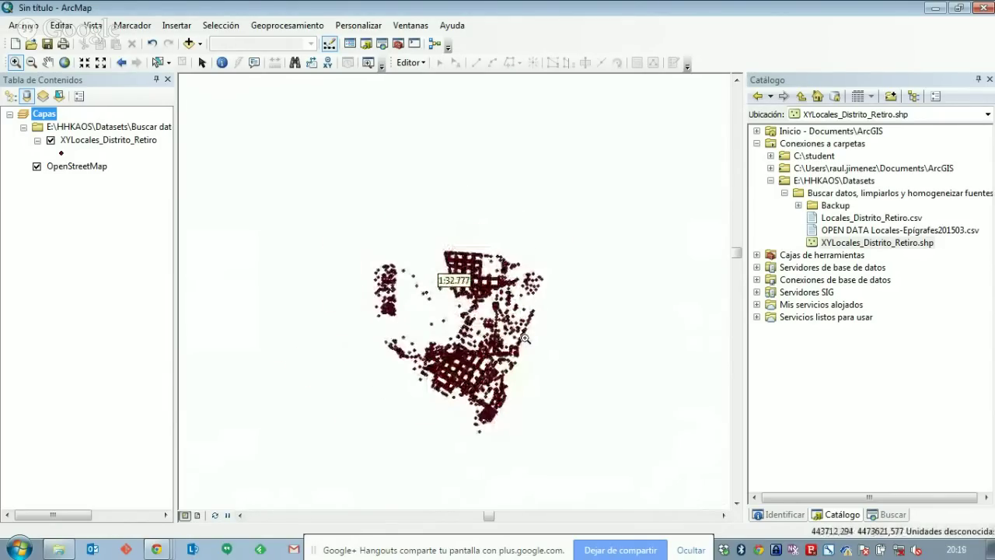
drag(736, 252, 737, 269)
scroll(458, 318, up, 2)
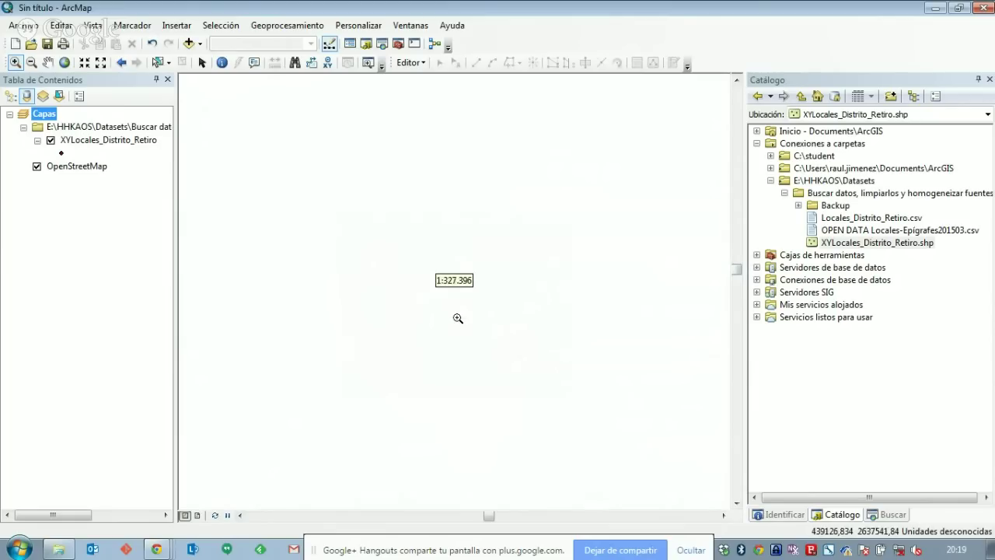
right_click(74, 141)
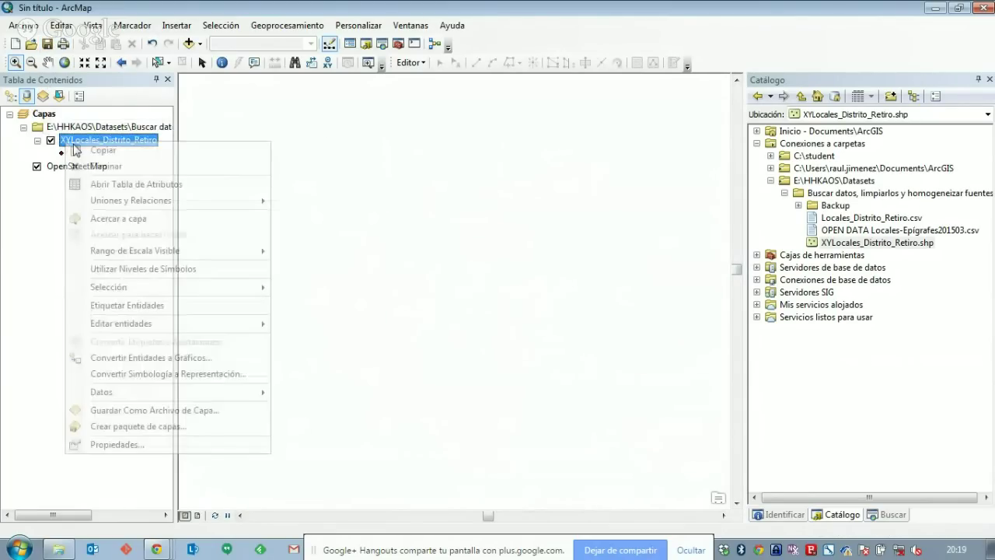
click(117, 218)
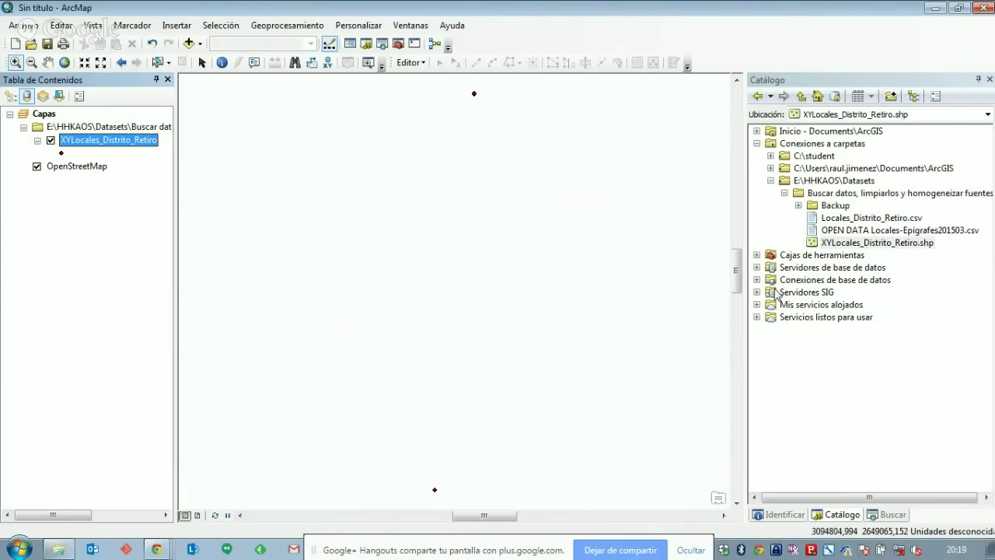
Pan the map slightly, then switch to the Datasets folder window
drag(737, 270, 737, 254)
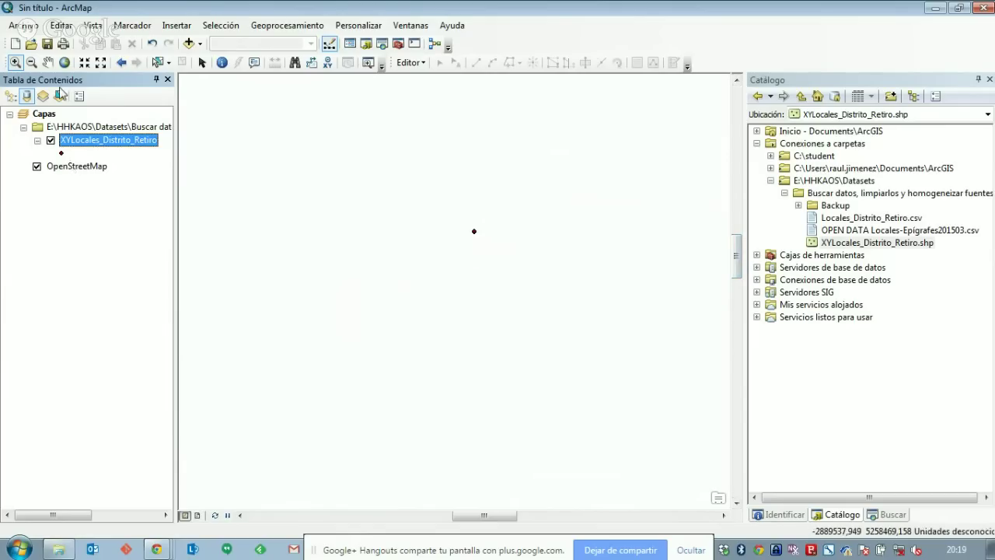
click(21, 26)
click(76, 17)
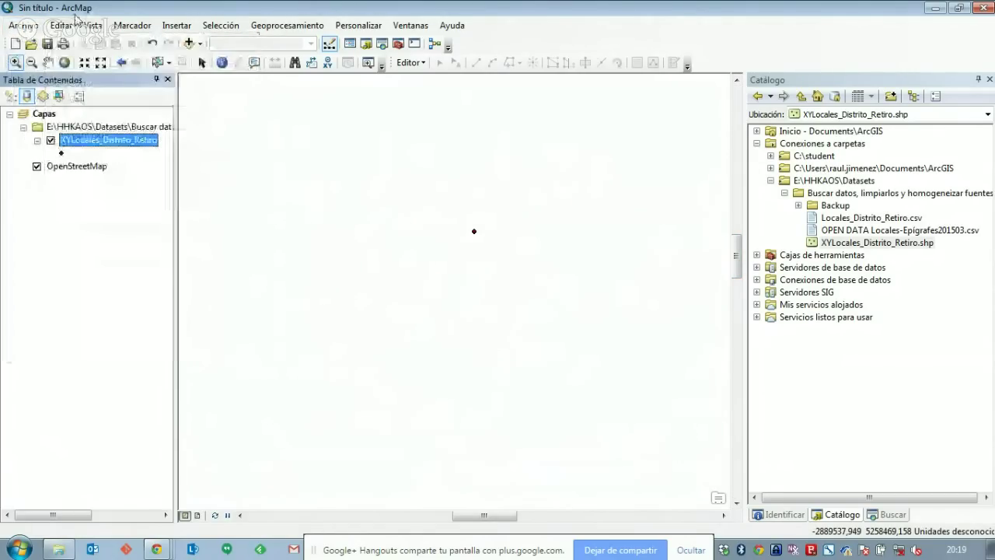
key(alt+Tab)
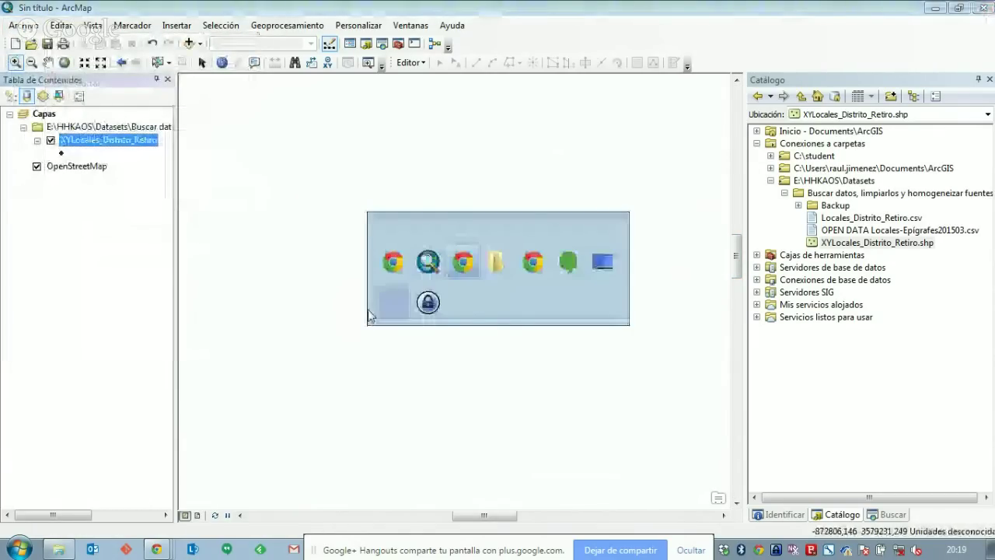
key(Tab)
Open Locales_Distrito_Retiro.csv and filter column I (coordenada_x_local) to show only 0
double_click(430, 170)
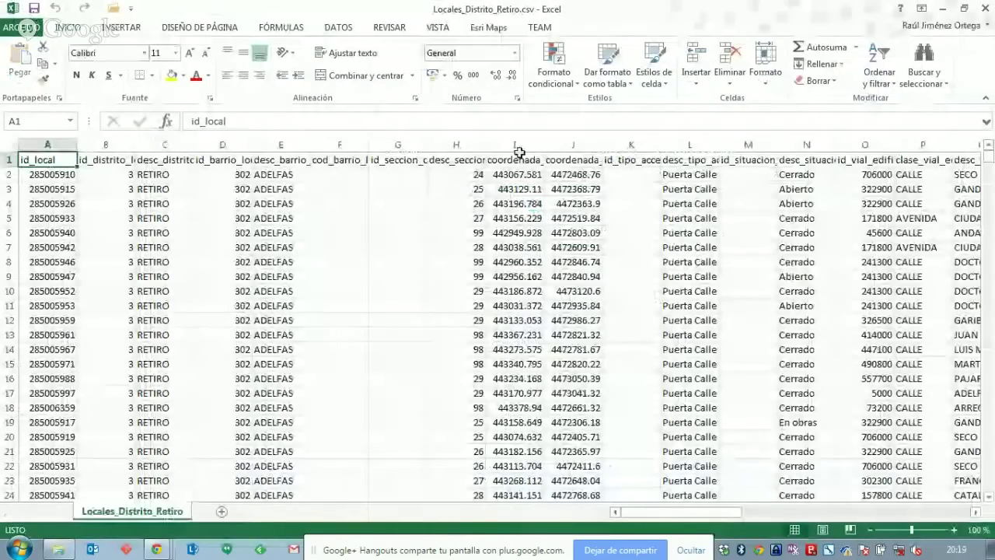
click(516, 146)
scroll(497, 58, down, 4)
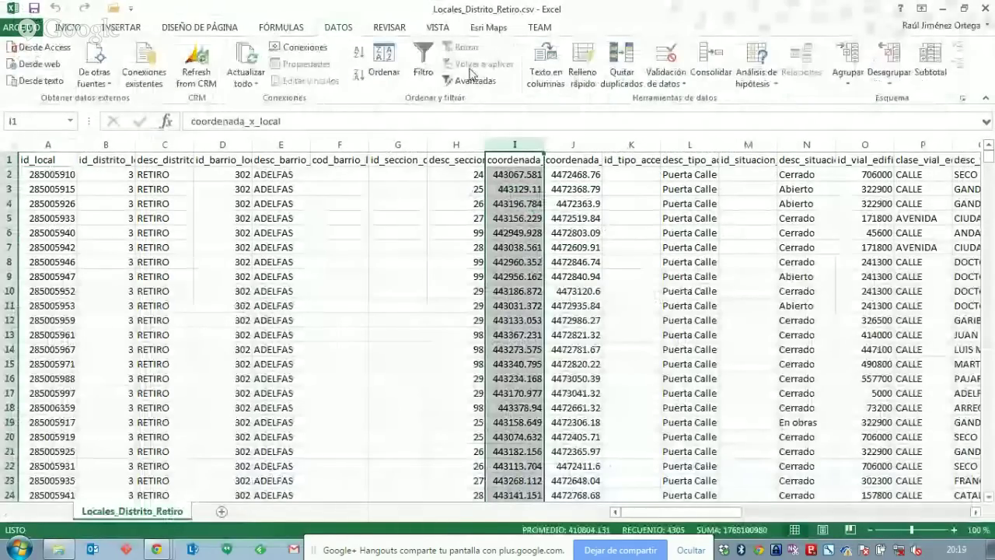
click(423, 64)
click(536, 159)
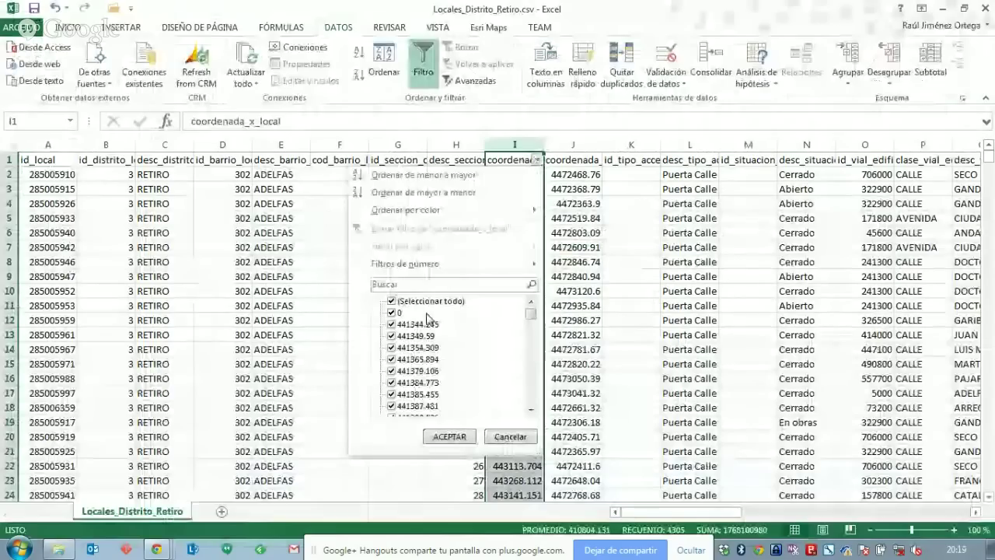
click(391, 301)
click(391, 311)
click(449, 436)
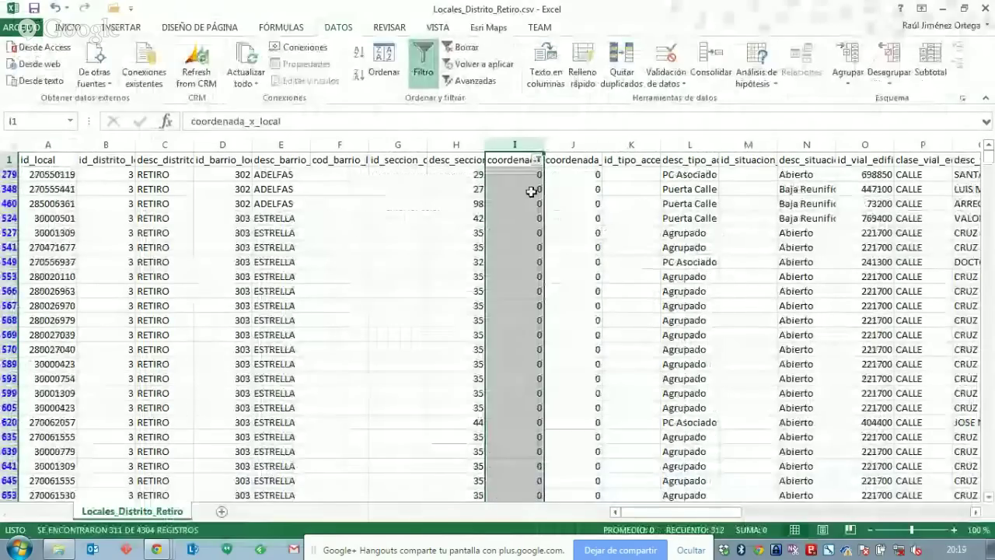
Inspect the first zero-coordinate business's X and Y values and scroll the filtered rows
click(46, 174)
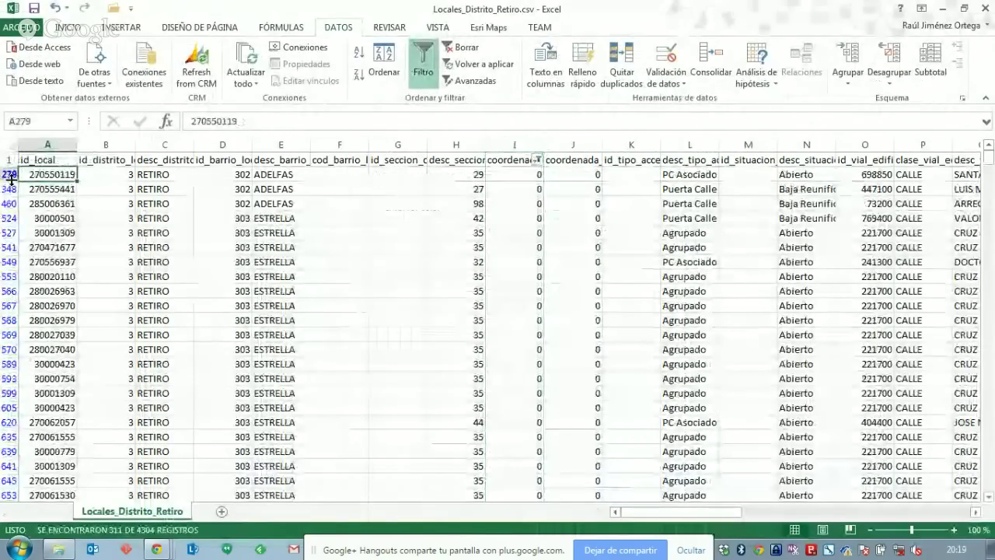
click(515, 174)
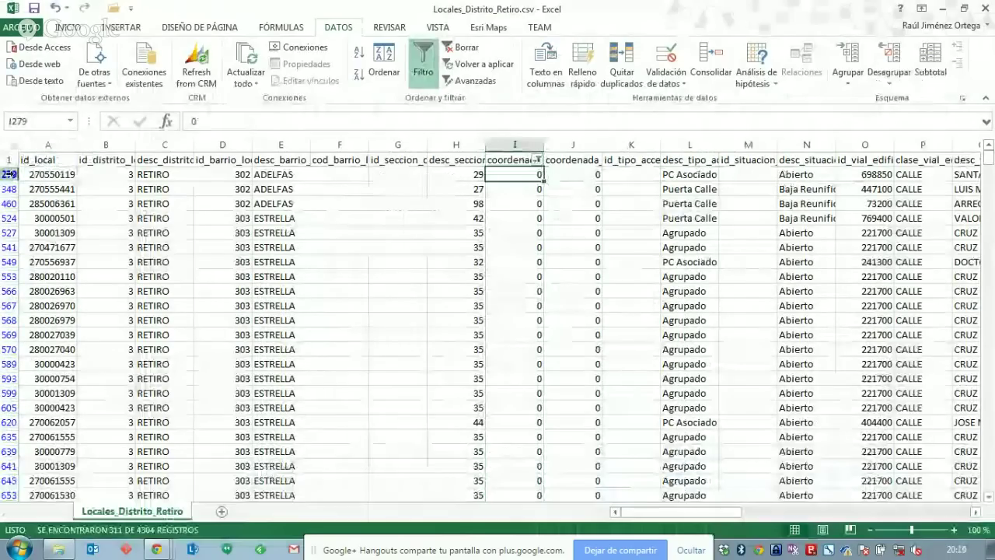
key(Right)
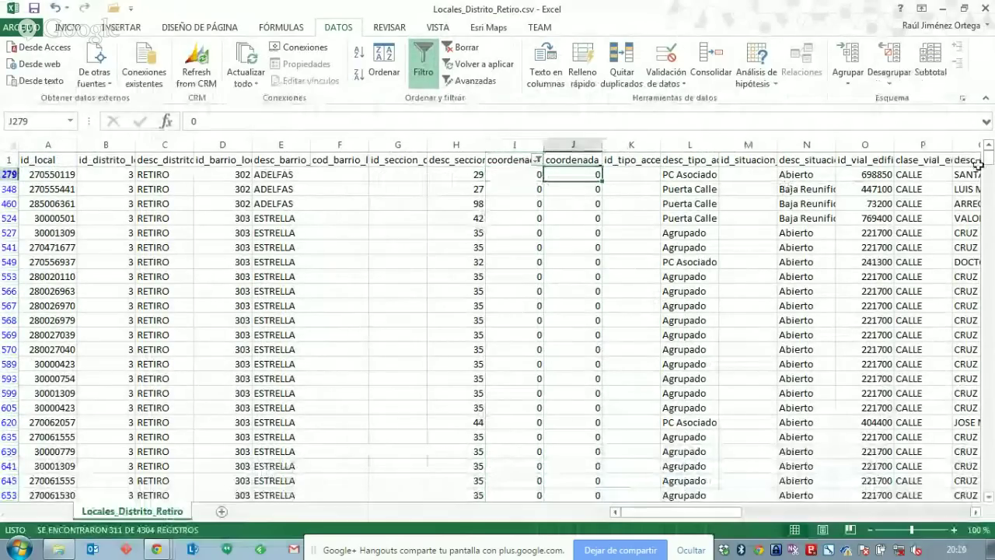
drag(978, 165, 992, 345)
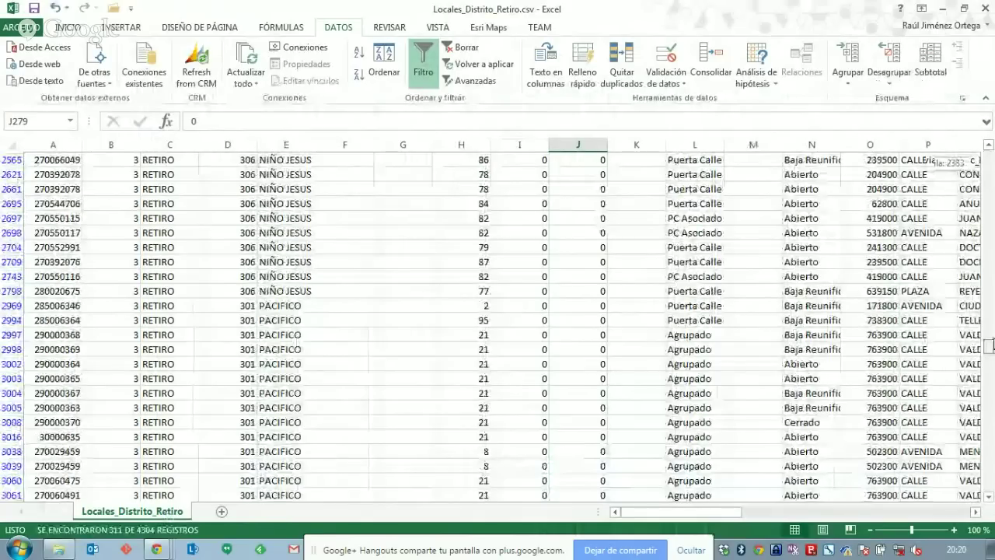
drag(992, 344, 991, 156)
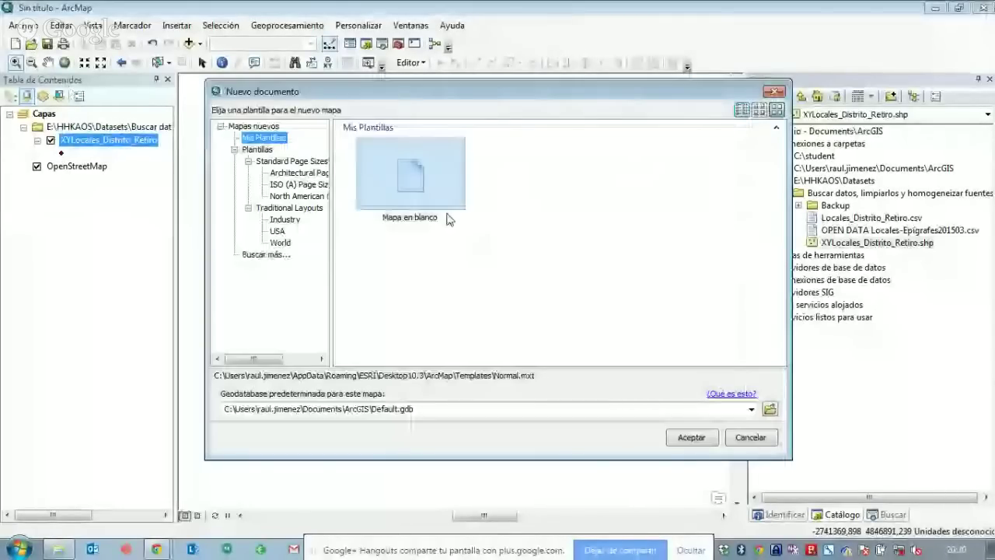
Start a blank map without saving and drag XYLocales_Distrito_Retiro.shp onto it
double_click(448, 220)
click(510, 307)
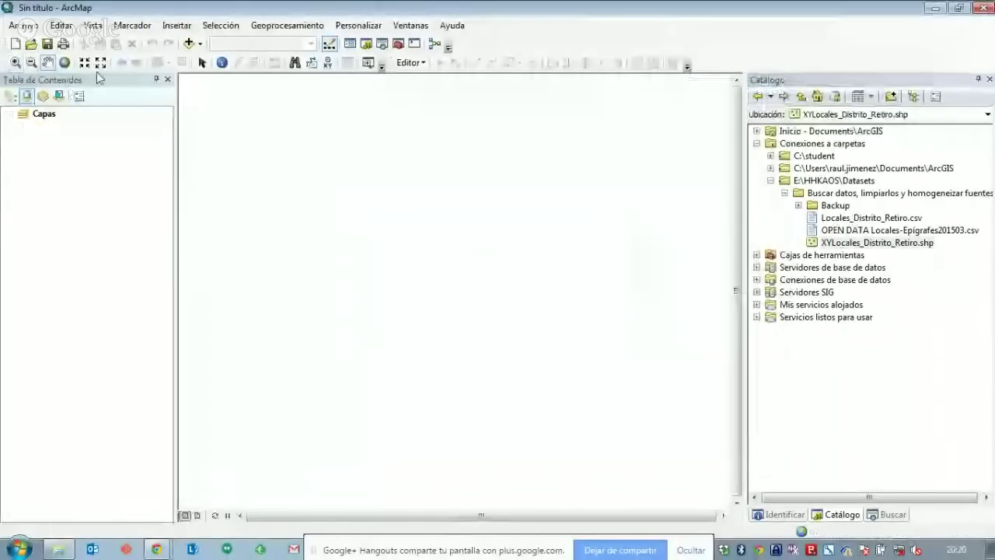
drag(877, 242, 514, 284)
click(601, 342)
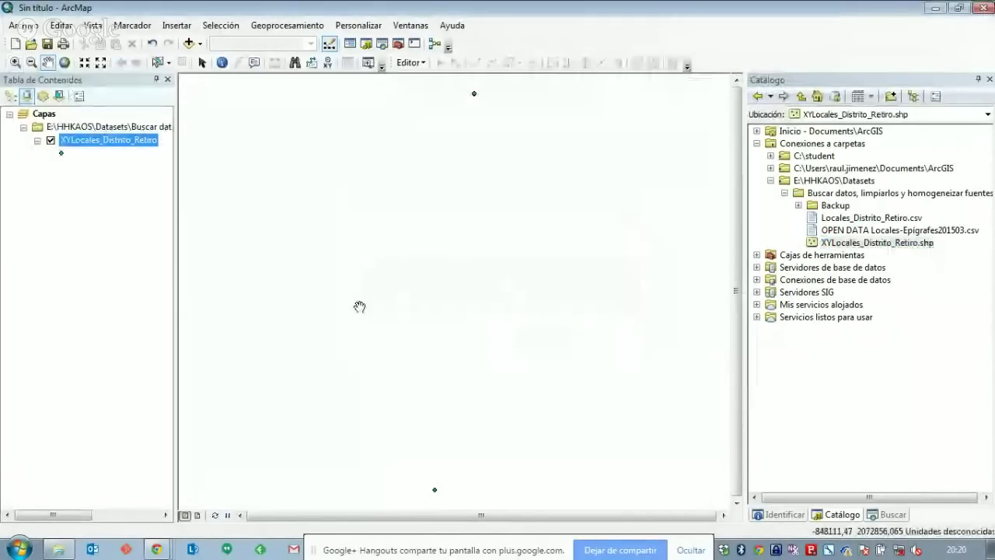
Add the Calles (World_Street_Map) basemap to the map
click(199, 43)
click(248, 76)
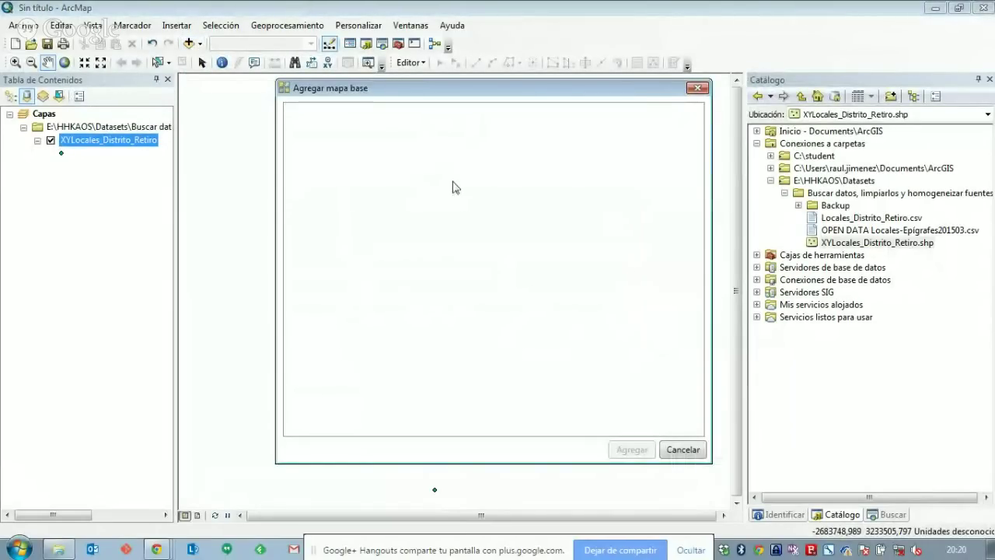
click(550, 160)
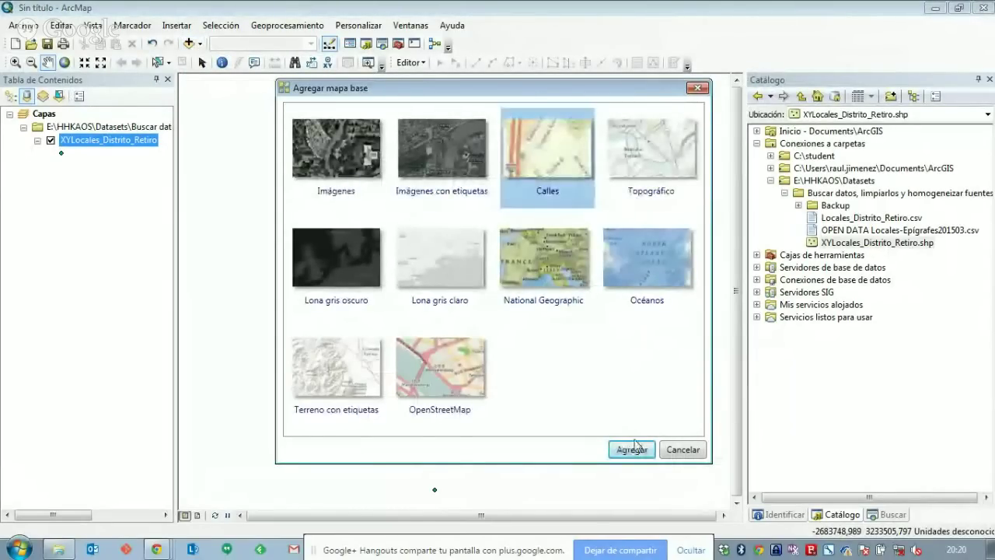
click(631, 449)
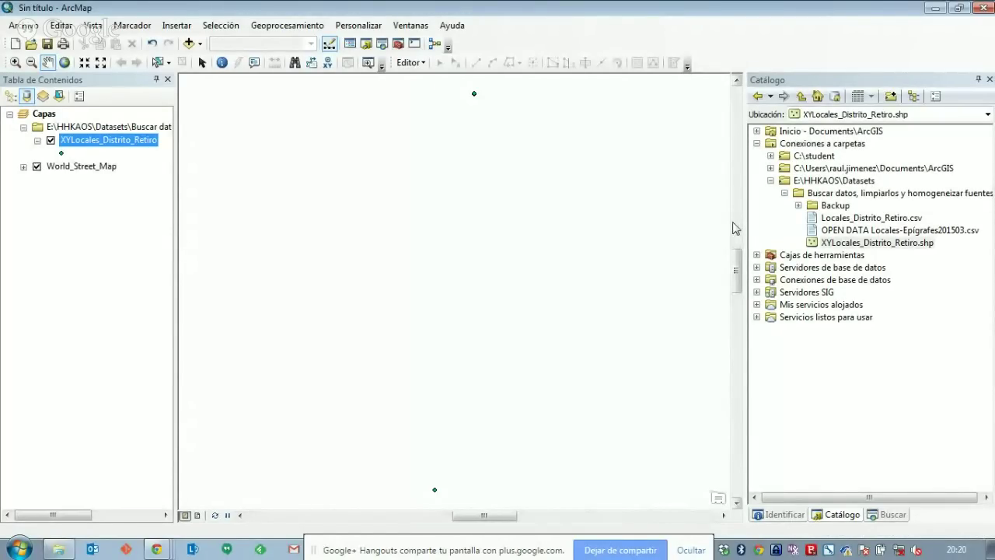
drag(738, 270, 737, 257)
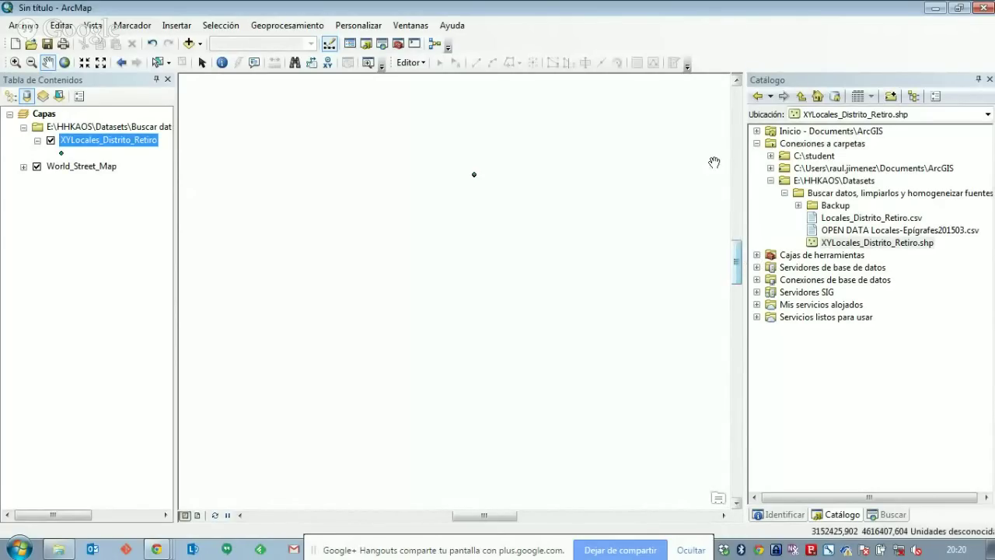
click(737, 80)
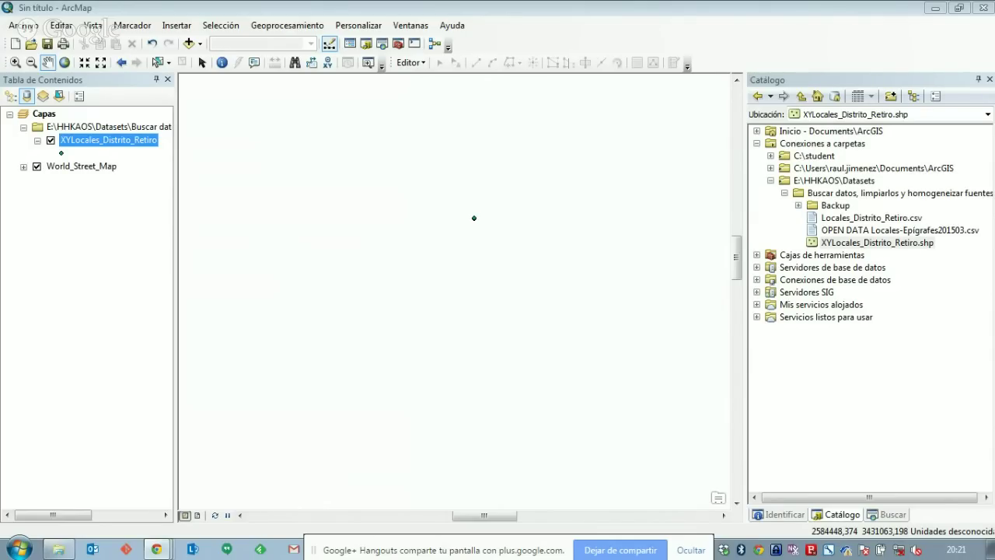
click(849, 254)
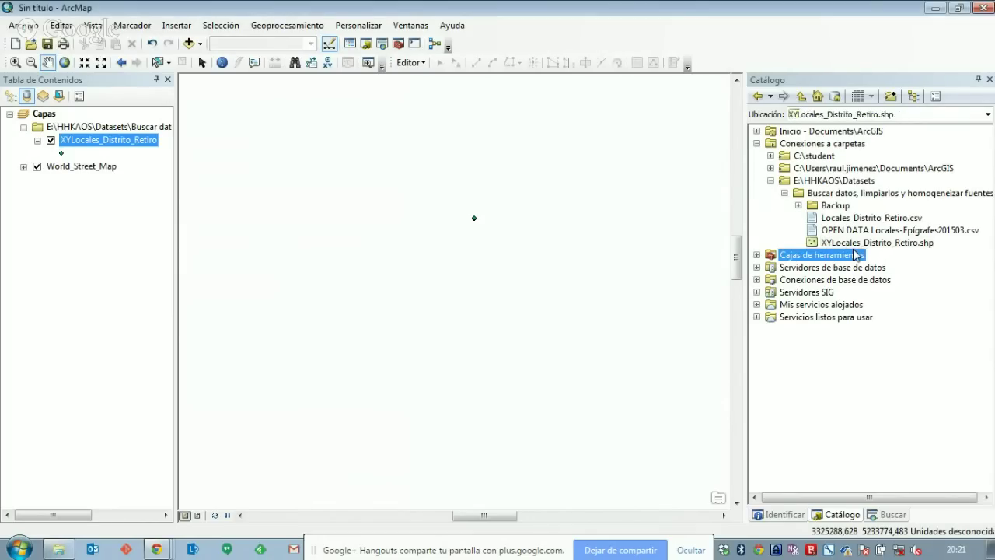
Start creating a feature class from XY table for Locales_Distrito_Retiro.csv
click(863, 242)
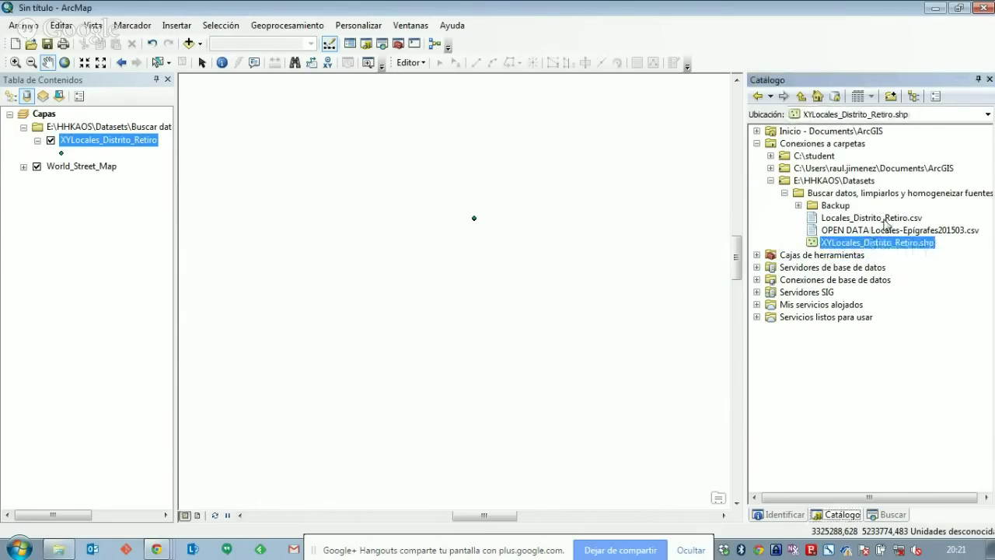
right_click(885, 220)
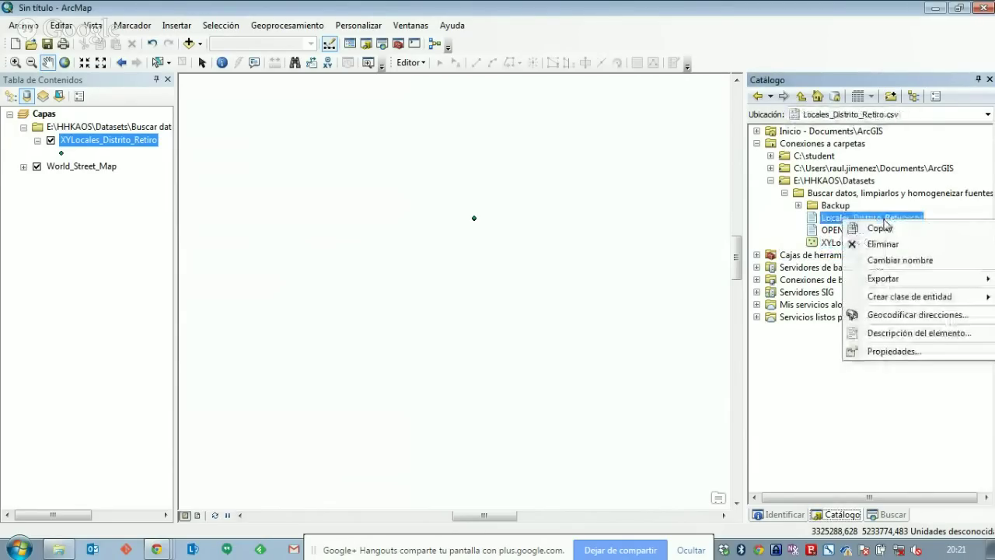
mouse_move(880, 296)
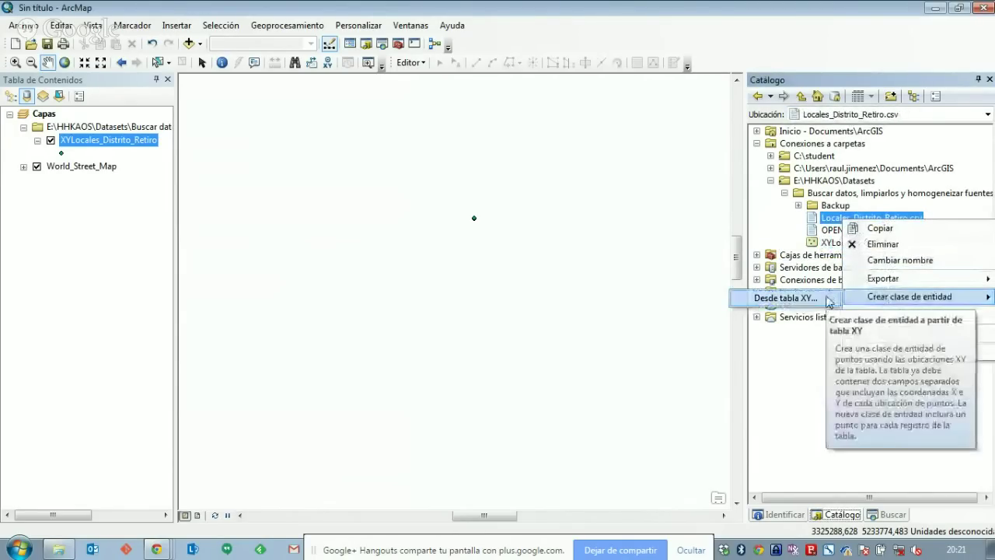
click(831, 298)
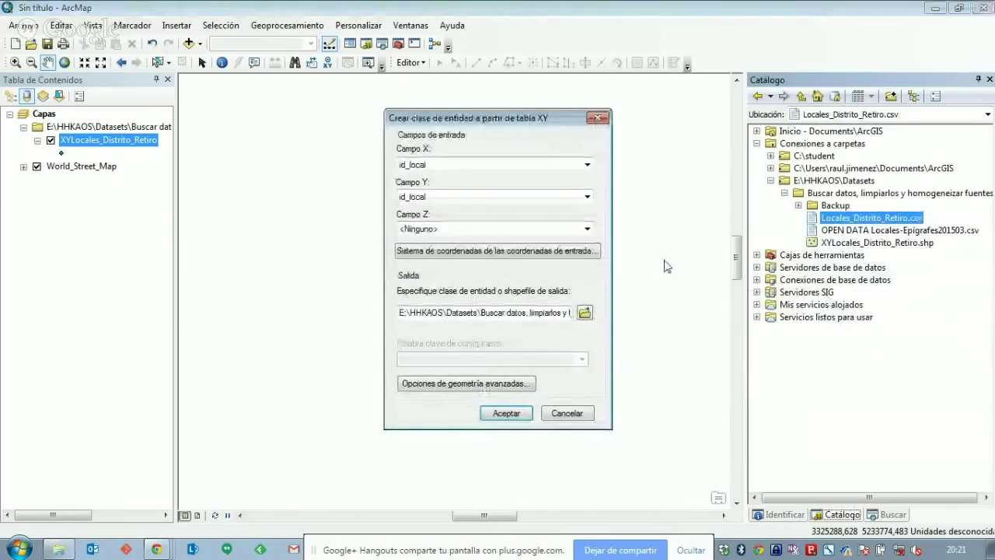
Set coordenada_x_local as the X field and coordenada_y_local as the Y field
click(556, 166)
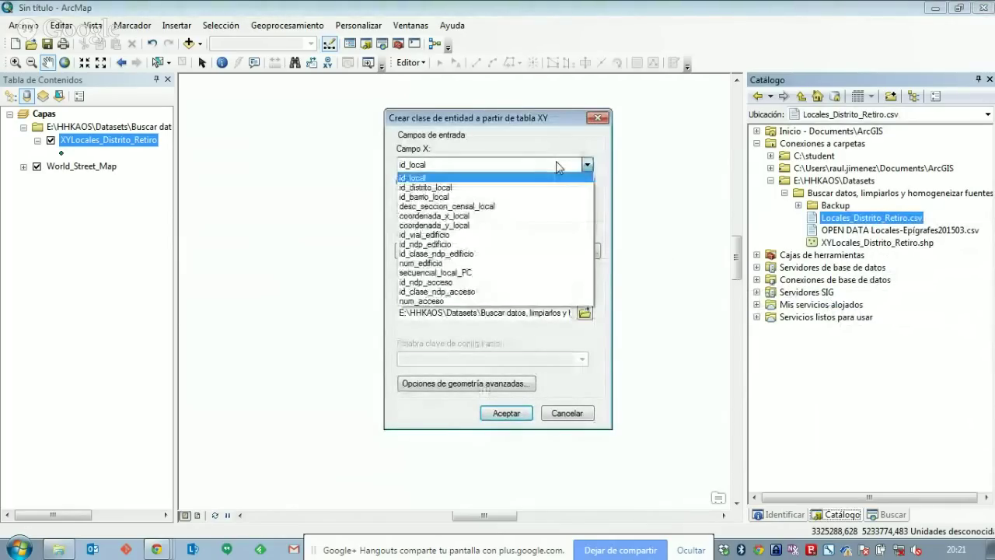
click(548, 217)
click(587, 196)
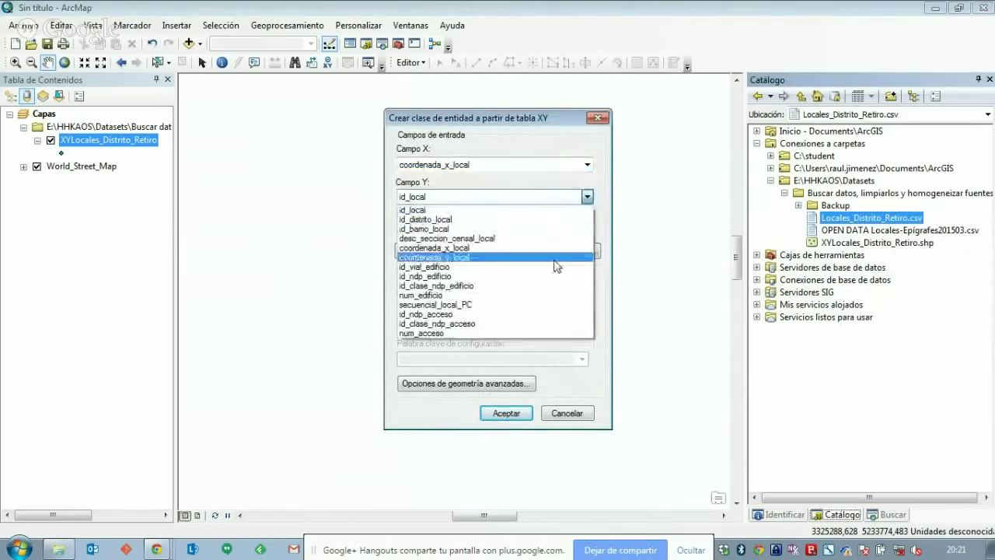
click(563, 252)
drag(531, 118, 650, 111)
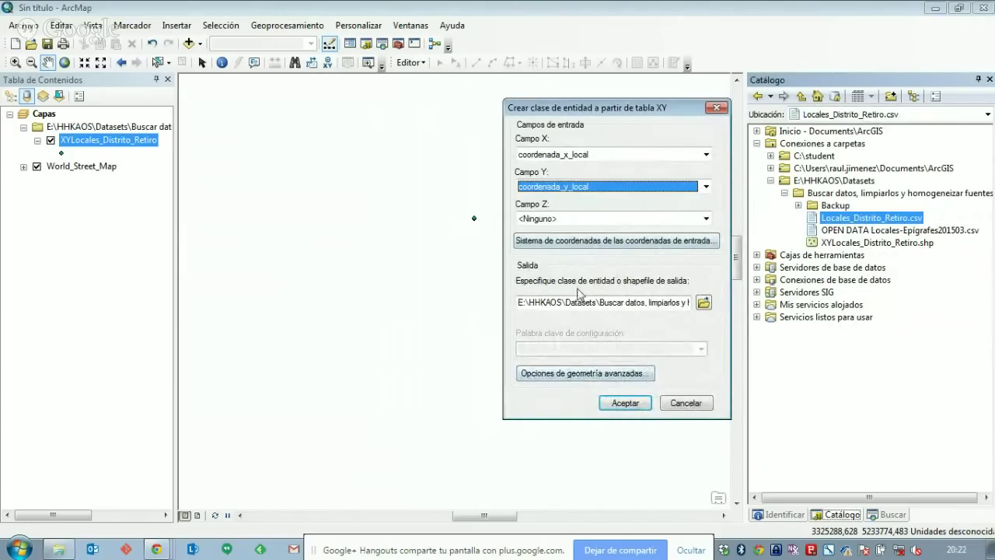
click(566, 374)
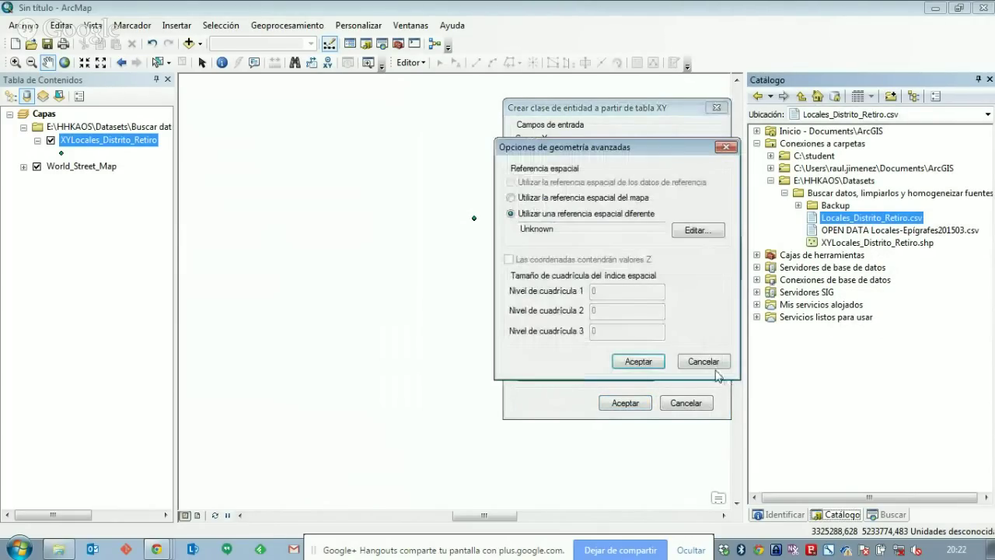
Set the input coordinate system to Datum Europeo 1950 UTM Zona 30N
click(712, 364)
click(599, 245)
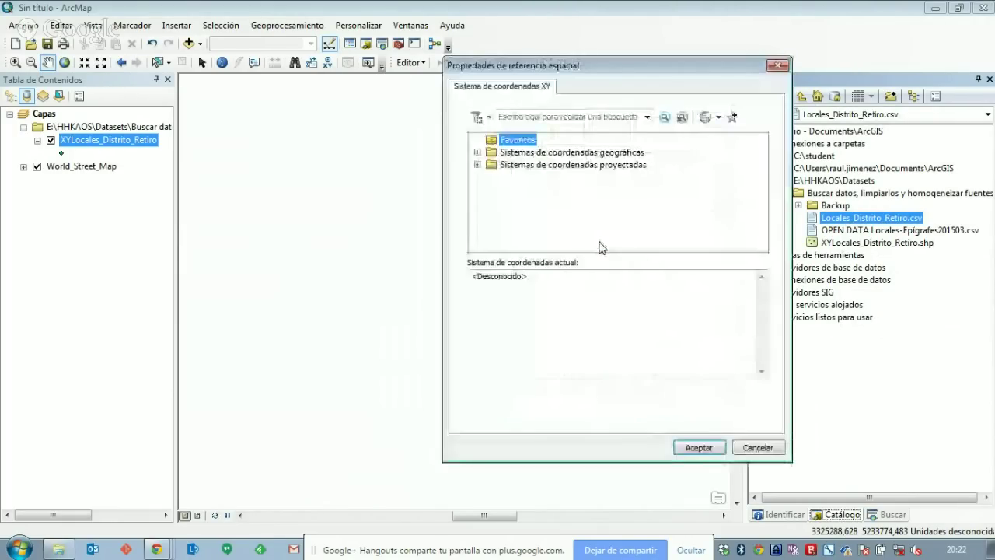
click(477, 164)
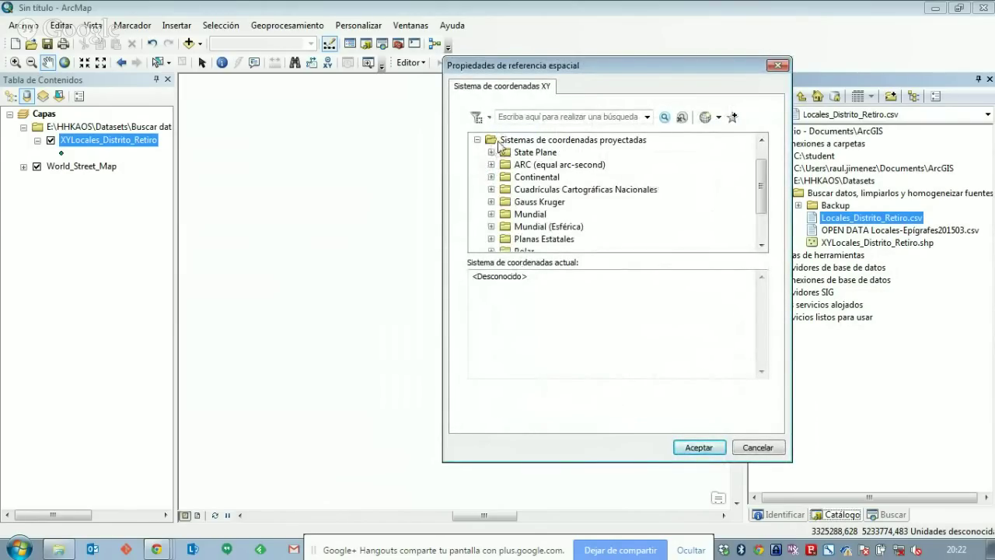
click(526, 143)
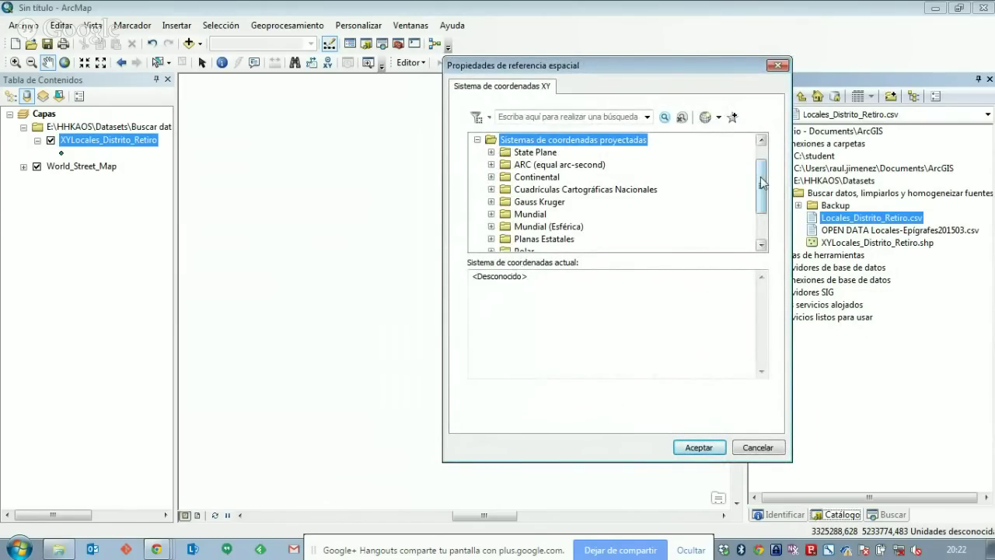
drag(763, 183, 762, 210)
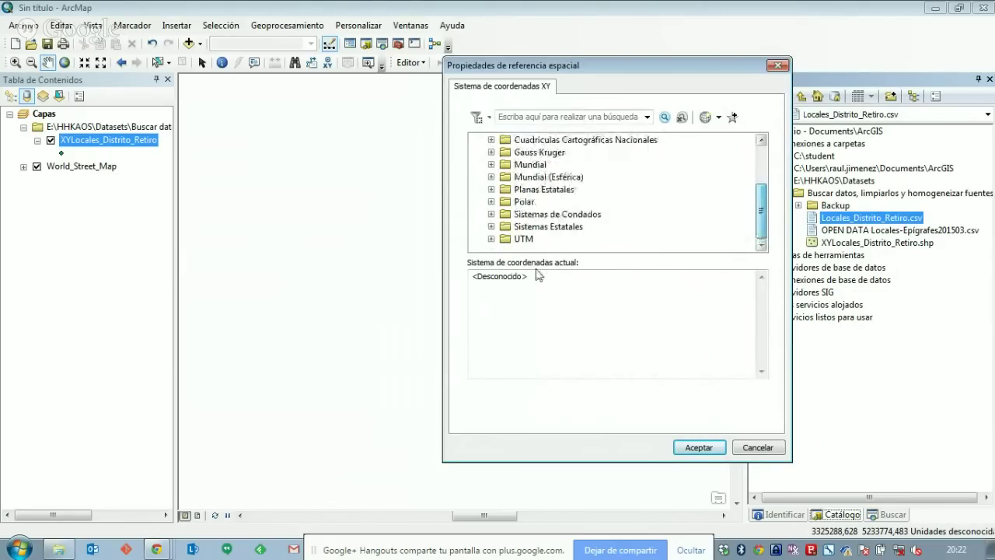
click(491, 239)
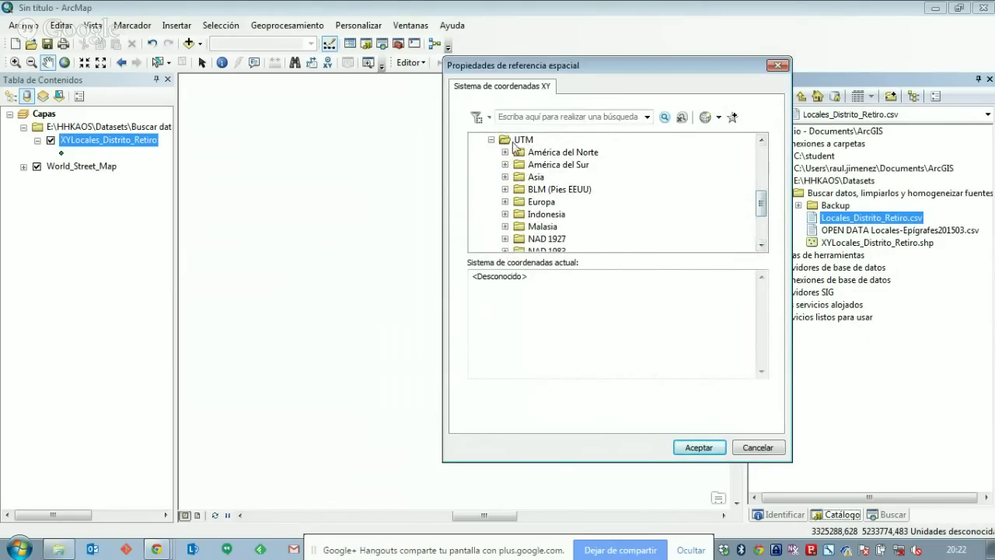
click(505, 203)
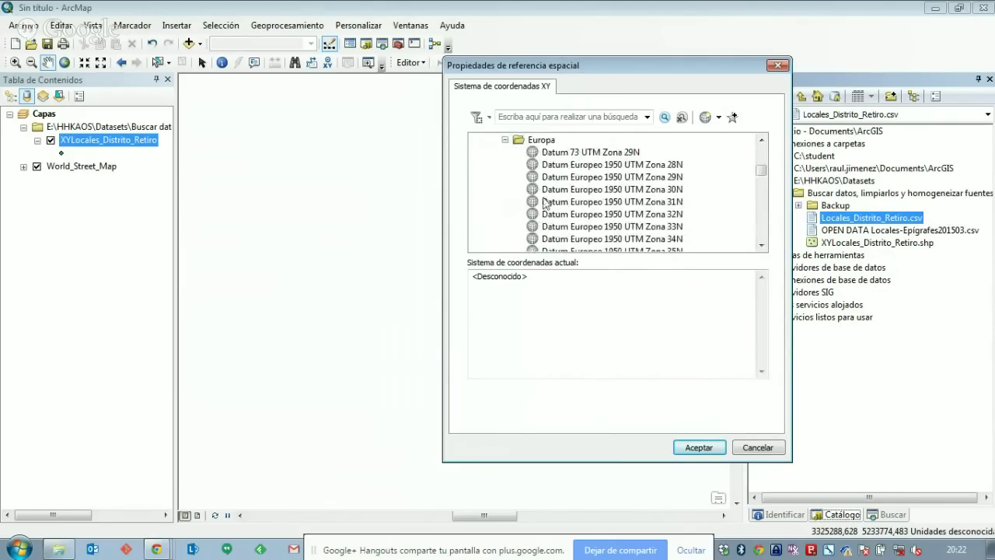
click(676, 190)
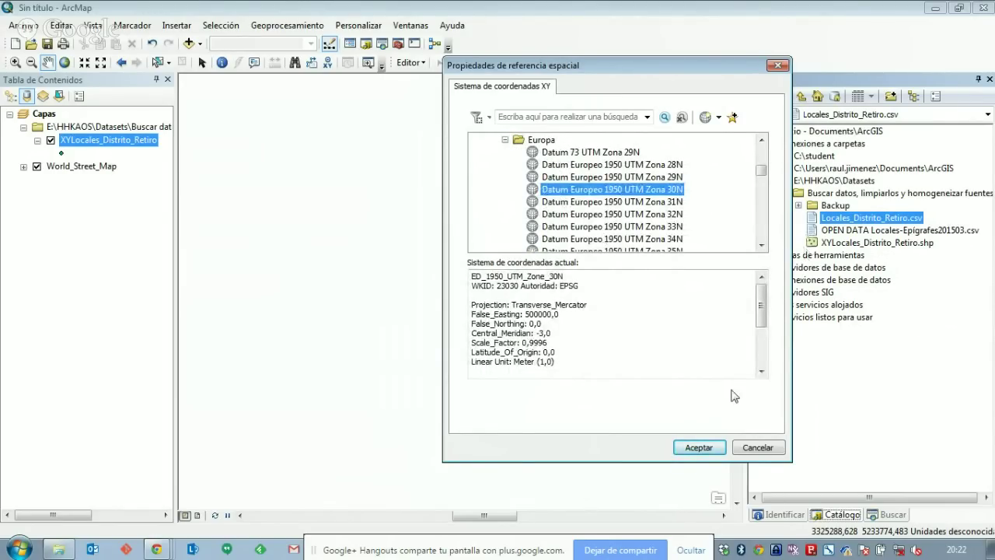
click(714, 449)
click(715, 448)
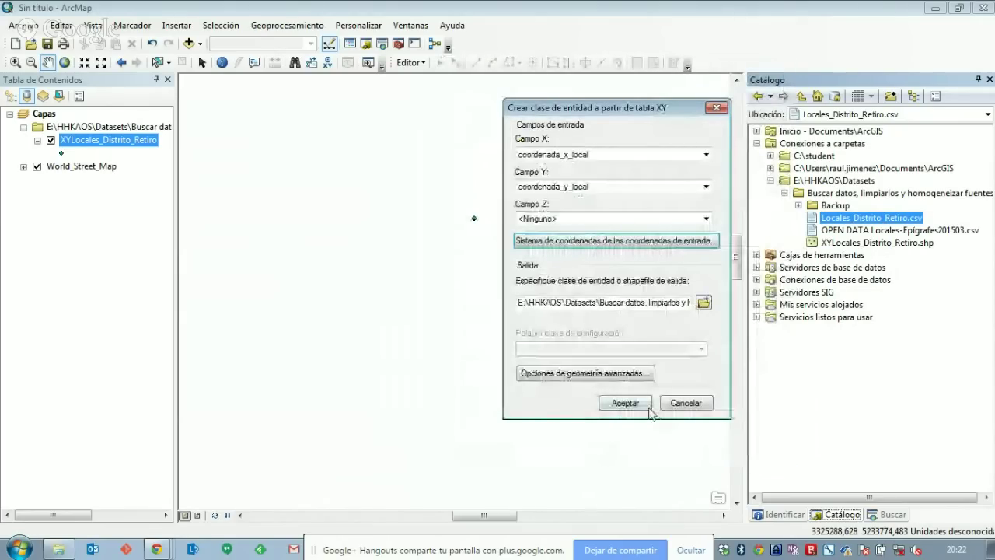
Name the output XYLocales_Distrito_Retiro_Bueno.shp and create the point shapefile
click(676, 305)
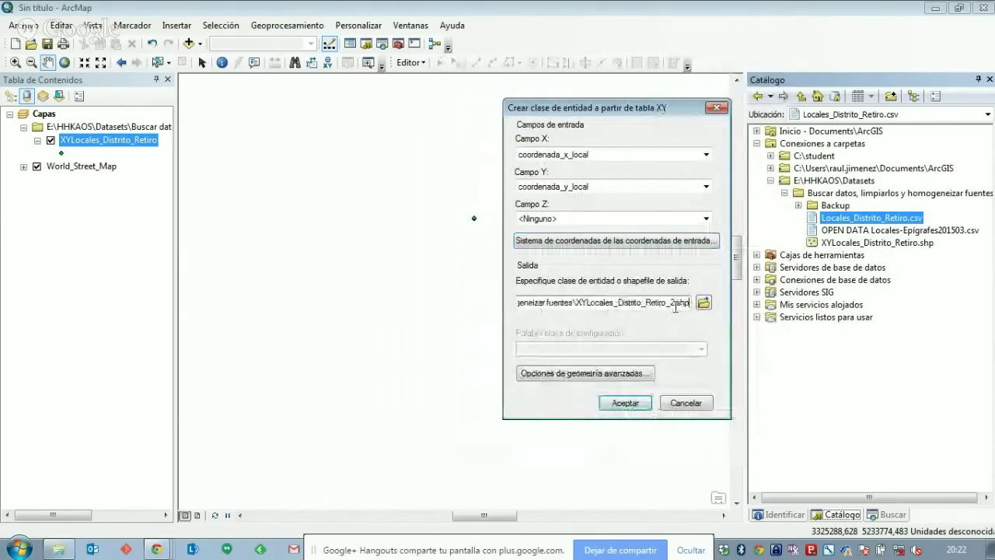
key(BackSpace)
text(Bueno)
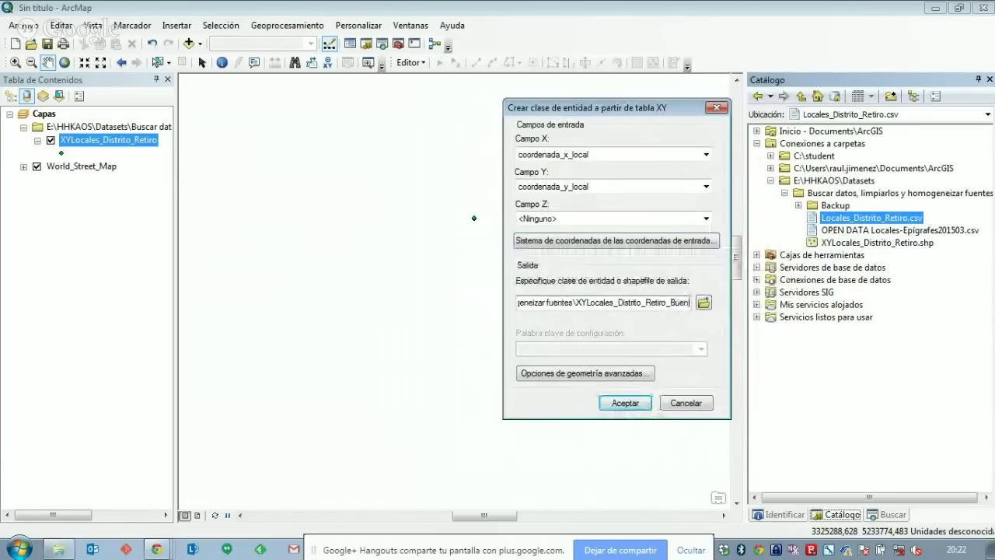
click(629, 407)
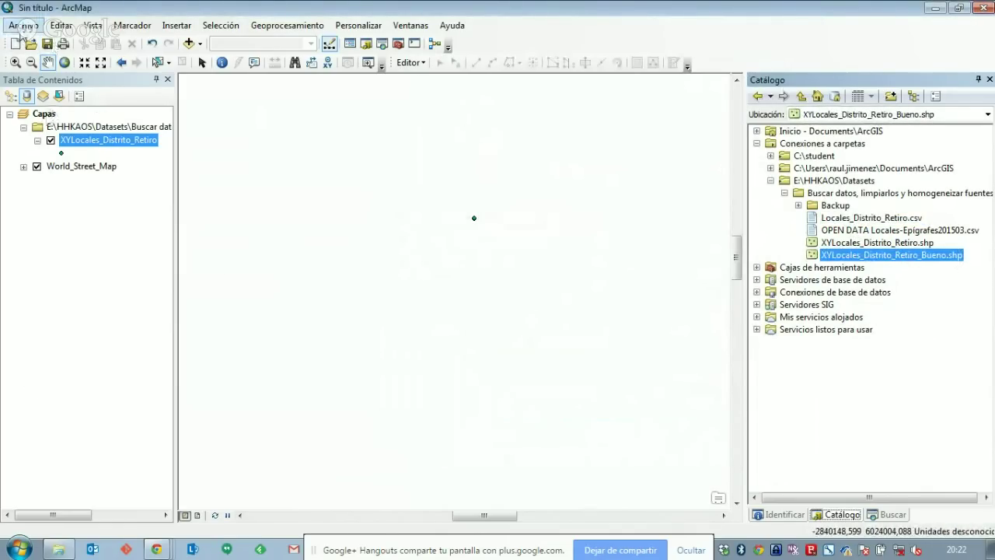
Start a new map from the blank template, discarding changes to the untitled map
click(23, 26)
click(50, 40)
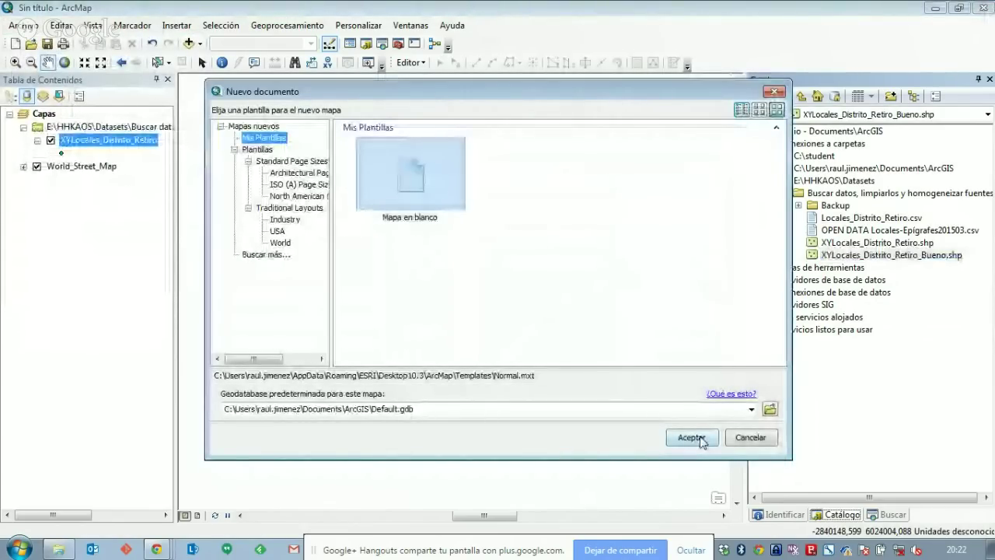
click(702, 441)
click(501, 310)
Add the Calles streets basemap to the new map
click(201, 45)
click(233, 75)
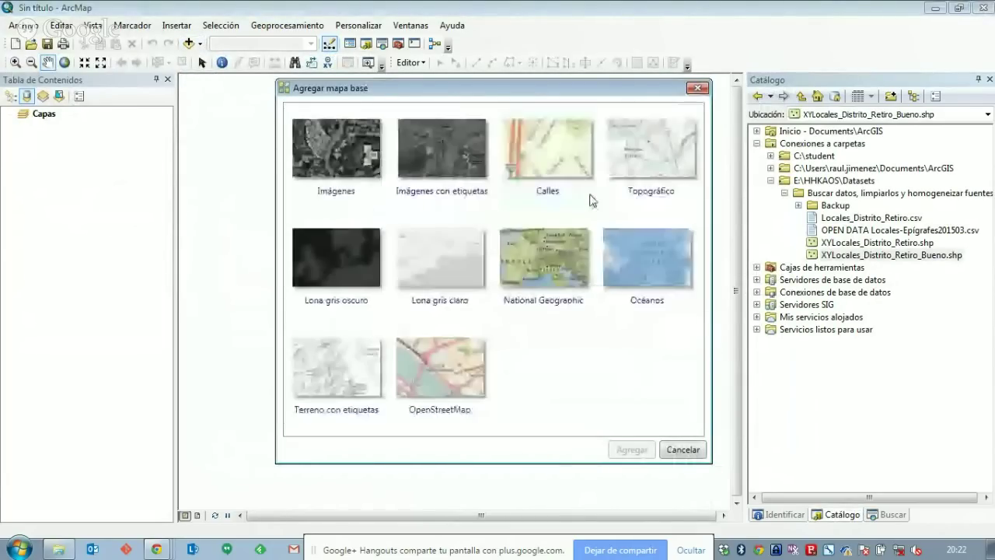
click(557, 153)
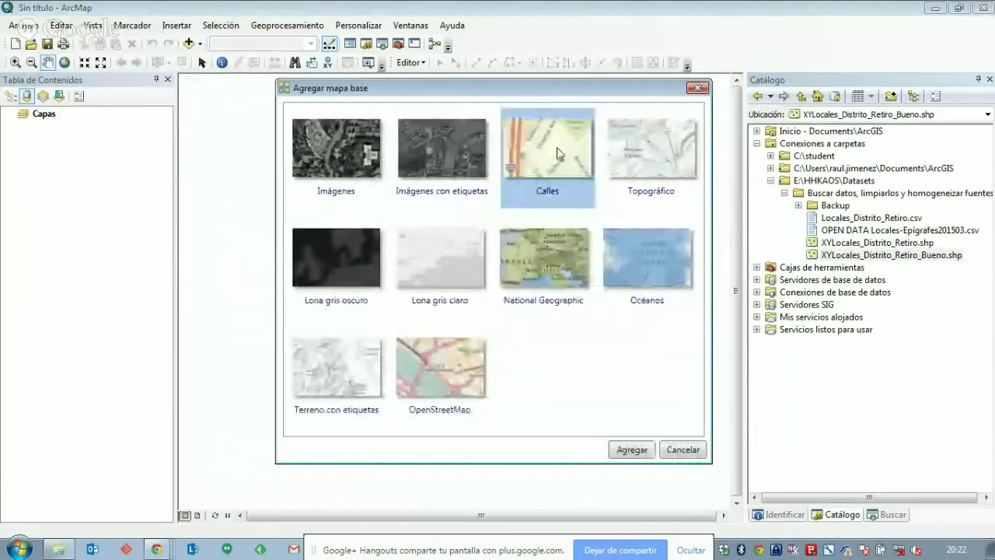
click(632, 450)
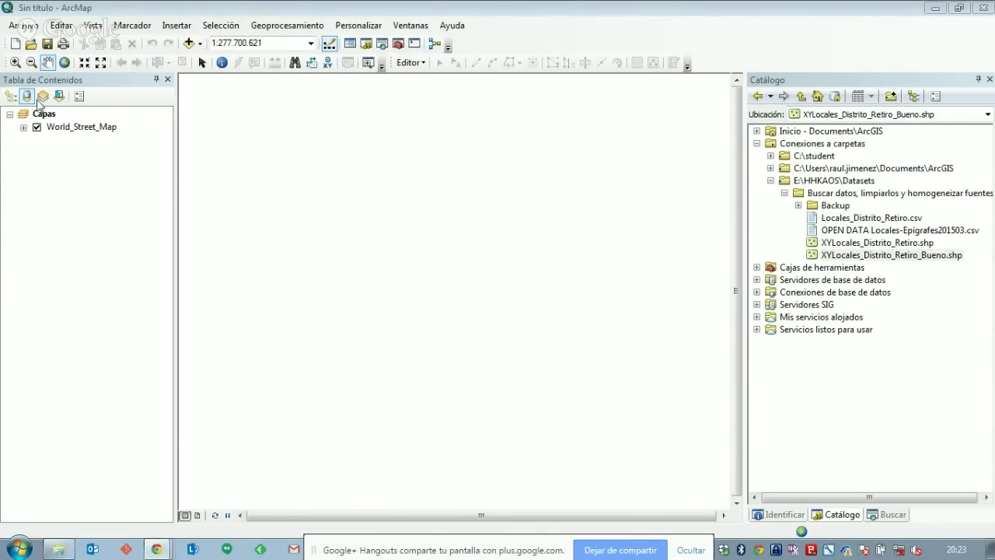
Check the World_Street_Map layer, then open Task Manager since the map stays blank
click(23, 127)
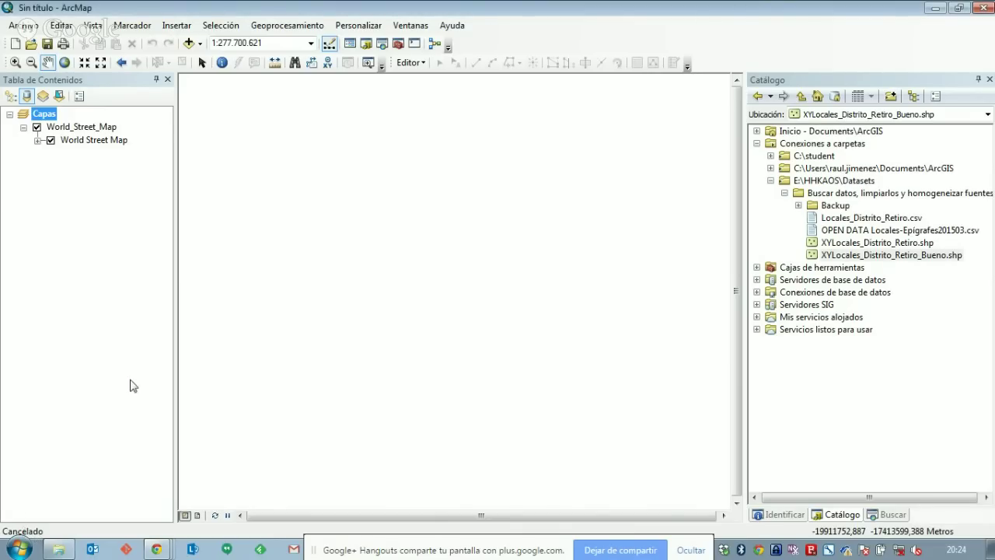
click(70, 127)
right_click(70, 126)
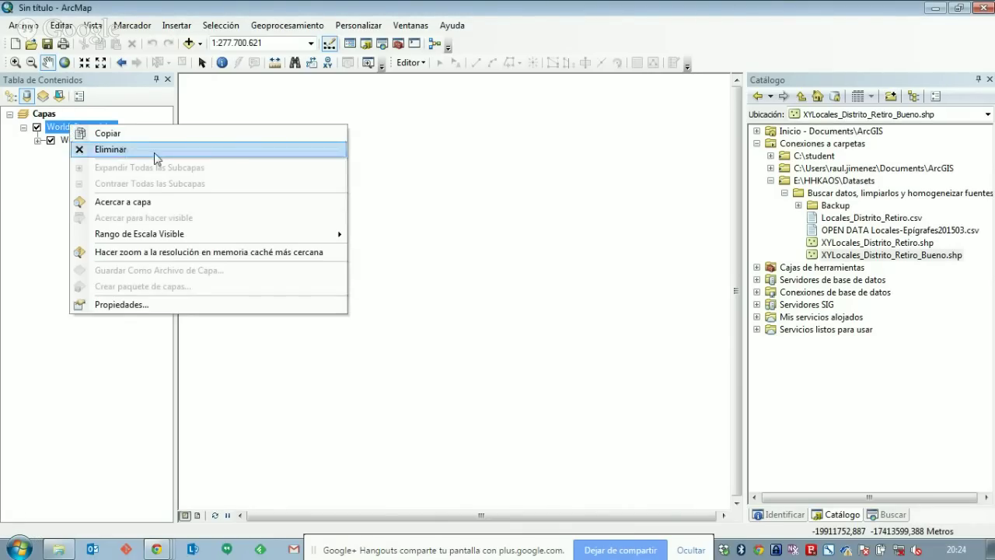
key(Escape)
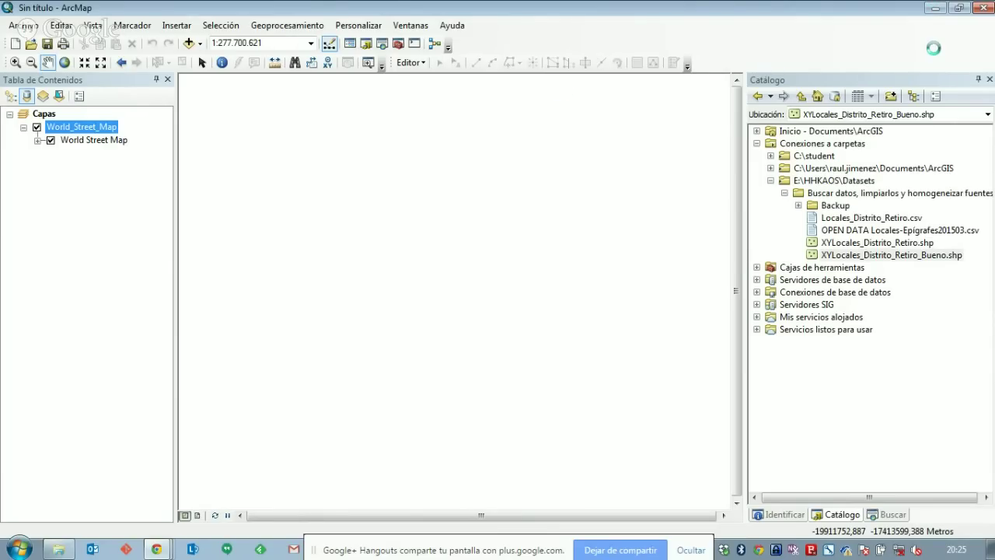
key(ctrl+shift+Escape)
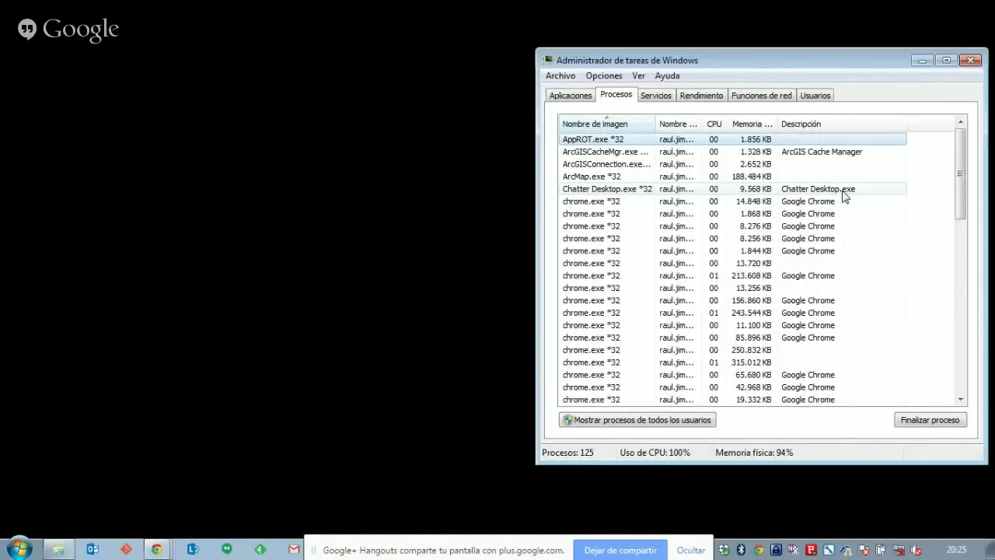
End ArcMap.exe's whole process tree and close Task Manager
right_click(596, 176)
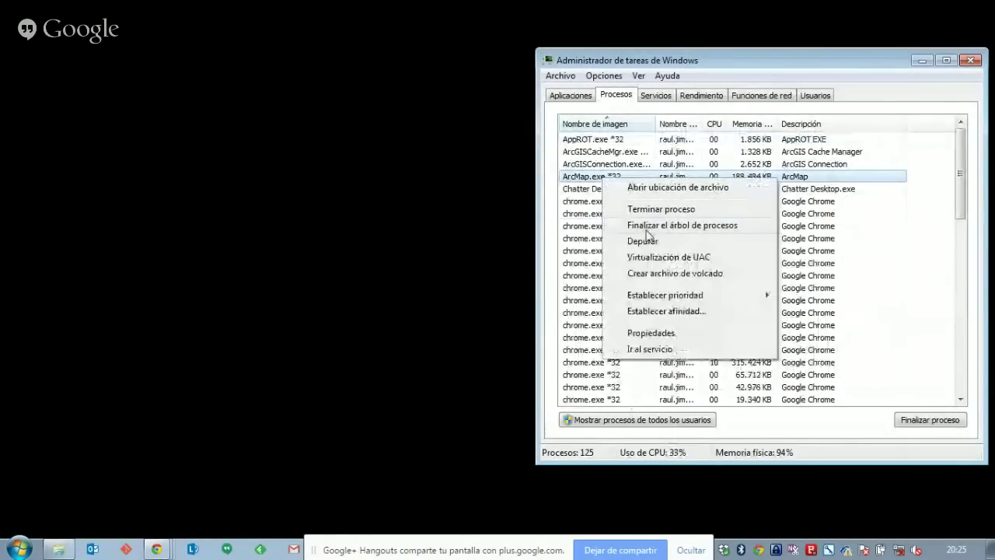
click(640, 224)
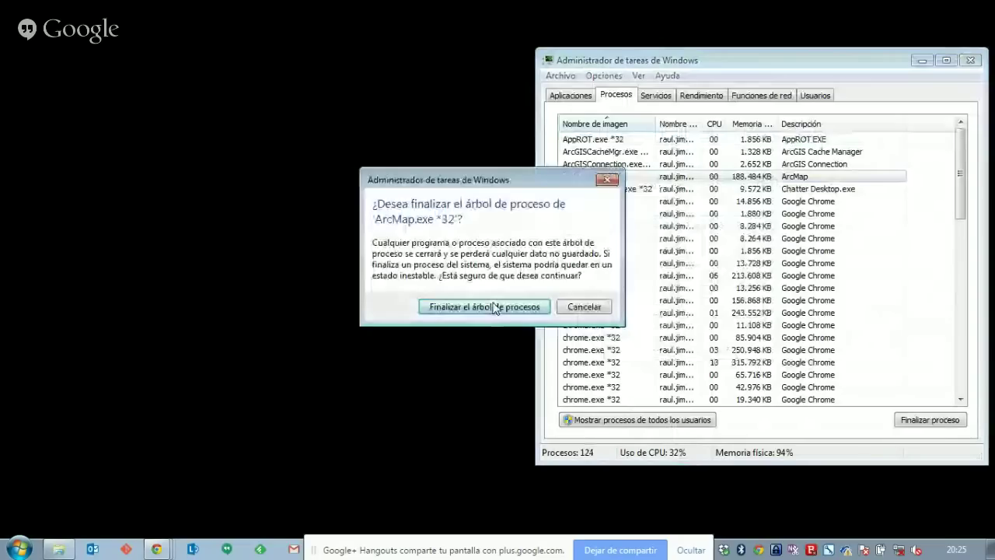
click(490, 306)
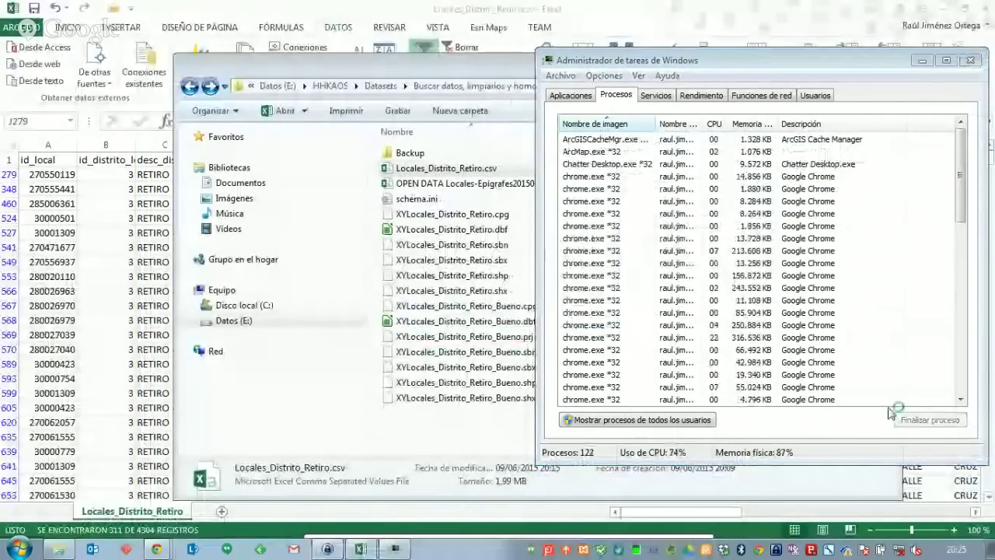
click(976, 62)
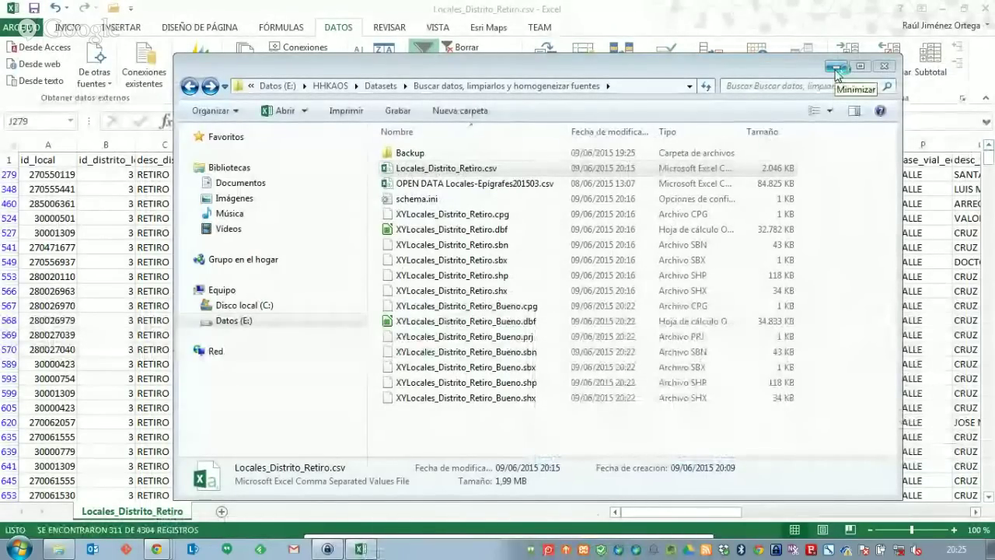
Minimize the folder, close Excel without saving, and close the Slides tab and Chrome
click(836, 68)
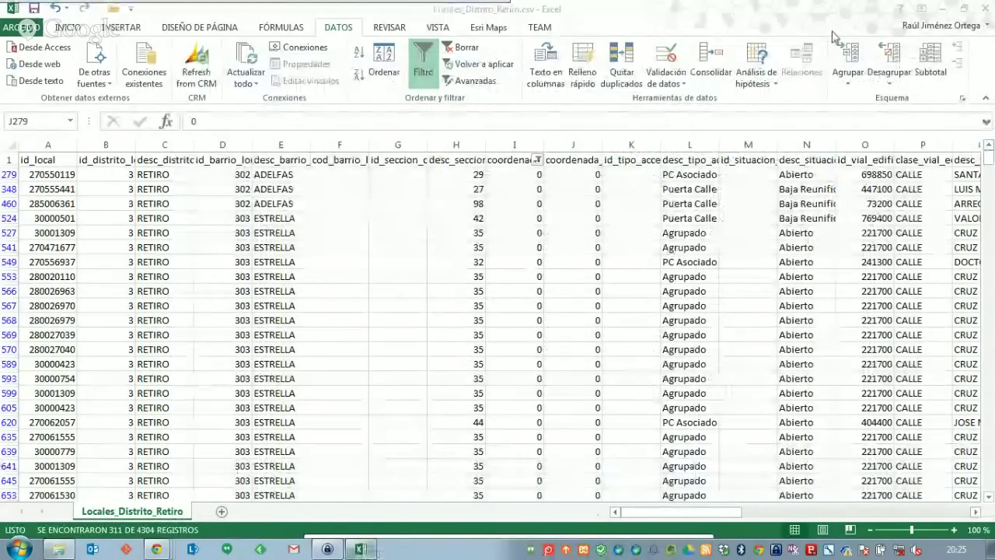
key(alt+F4)
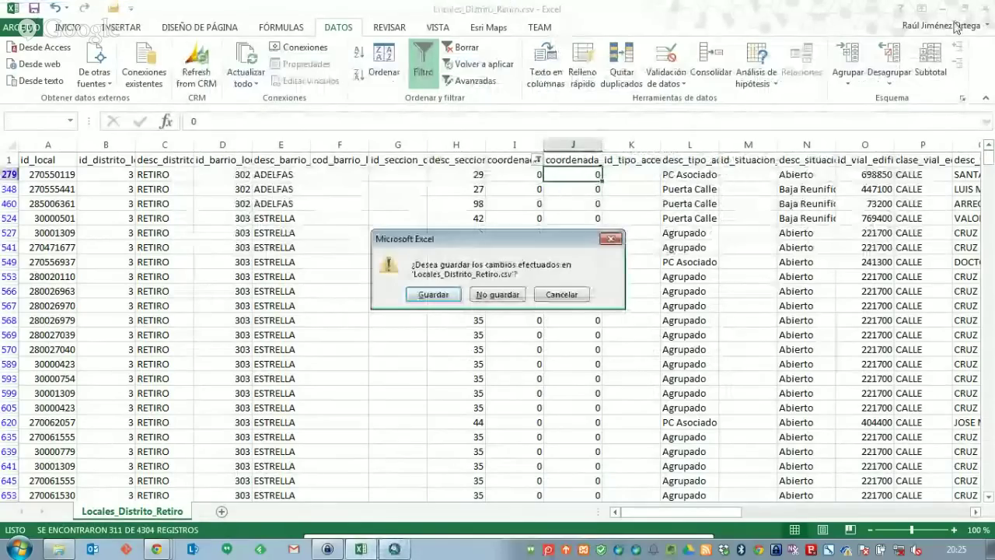
click(501, 297)
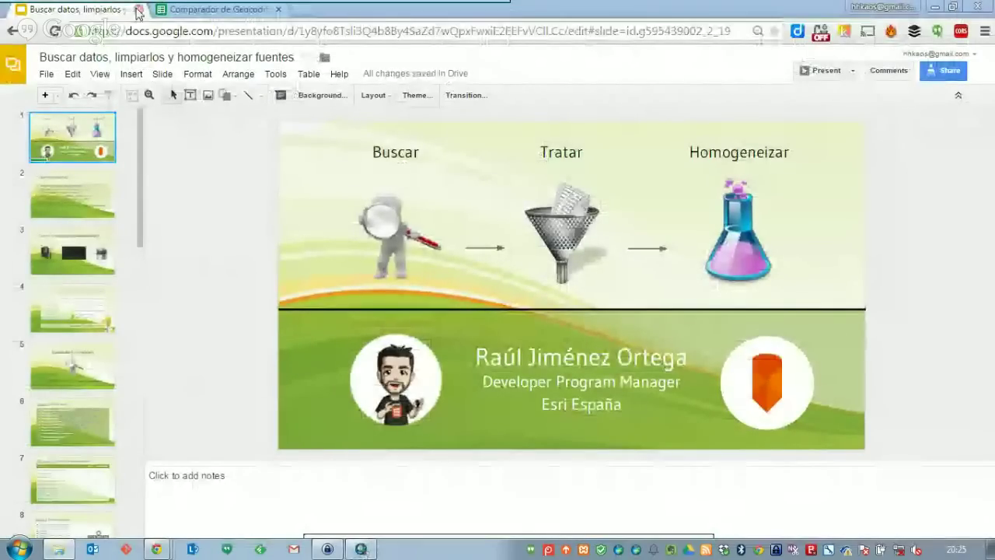
click(138, 9)
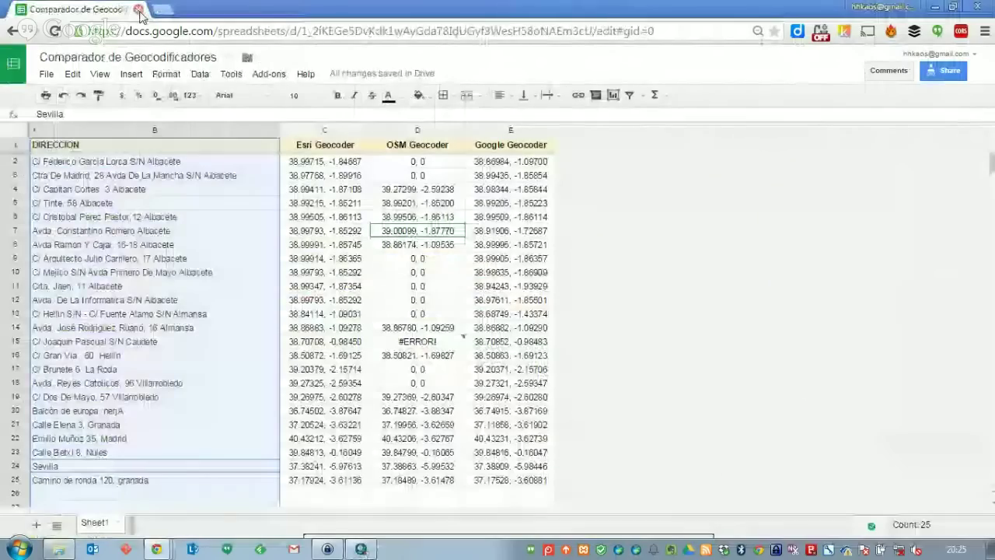
click(138, 9)
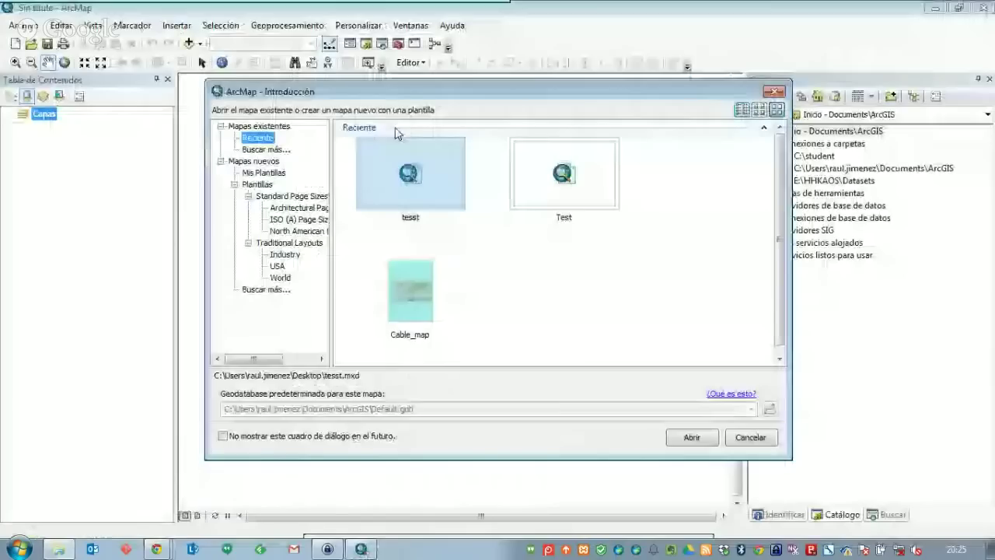
Drag XYLocales_Distrito_Retiro_Bueno.shp from the Datasets folder onto the new map, then open the basemap gallery
key(Escape)
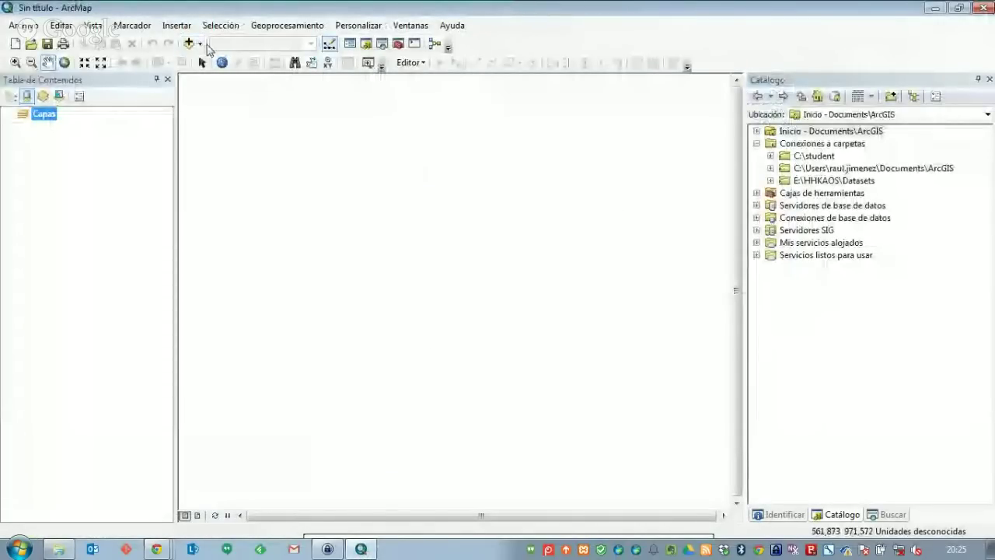
click(804, 203)
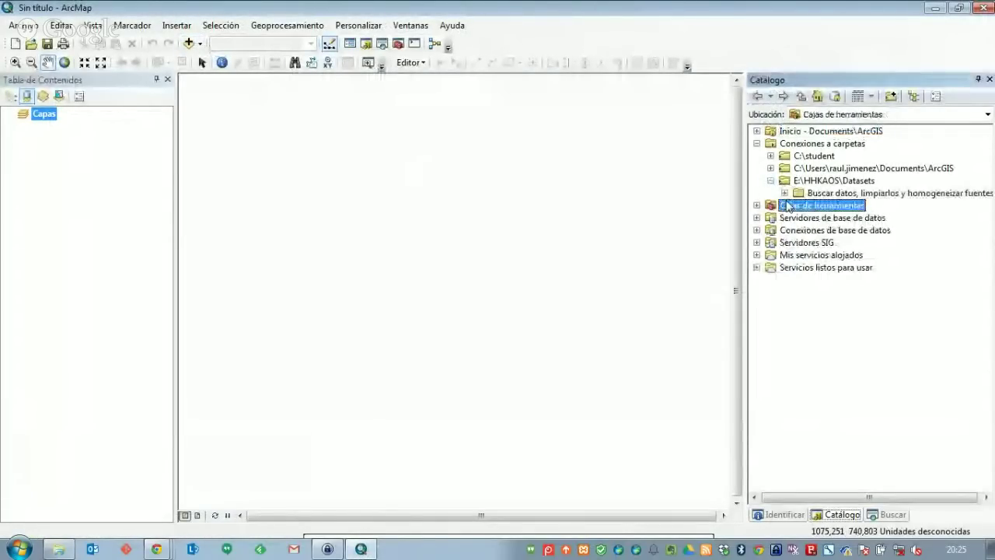
mouse_move(836, 255)
mouse_down()
mouse_move(861, 261)
mouse_move(398, 262)
mouse_up()
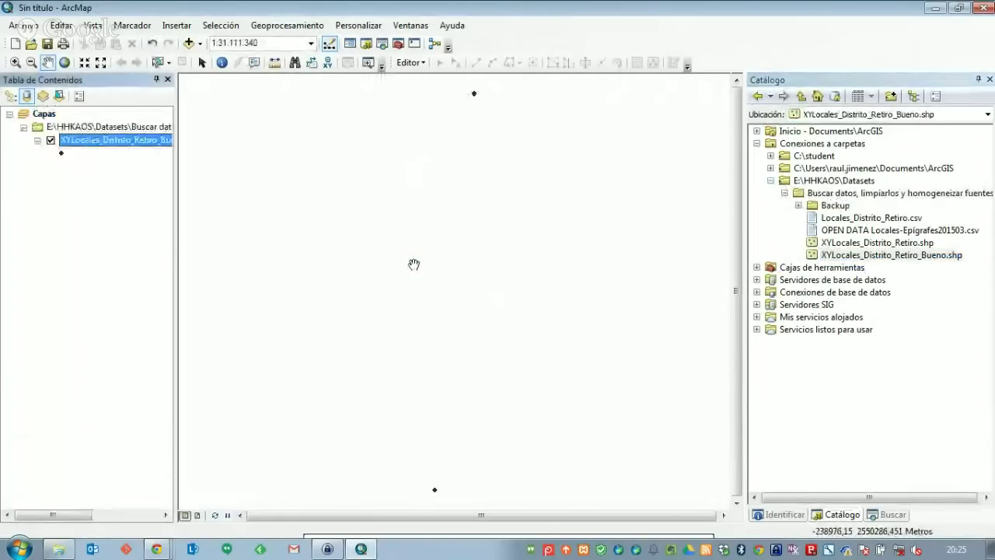
click(201, 45)
click(218, 76)
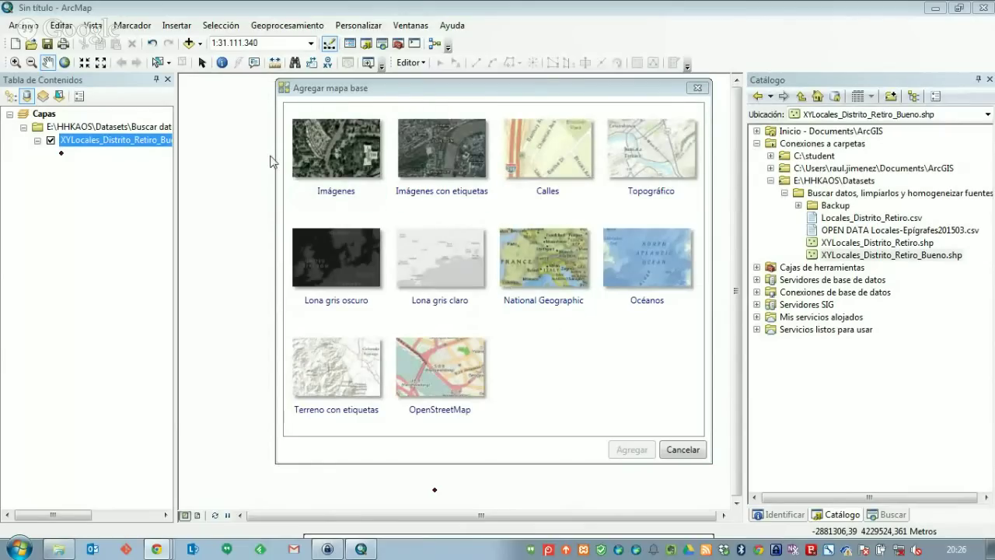
Add the Calles basemap, try Zoom Out, then open Task Manager when the map stays blank
click(547, 160)
click(633, 450)
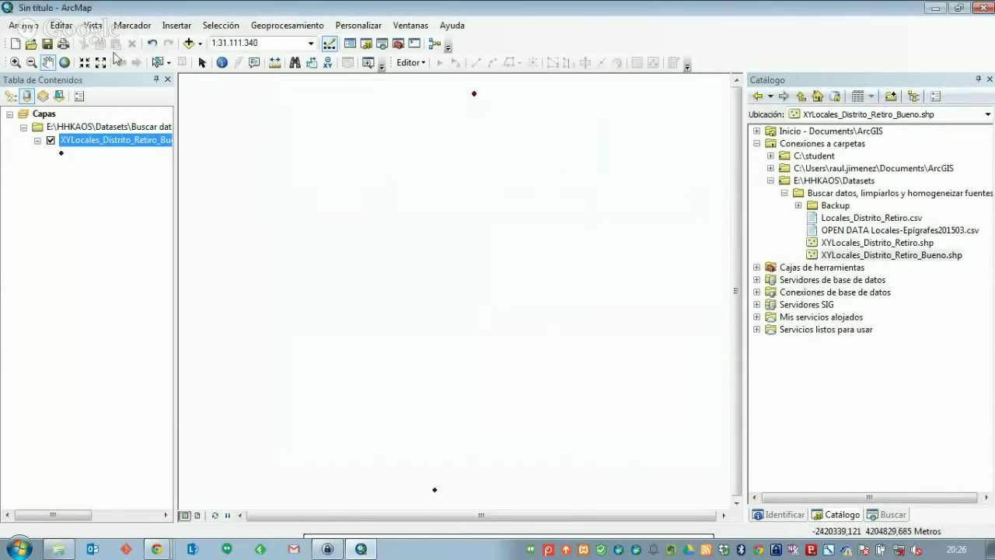
click(31, 63)
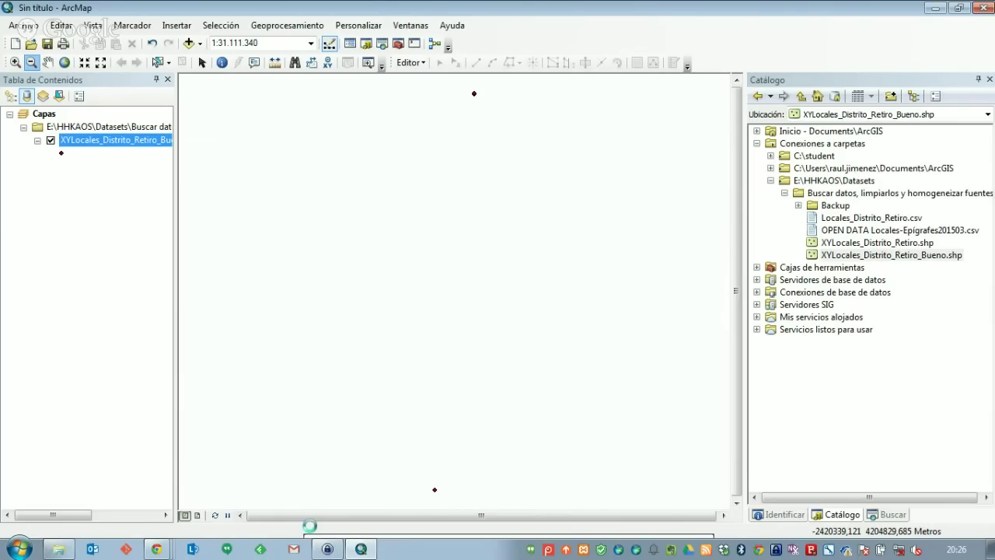
key(ctrl+shift+Escape)
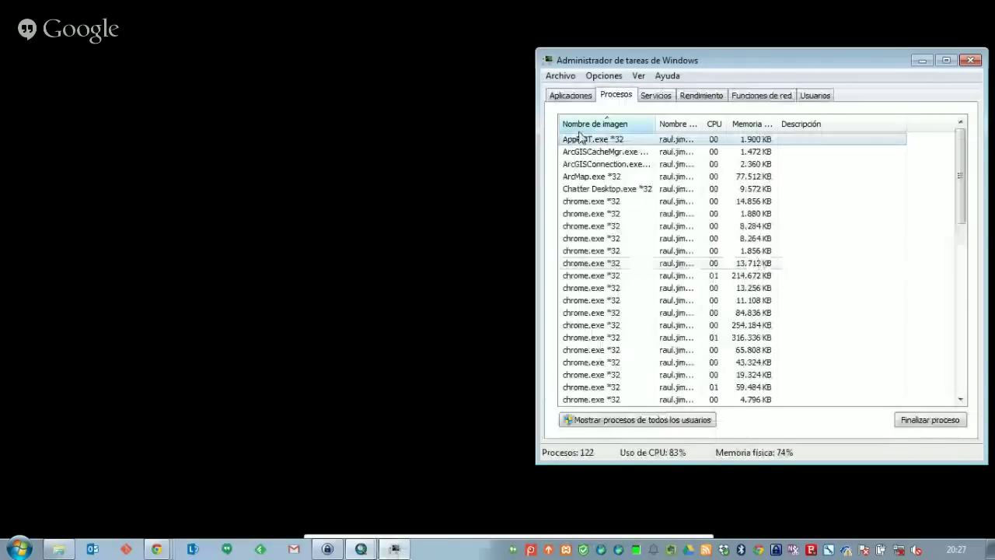
End the hung ArcMap.exe and relaunch ArcMap from tesst.mxd, dismissing the start dialog
click(592, 176)
click(930, 420)
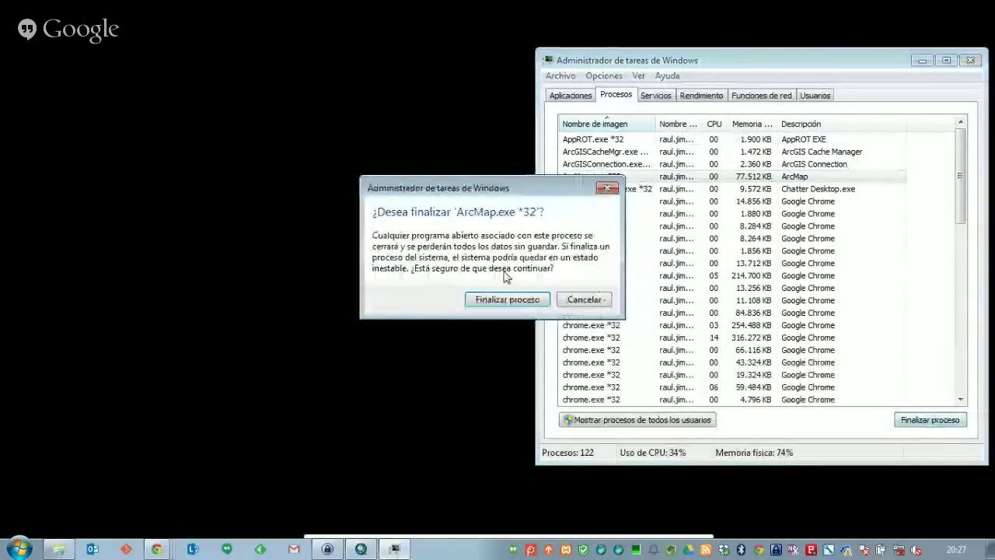
click(524, 297)
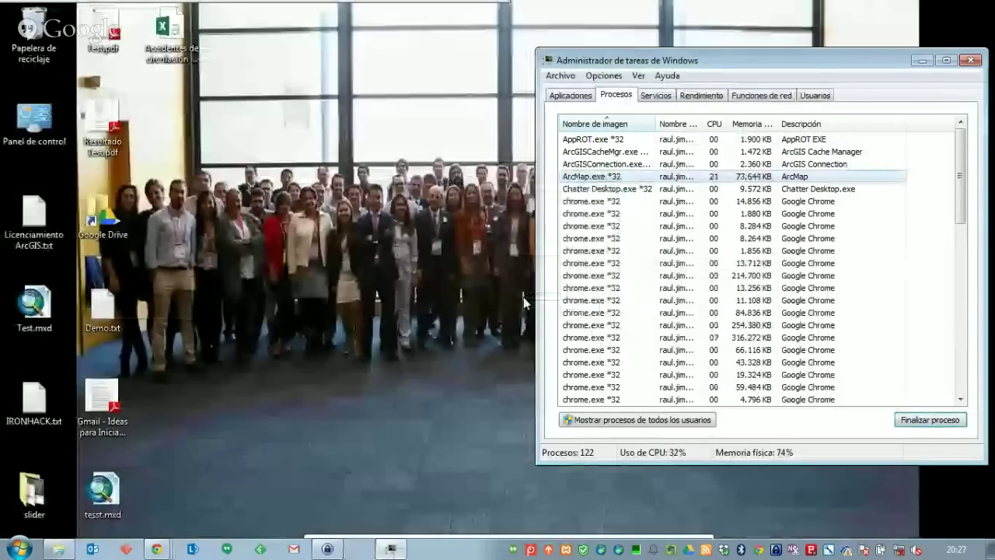
double_click(118, 510)
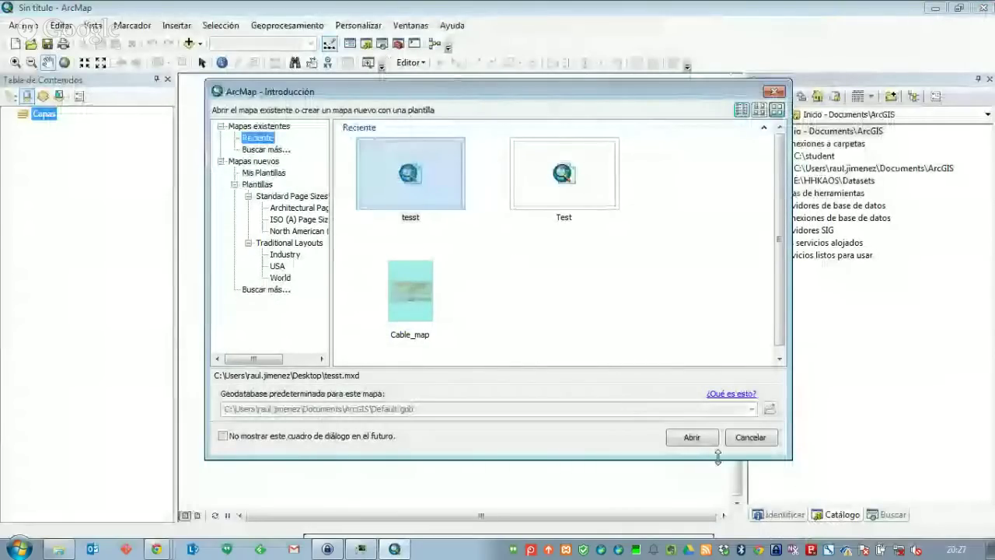
click(746, 437)
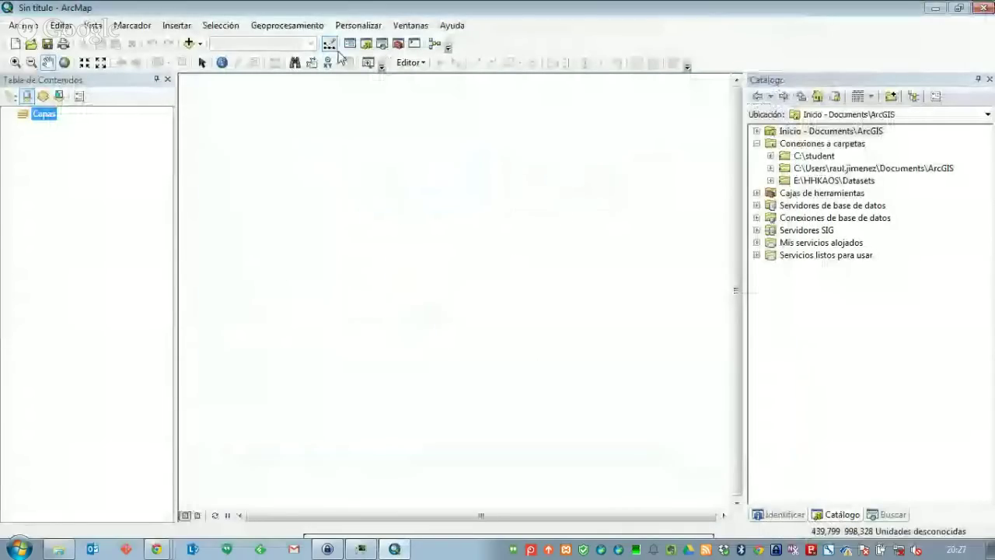
Add XYLocales_Distrito_Retiro_Bueno.shp from the E:\HHKAOS\Datasets subfolder to the map
double_click(824, 181)
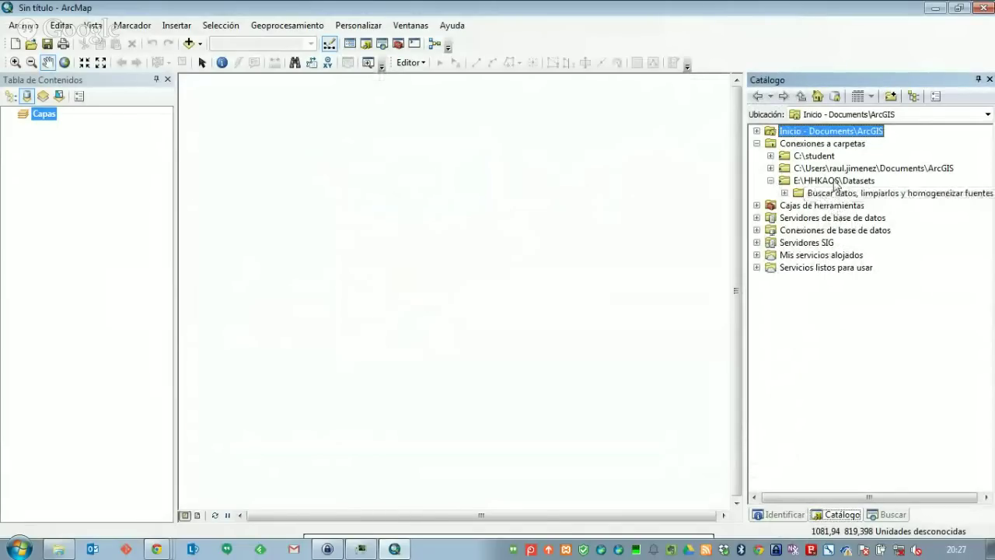
click(786, 194)
mouse_move(844, 258)
mouse_down()
mouse_move(351, 251)
mouse_move(404, 226)
mouse_up()
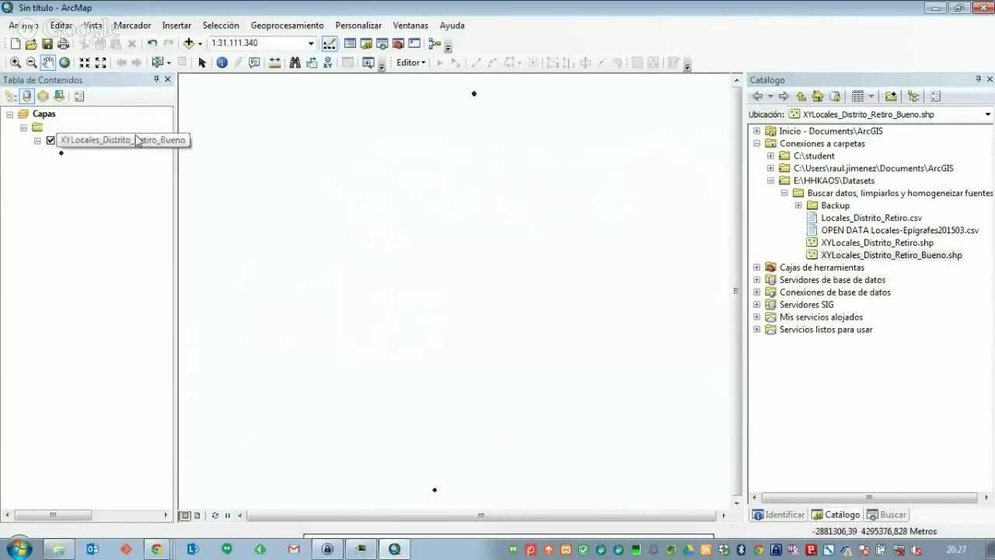
click(38, 141)
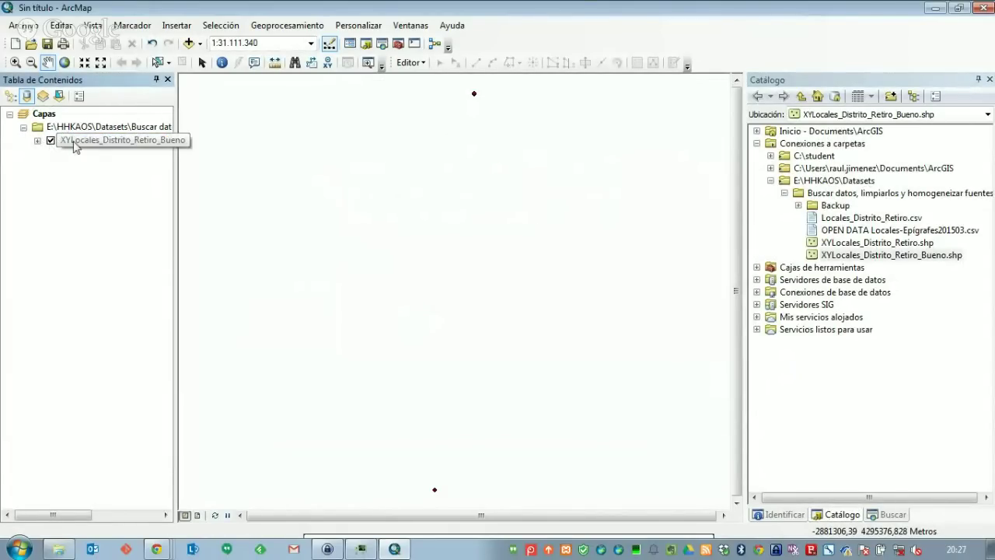
click(38, 142)
Open Datos > Exportar Datos for the Retiro layer
right_click(73, 142)
mouse_move(177, 393)
click(356, 408)
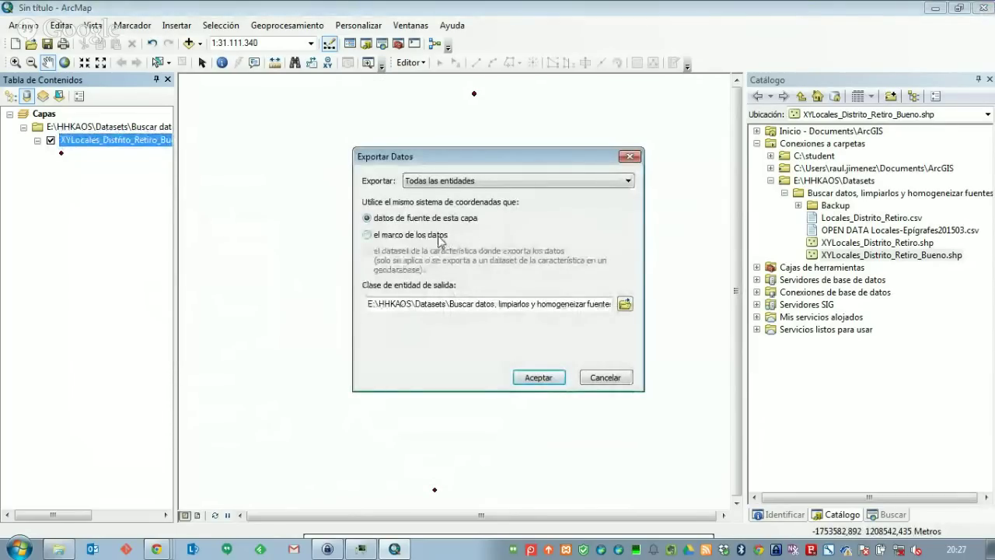
Cancel the export and check the Capas data frame properties showing ED_1950_UTM_Zone_30N
click(606, 380)
click(36, 114)
right_click(36, 114)
click(91, 431)
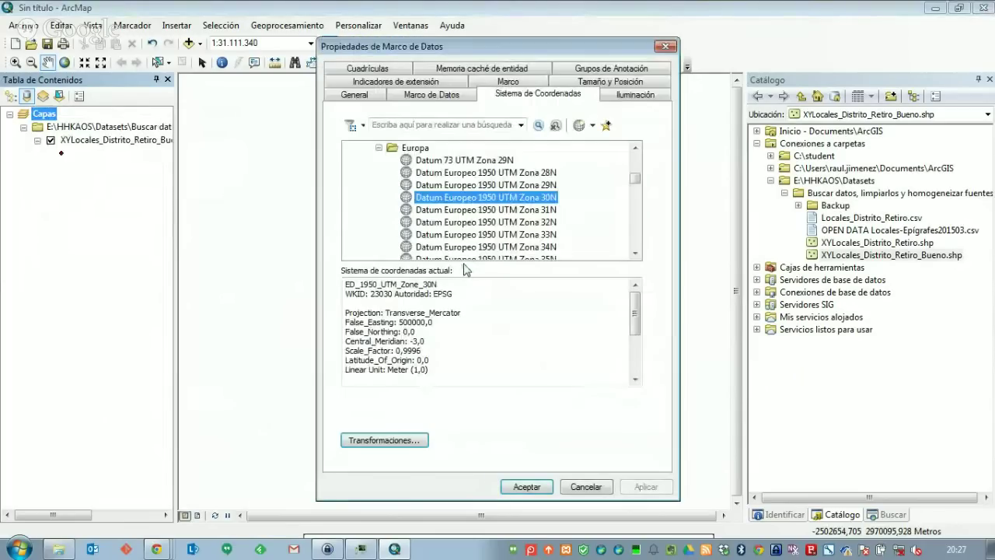
click(667, 47)
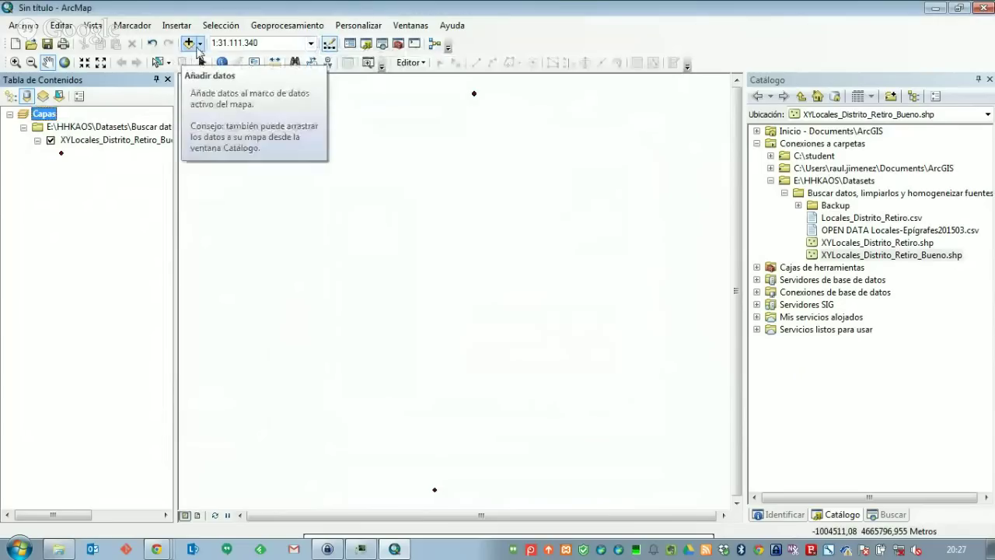
Set the map scale to 1:1.000.000 and add the Calles streets basemap from Agregar mapa base
click(311, 43)
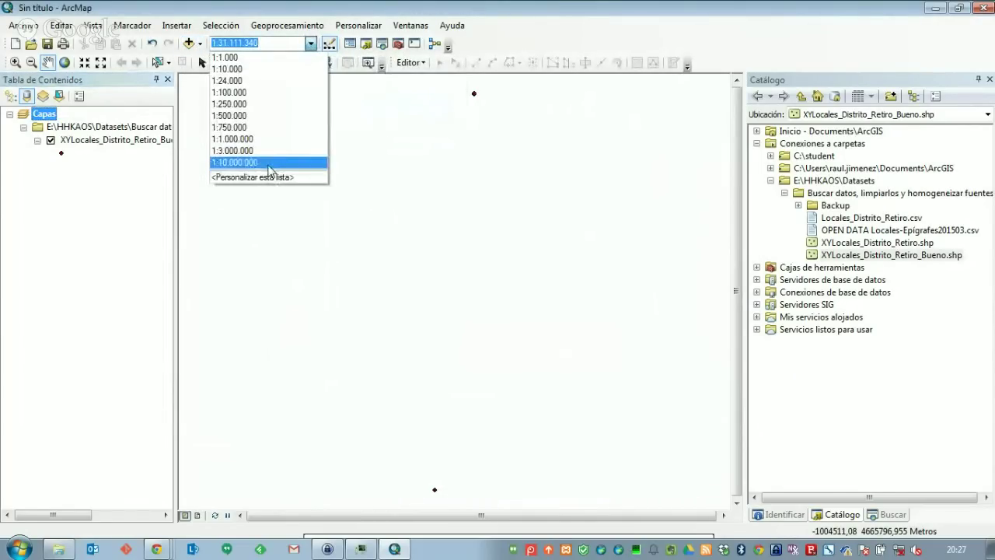
click(263, 139)
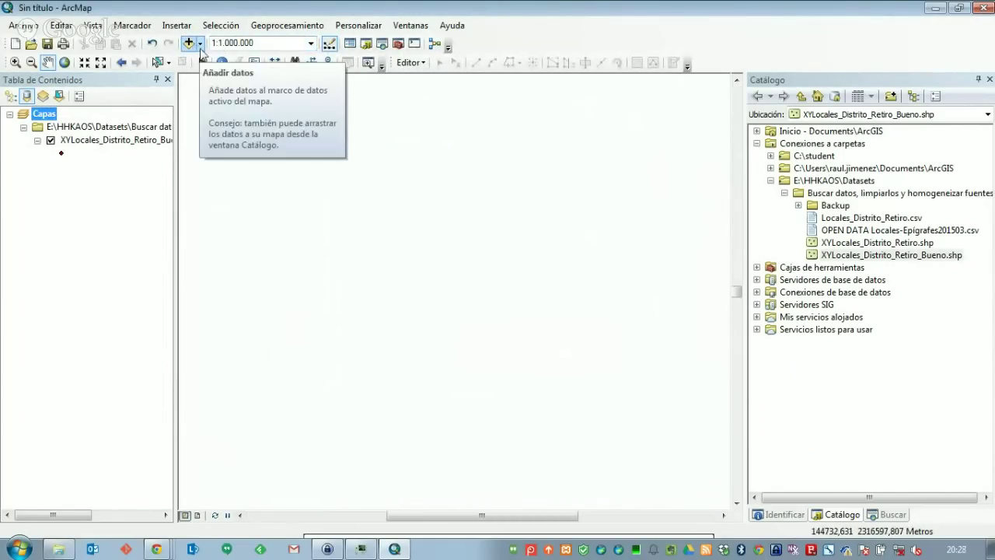
click(200, 44)
click(233, 76)
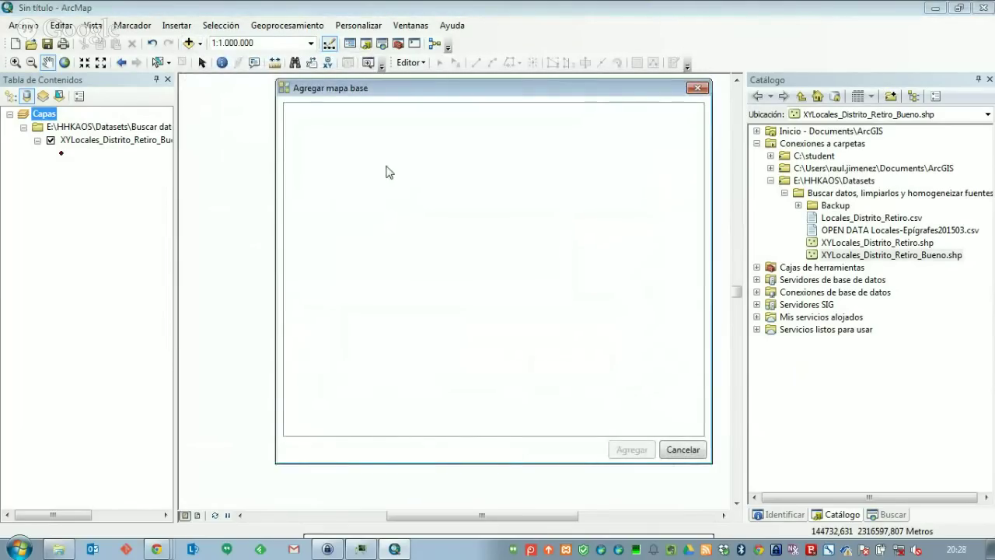
click(696, 87)
click(199, 45)
click(234, 76)
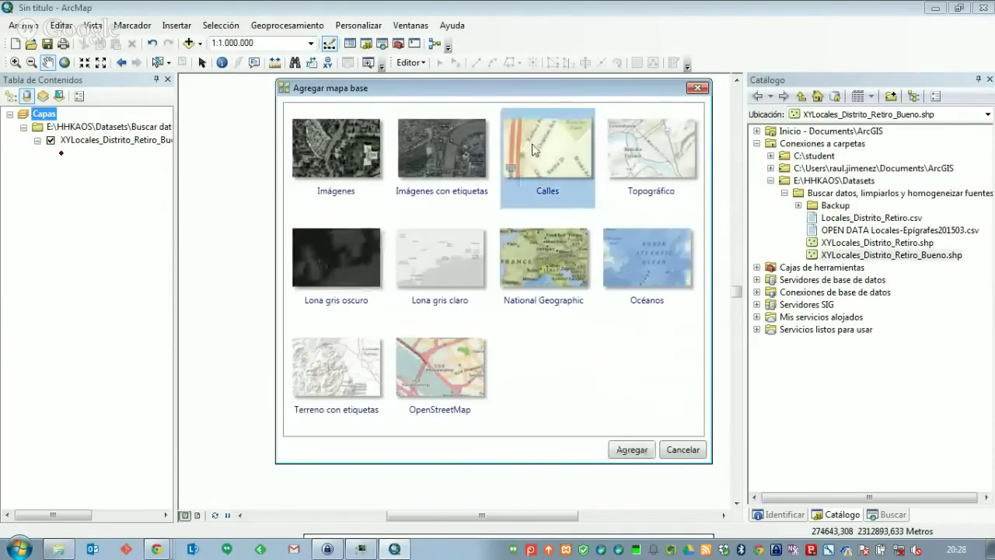
click(629, 451)
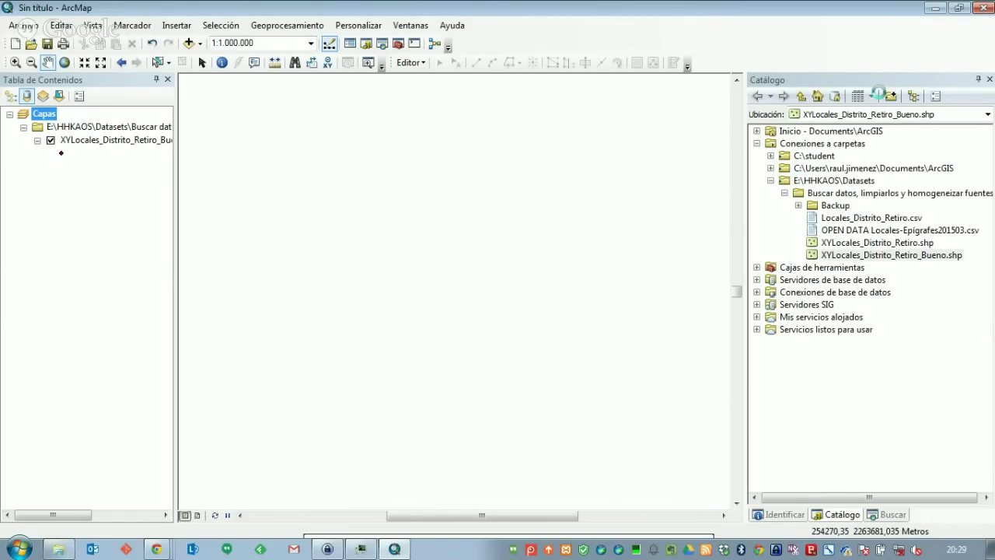
Bring up the ArcMap taskbar window menu to close the program
right_click(395, 548)
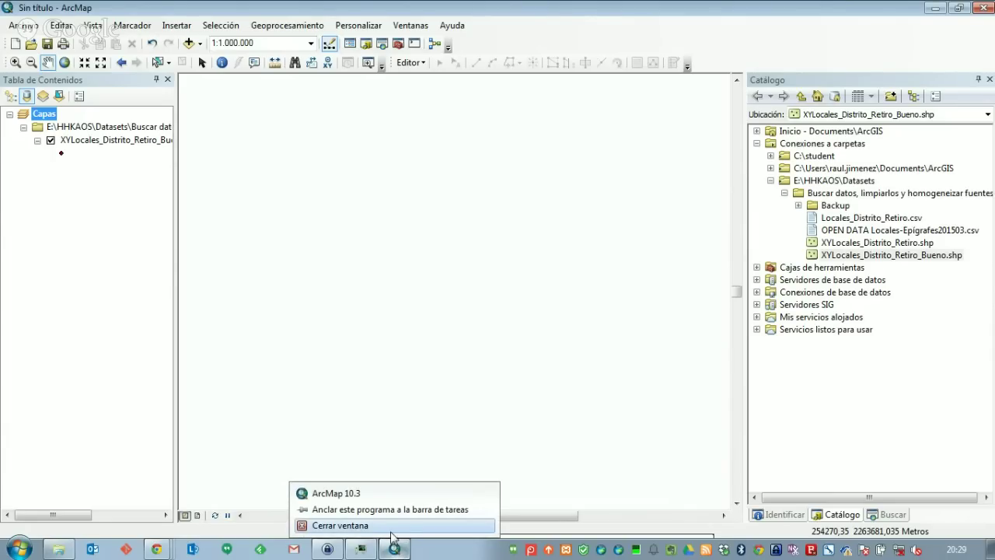
Close ArcMap, relaunch ArcMap 10.3 and dismiss the startup dialog
click(389, 528)
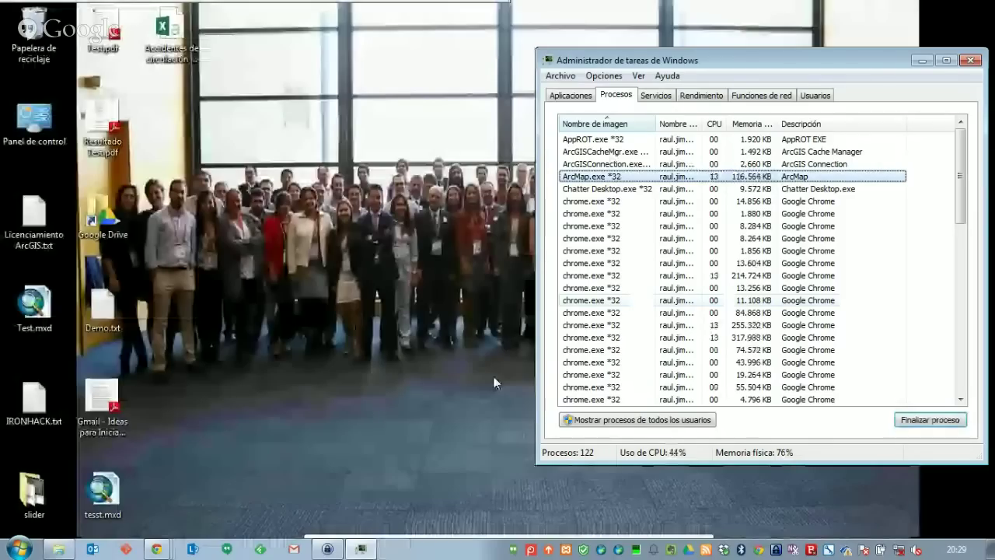
key(super)
text(arc)
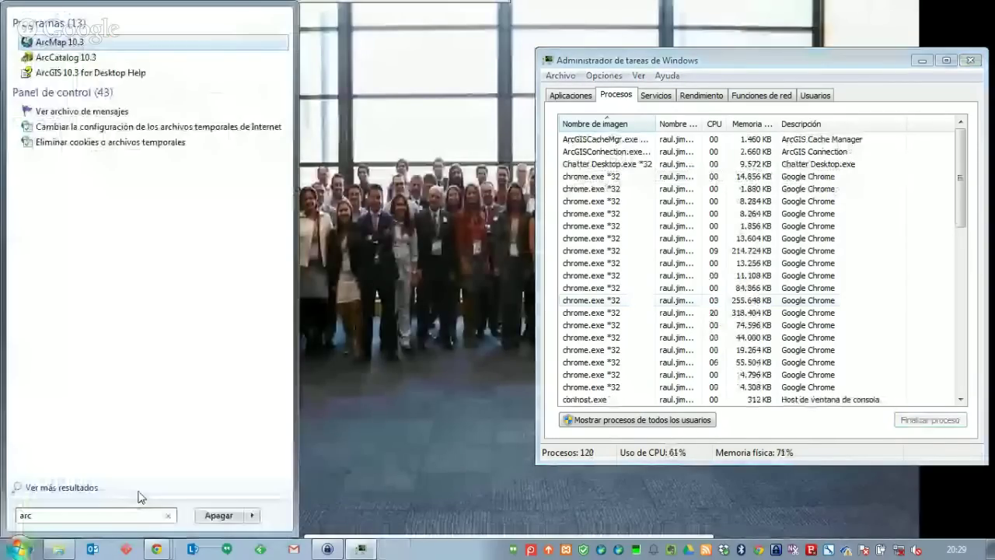
key(Return)
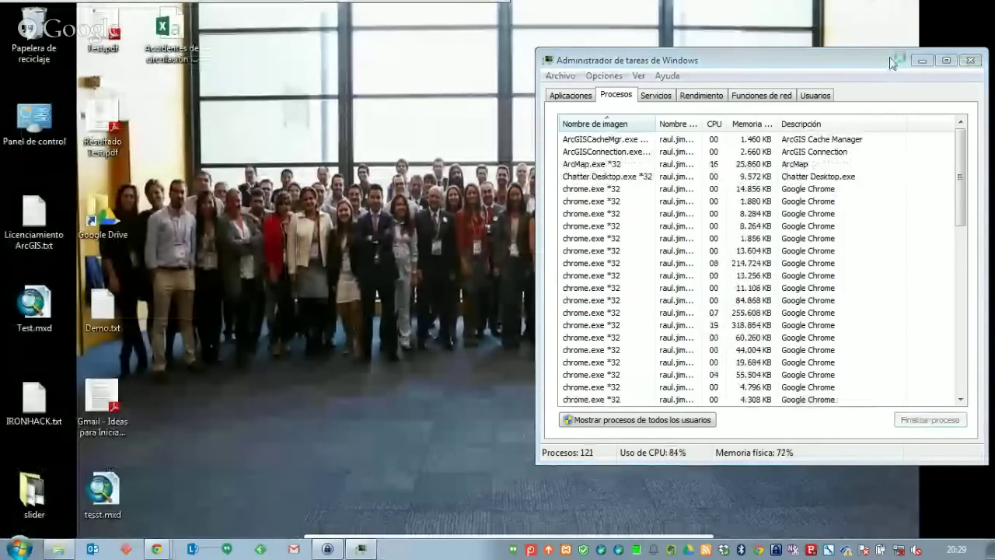
click(923, 60)
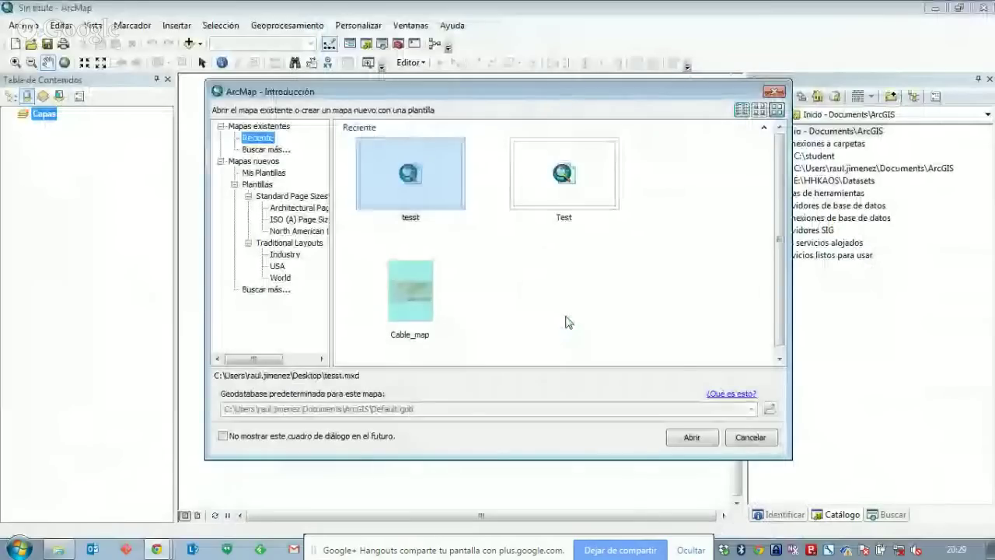
key(Escape)
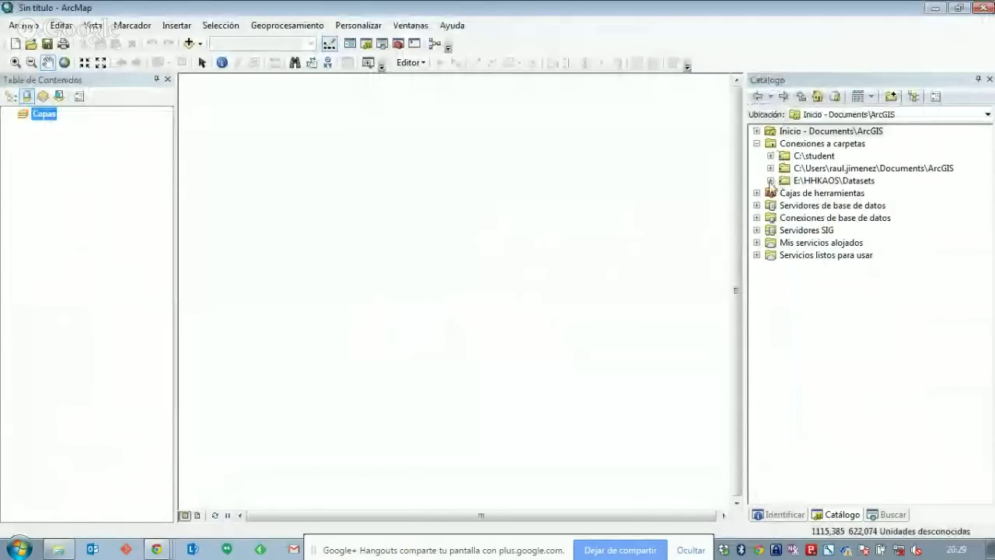
Expand the Datasets folder and Cajas de herramientas in Catálogo, then switch to Buscar
click(771, 181)
click(786, 193)
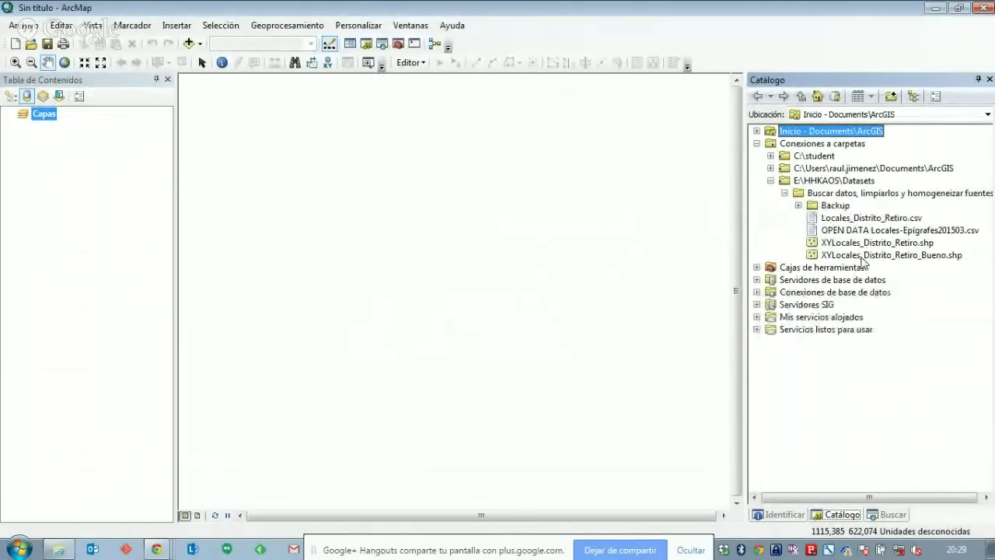
click(757, 268)
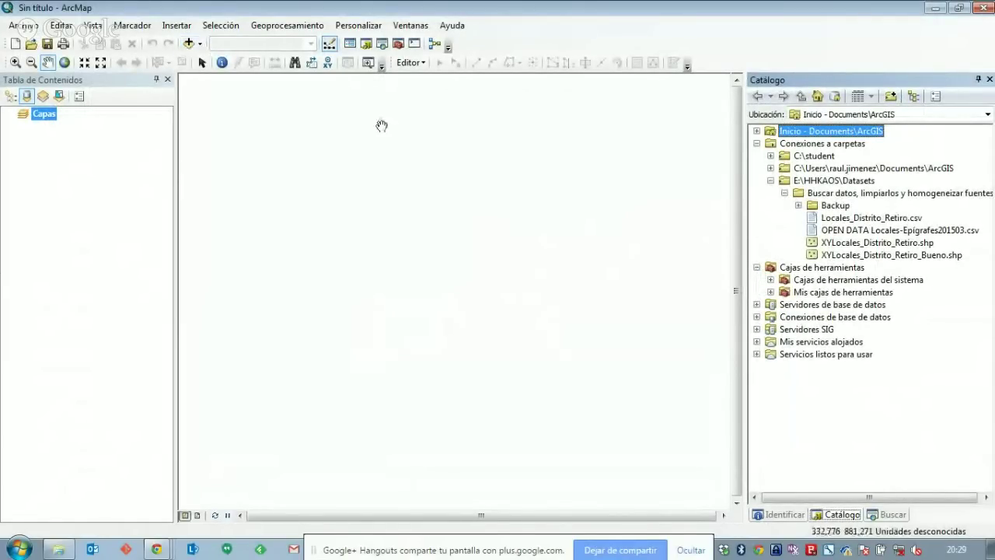
click(382, 44)
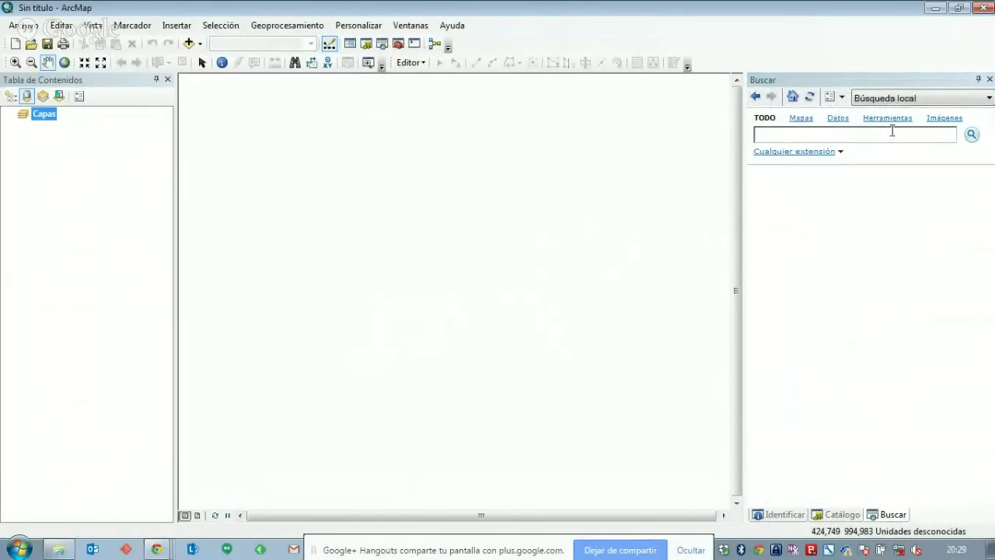
Search the Buscar pane for 'reproyección', then for 'proyección'
click(934, 169)
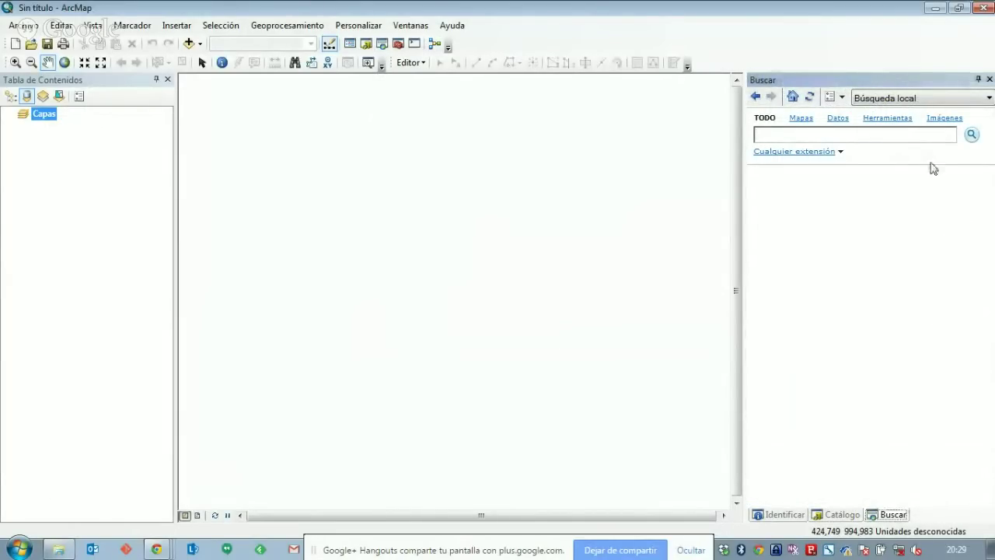
text(reproyección)
key(Return)
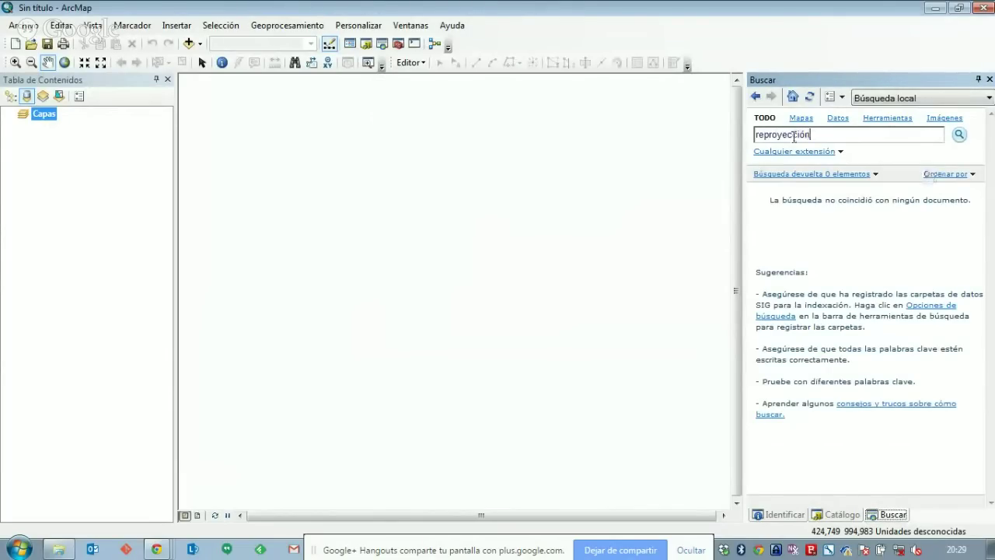
text(proyección)
key(Return)
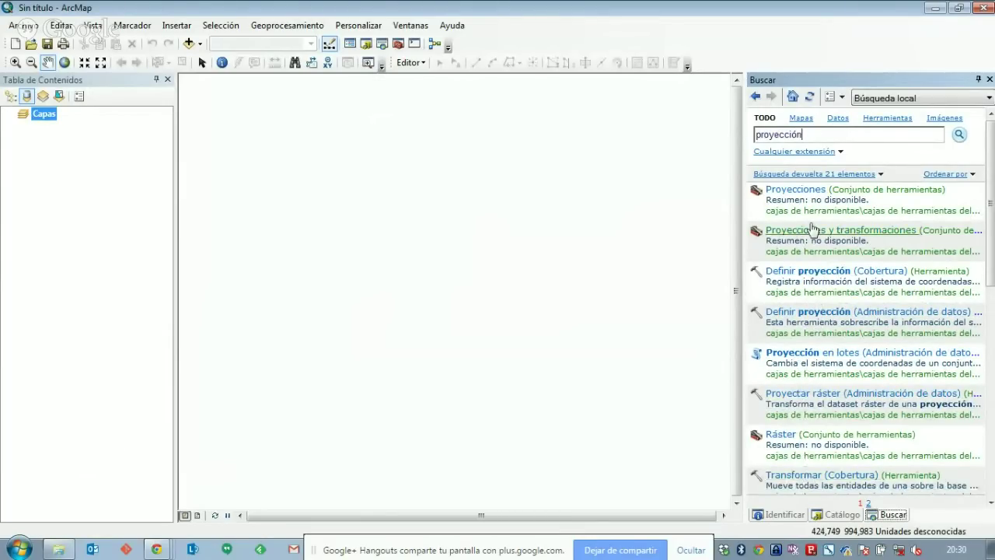
Browse the Proyecciones toolset results and try the Proyectar (Cobertura) tool
click(801, 190)
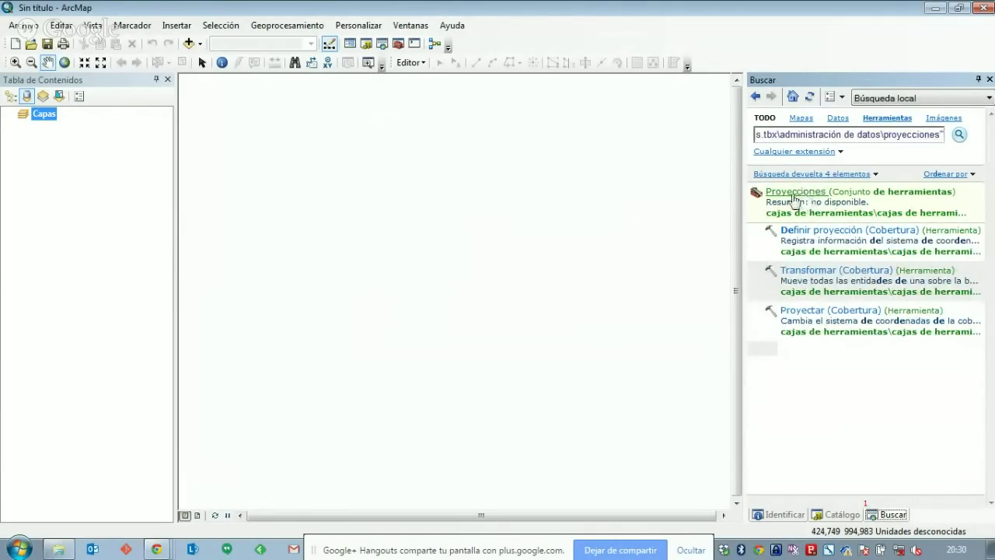
click(805, 191)
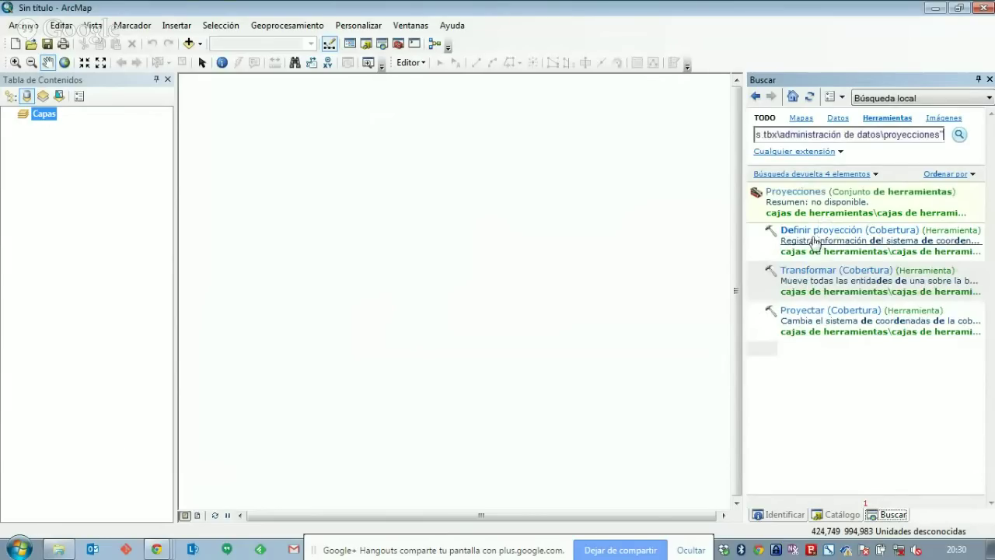
click(821, 314)
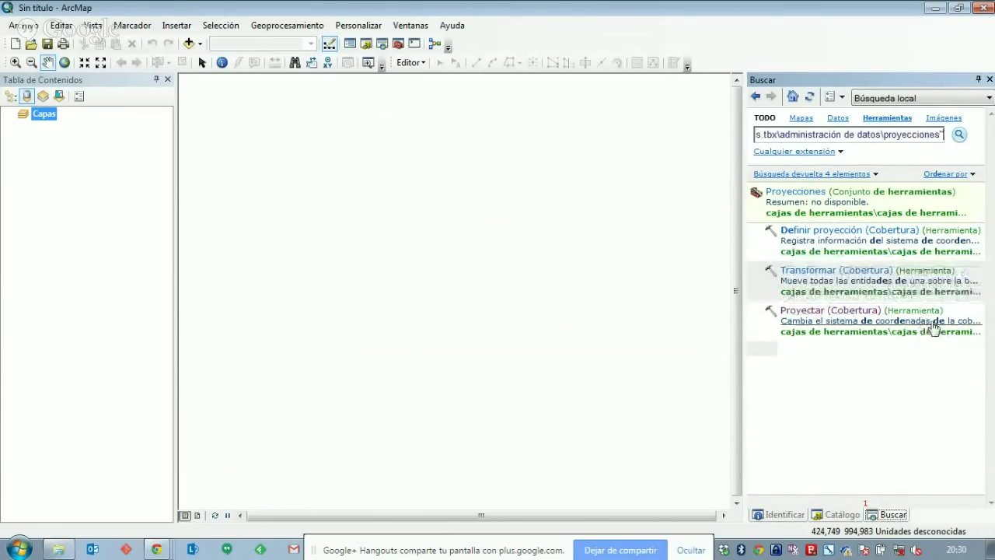
right_click(835, 316)
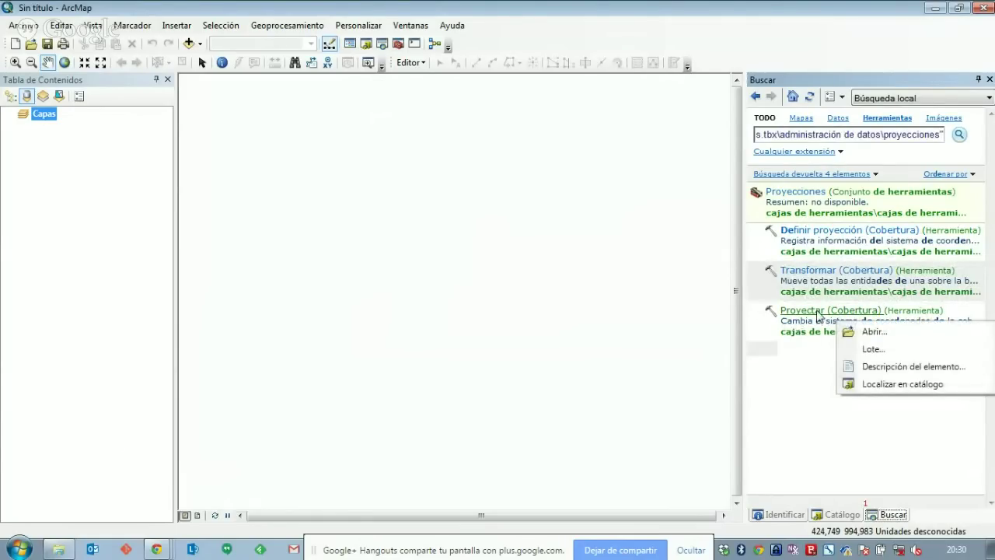
click(819, 317)
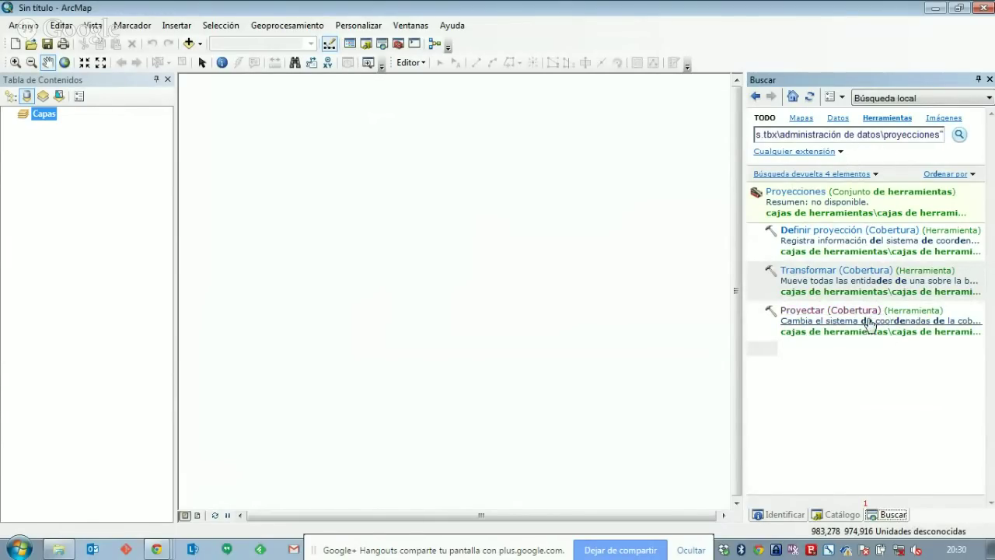
click(793, 317)
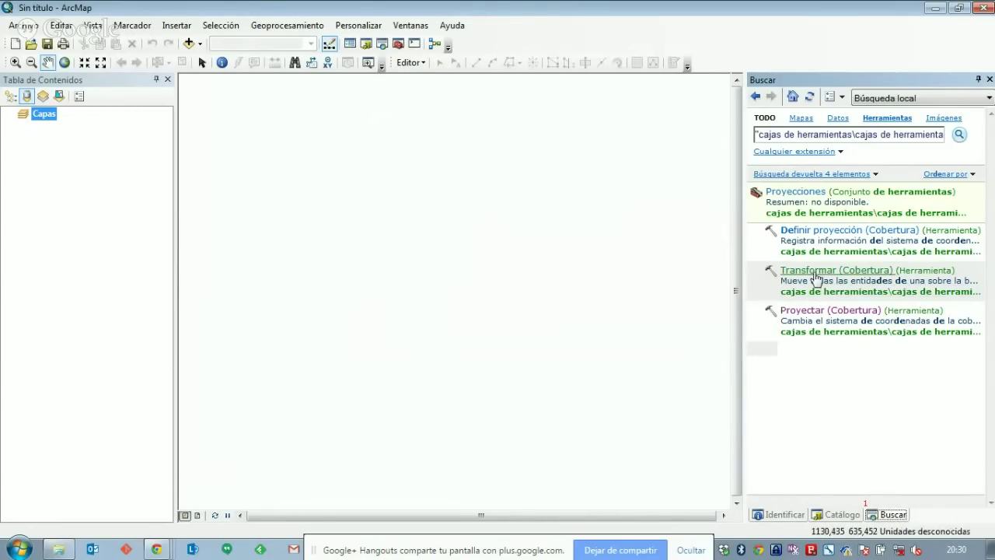
click(813, 194)
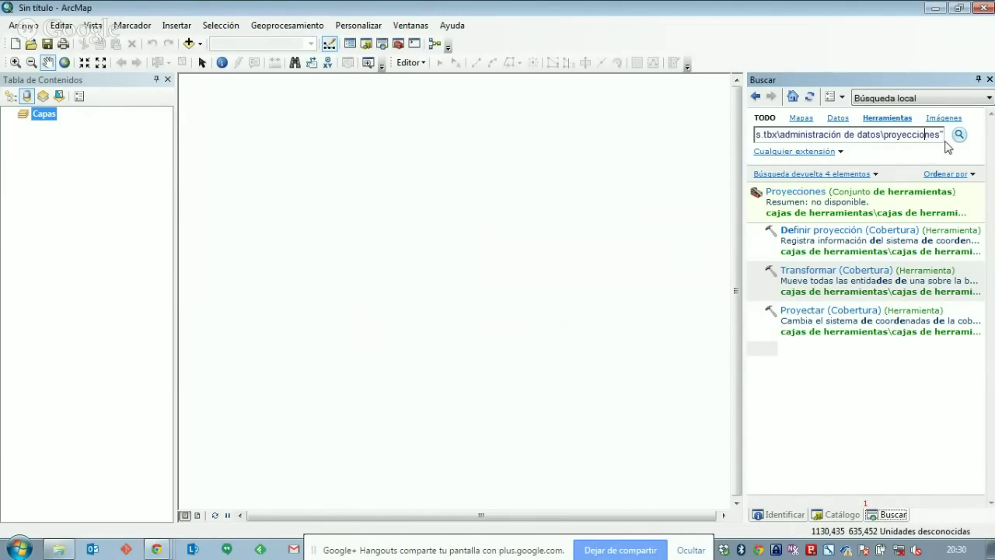
Search the tools again for 'proyectar' to list the Proyectar results
key(ctrl+a)
text(proyectar)
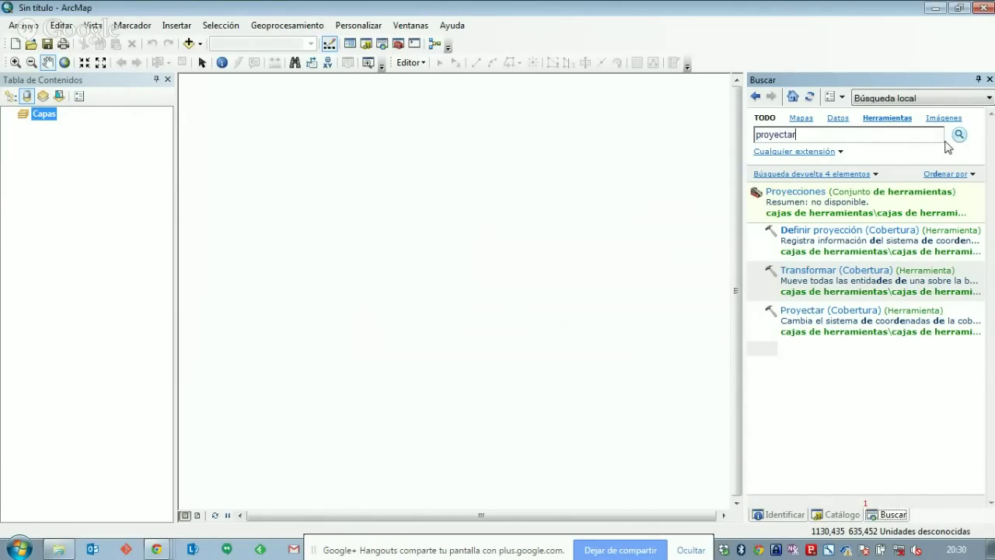
key(Return)
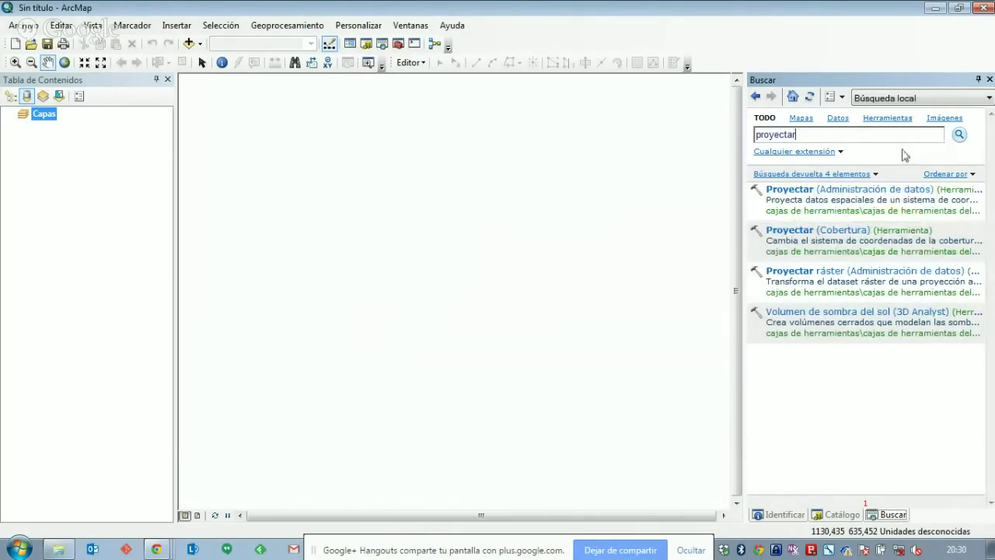
click(883, 195)
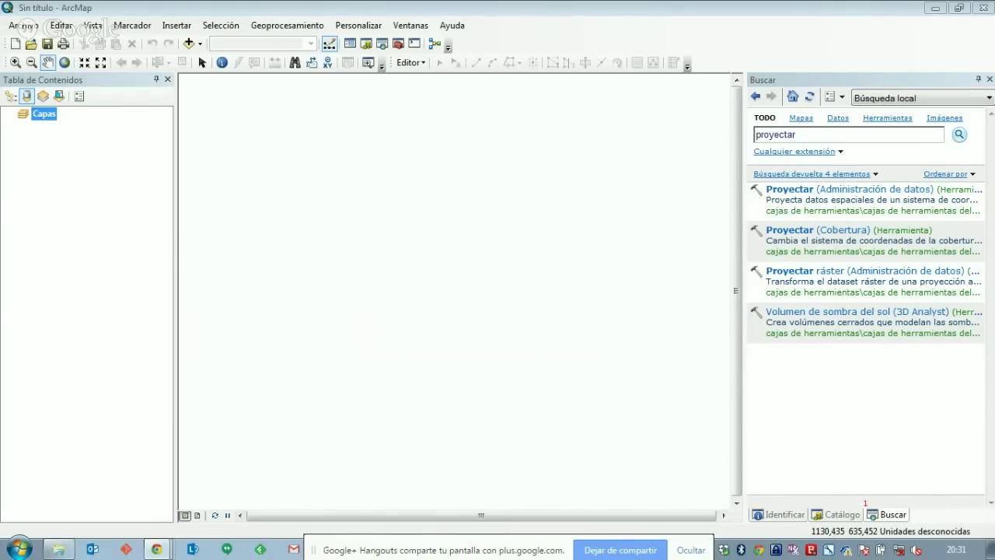
Open Proyectar (Administración de datos) and choose XYLocales_Distrito_Retiro_Bueno.shp from E:\HHKAOS\Datasets as input
click(793, 195)
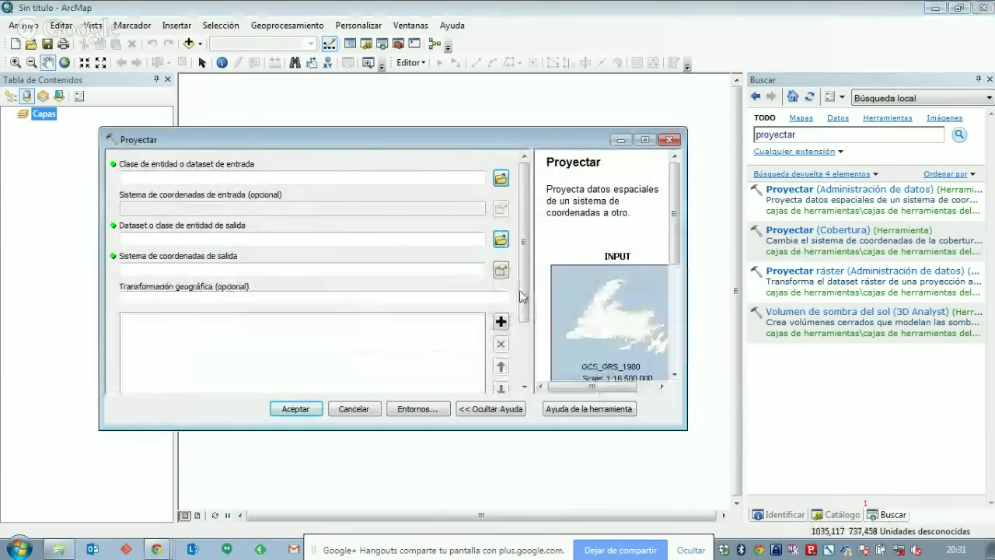
click(482, 296)
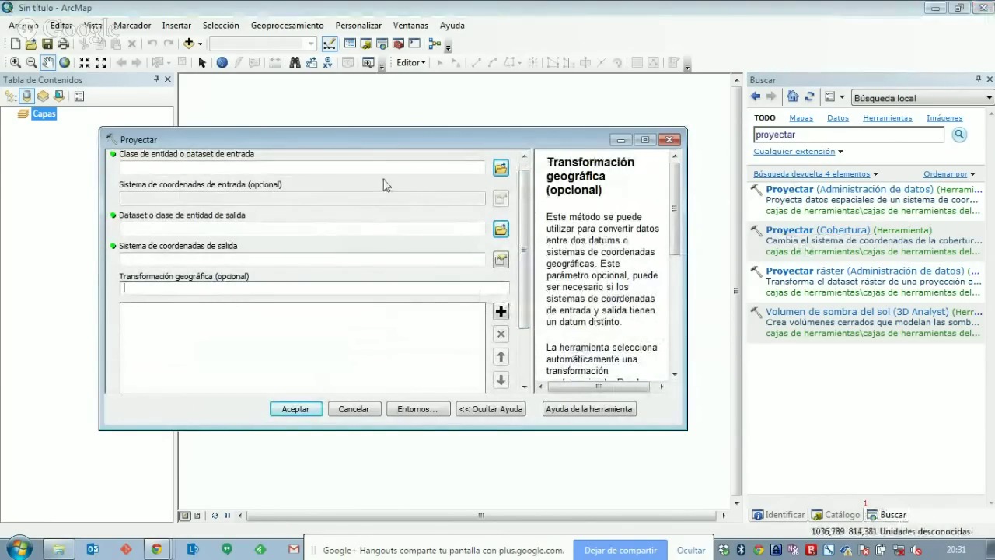
scroll(507, 171, up, 1)
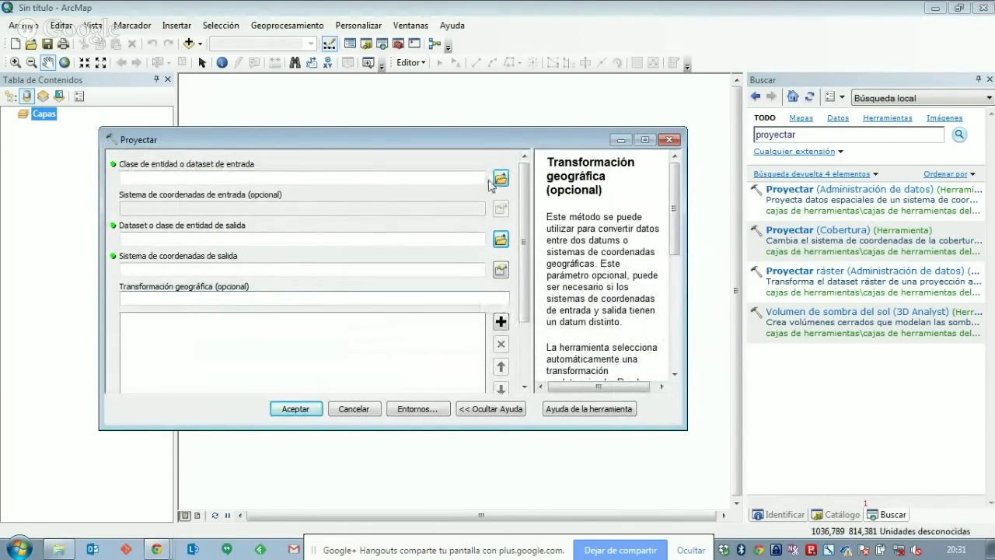
click(501, 178)
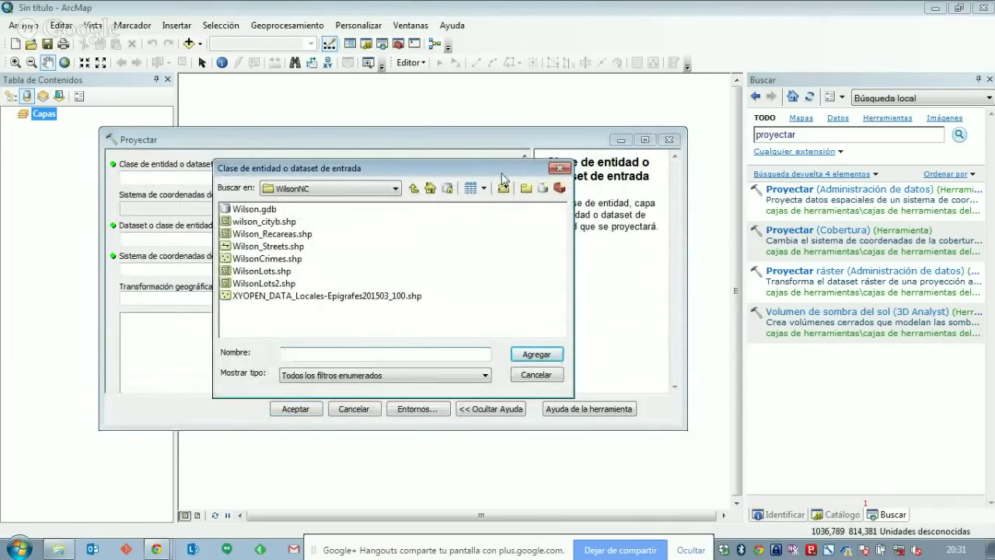
click(368, 191)
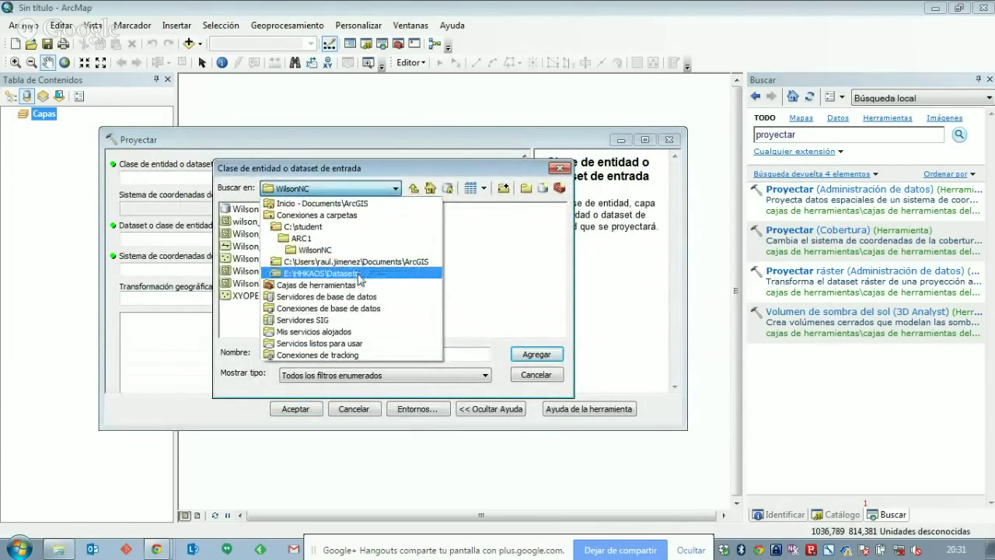
click(356, 274)
click(335, 211)
double_click(335, 219)
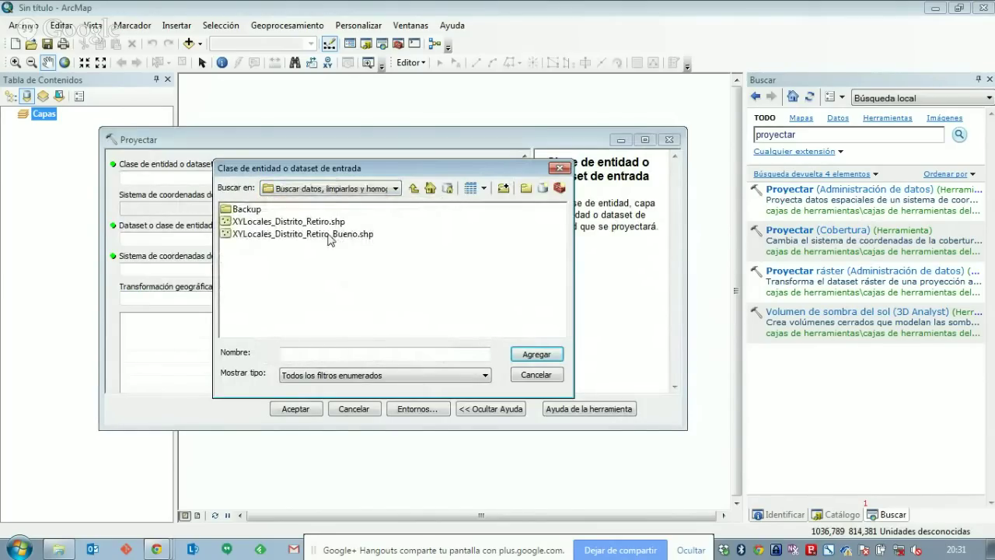
click(328, 236)
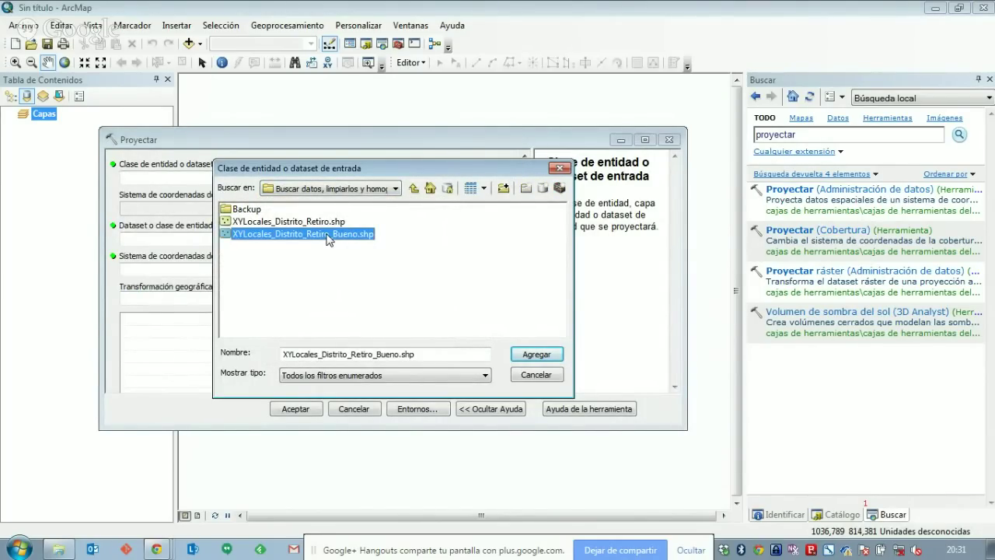
double_click(327, 235)
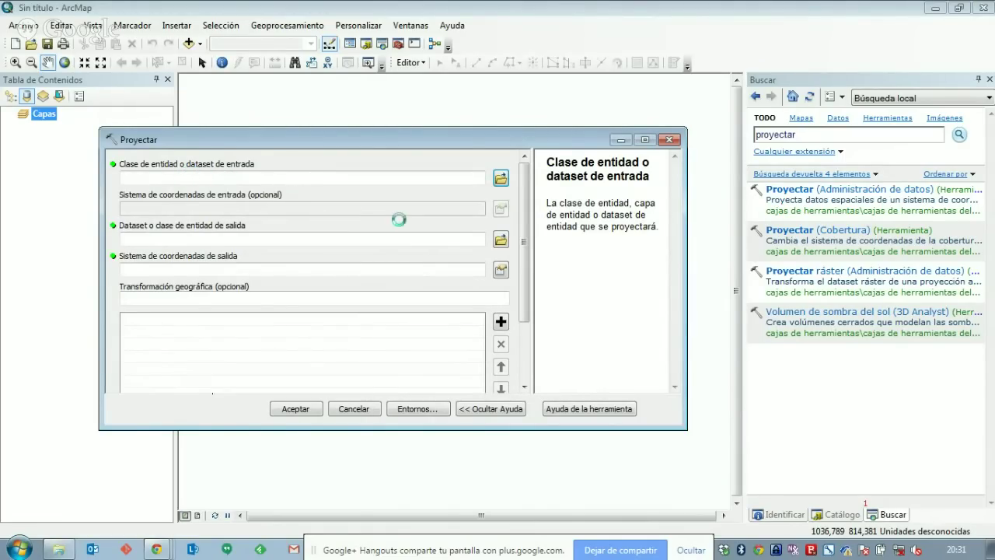
Name the output dataset Datos_En_WGS84, saved in the input shapefile's folder
click(415, 245)
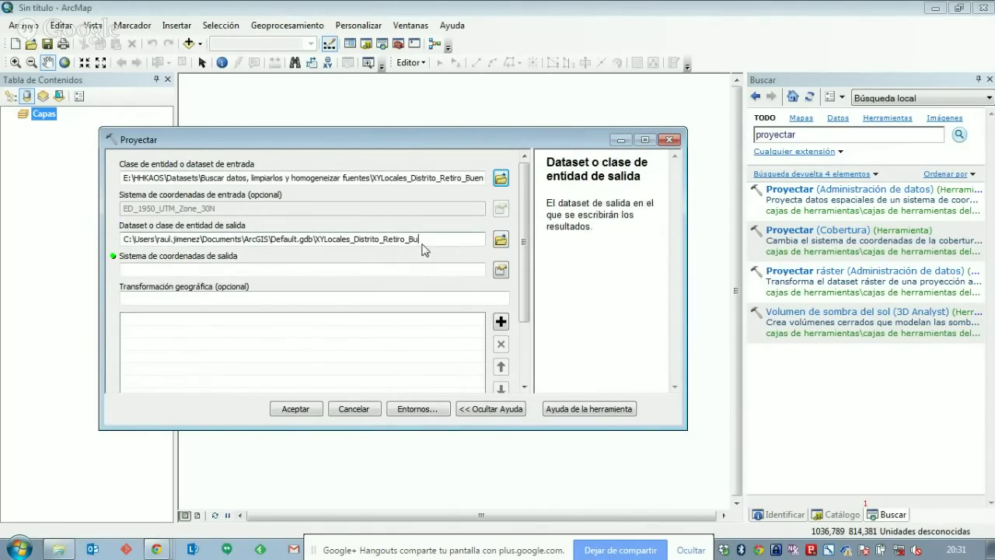
click(501, 241)
click(388, 350)
text(Datos_E)
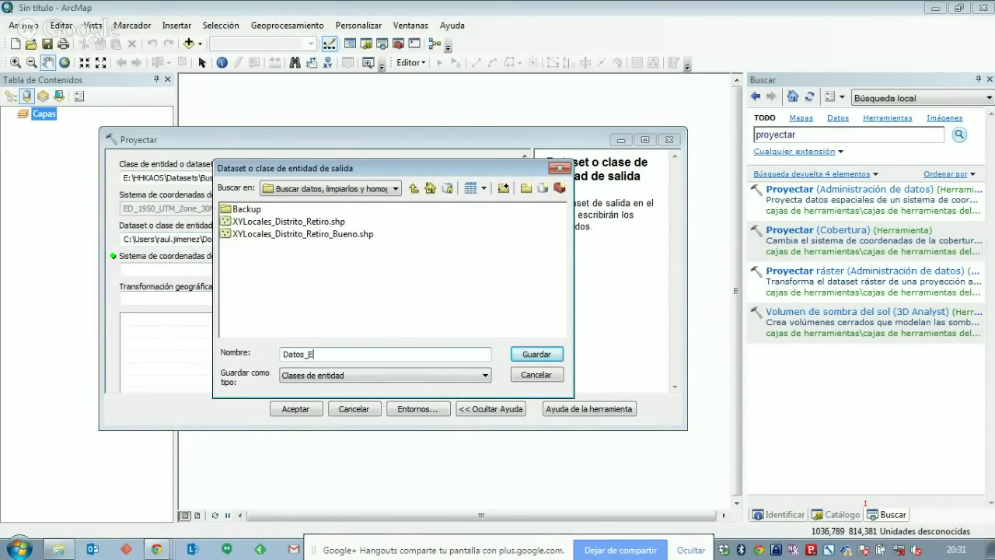
text(n_WGS84)
click(537, 354)
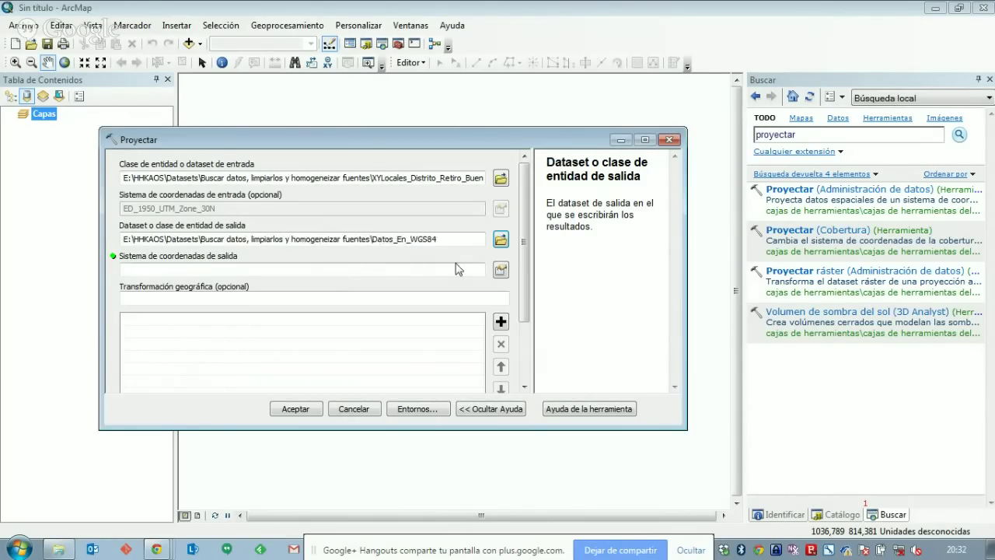
Open the output coordinate system dialog and expand the projected and UTM systems
click(501, 269)
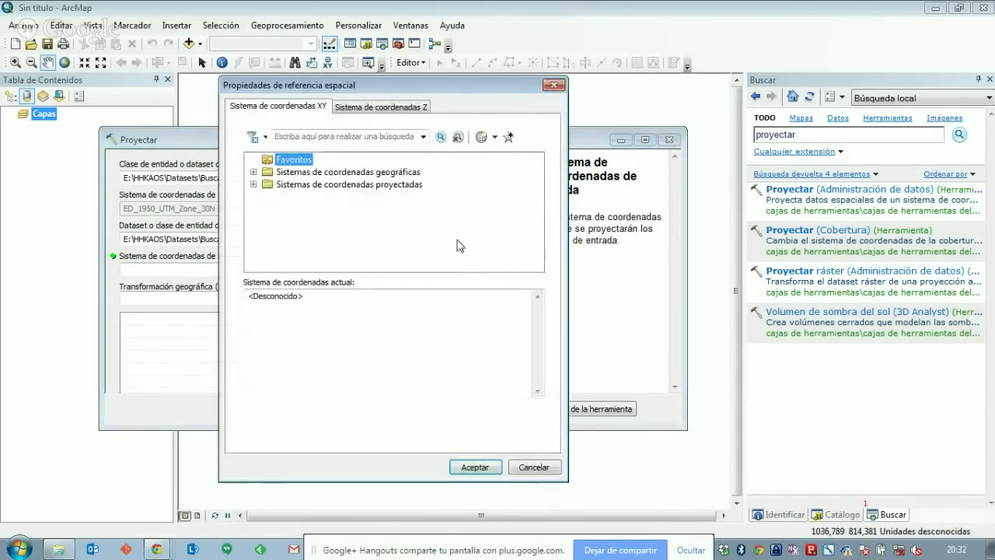
click(254, 184)
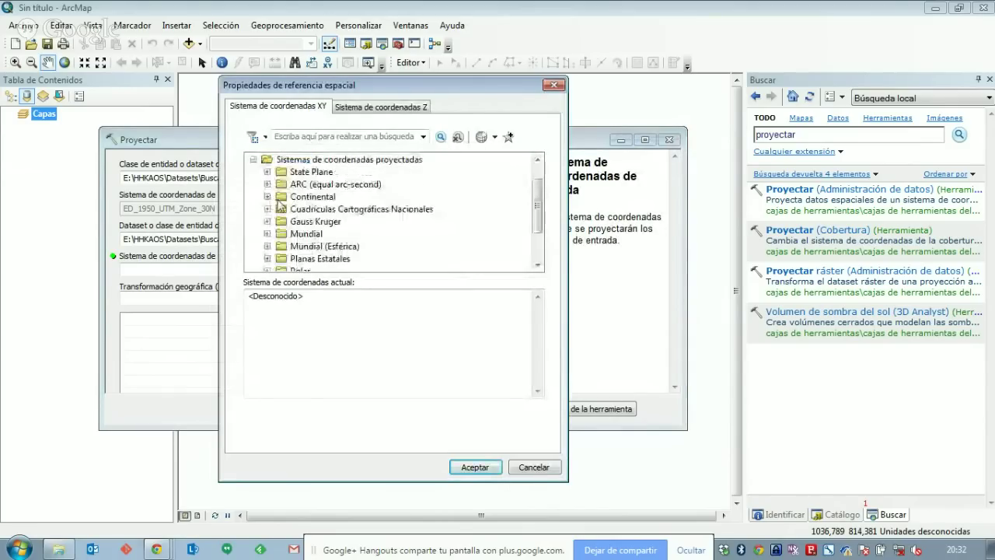
scroll(360, 211, down, 1)
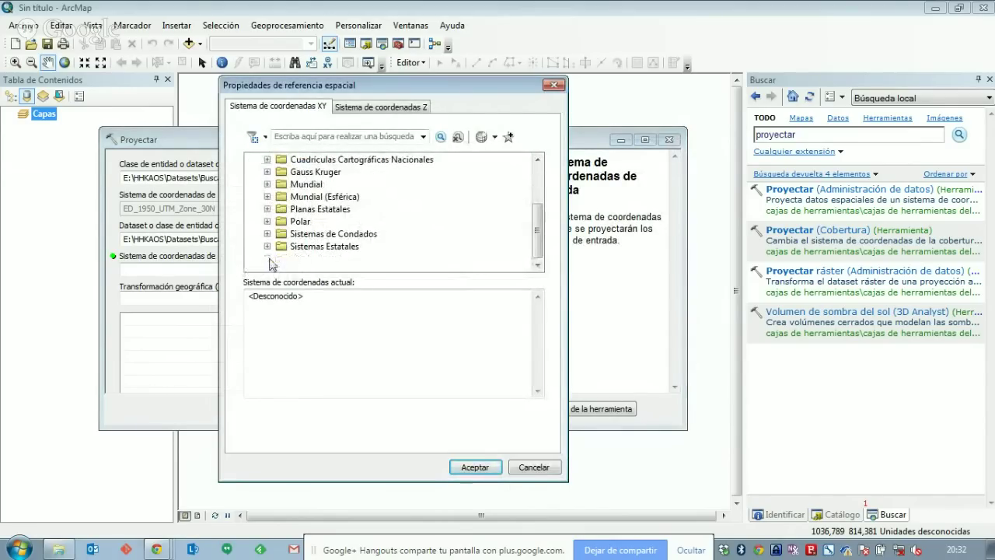
click(269, 259)
scroll(288, 202, down, 3)
scroll(290, 190, up, 2)
Try searching the coordinate systems for 'web mer', then clear the search box
click(323, 137)
text(w)
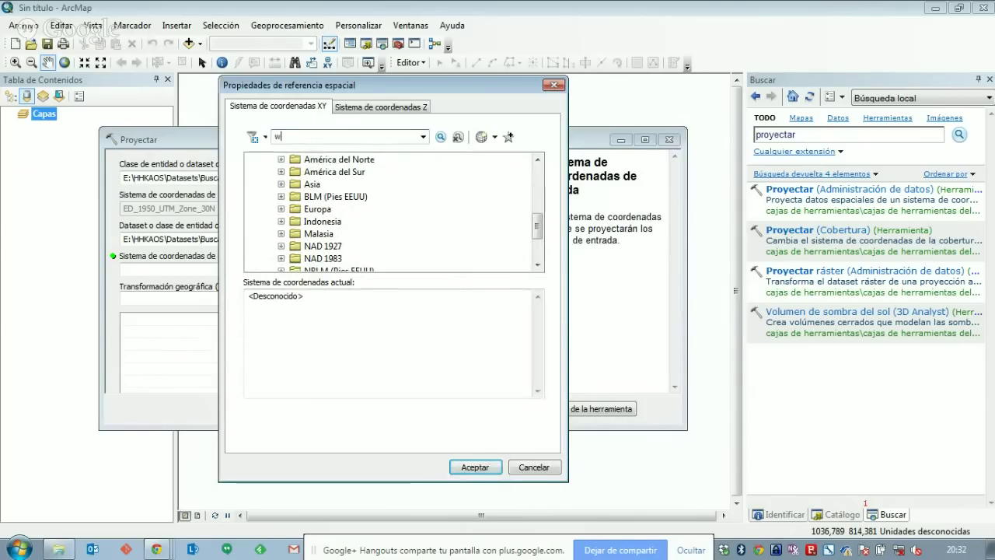
text(eb mer)
key(BackSpace)
key(BackSpace)
key(BackSpace)
text(s)
key(BackSpace)
key(BackSpace)
text(sg)
key(Return)
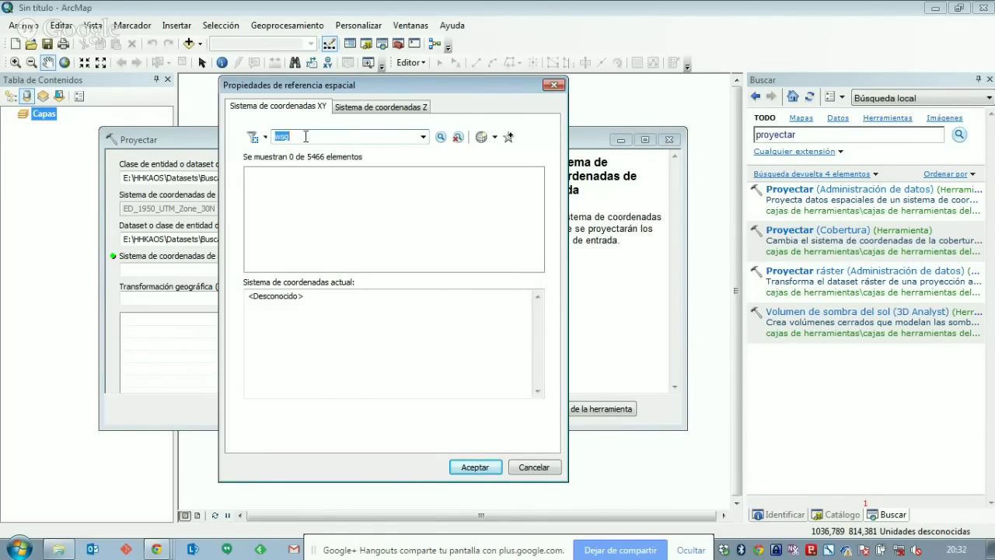
key(BackSpace)
click(373, 108)
click(269, 112)
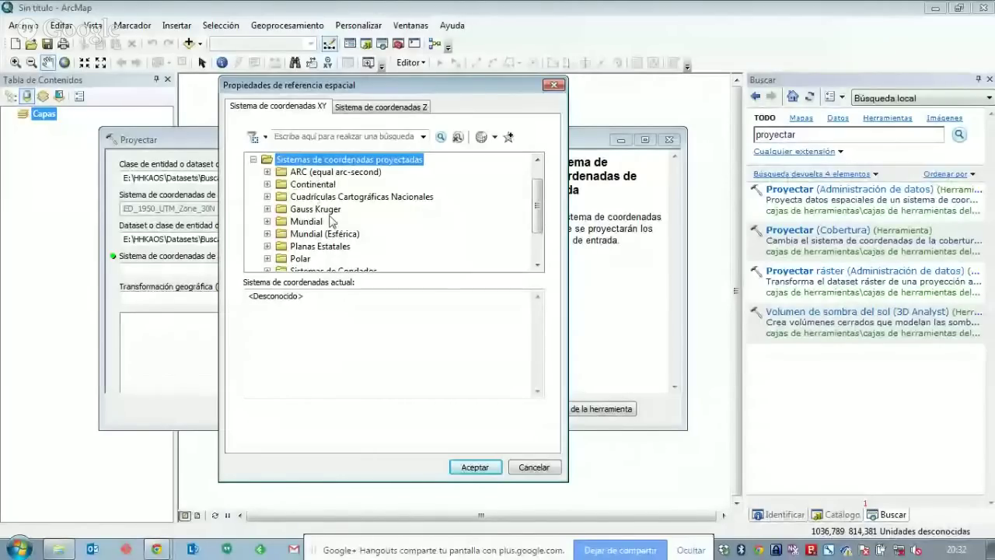
double_click(333, 234)
scroll(333, 238, up, 5)
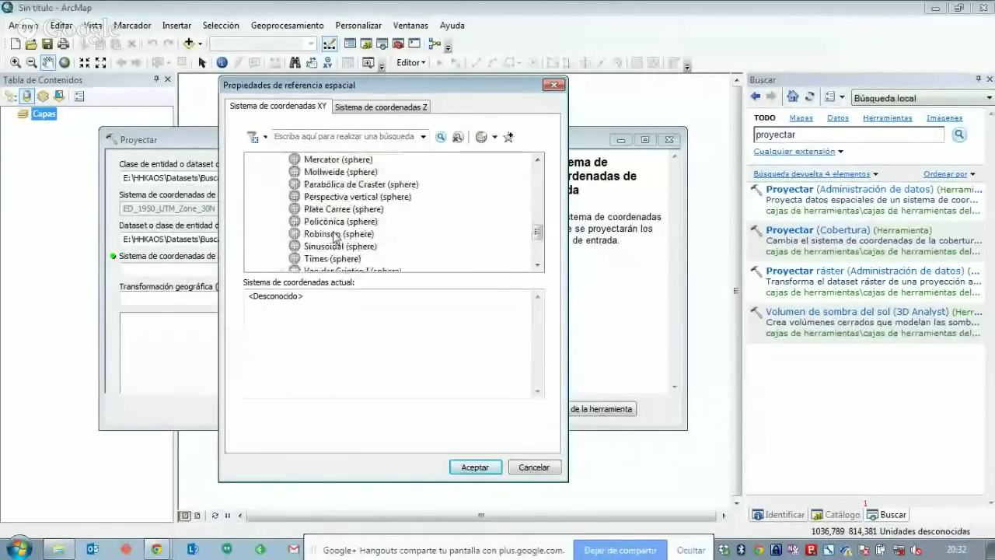
click(356, 197)
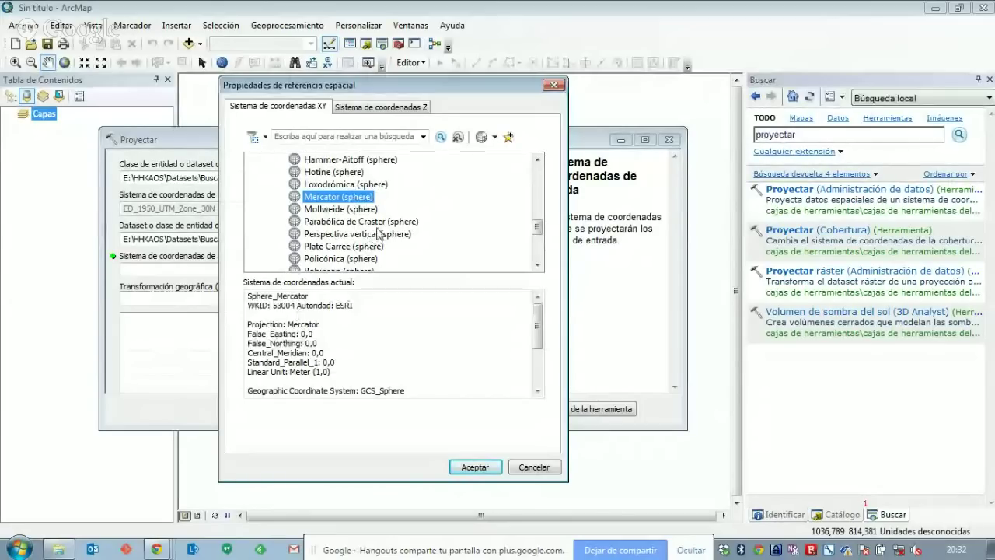
scroll(369, 237, down, 5)
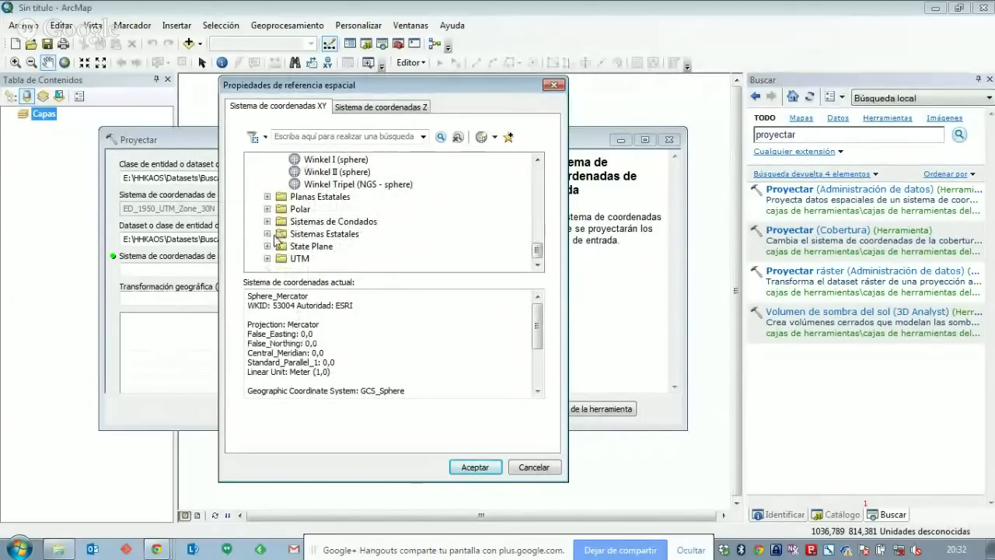
click(267, 258)
scroll(298, 223, down, 2)
scroll(298, 223, up, 1)
scroll(297, 223, down, 1)
scroll(297, 223, down, 1)
scroll(298, 223, up, 3)
scroll(297, 223, down, 3)
click(281, 258)
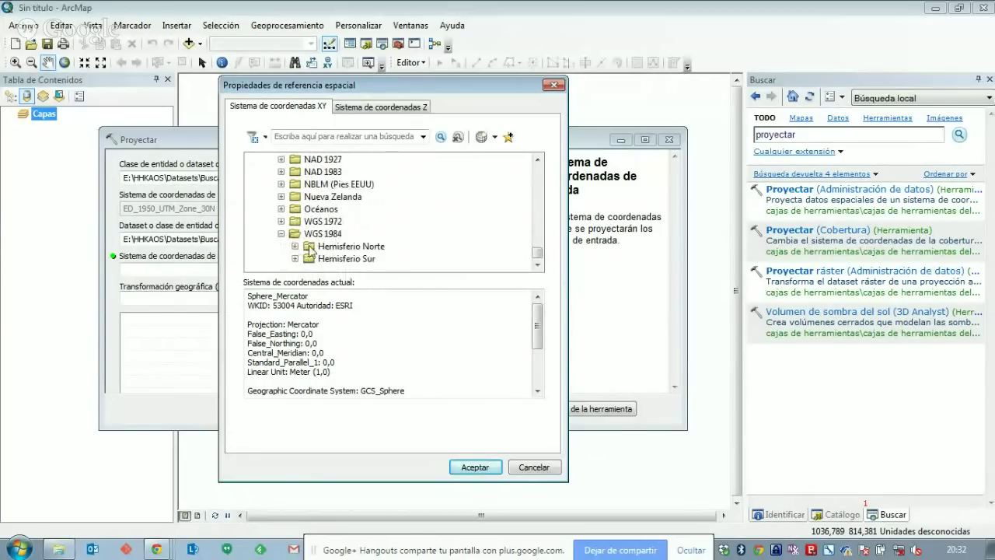
click(295, 245)
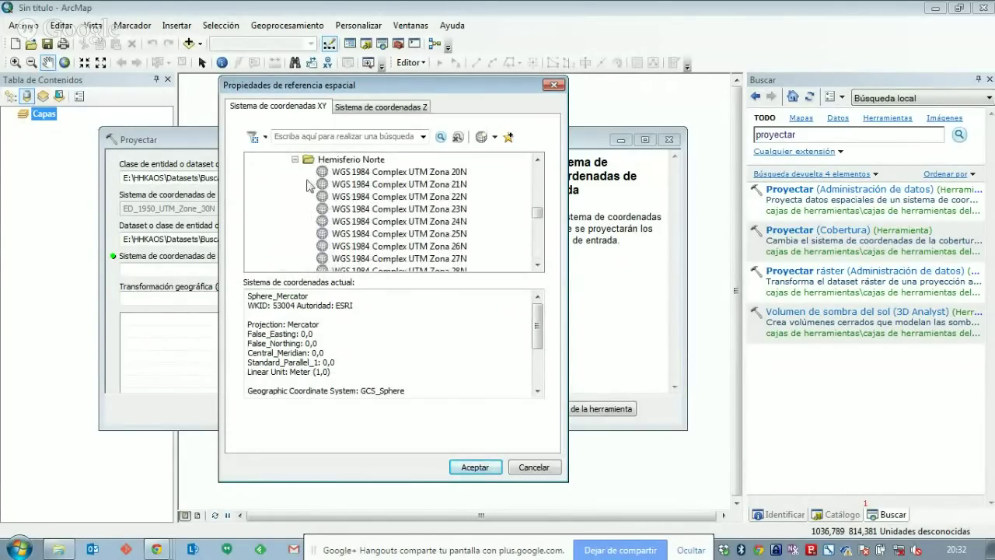
click(295, 158)
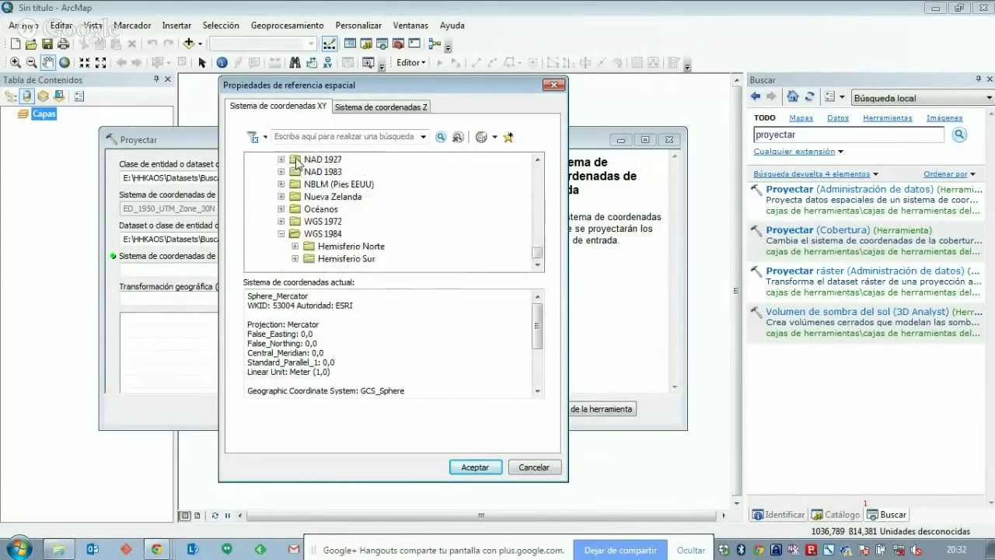
click(294, 259)
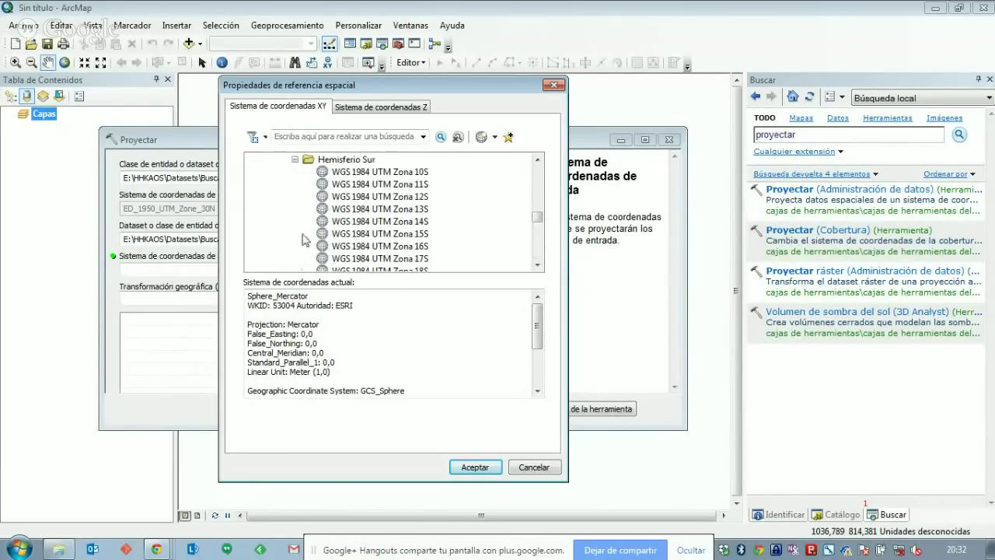
scroll(304, 239, down, 1)
scroll(305, 238, down, 6)
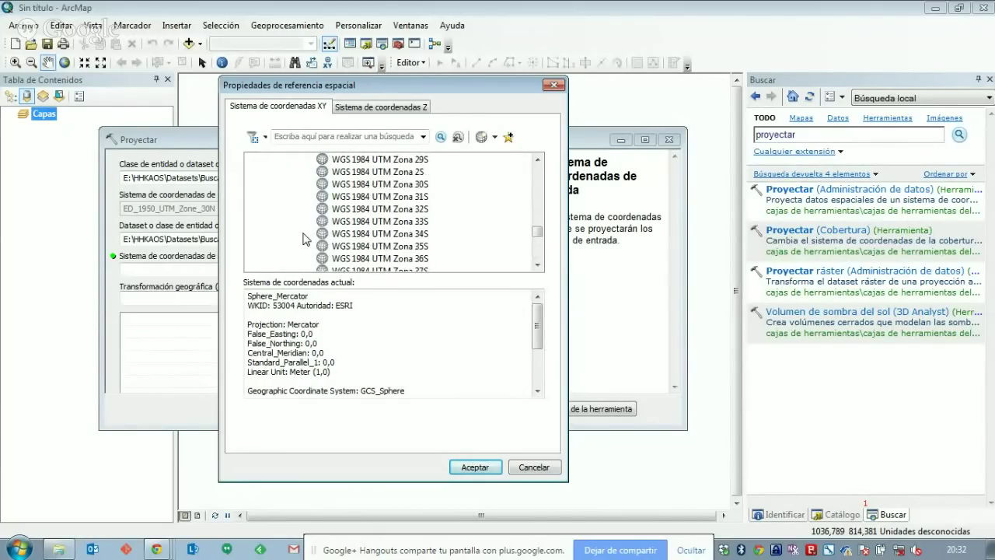
scroll(359, 233, up, 1)
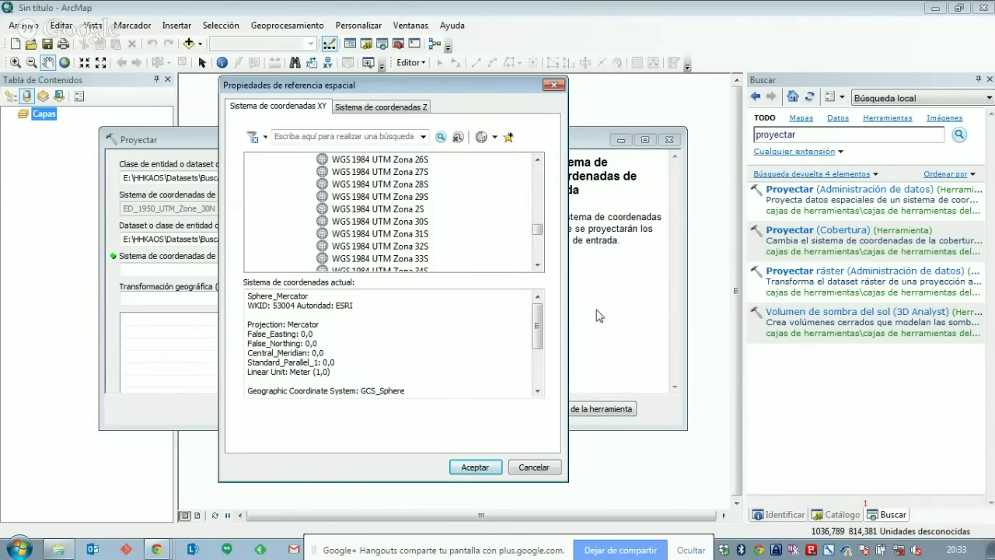
click(542, 203)
click(542, 204)
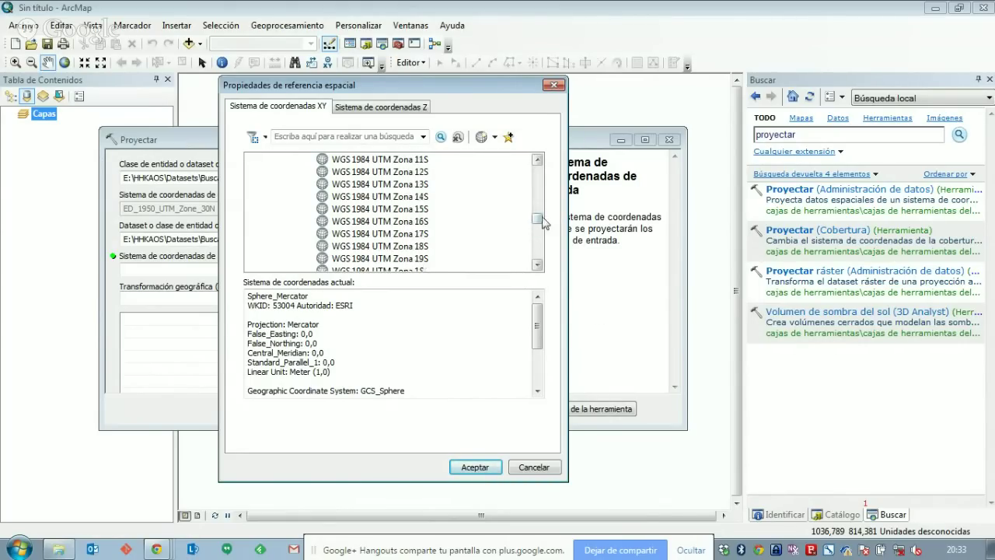
scroll(542, 218, up, 3)
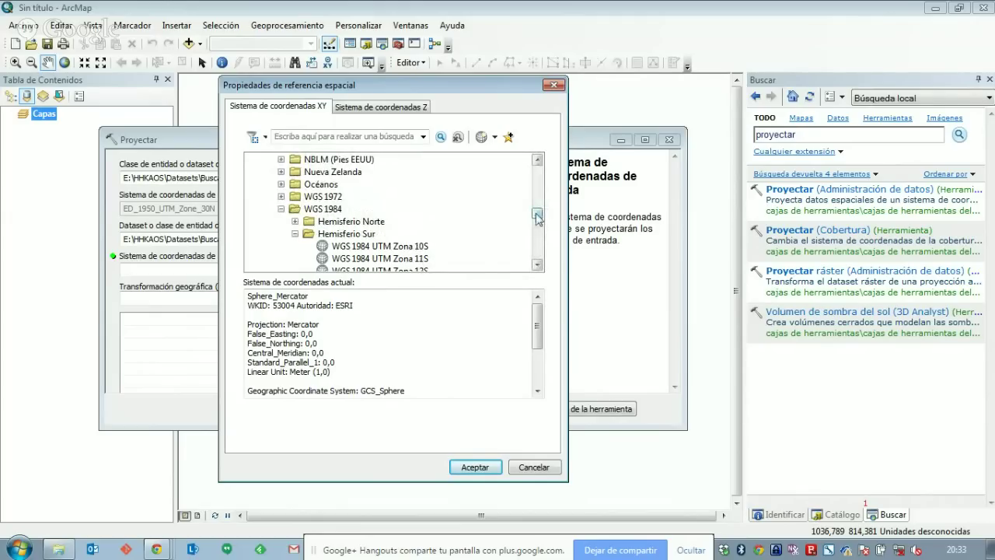
drag(536, 218, 543, 206)
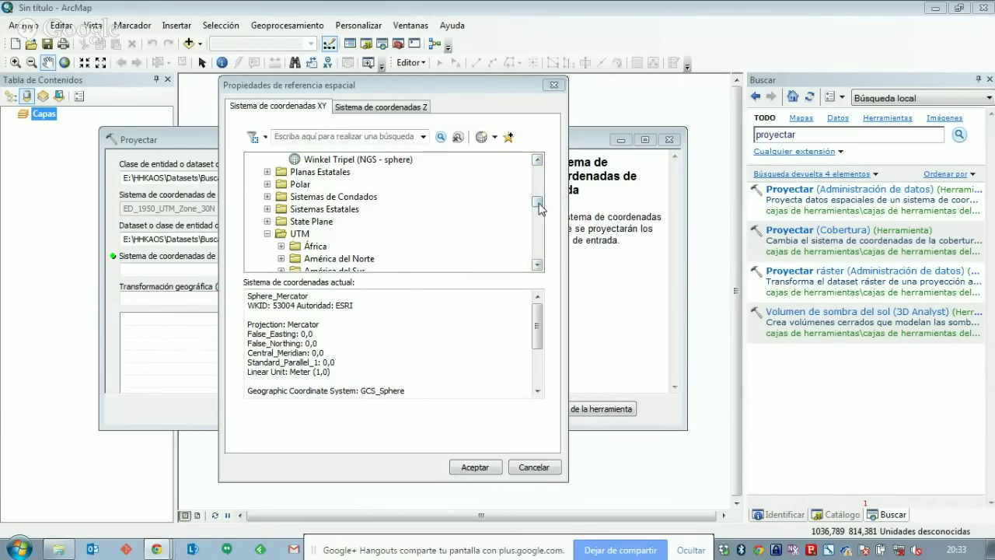
click(538, 160)
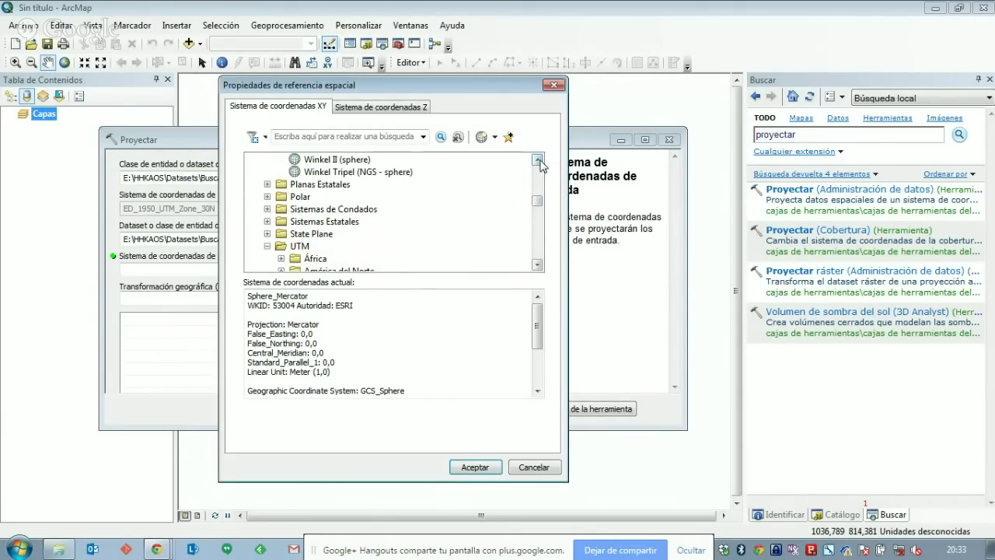
click(538, 160)
drag(538, 204, 545, 173)
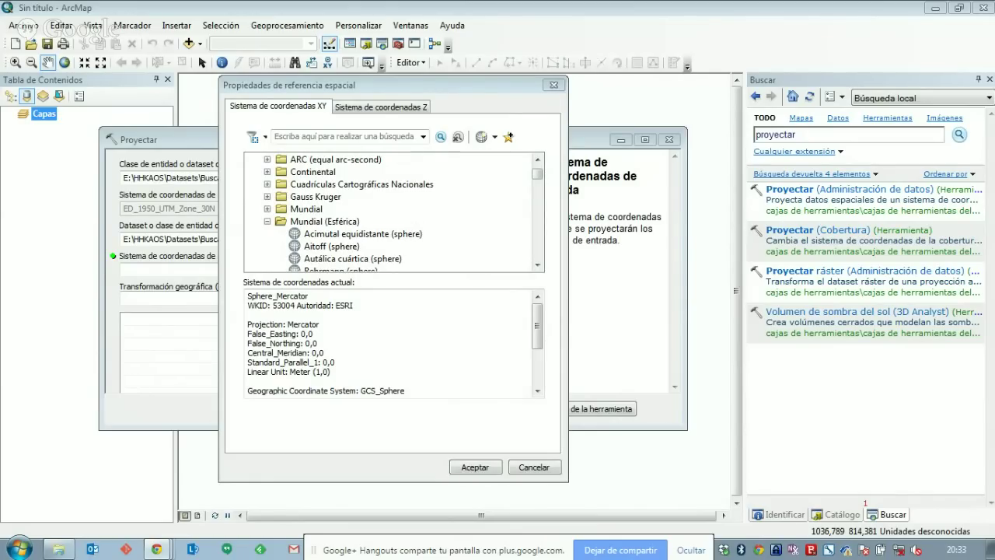
Search for WGS_1984_Web_Mercator_Auxiliary_Sphere and accept it as the output coordinate system
click(351, 136)
text(WGS_1984_Web_Mercator_Auxiliary_S)
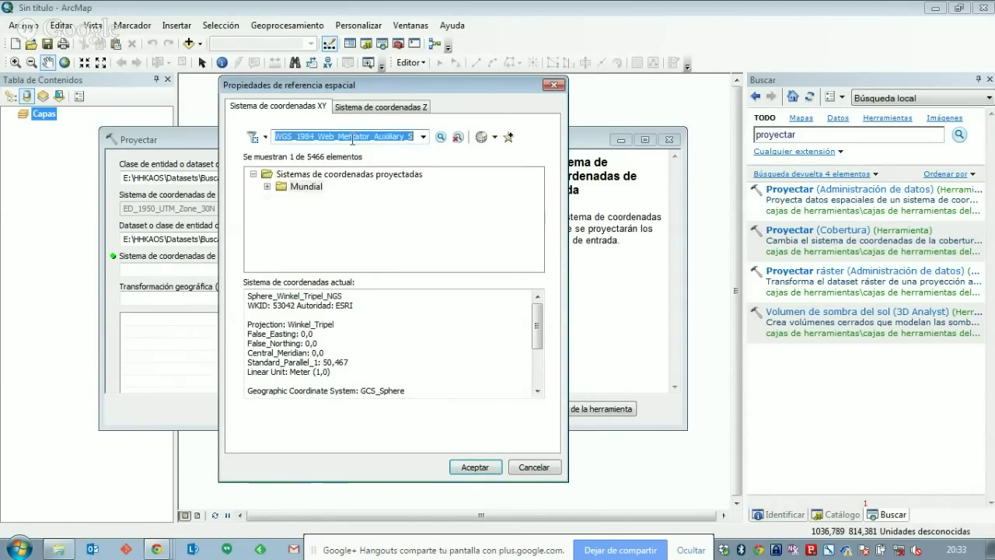
click(269, 188)
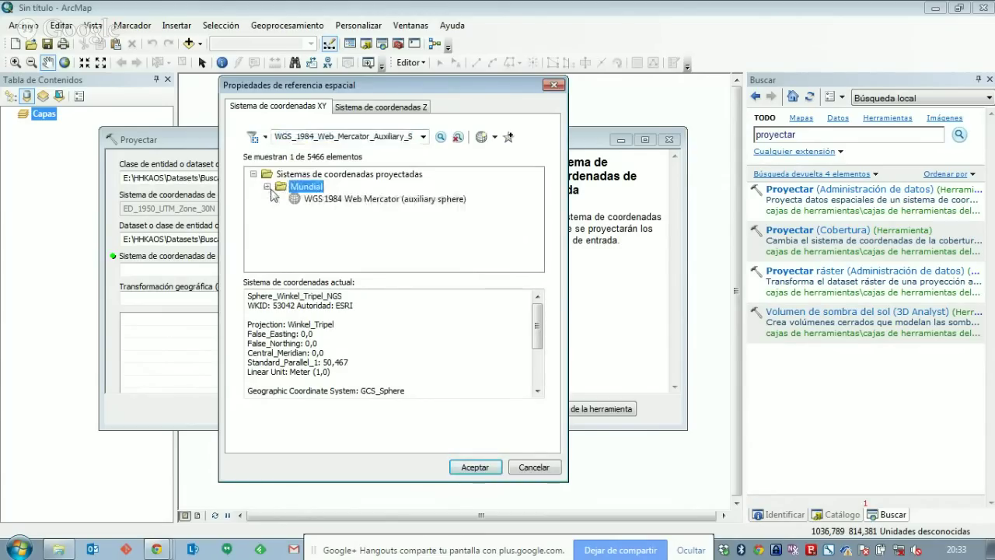
double_click(313, 200)
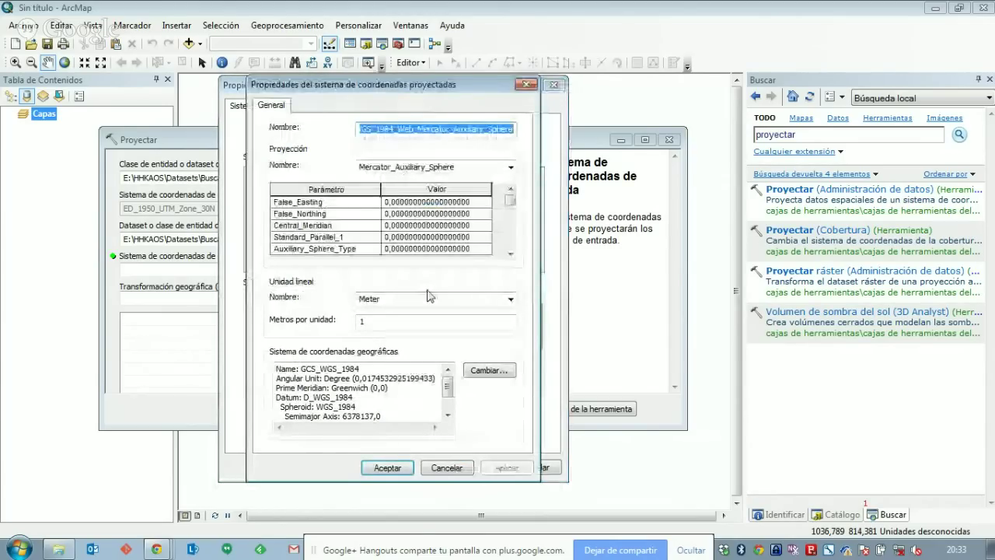
key(Return)
key(Return)
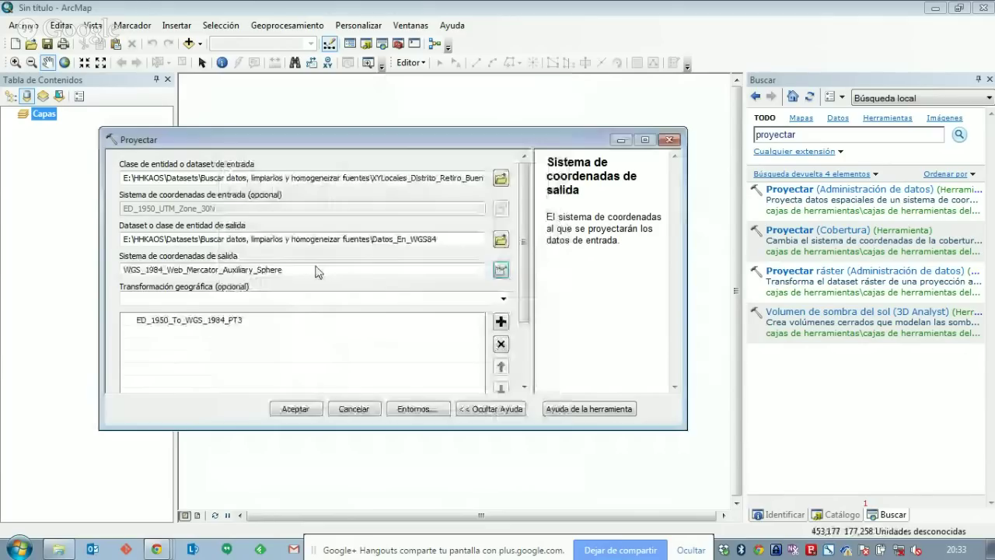
click(326, 299)
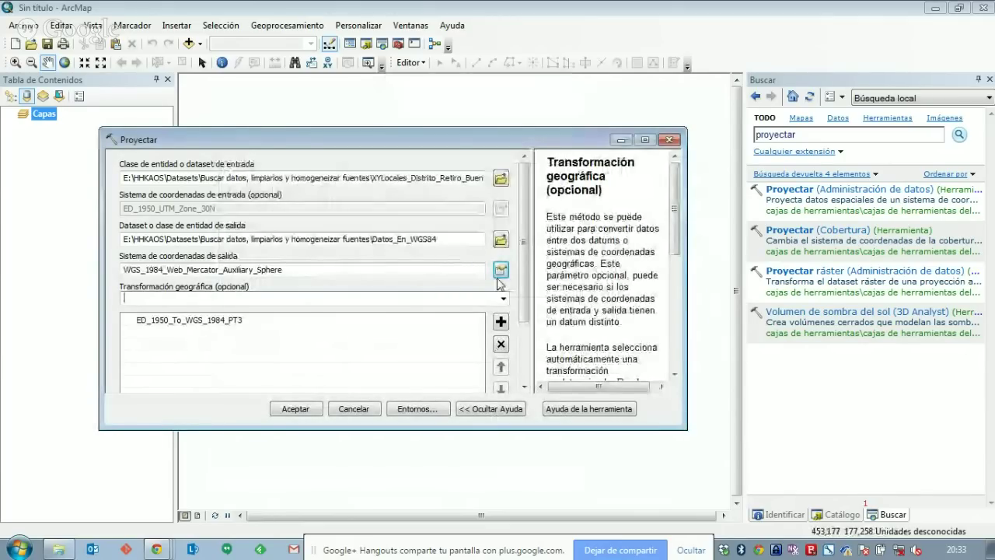
Add the ED_1950_To_WGS_1984_41_NTv2_Spain_v2 transformation and remove ED_1950_To_WGS_1984_PT3 from the list
click(504, 299)
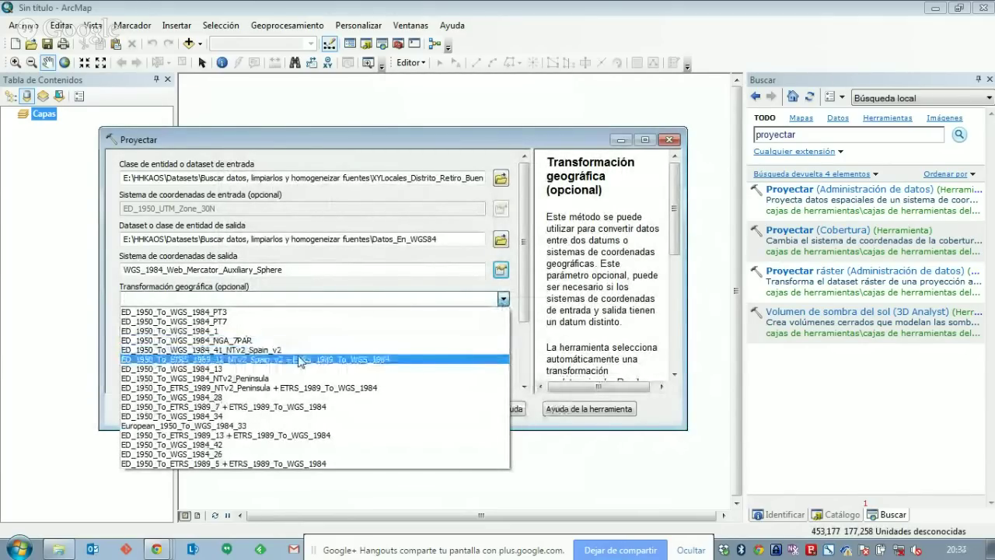
click(155, 351)
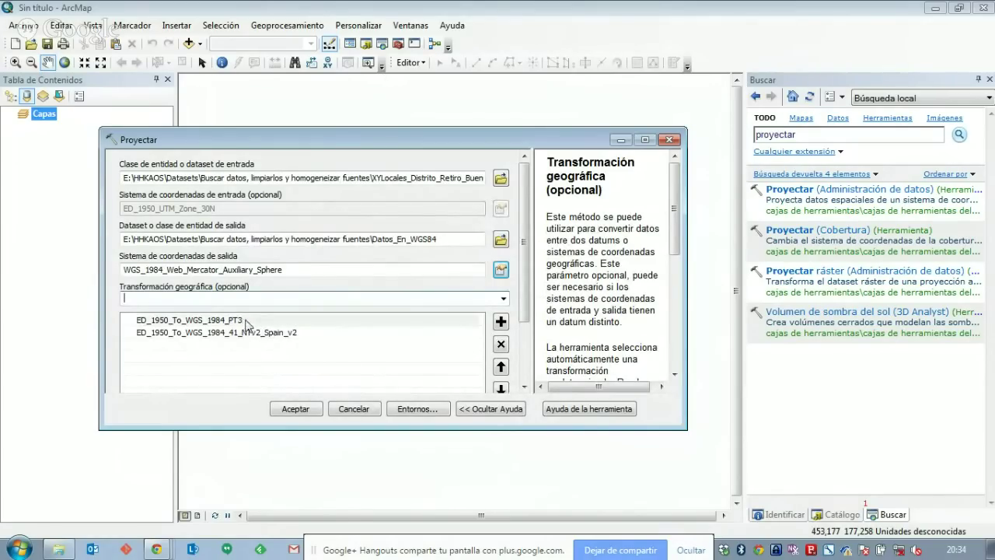
click(322, 320)
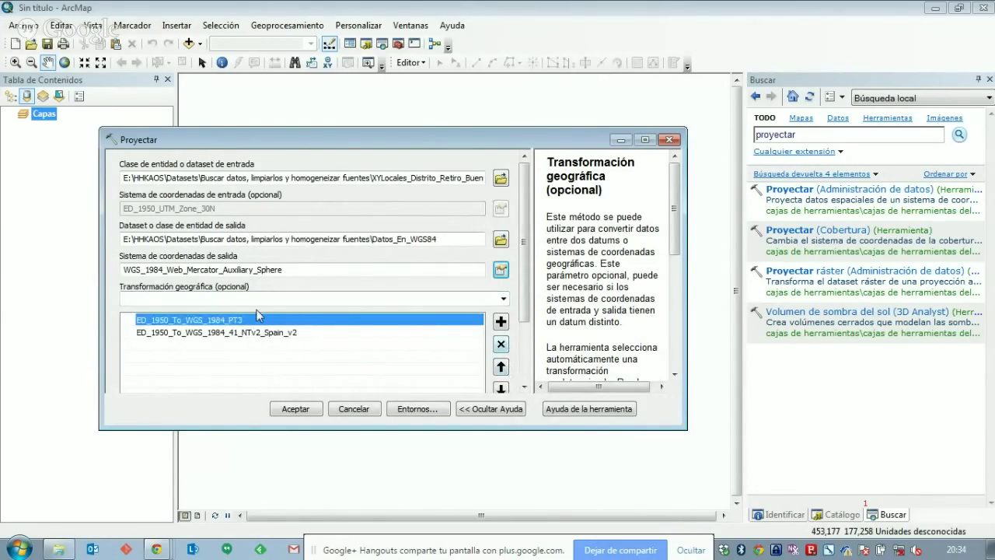
click(501, 345)
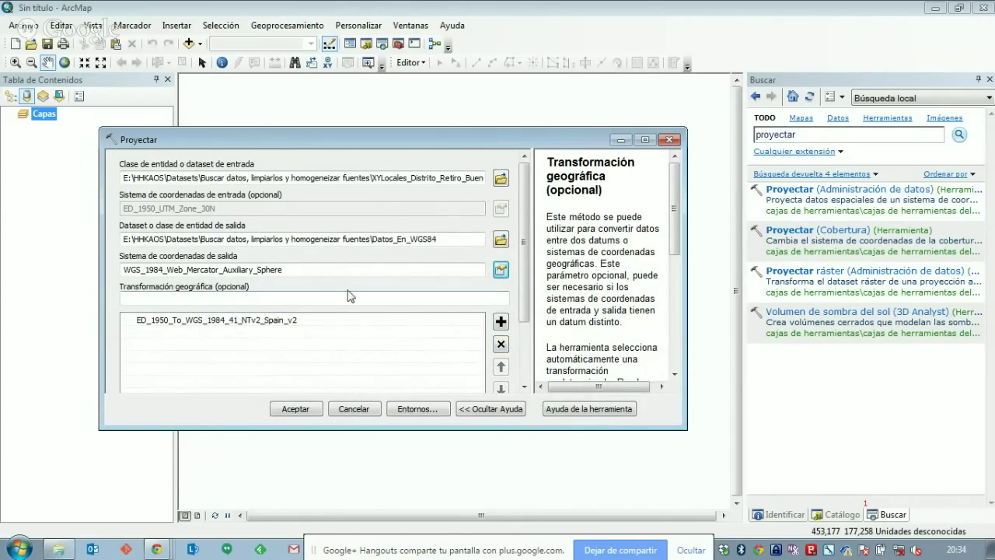
Run Proyectar with the NTv2 Spain transformation, then show the dataset folder in Catálogo
click(308, 410)
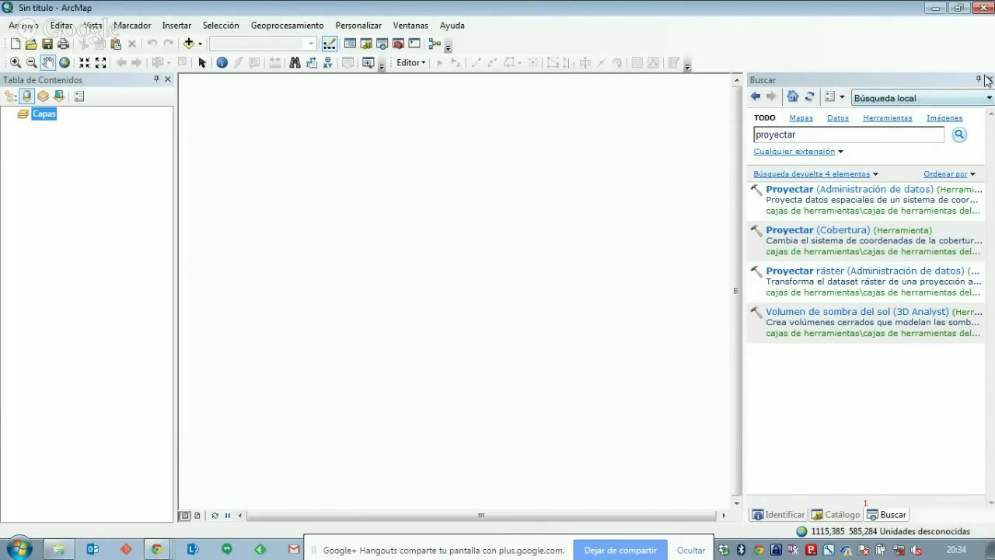
click(842, 514)
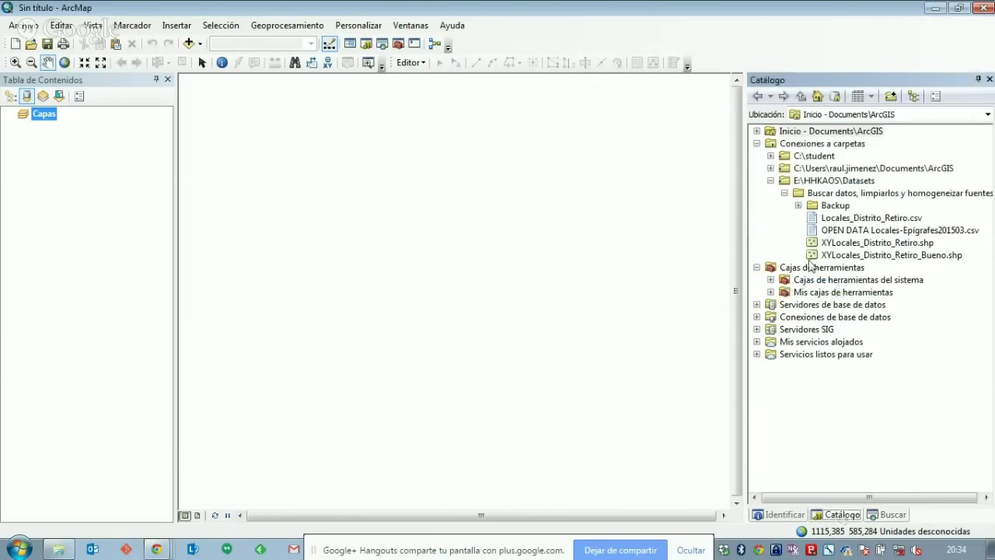
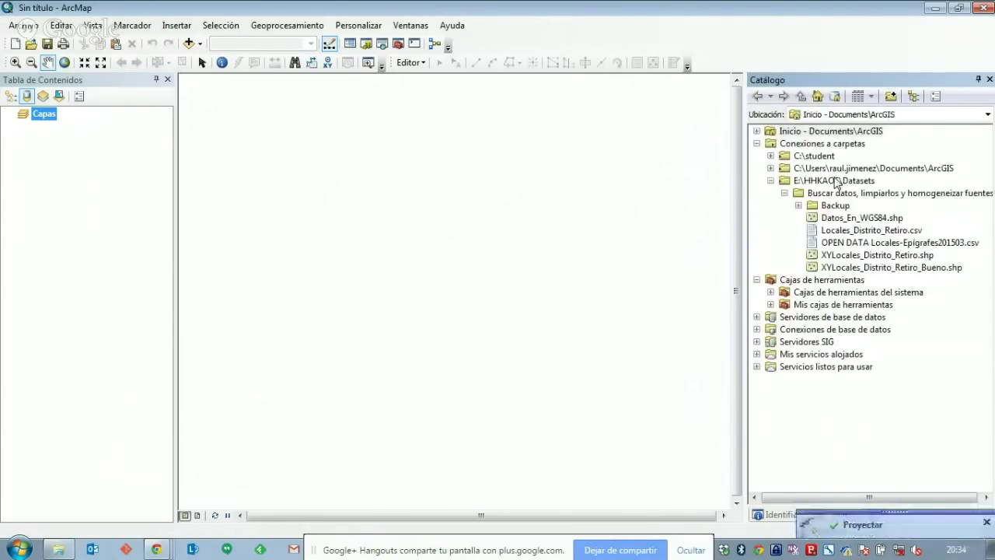
Select Datos_En_WGS84.shp in the Catalog and bring its dataset folder up in Windows Explorer
click(836, 205)
click(849, 219)
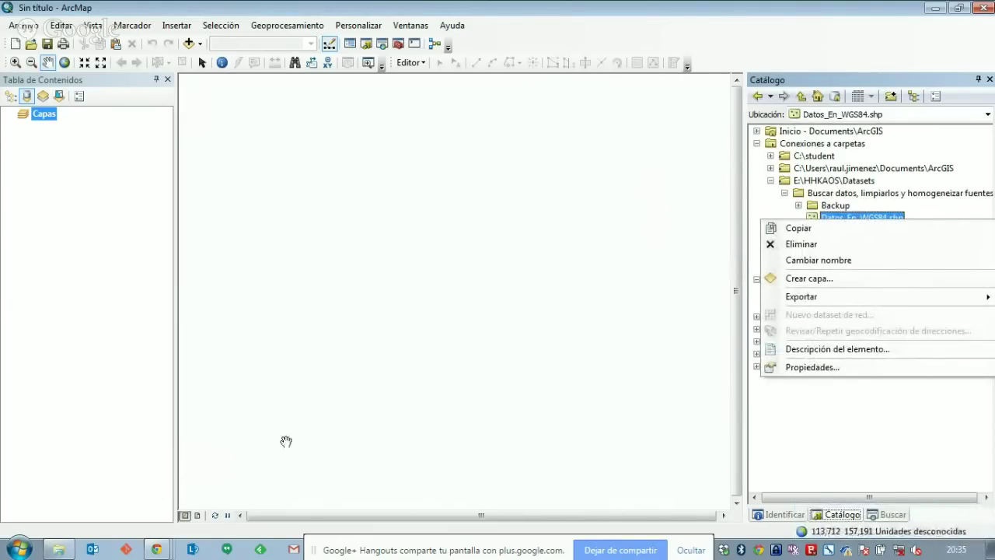
click(286, 441)
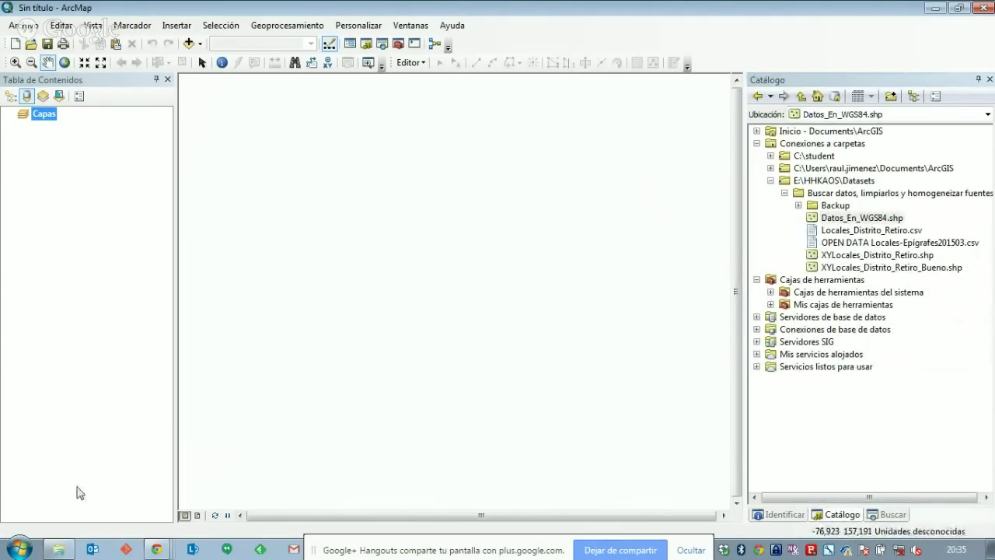
click(66, 550)
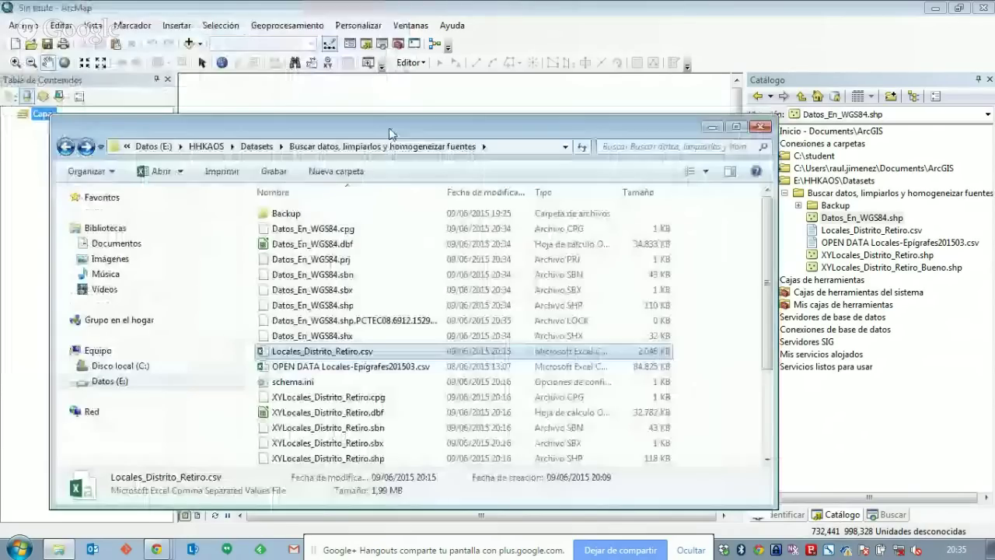
Sort the folder by modification date and zip the seven Datos_En_WGS84 files with 7-Zip
drag(392, 134, 462, 93)
click(411, 191)
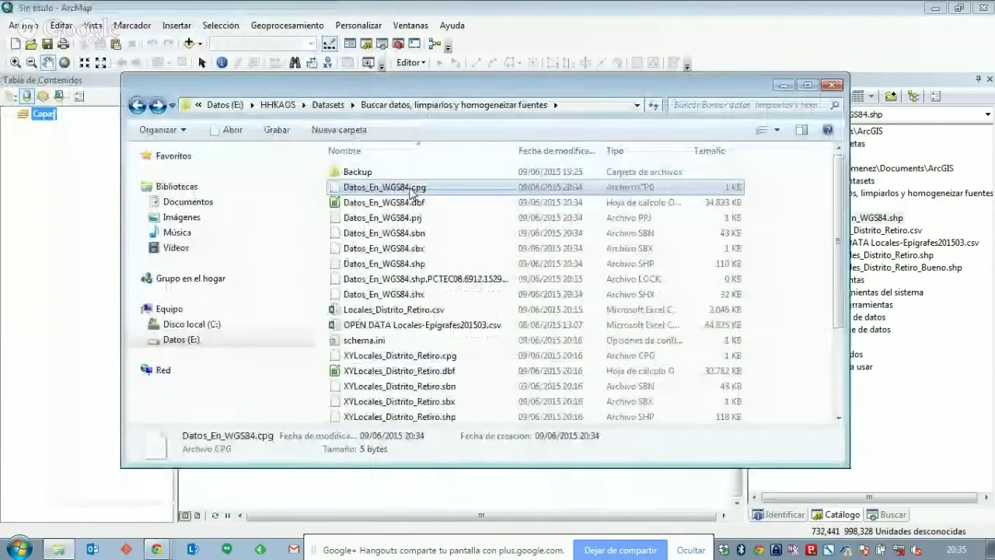
click(569, 151)
click(567, 151)
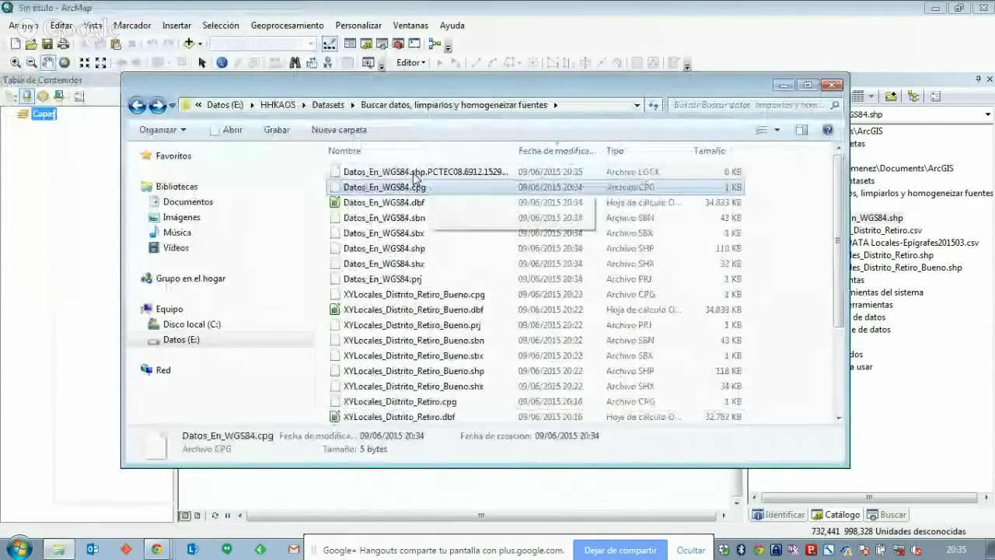
shift+click(391, 280)
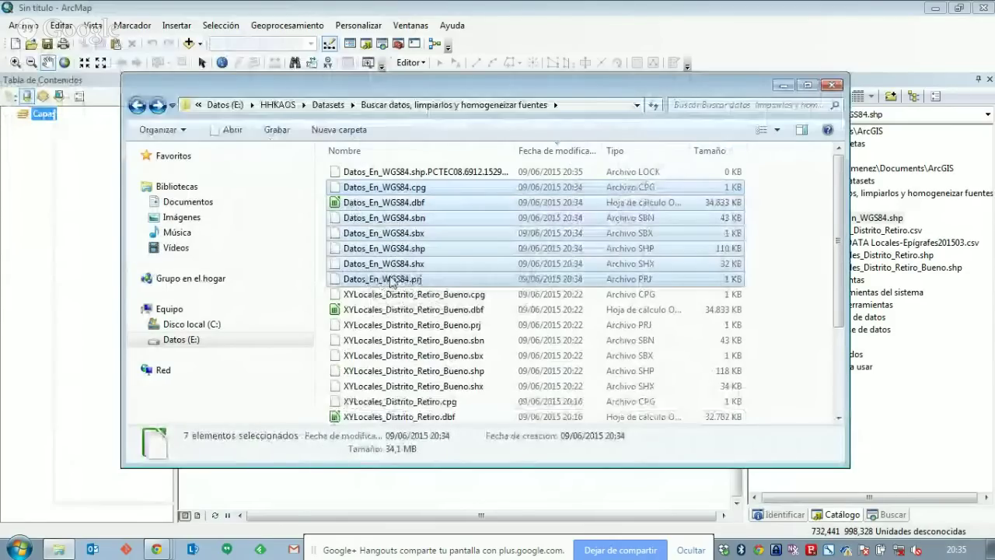
right_click(391, 280)
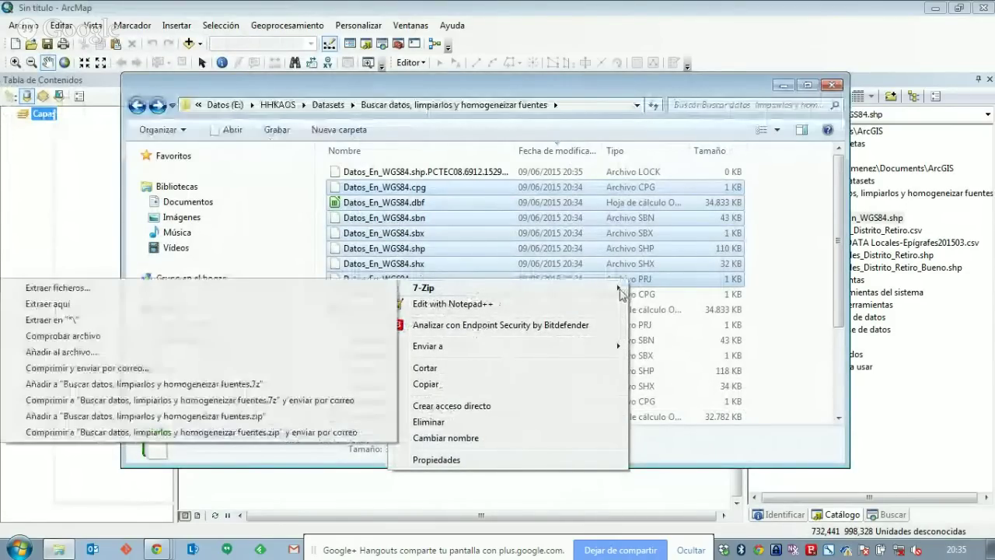
click(293, 418)
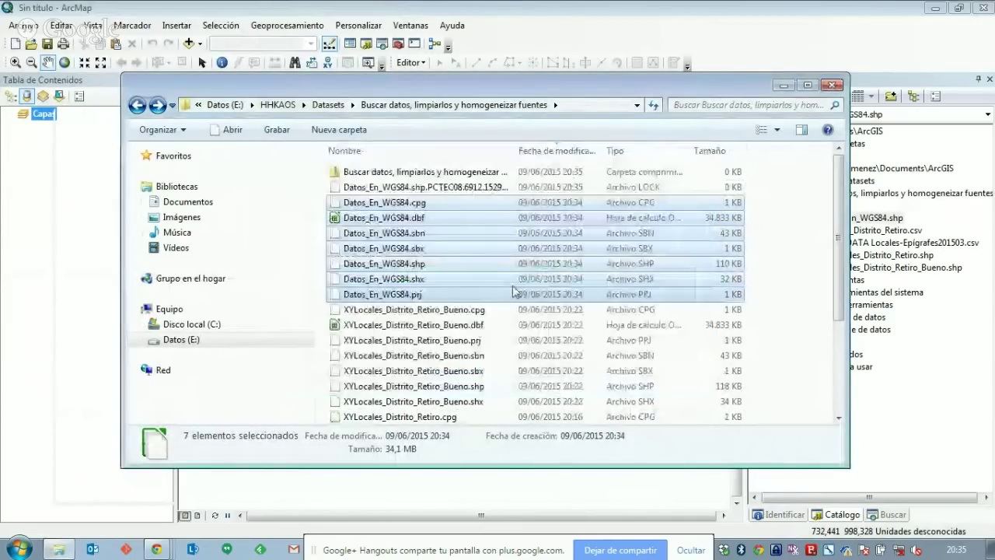
Rename the new archive to Datos_en_WGS84.zip
drag(434, 293, 467, 257)
scroll(459, 288, down, 3)
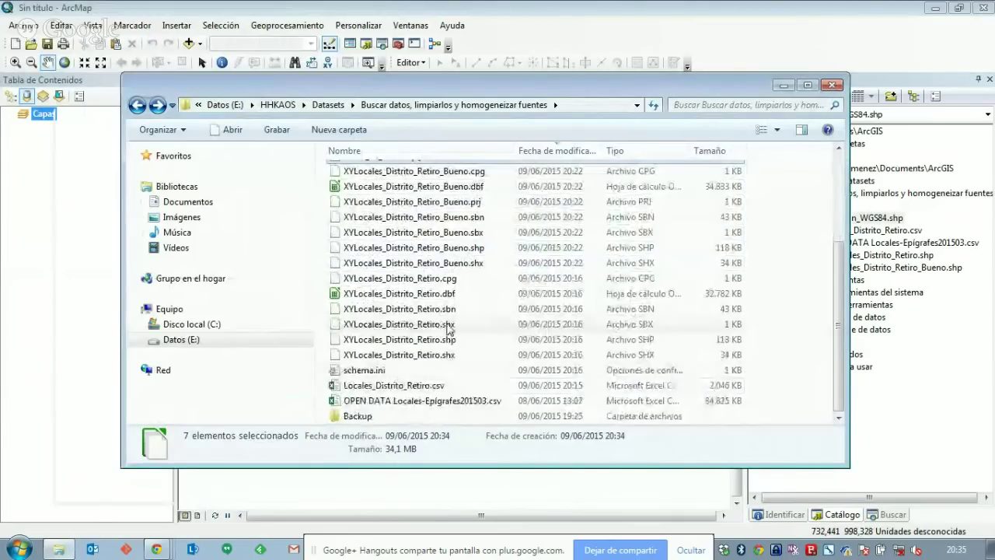
scroll(459, 312, up, 3)
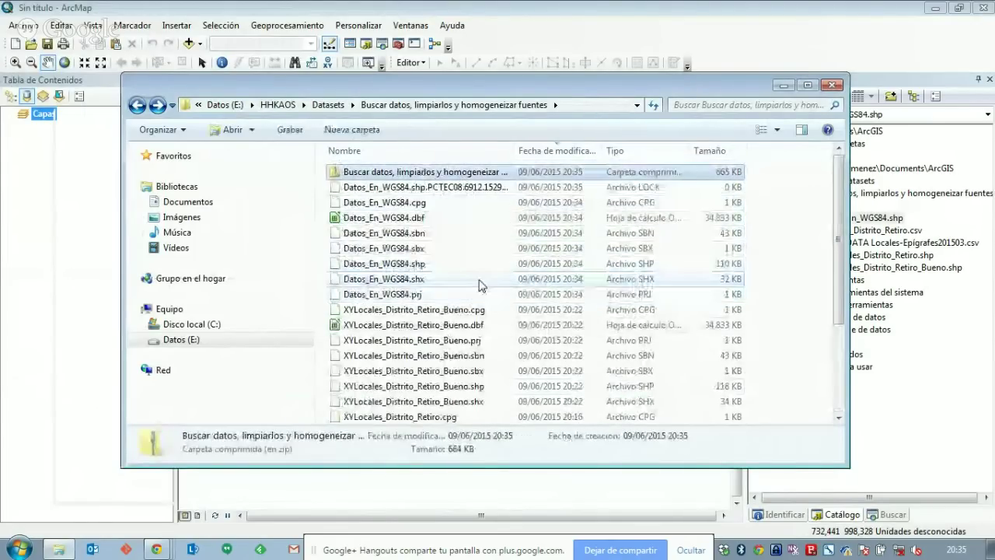
key(BackSpace)
text(Datos_)
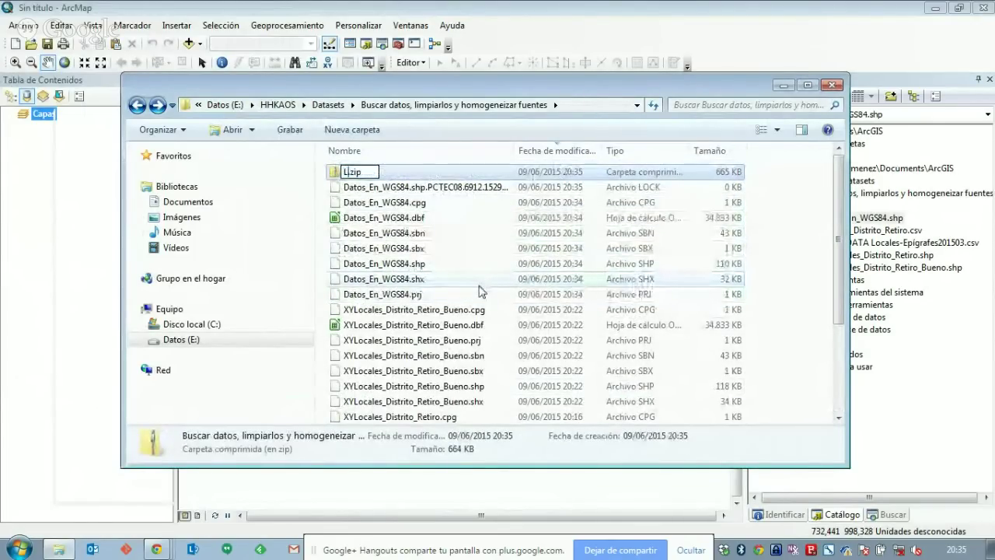
text(en_WGS)
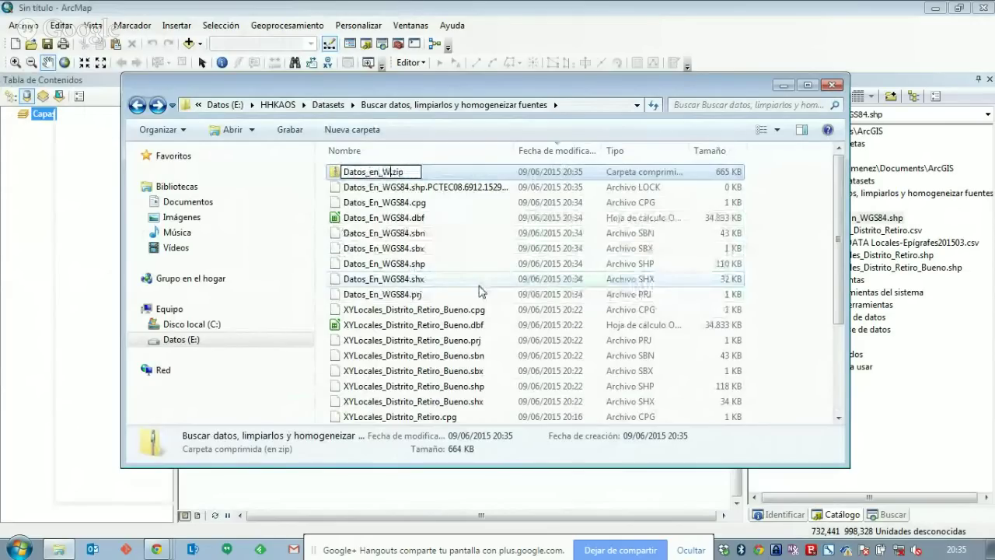
text(84)
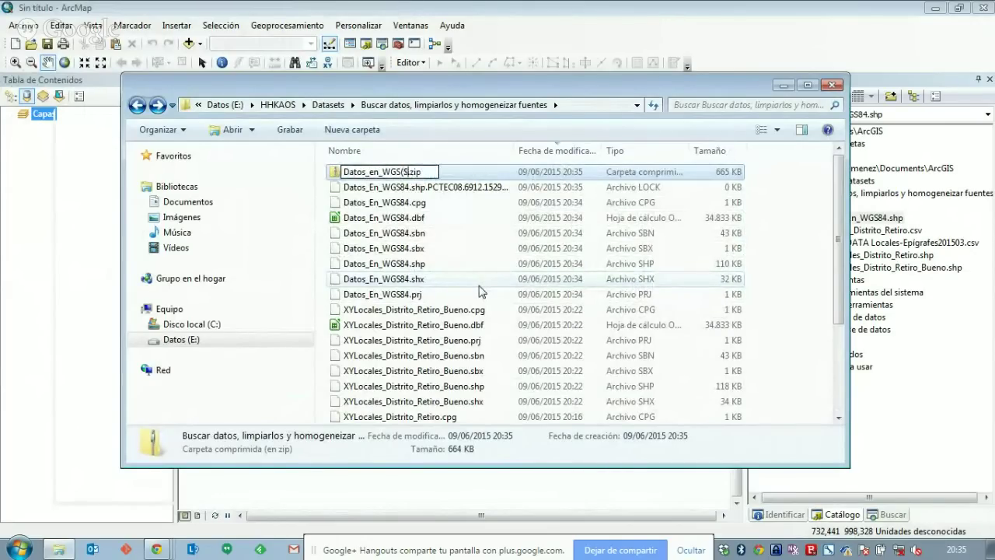
key(Return)
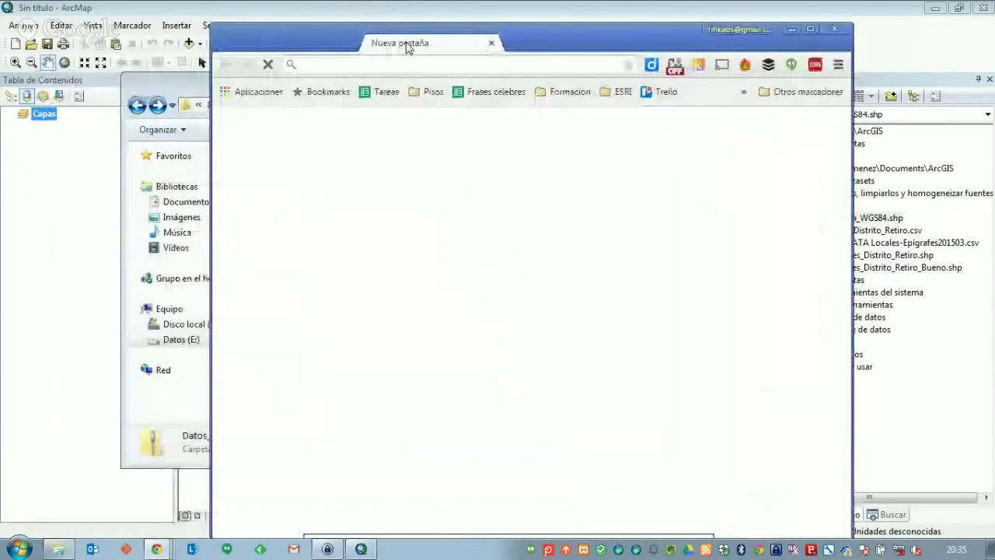
Go to arcgis.com in Chrome and open its Iniciar sesión page
text(arcgis.com)
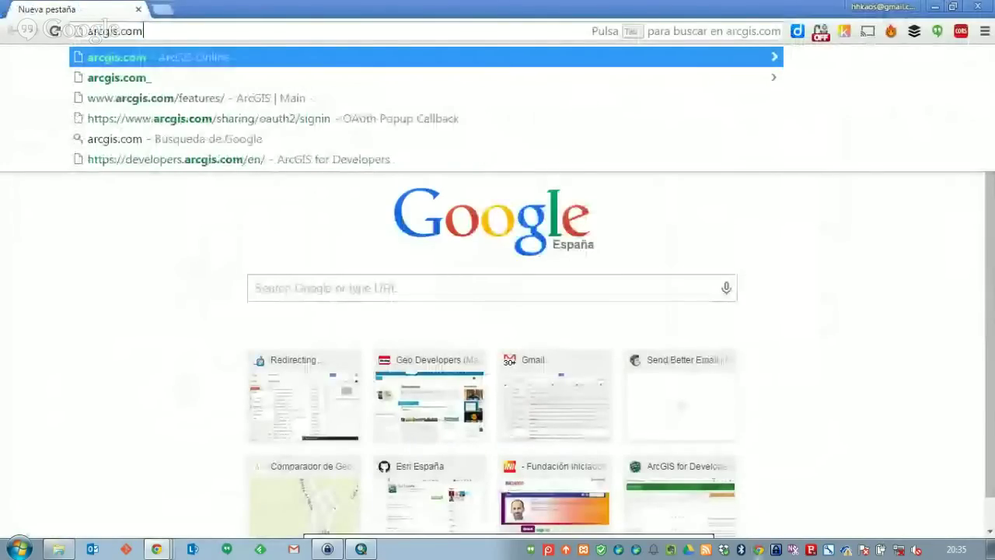
key(Return)
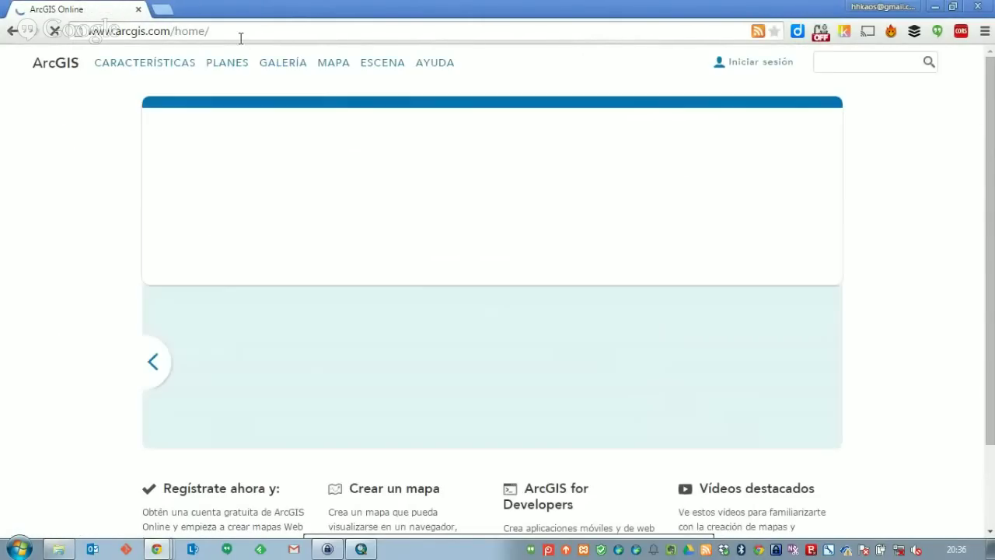
click(751, 69)
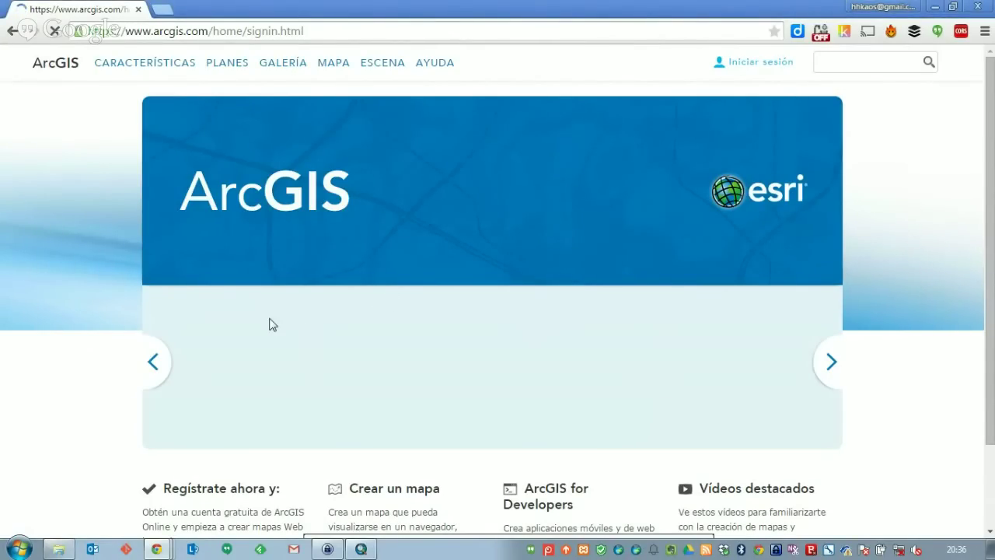
Quit Evernote from the system tray
key(alt+Tab)
key(alt+Tab)
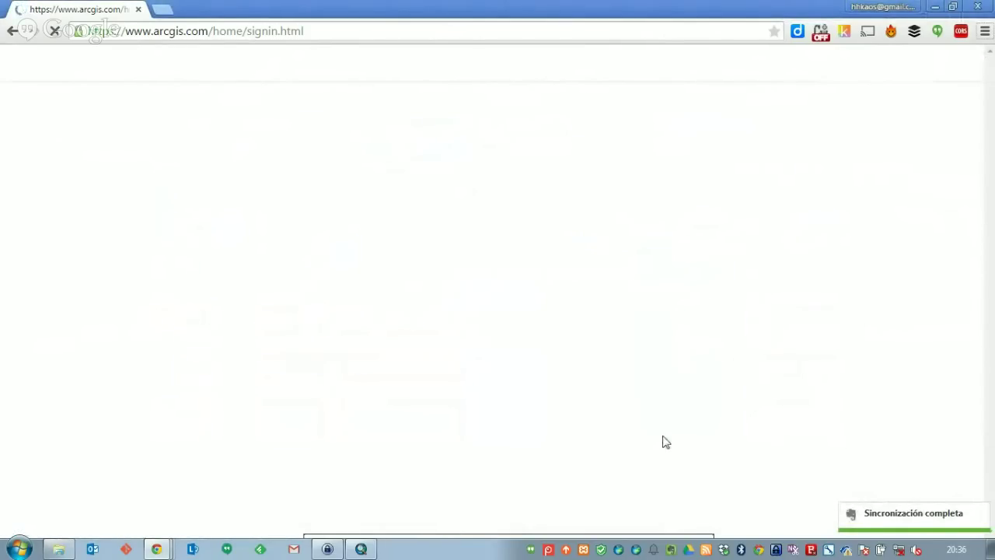
right_click(671, 549)
key(Escape)
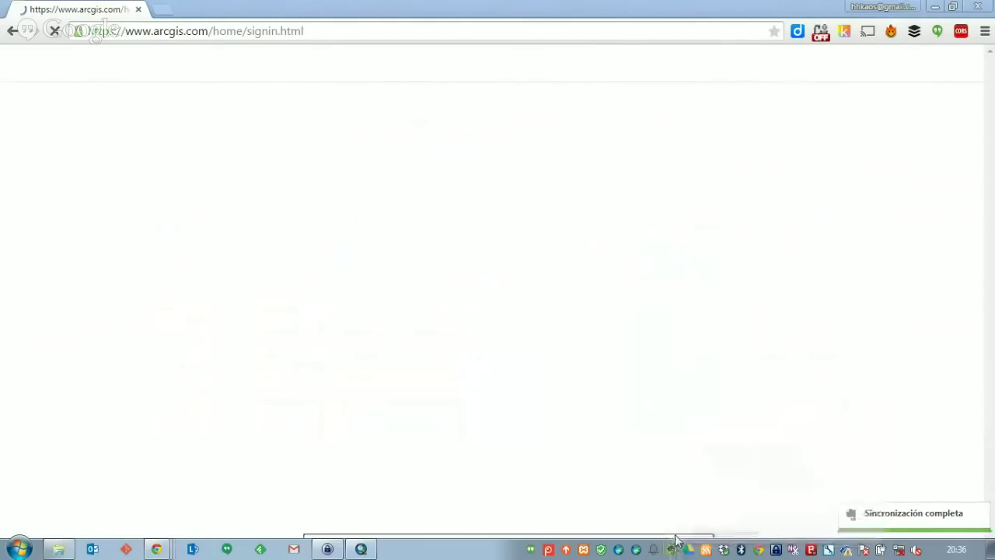
click(562, 309)
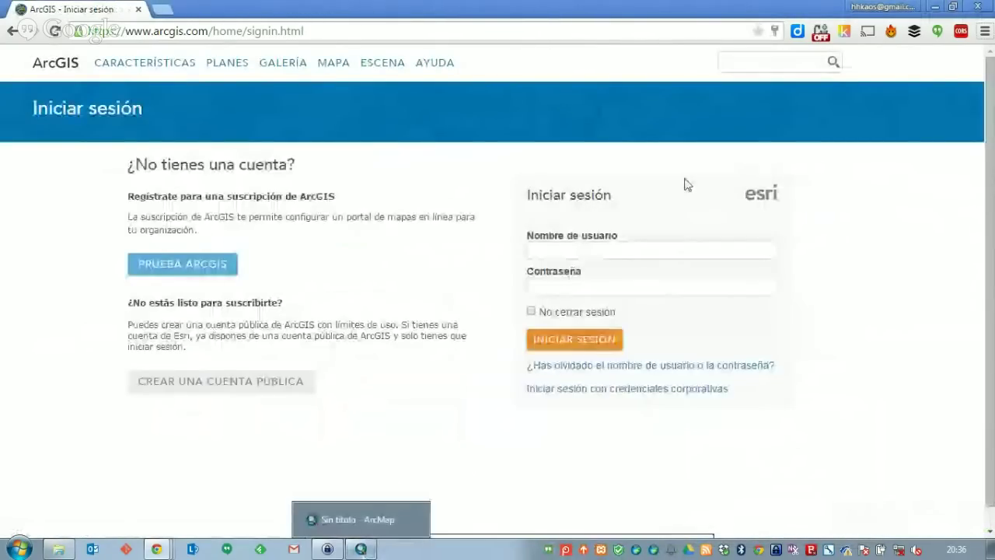
Sign in to ArcGIS Online with the account username and password
click(618, 250)
text(linus)
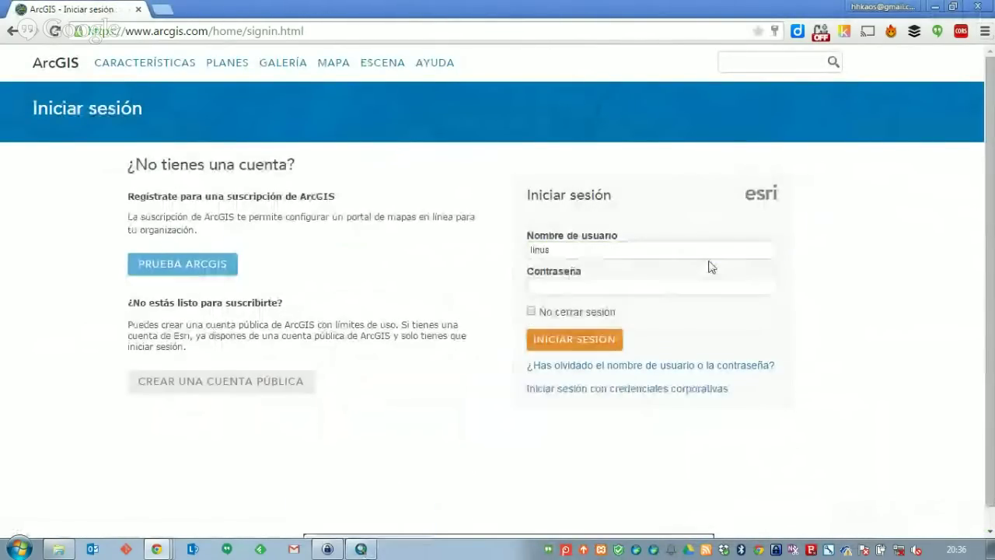
text(Torivo)
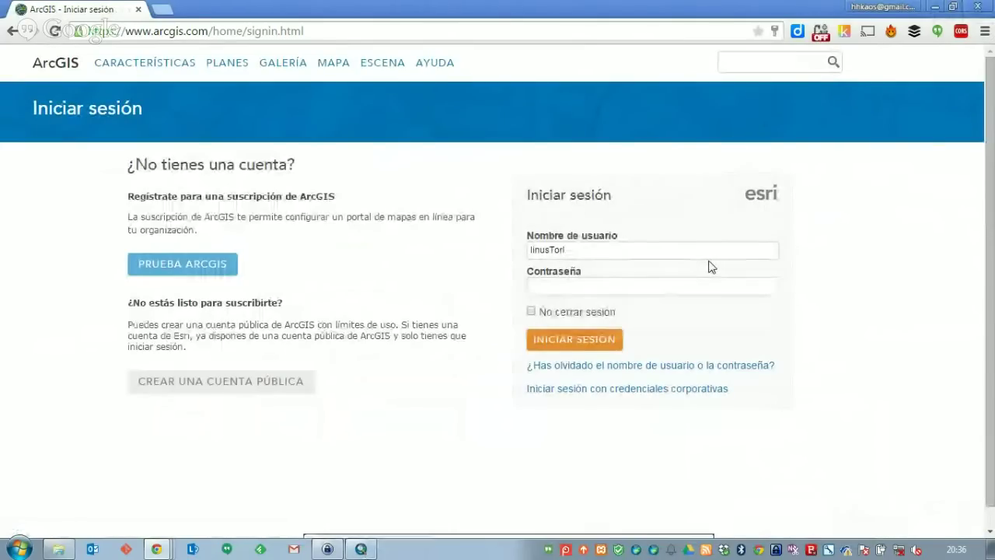
key(BackSpace)
key(BackSpace)
text(valds)
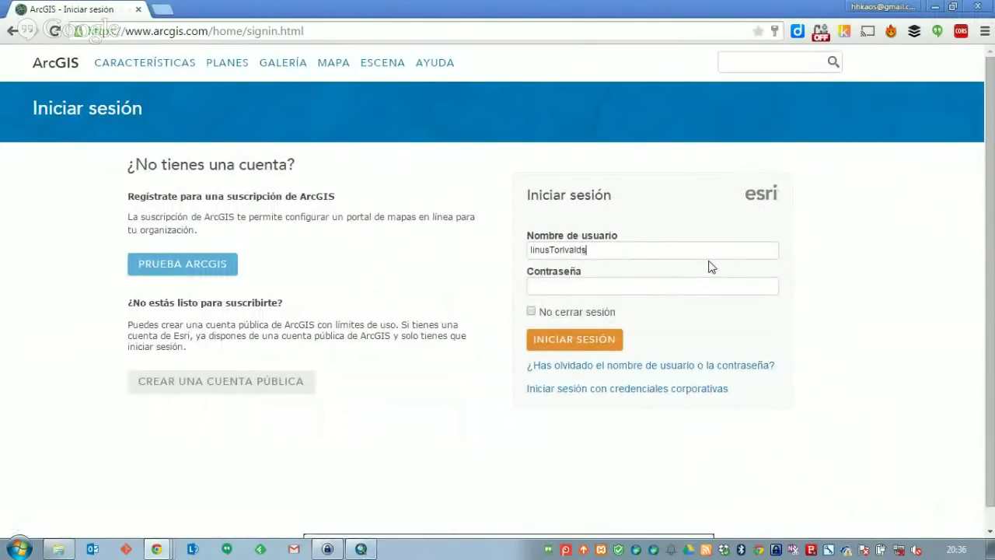
text(*****)
key(Return)
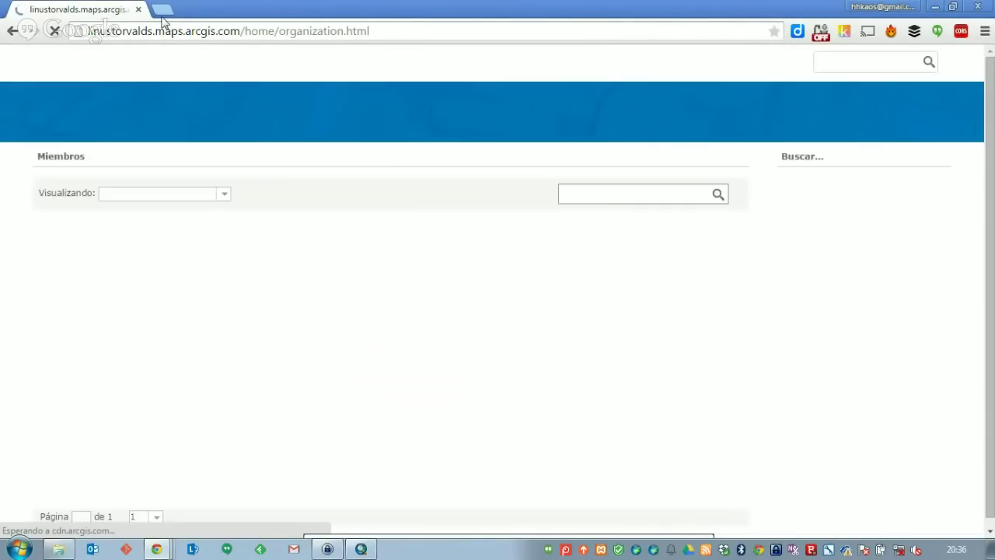
Visit the ArcGIS for Developers site in a new tab, then return and open Mi contenido
key(ctrl+t)
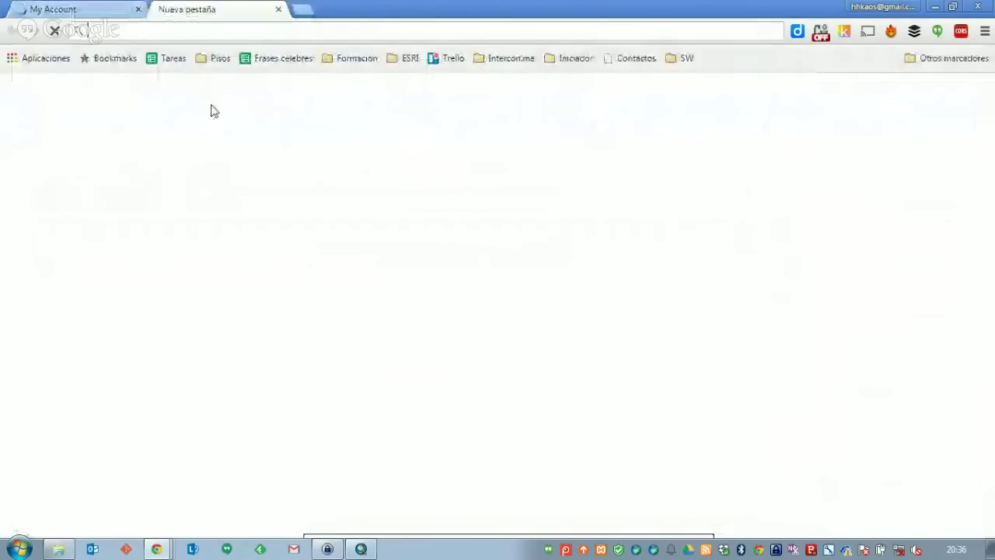
text(developers.arcgis.com/en/)
key(Return)
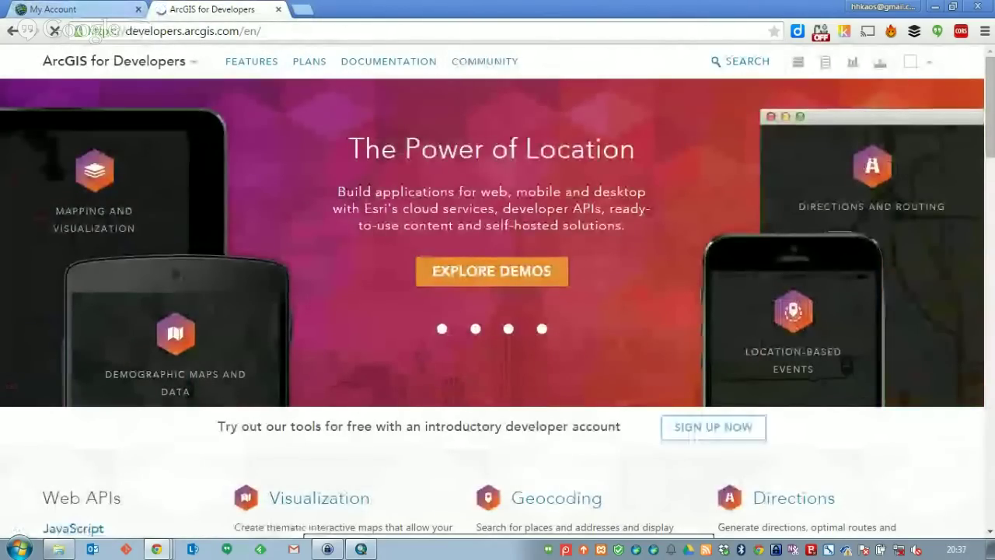
click(695, 434)
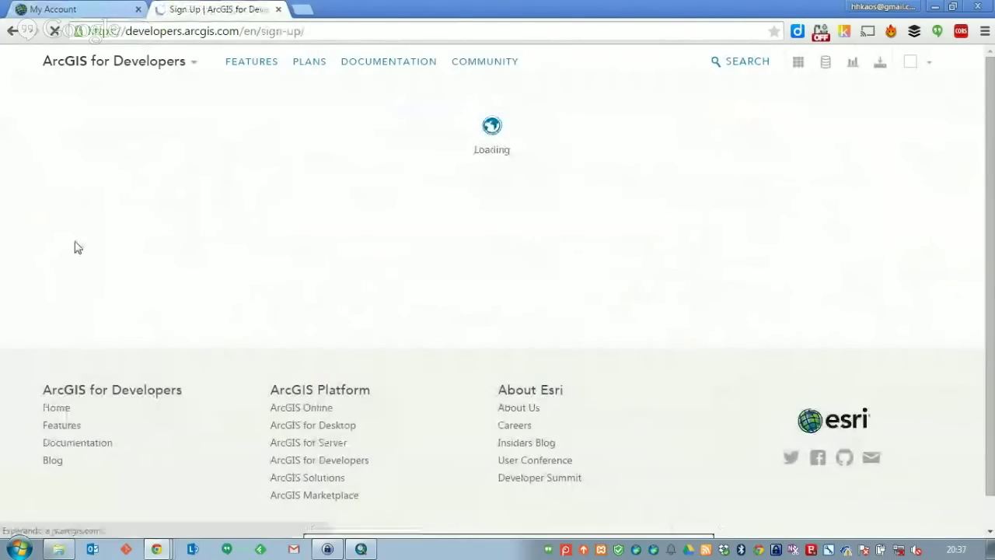
click(59, 11)
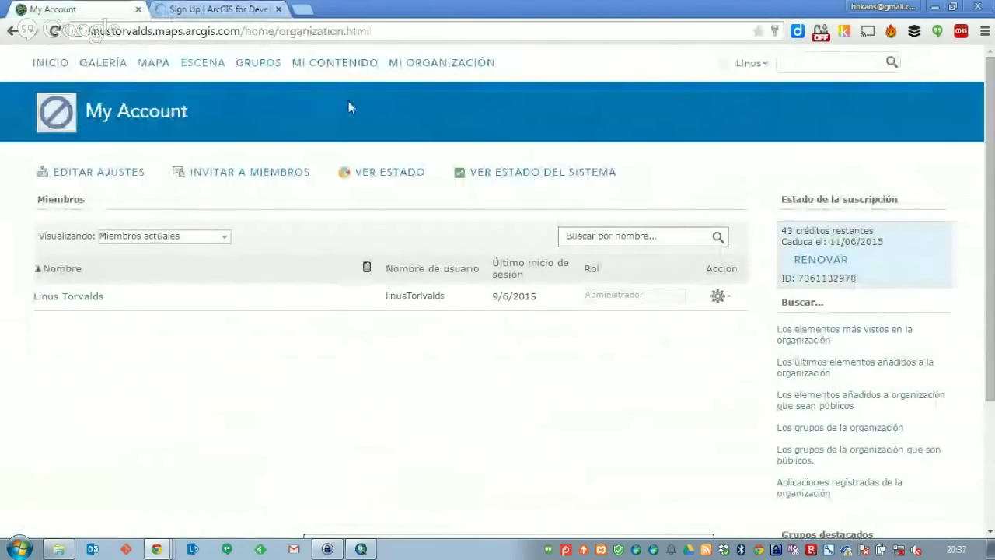
click(335, 69)
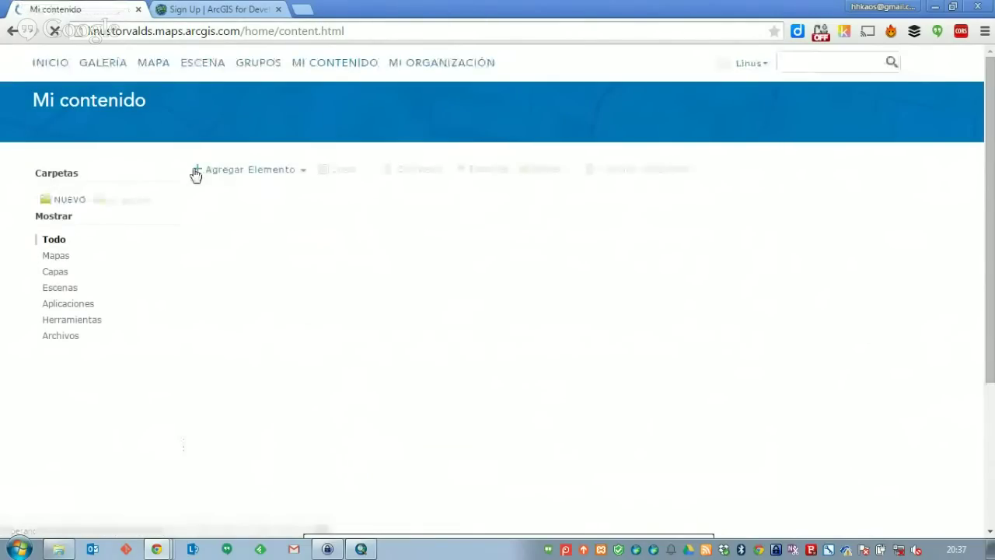
Add an item from the computer, choosing Datos_en_WGS84.zip from the Buscar datos folder
click(227, 171)
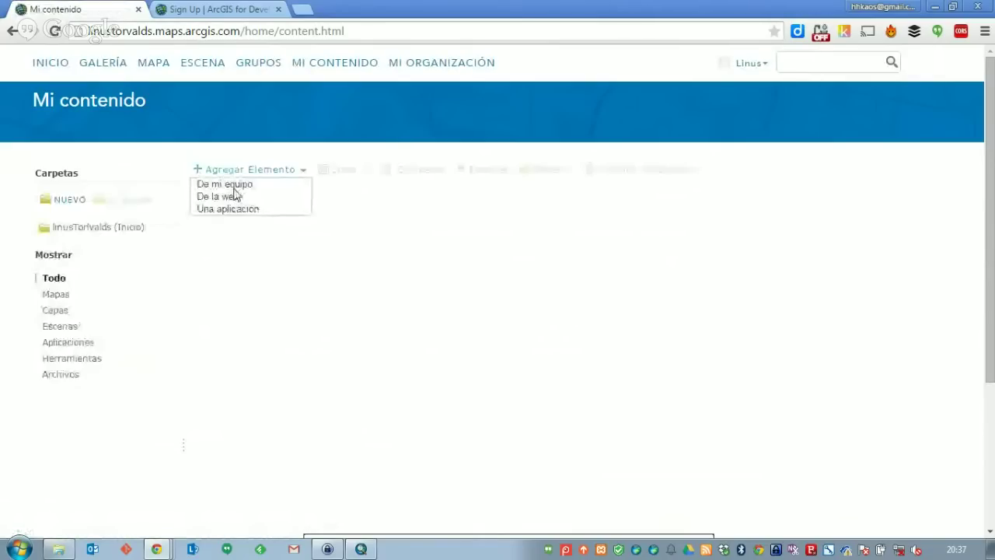
click(237, 171)
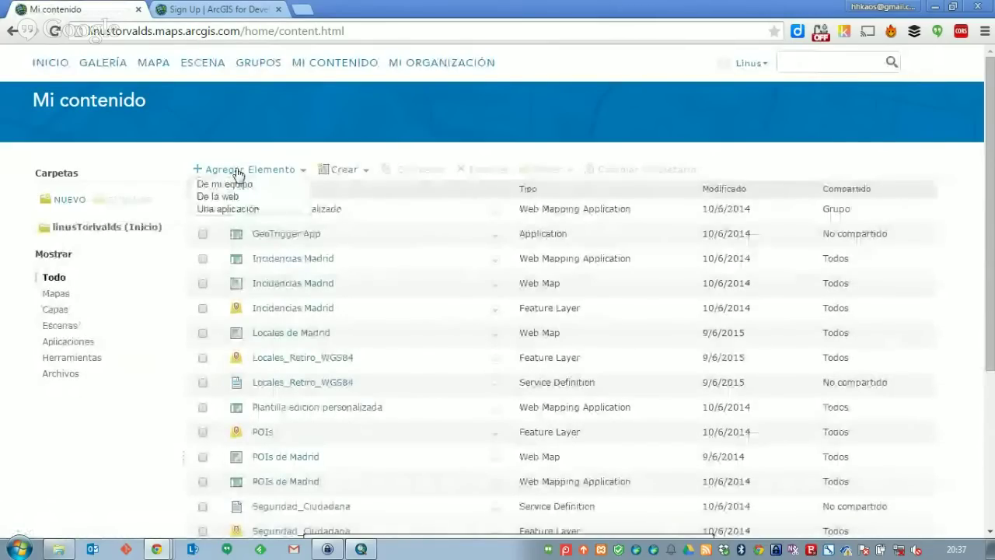
click(229, 184)
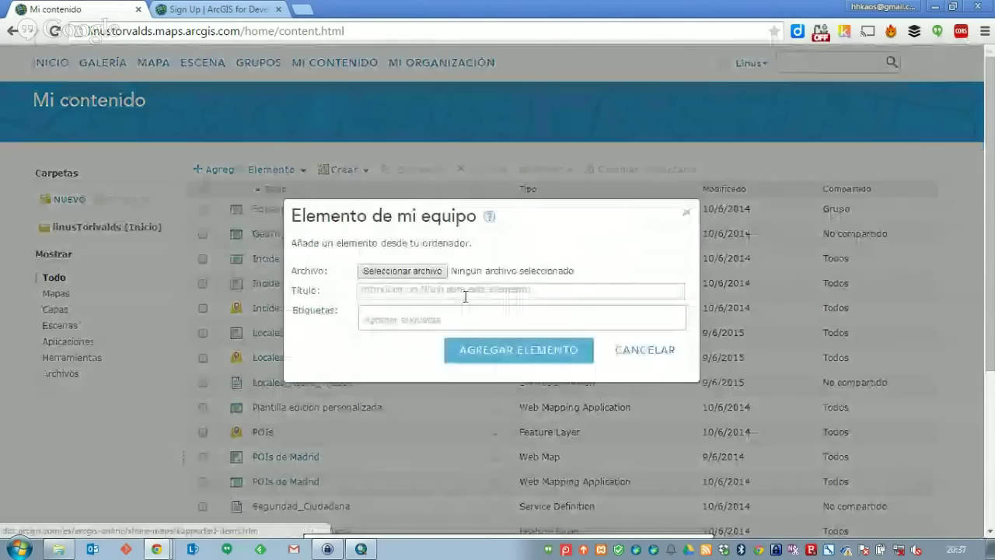
click(402, 271)
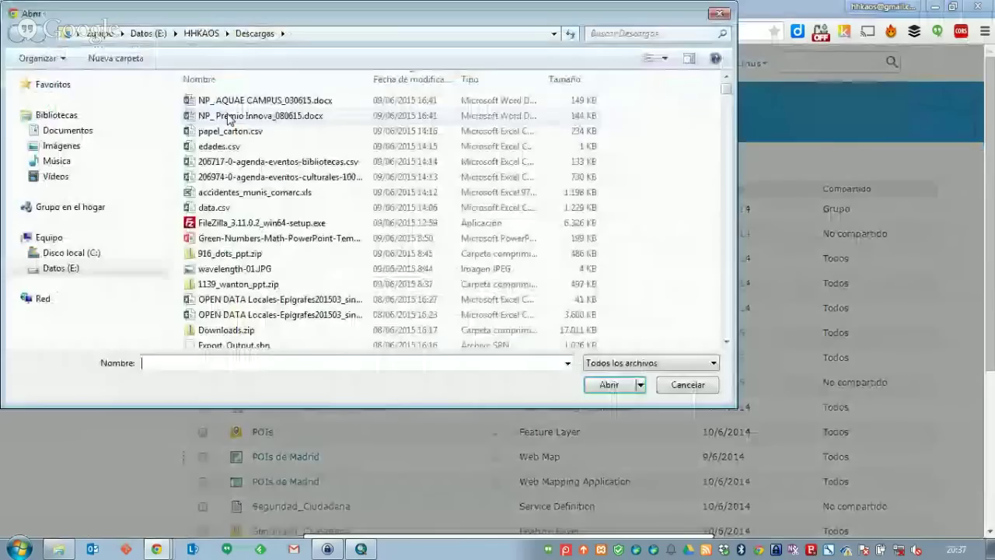
click(201, 33)
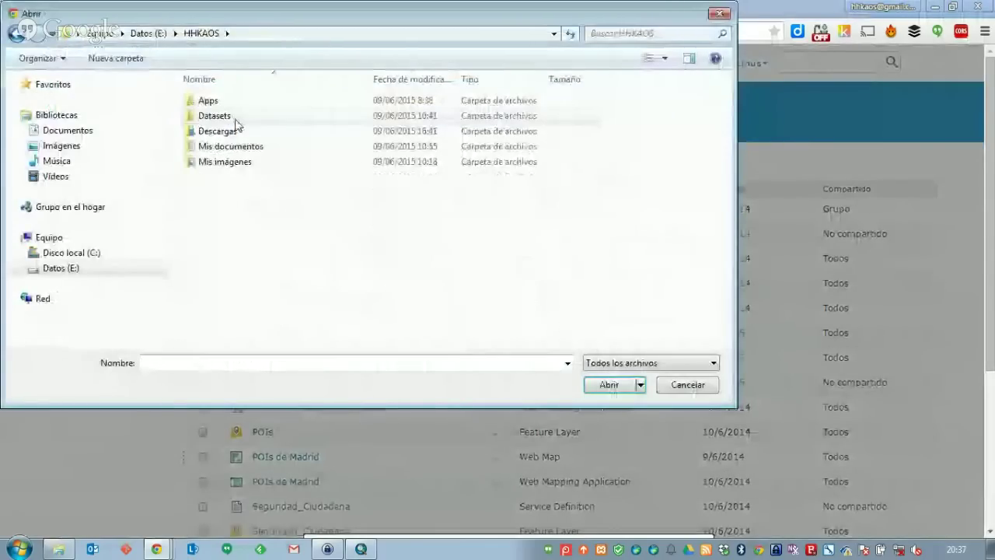
double_click(233, 127)
double_click(249, 102)
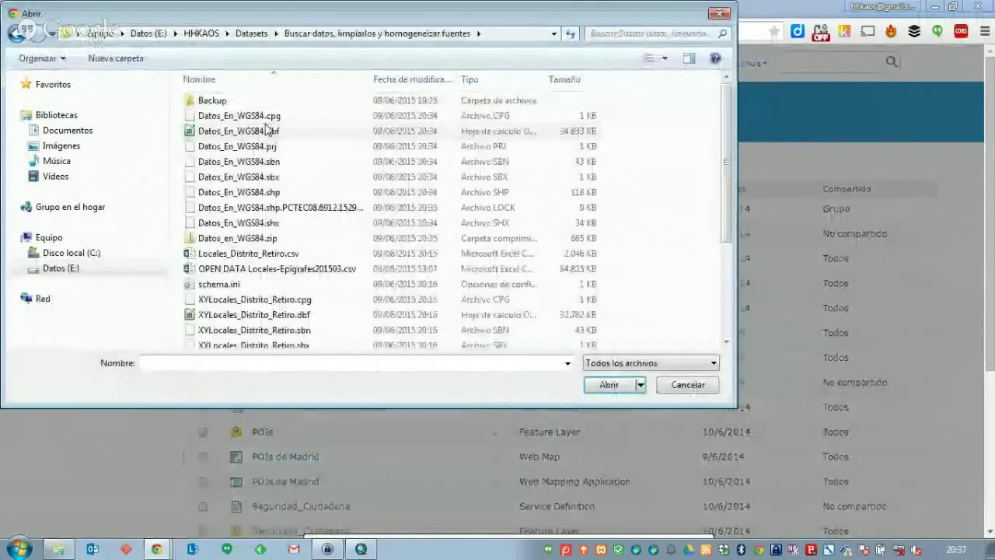
double_click(237, 238)
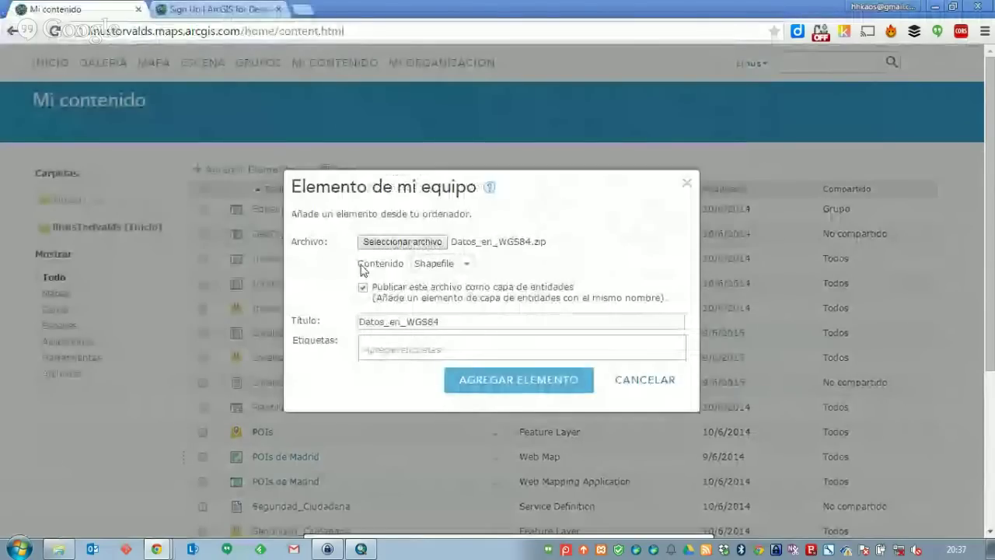
Keep Shapefile type, title it 'Locales del retiro', tag it retiro, and add the item
click(442, 264)
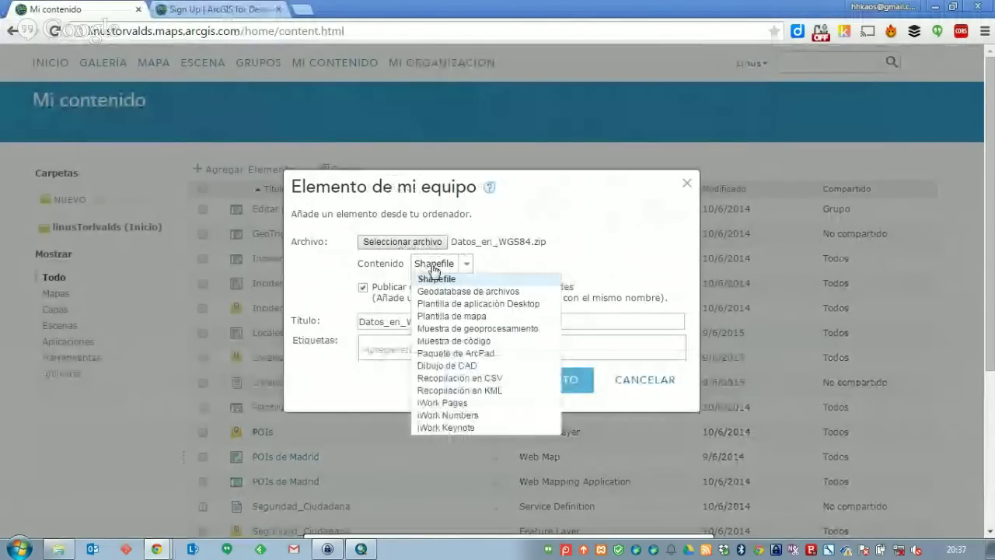
click(437, 279)
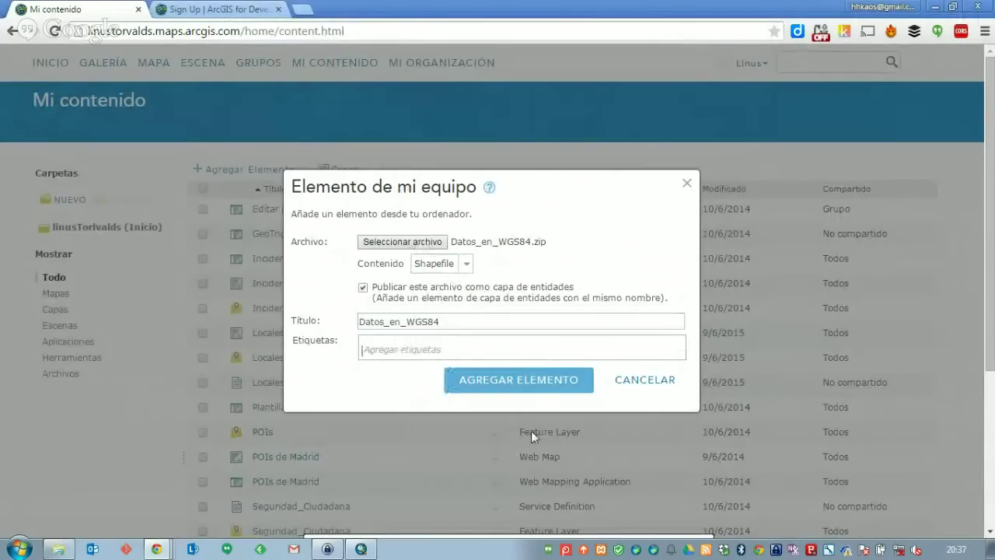
click(464, 325)
double_click(442, 322)
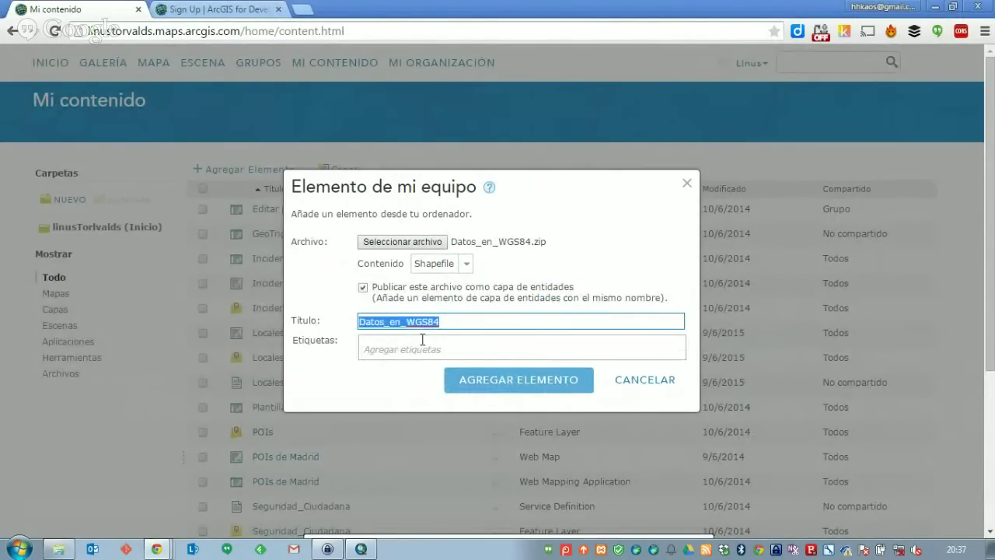
text(Lord)
key(BackSpace)
key(BackSpace)
text(cales del retiro)
key(Tab)
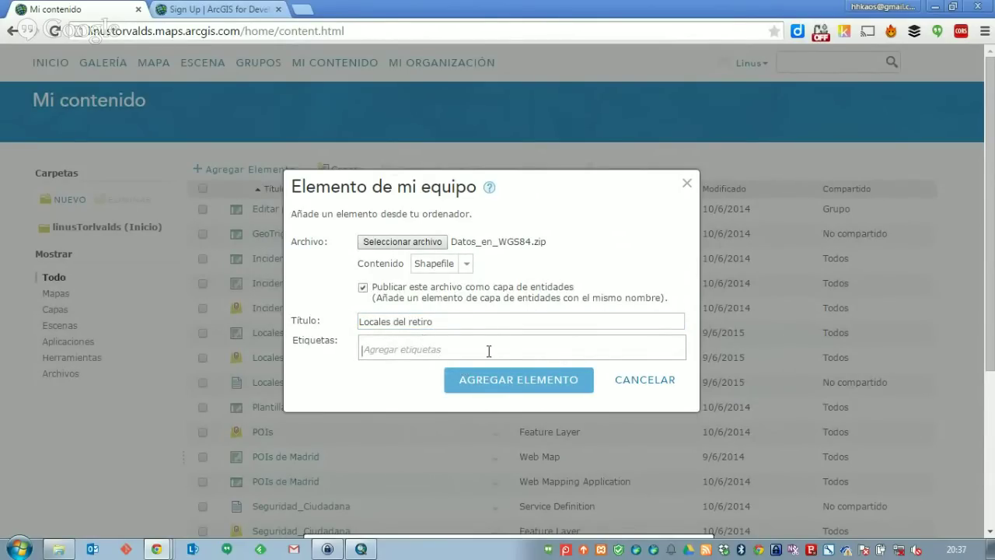
text(retiro)
key(Return)
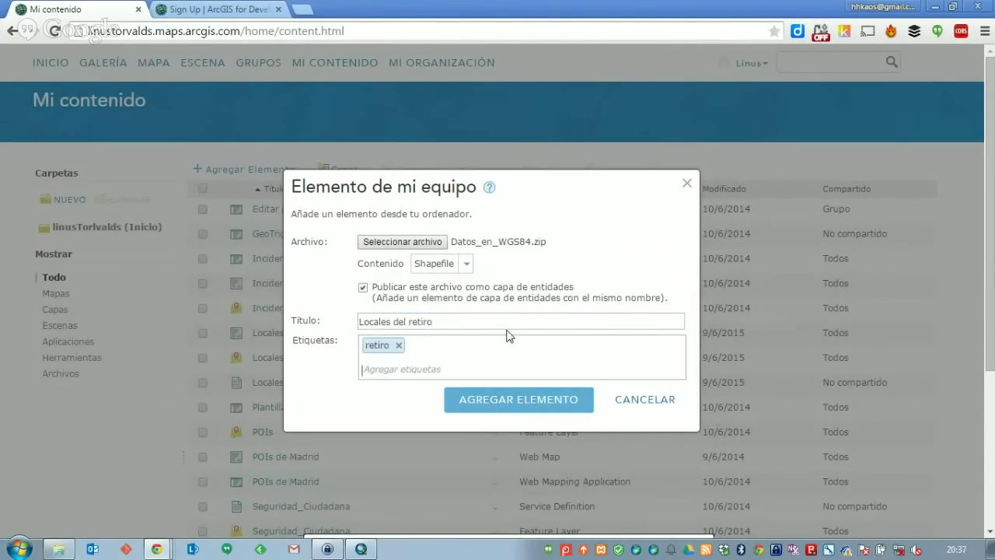
click(517, 405)
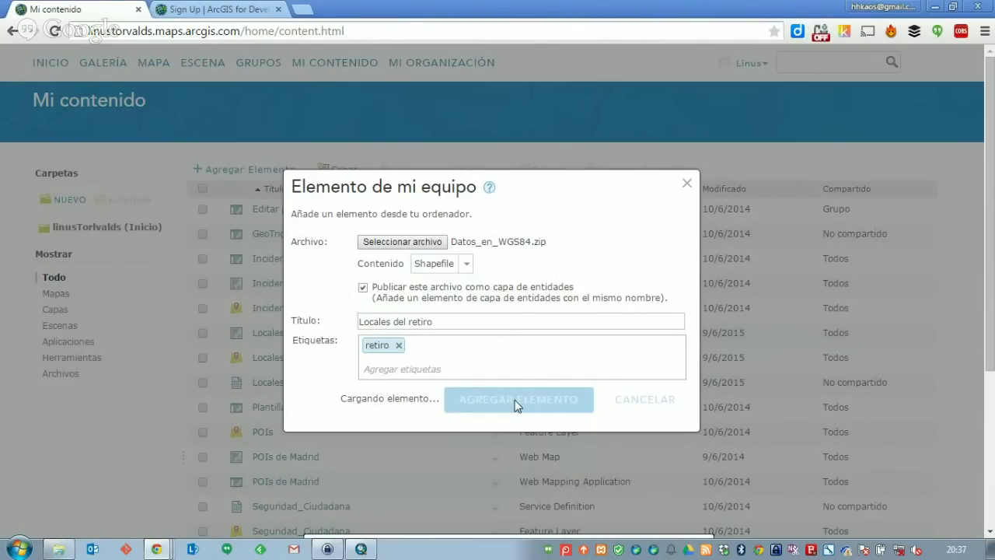
Check the data folder and the upload progress, then return to ArcMap
key(alt+Tab)
key(alt+Tab)
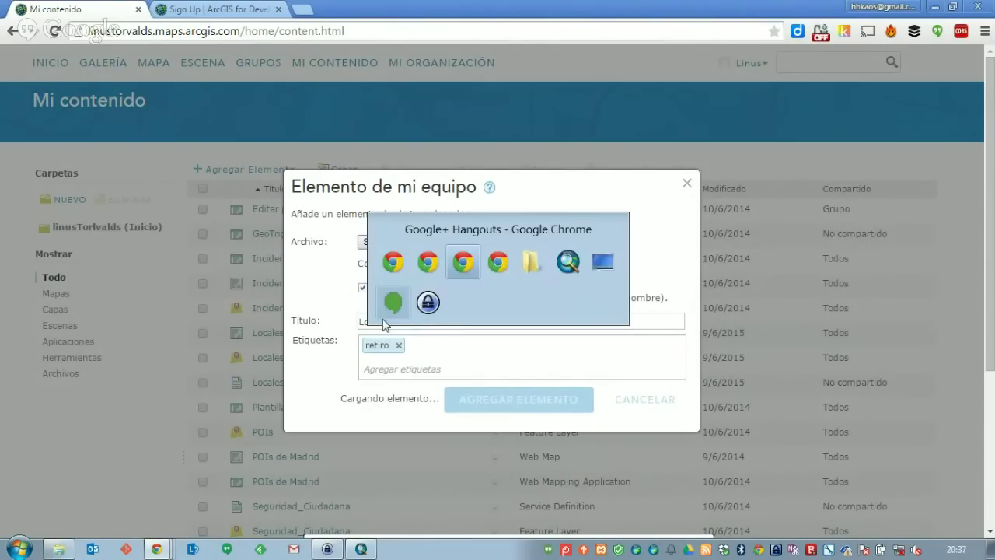
click(533, 264)
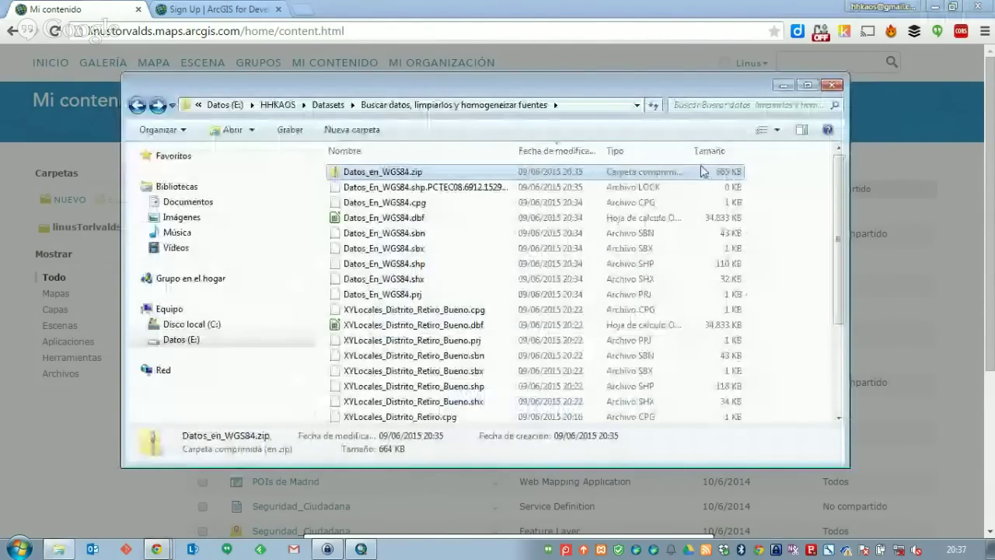
click(356, 29)
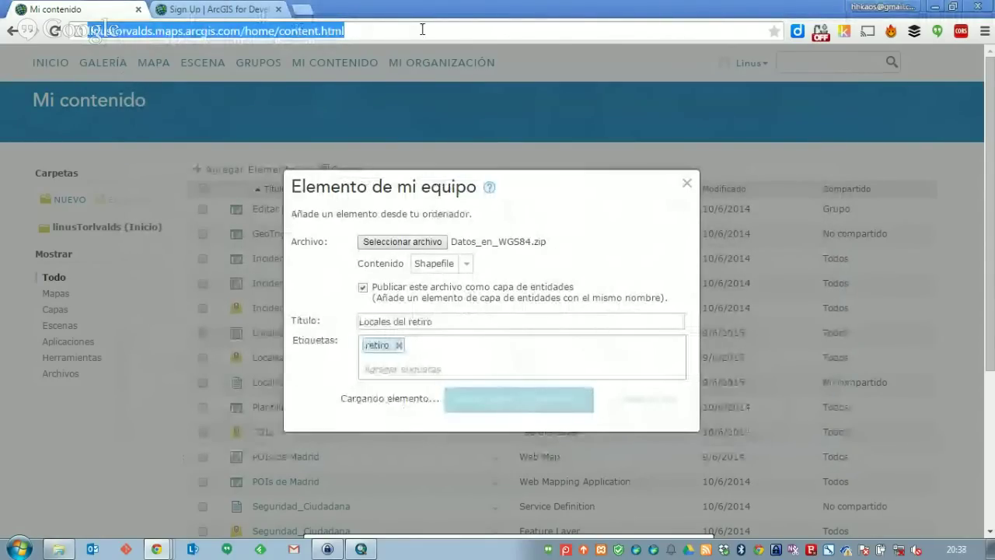
click(360, 549)
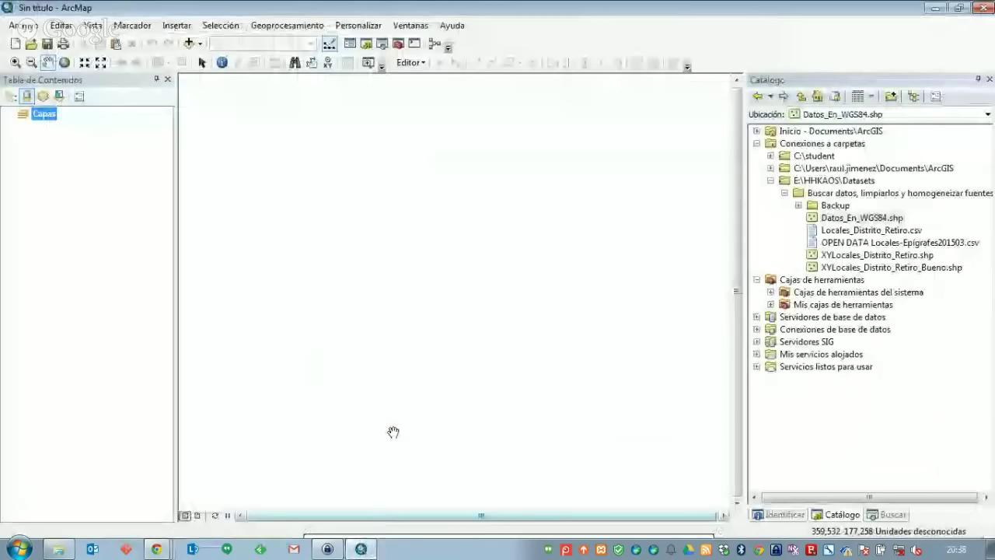
Add Datos_En_WGS84.shp to the map and sign ArcMap in to the ArcGIS Online account
drag(862, 218, 55, 140)
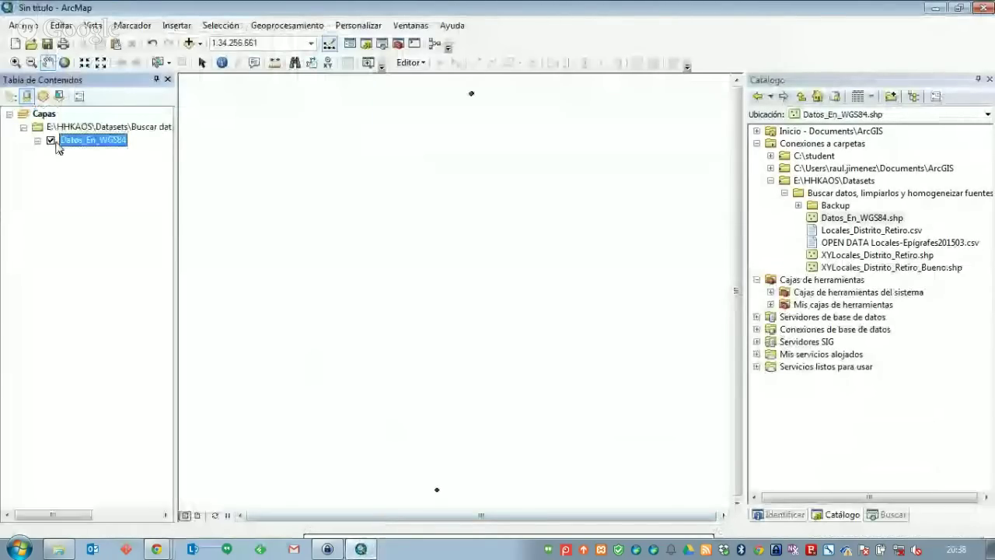
click(78, 141)
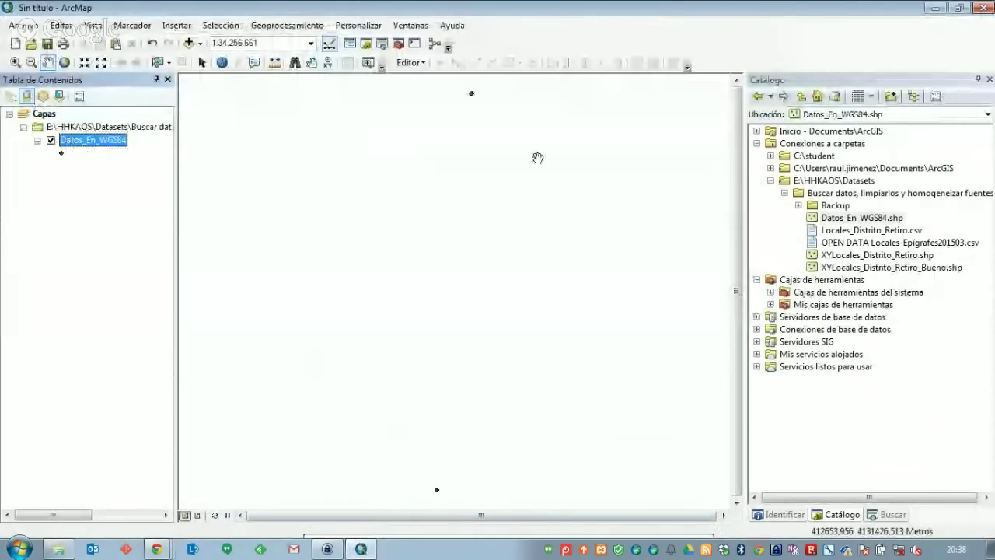
click(24, 25)
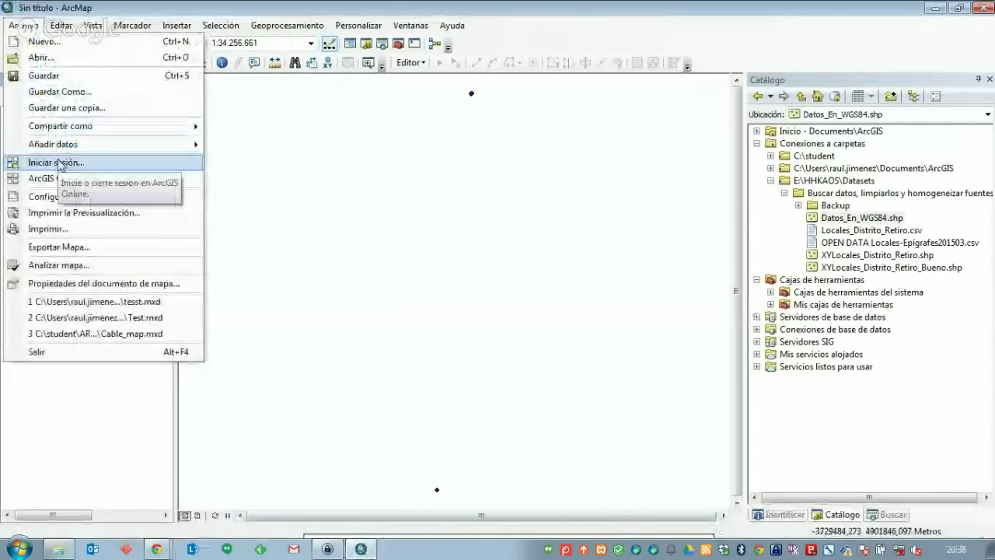
click(58, 161)
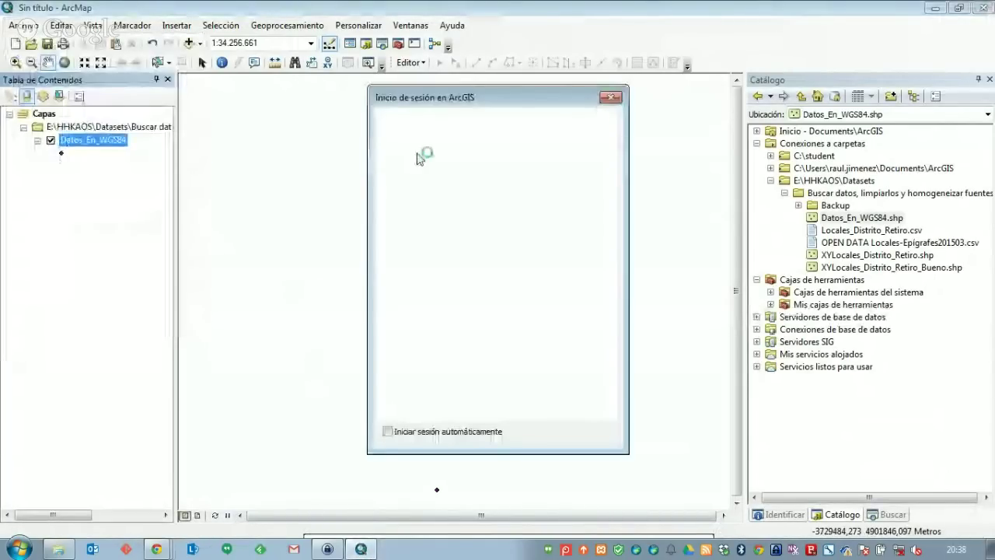
text(linusTorlvalds)
key(Tab)
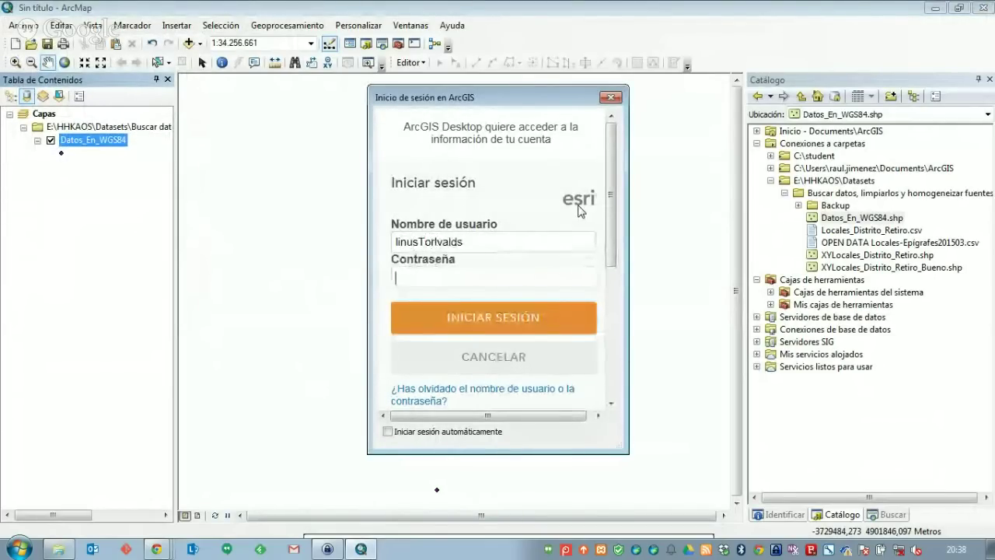
text(********)
key(Return)
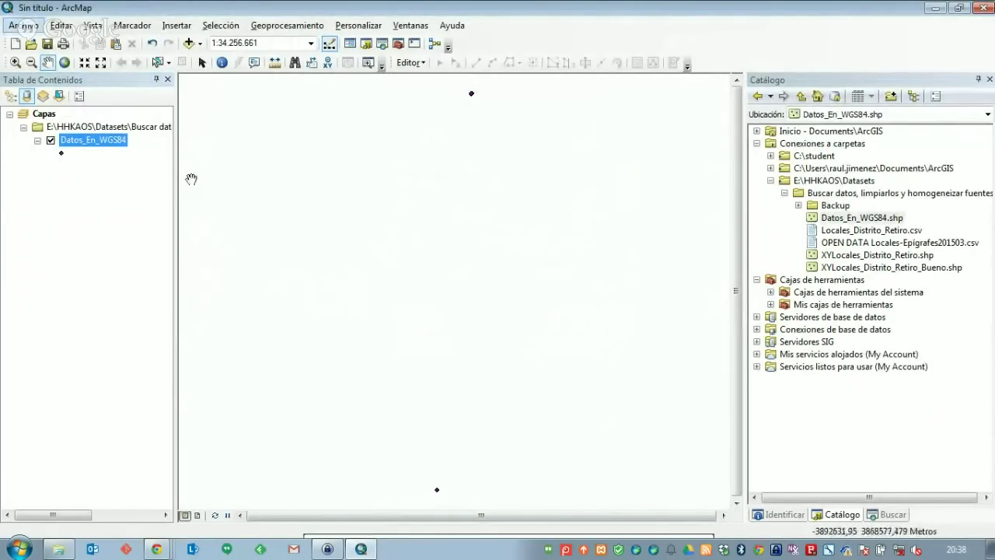
key(alt+Tab)
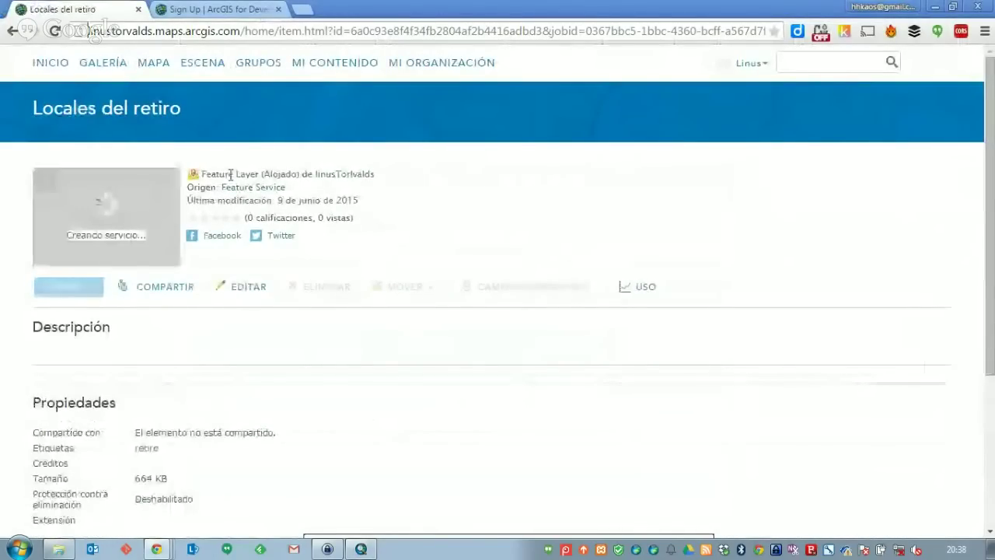
Review the Locales del retiro hosted feature layer item page, then return to ArcMap
drag(203, 173, 325, 176)
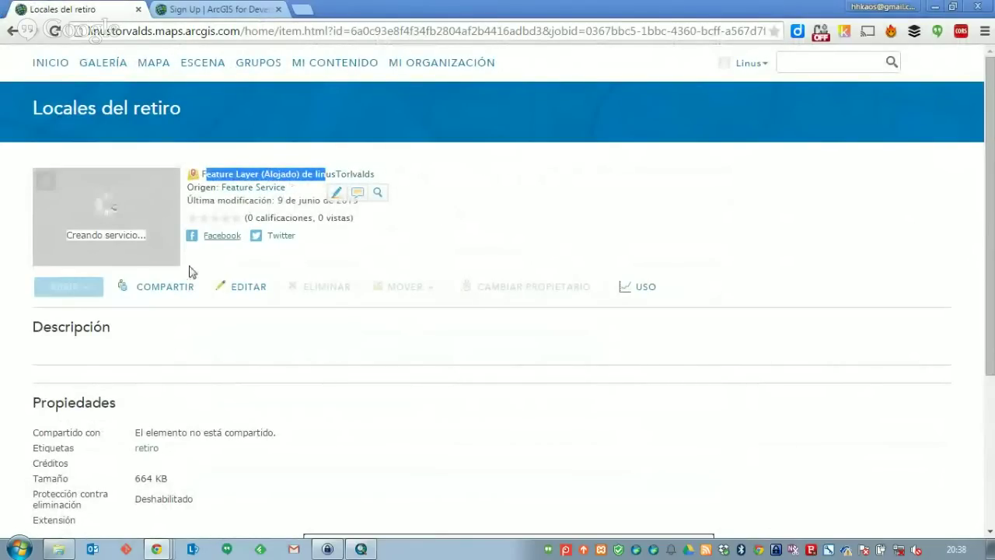
scroll(287, 409, down, 3)
scroll(291, 409, up, 3)
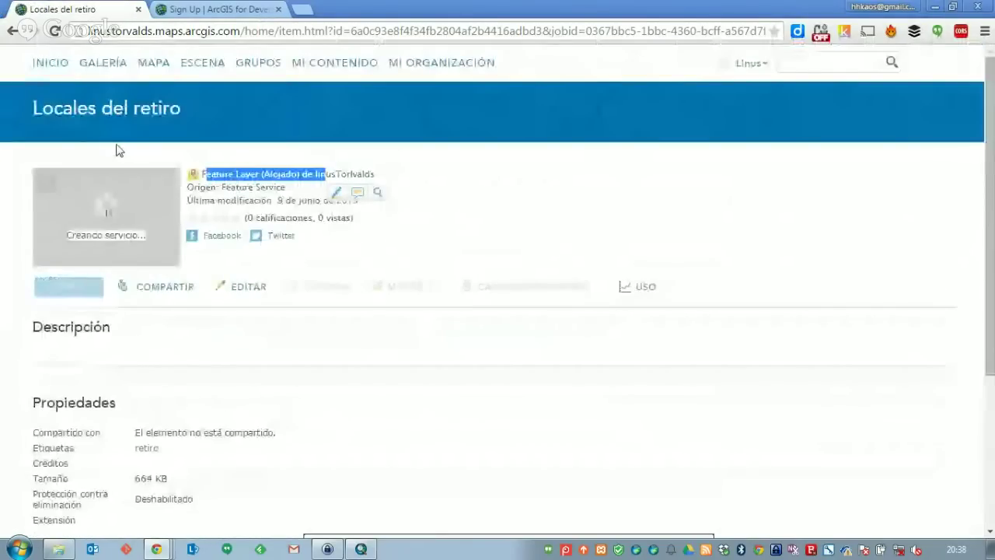
key(alt+Tab)
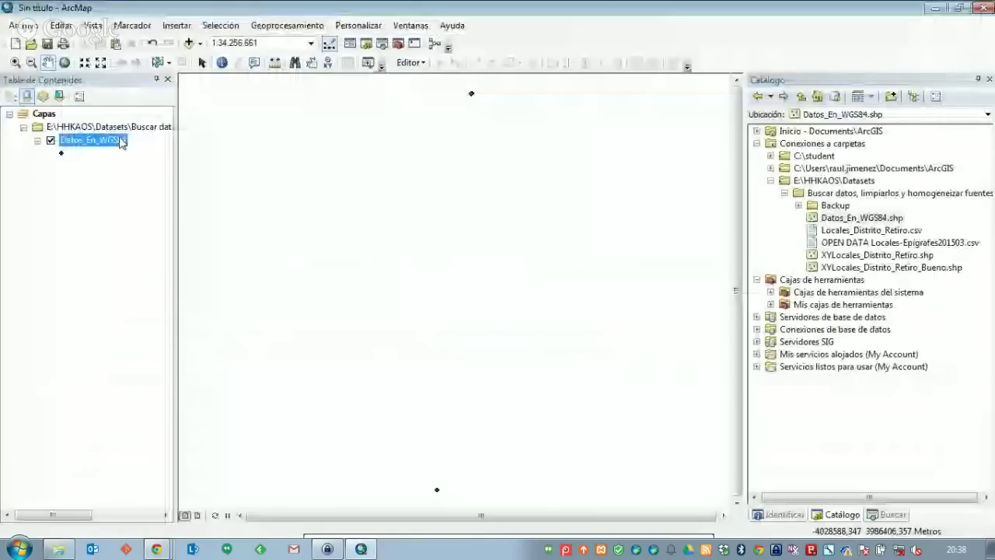
Start sharing the map as a new service
click(23, 25)
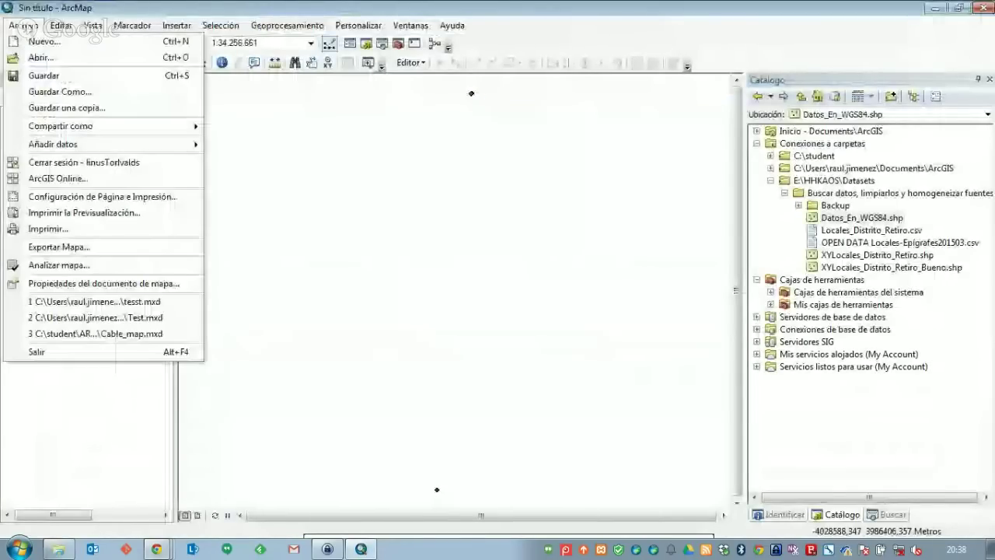
mouse_move(181, 125)
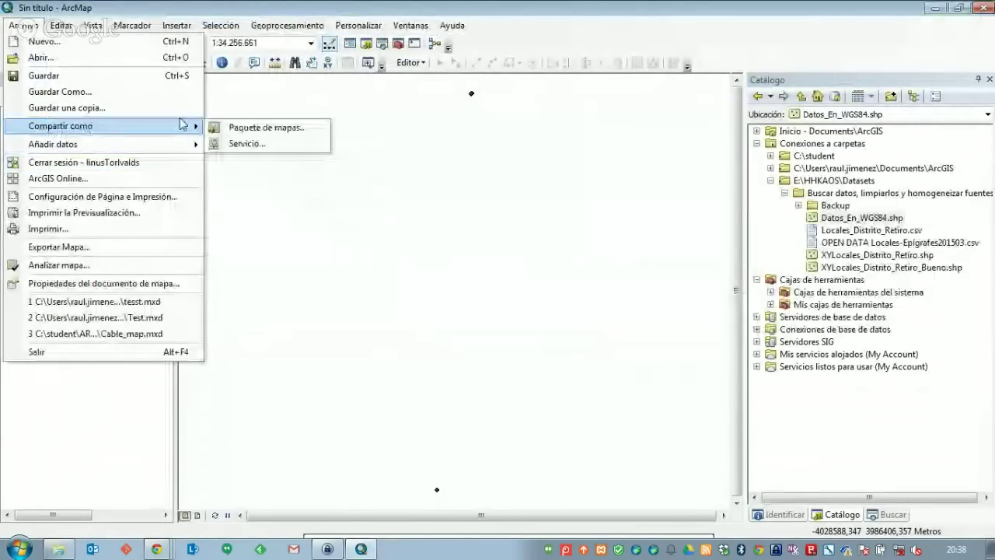
click(246, 143)
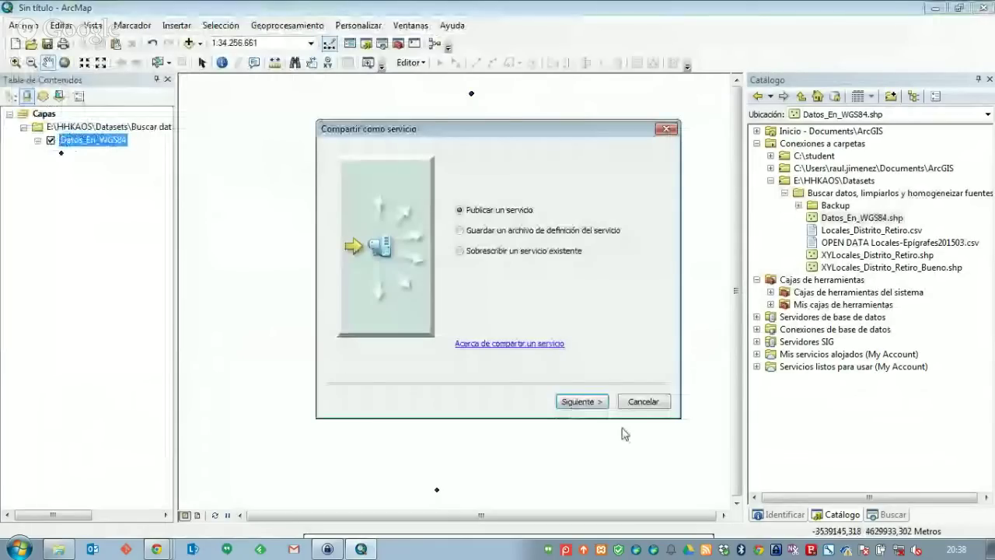
click(596, 403)
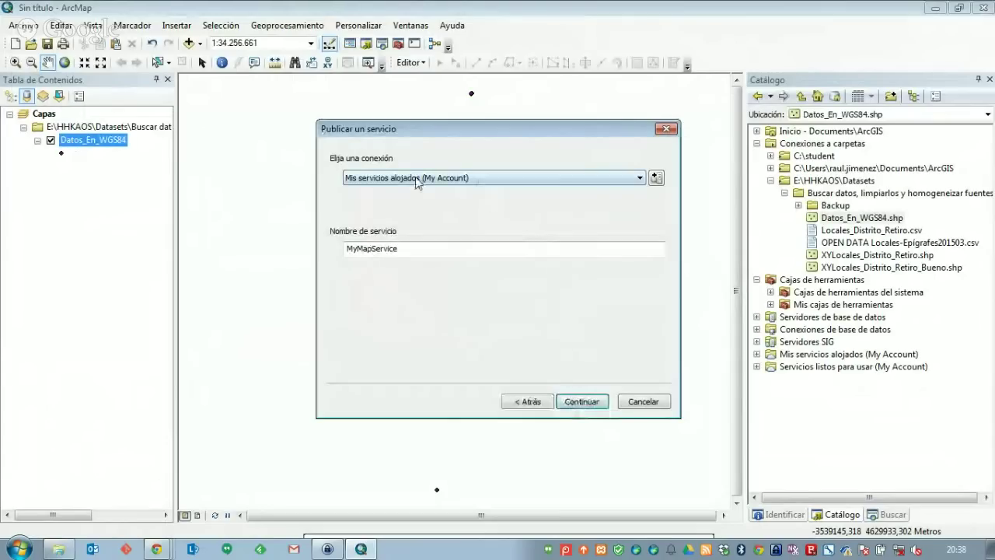
Keep the Mis servicios alojados connection and name the service El_Retiro_dsd_ArcMAP
click(371, 184)
click(371, 185)
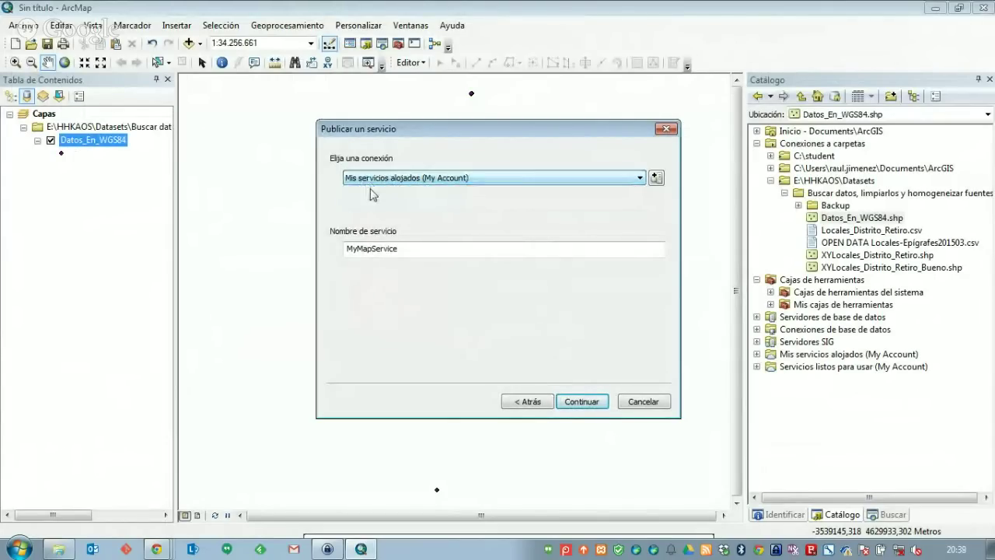
double_click(376, 248)
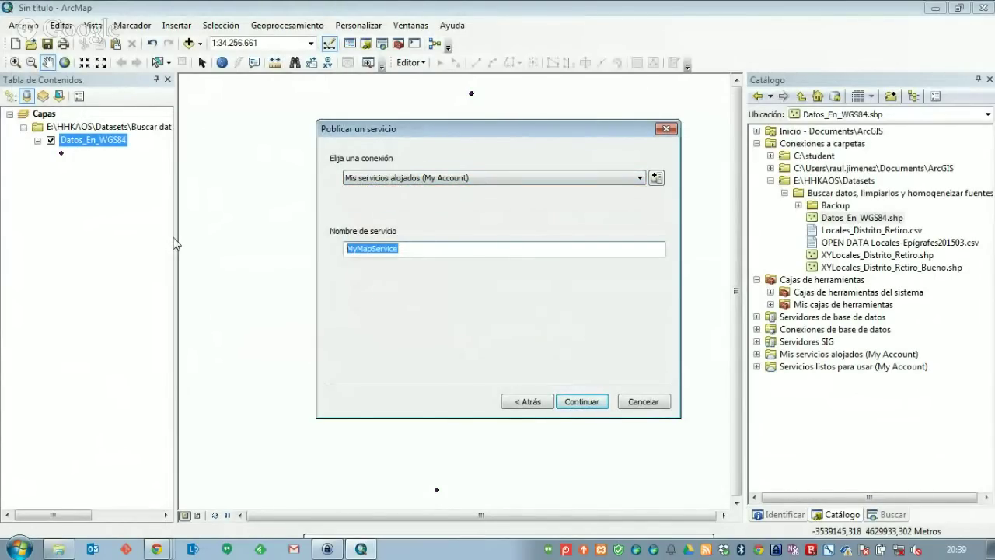
text(EL)
key(BackSpace)
text(_Retiro_d)
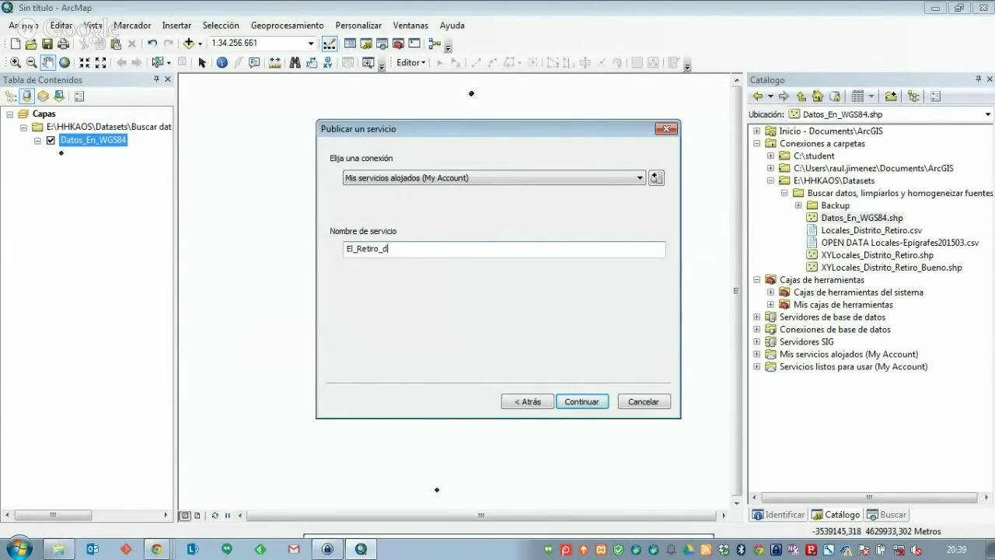
text(rcMAP)
click(591, 402)
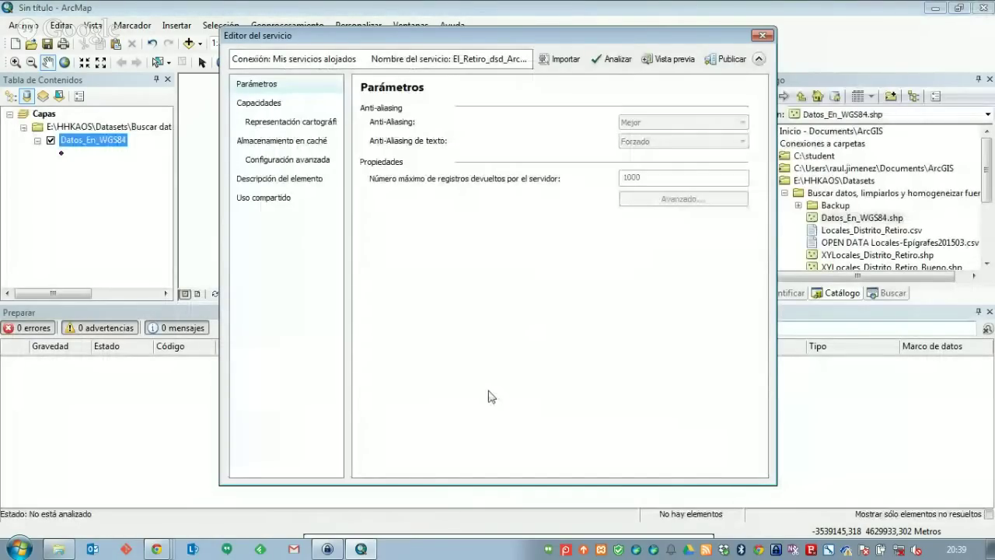
Enable Feature Access and turn off the Representación cartográfica capability
click(258, 103)
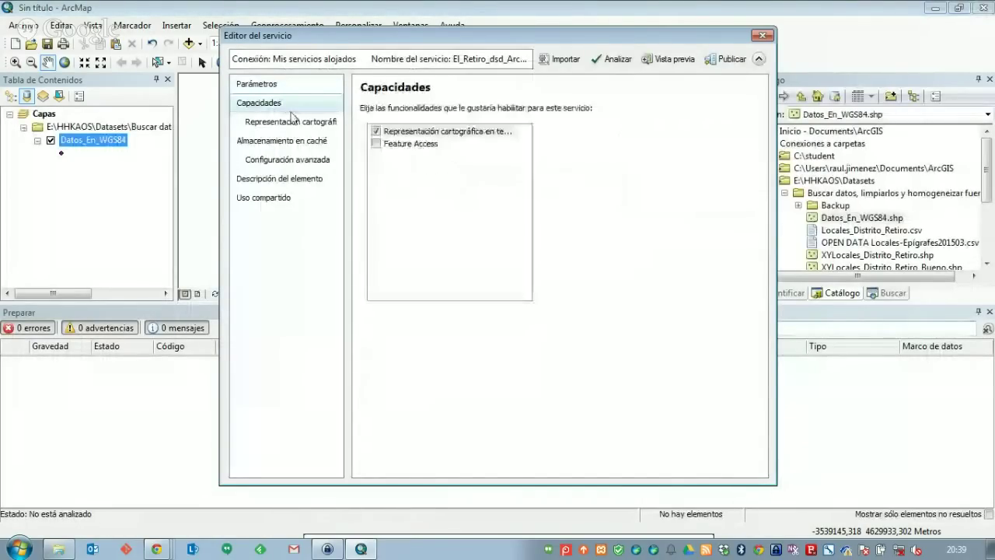
click(378, 132)
click(377, 133)
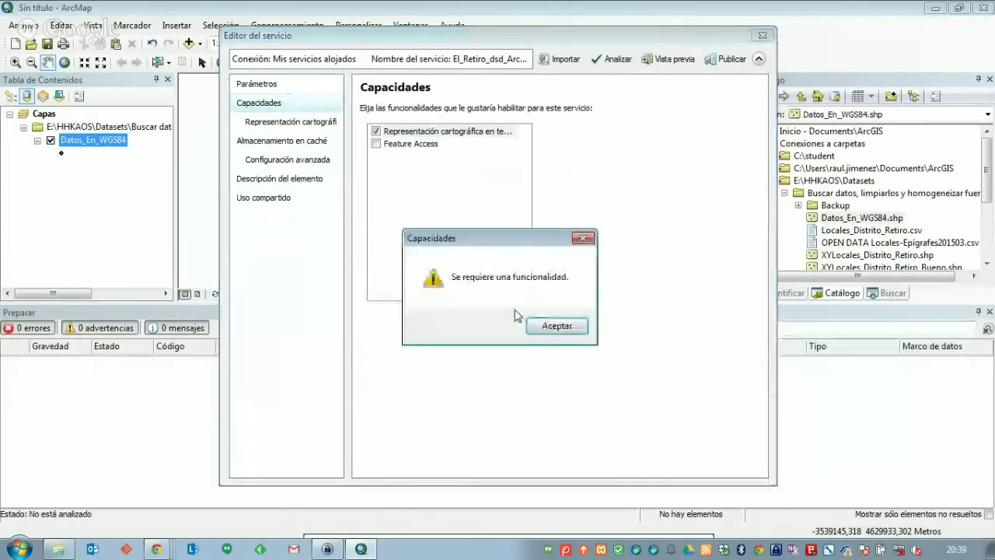
click(548, 327)
click(377, 144)
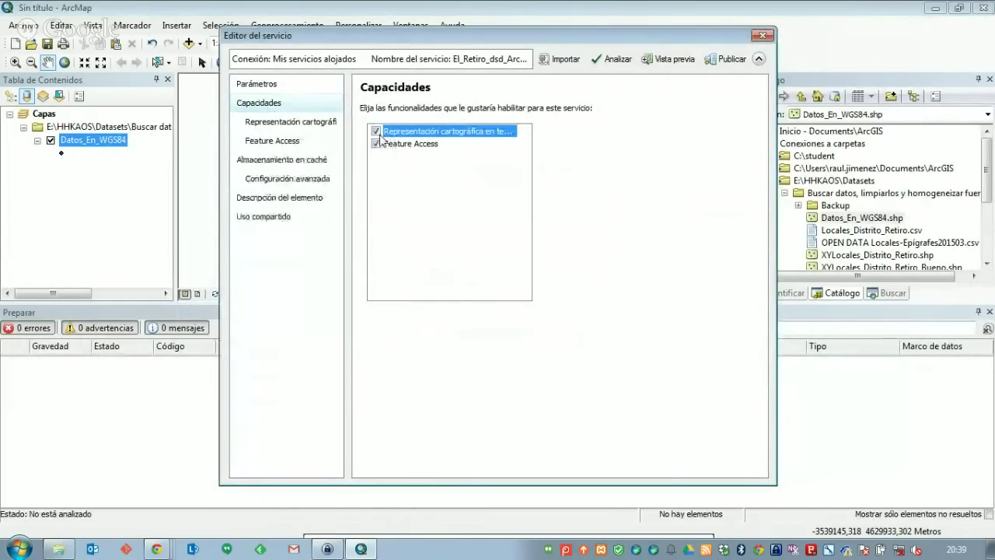
click(377, 131)
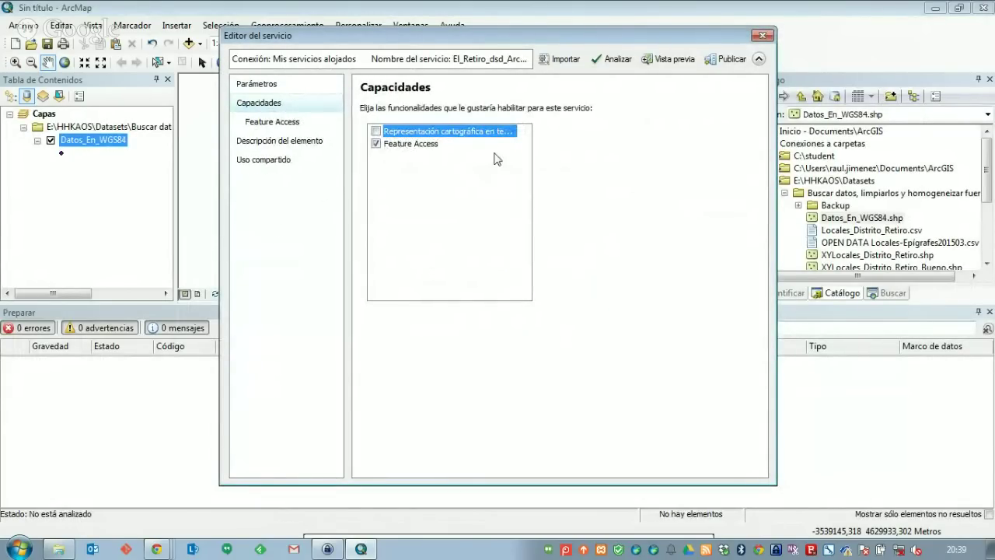
Allow Actualizar alongside Consulta in the Feature Access settings
click(284, 122)
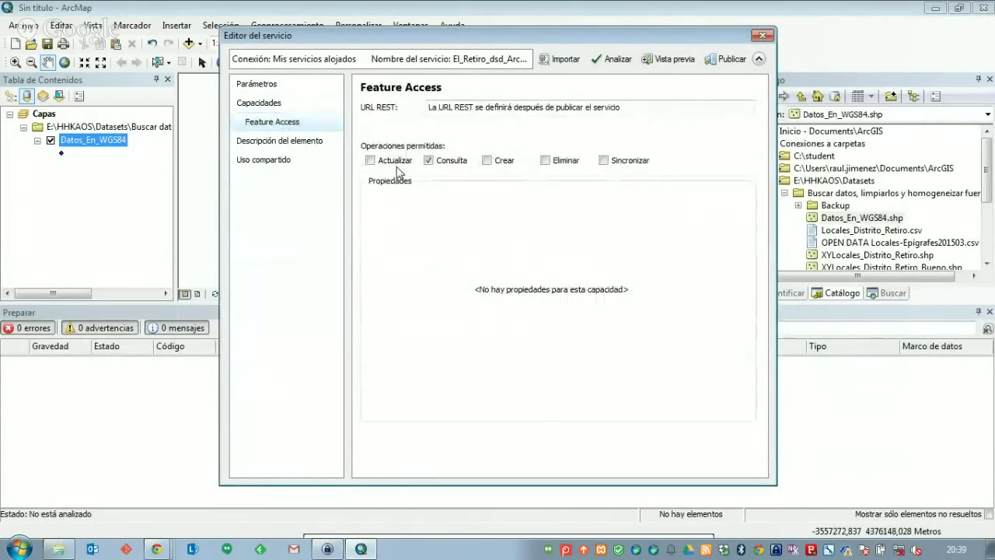
click(371, 161)
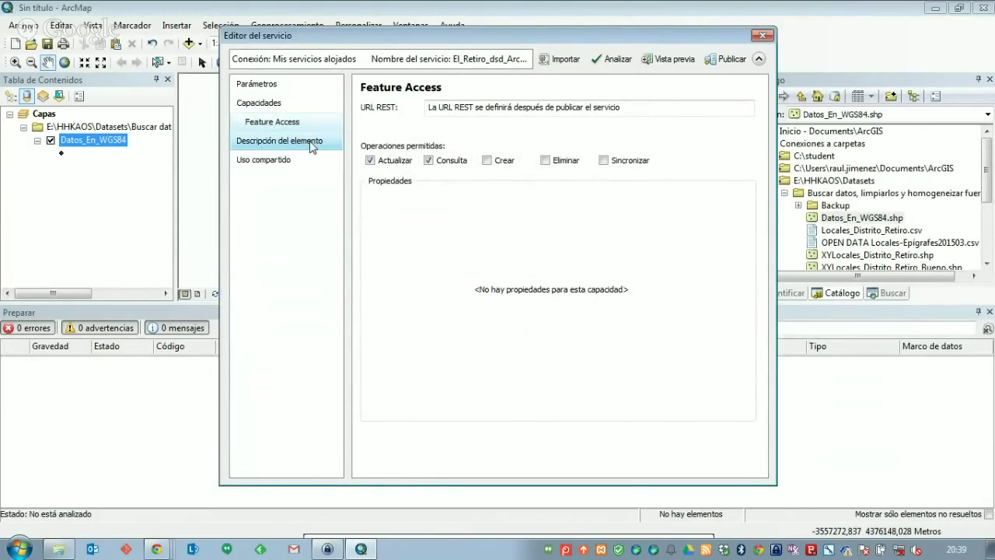
click(311, 147)
click(444, 145)
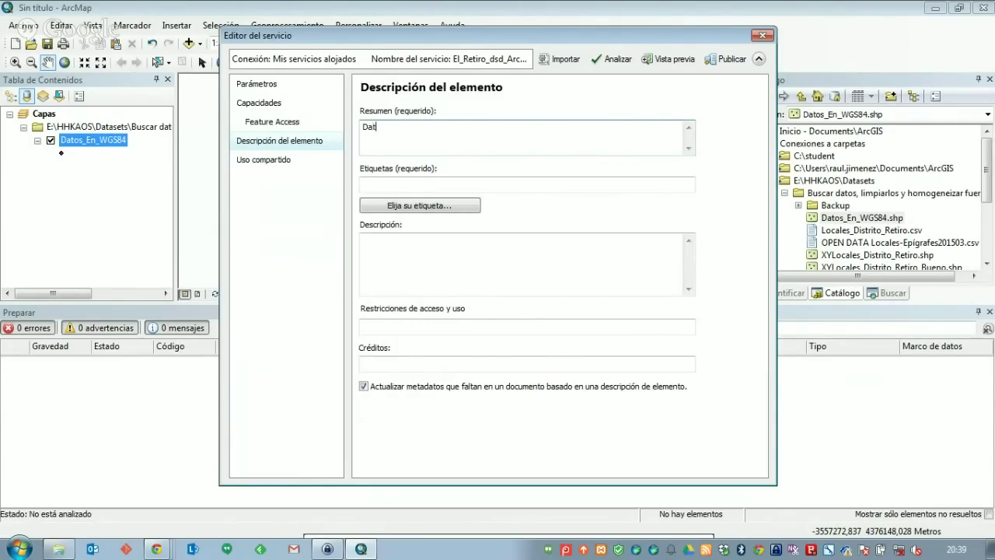
Fill in the summary, tags madrid and locales, description, no access restrictions, and datos.gob.es credits
key(ctrl+a)
text(L)
text(id)
click(365, 184)
text(m)
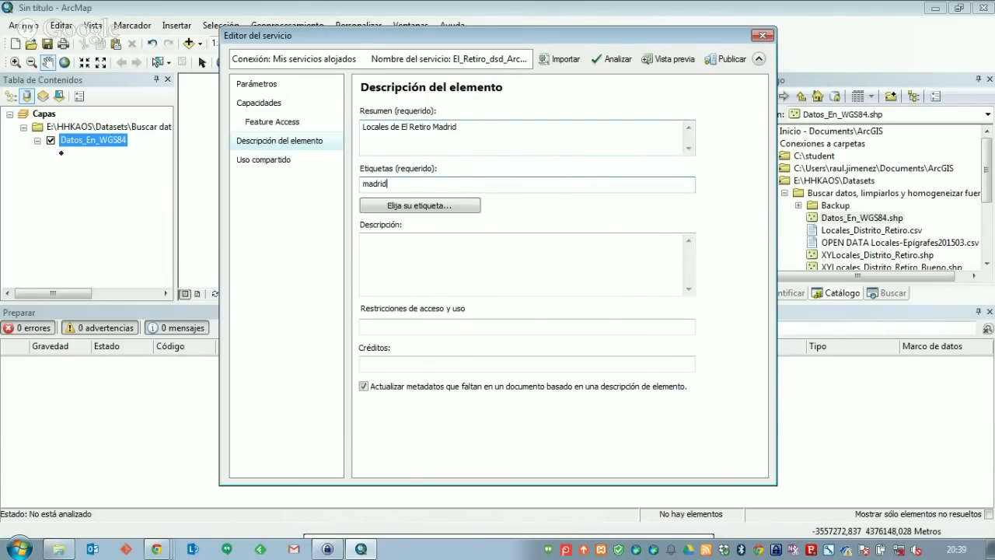
key(Tab)
key(Tab)
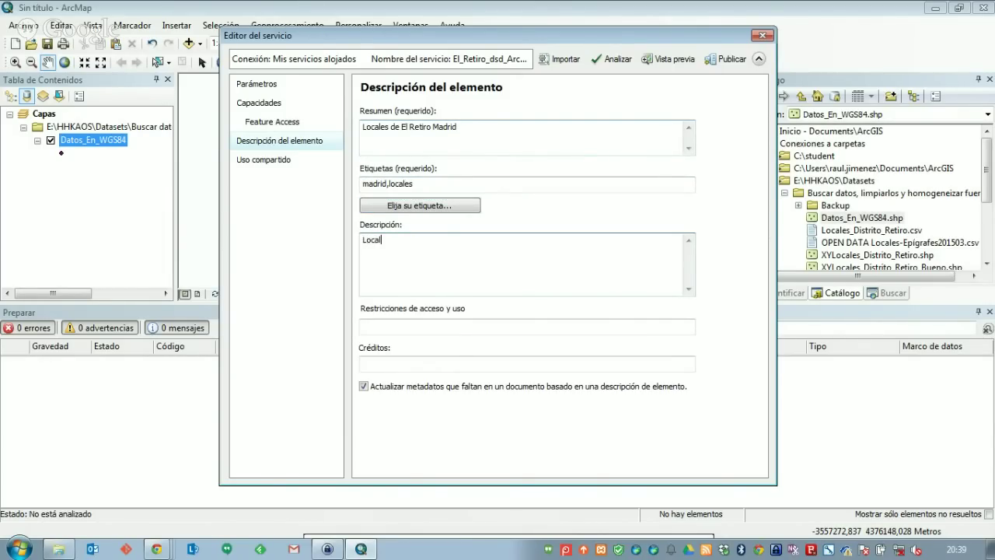
click(435, 332)
text(Ninguna)
click(364, 363)
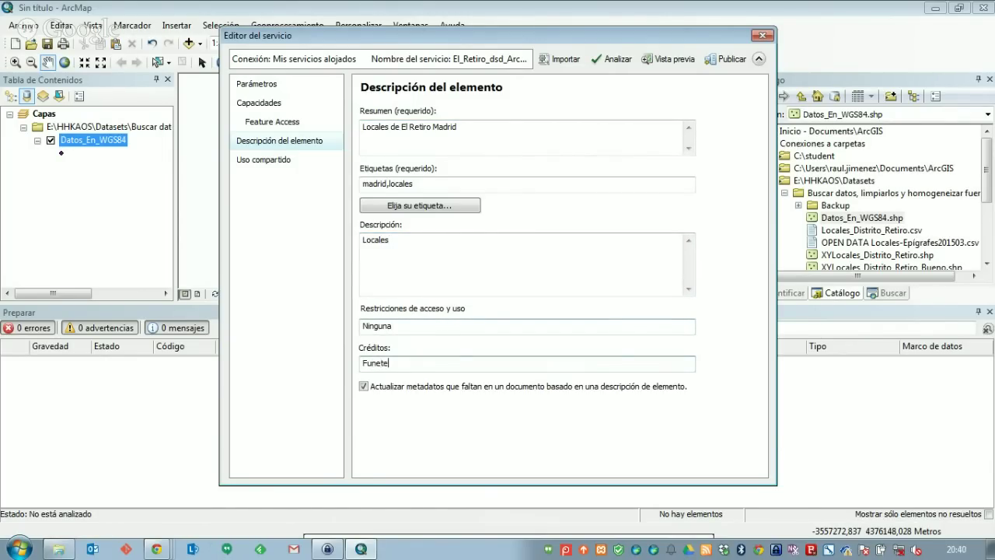
text(Fuente: datos.gob.es)
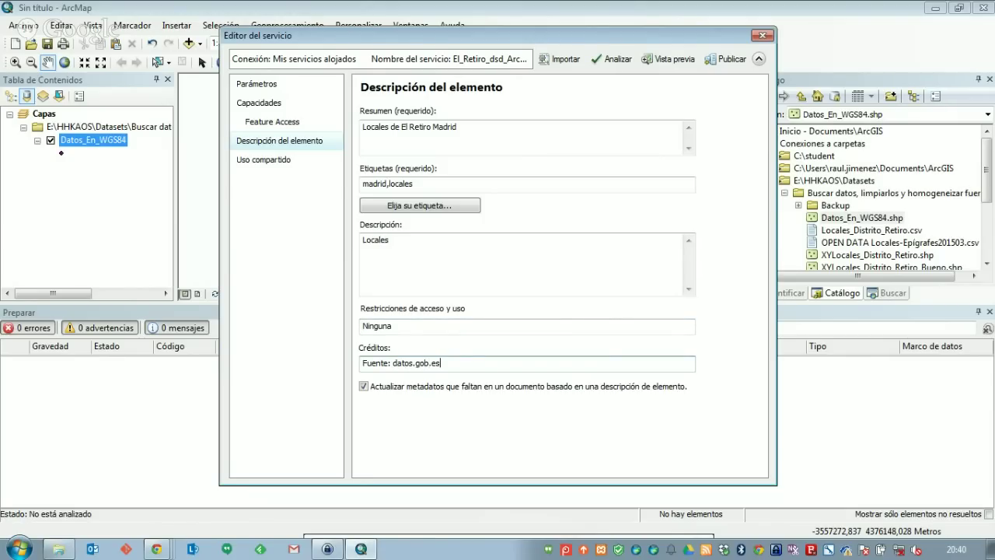
Share the service with Todos (público), analyze it, and publish it
click(261, 161)
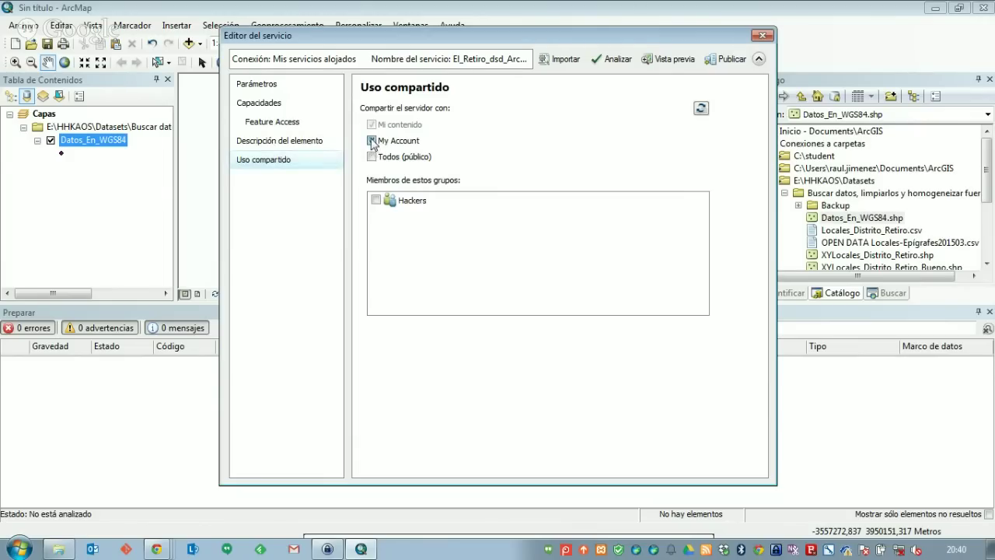
click(372, 157)
click(607, 60)
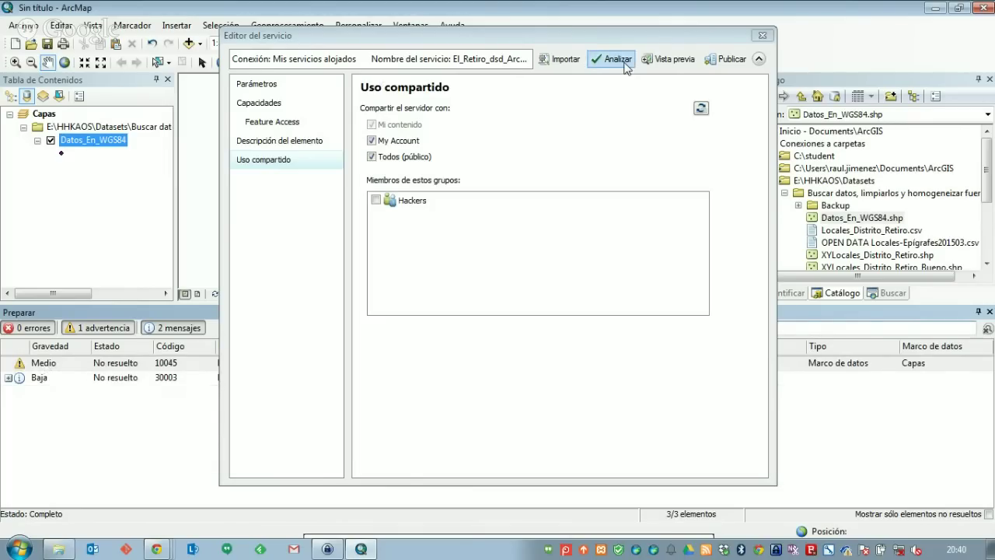
click(723, 60)
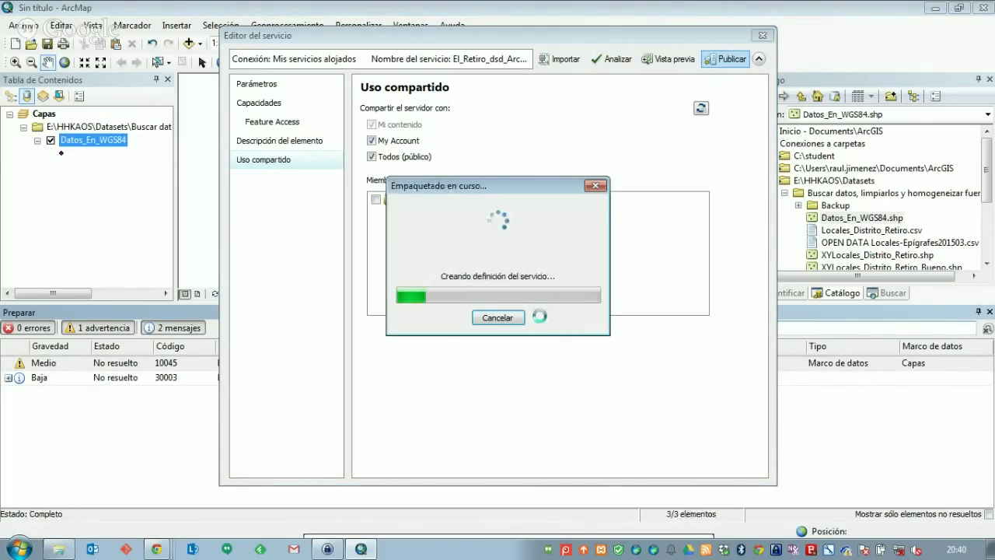
key(alt+Tab)
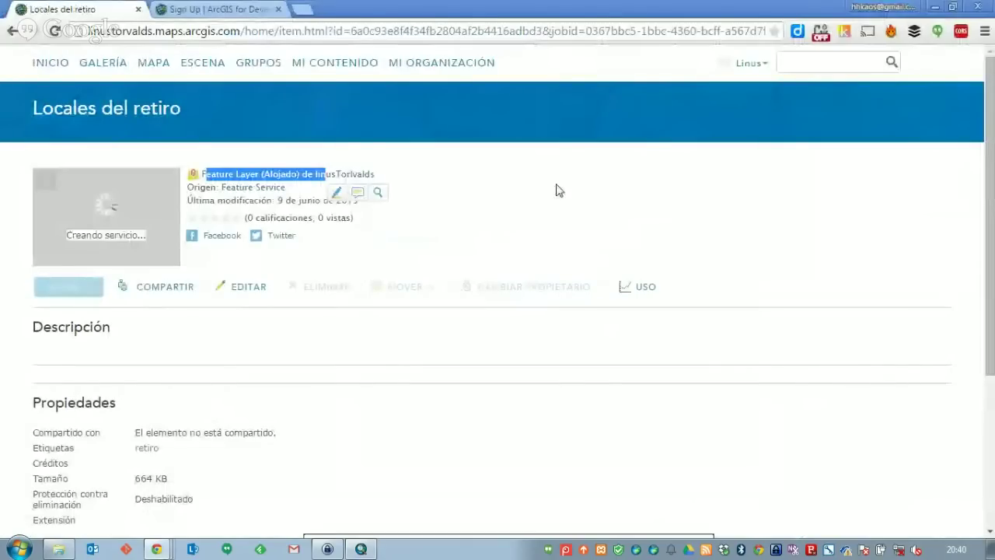
Copy the portal address from the Locales del retiro item page
scroll(338, 322, down, 3)
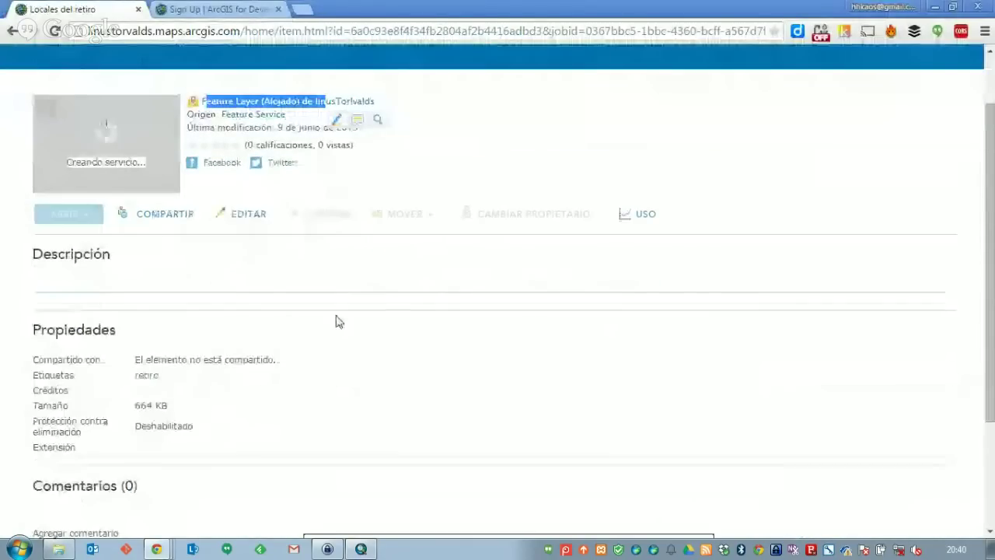
scroll(338, 327, up, 2)
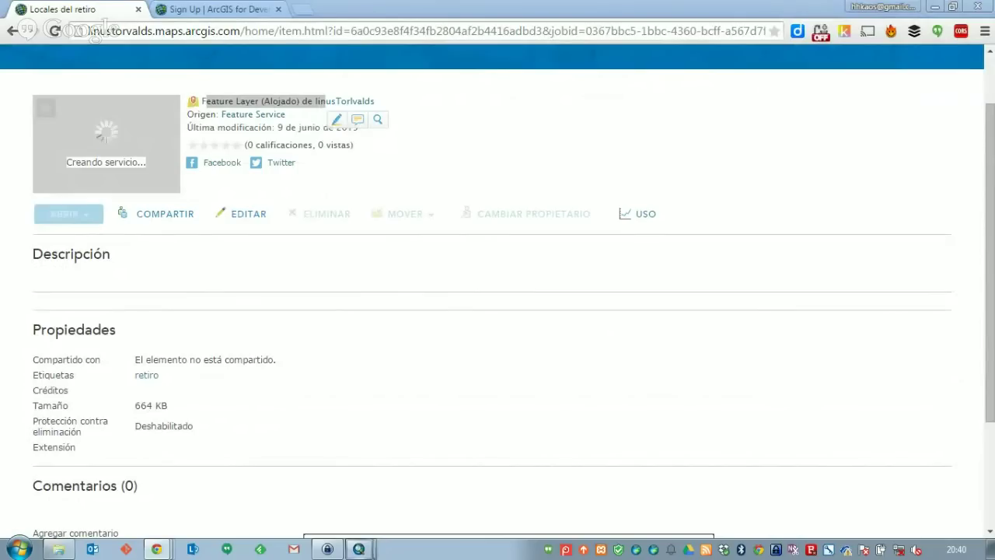
click(610, 163)
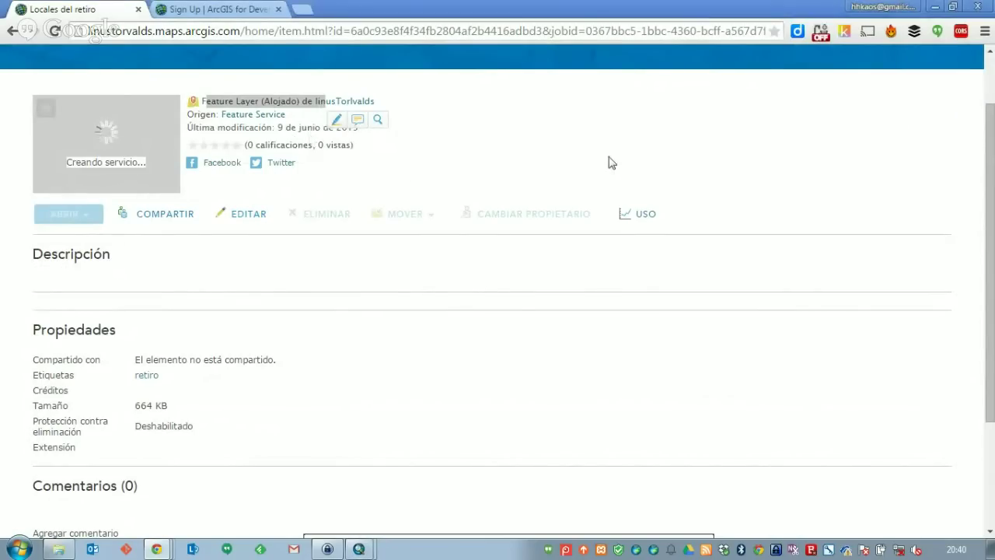
scroll(610, 163, up, 1)
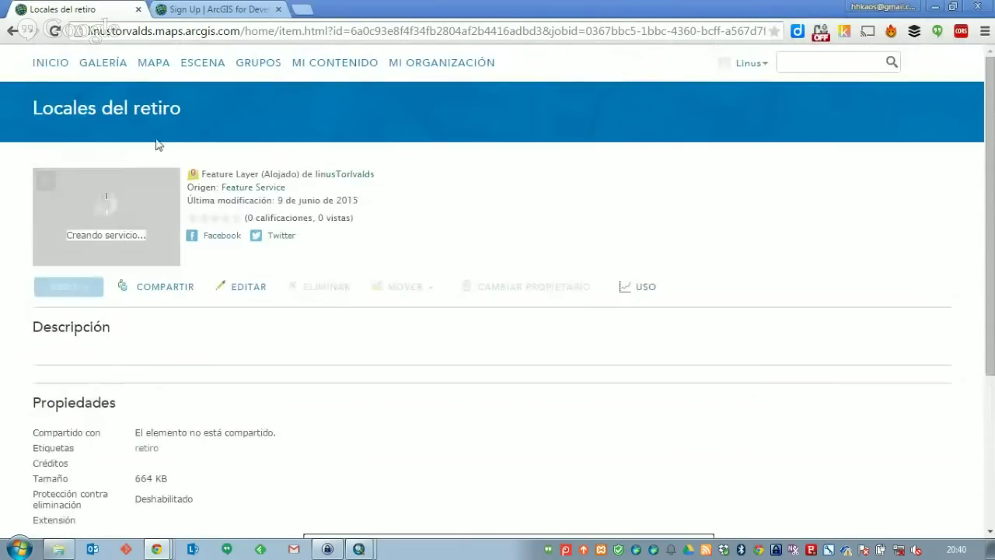
click(310, 25)
Load the portal root in the sign-up tab and go to Mi contenido
key(ctrl+Tab)
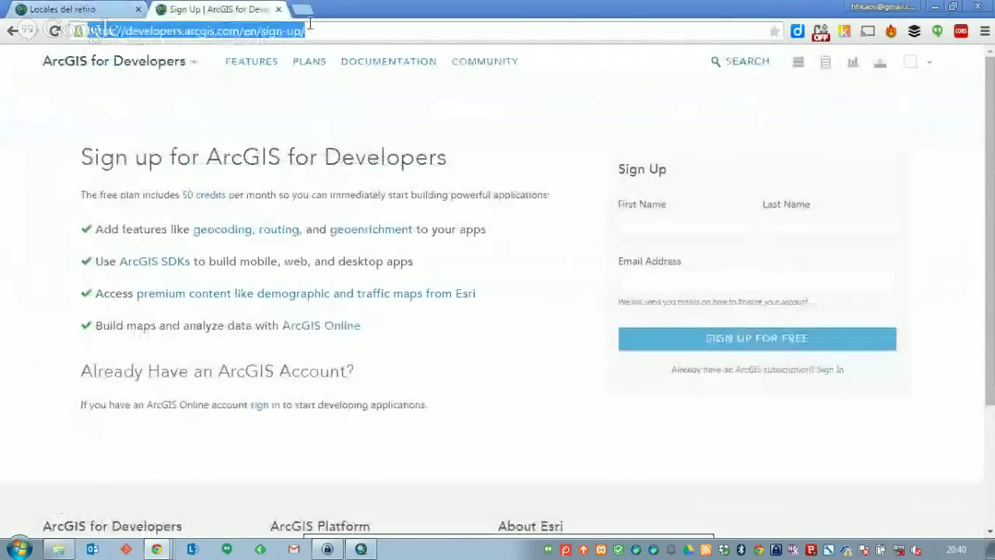
text(http://linustorvalds.maps.arcgis.com/hom)
key(BackSpace)
key(BackSpace)
key(BackSpace)
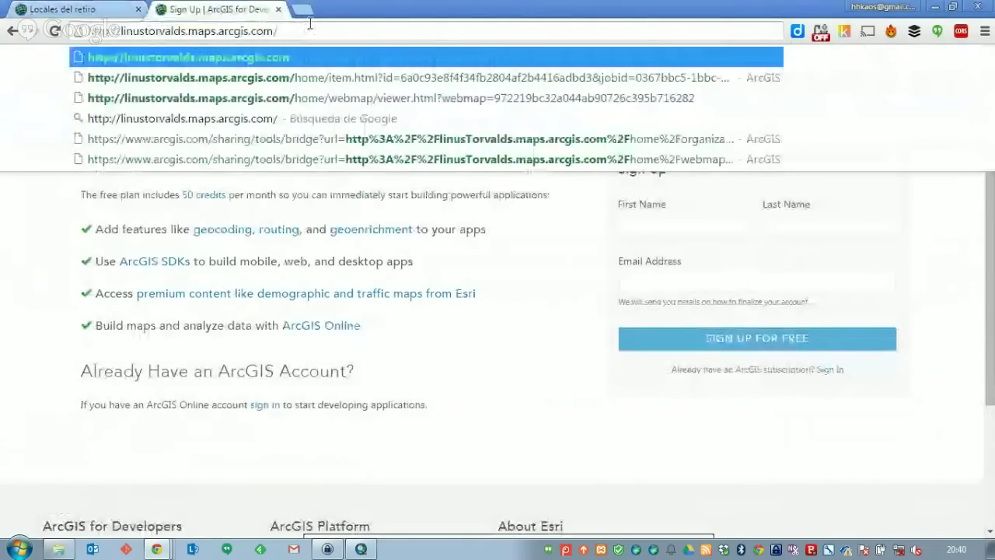
key(Return)
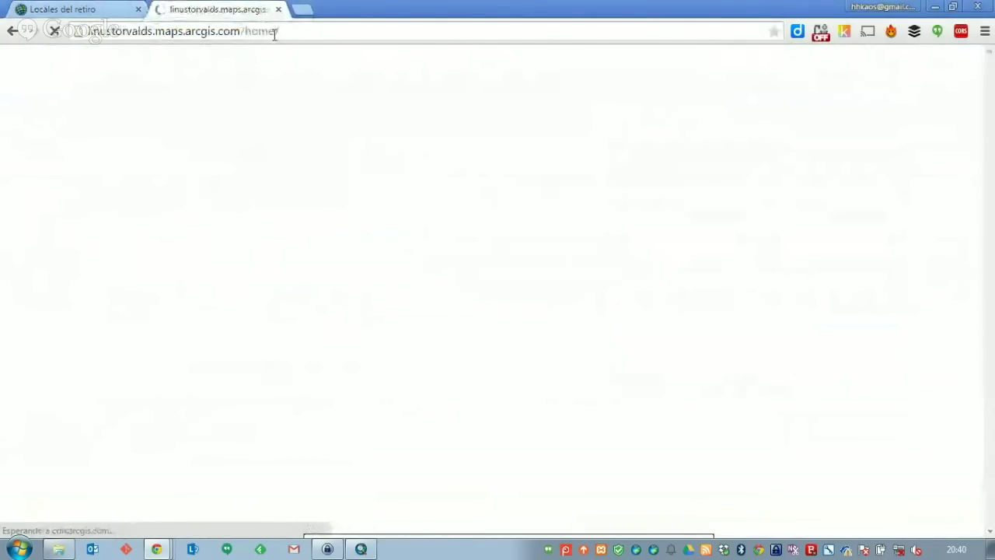
click(303, 34)
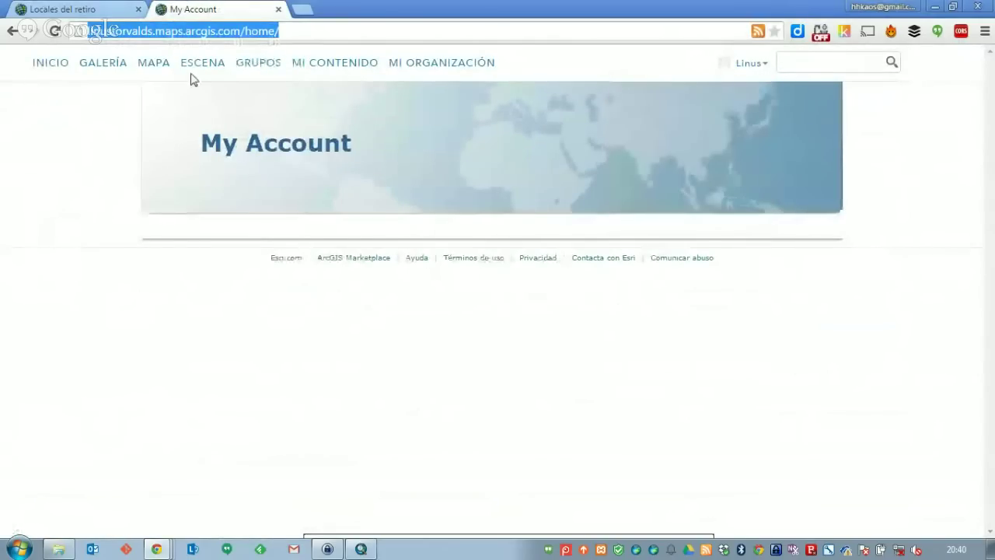
click(351, 66)
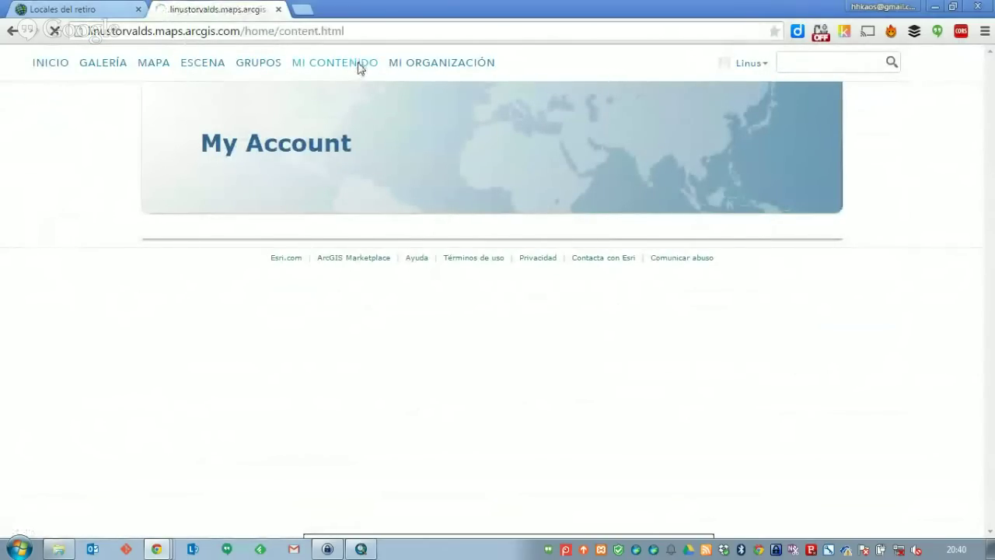
Sort My Content by Modificado, newest first
click(95, 11)
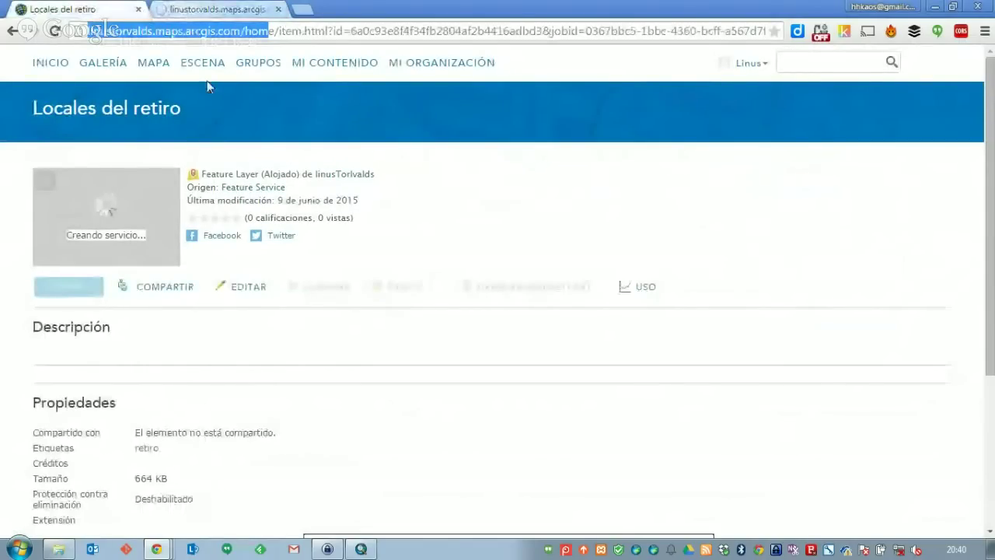
key(ctrl+Tab)
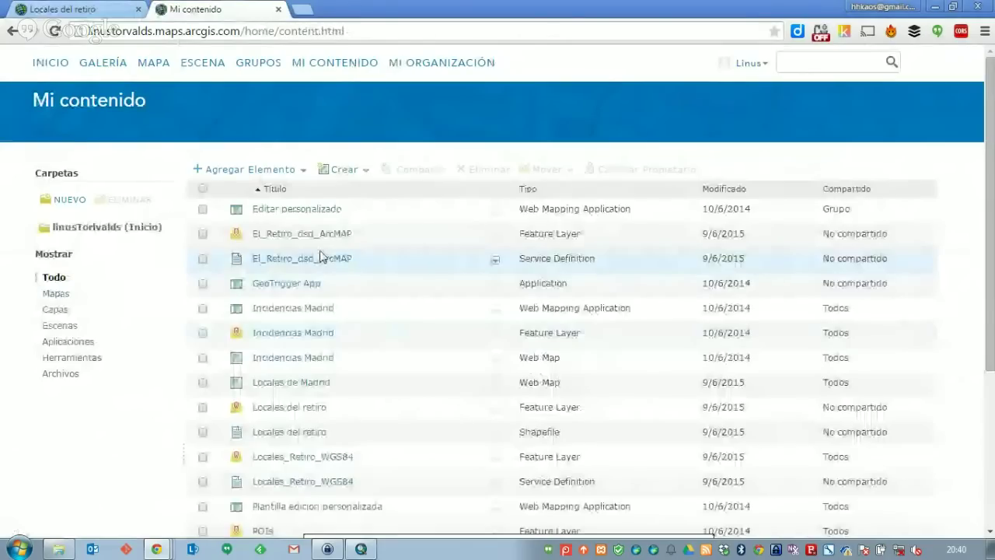
click(734, 193)
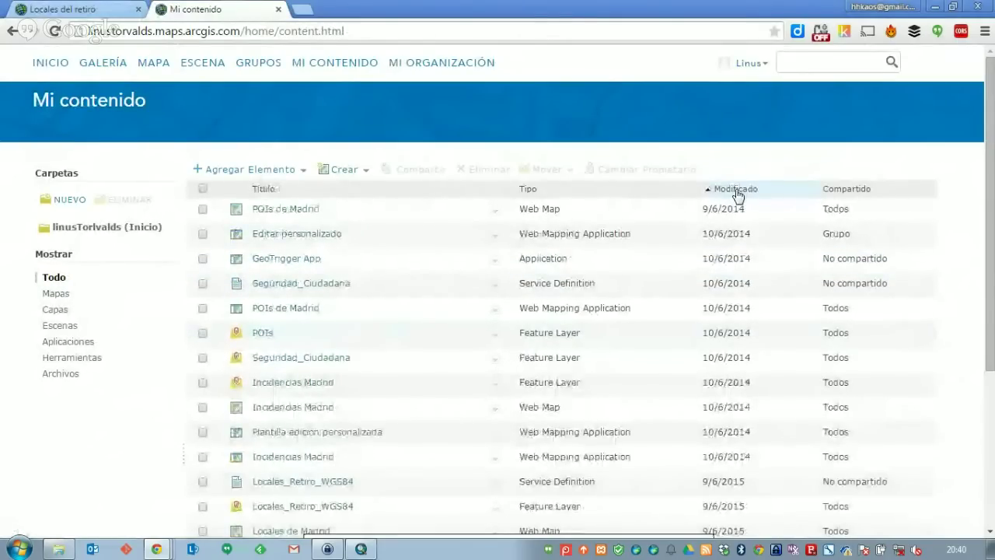
click(735, 190)
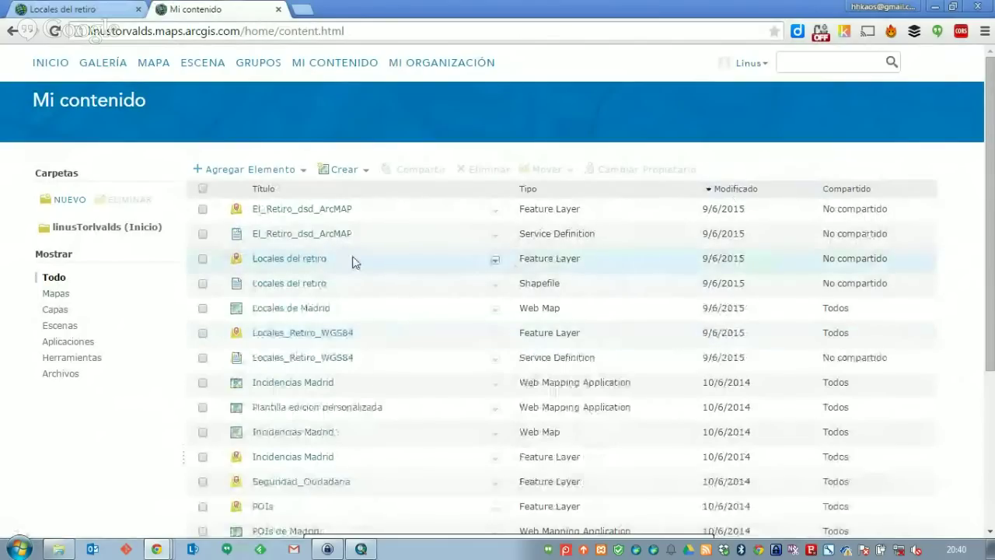
Open the Locales_Retiro_WGS84 item details beside the Locales del retiro item tab
click(494, 260)
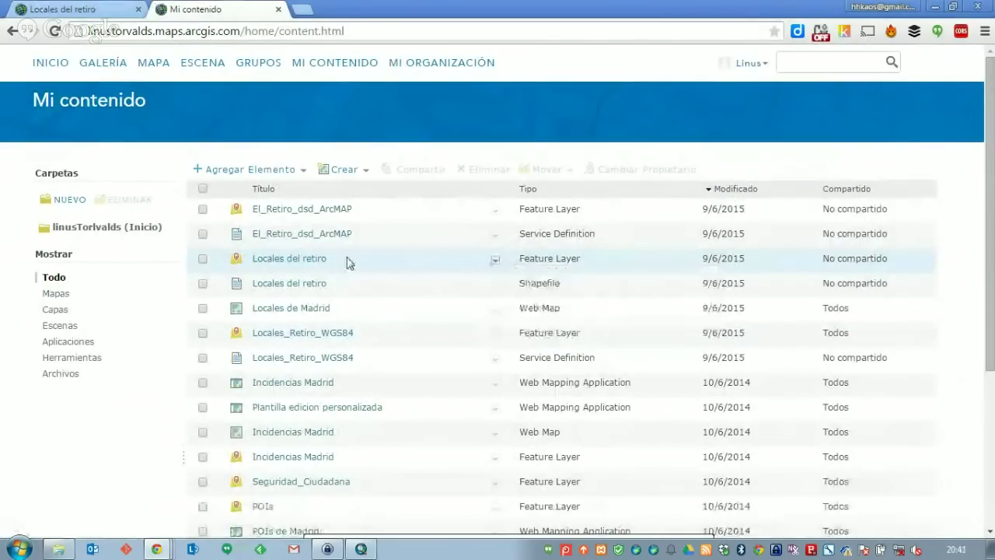
click(495, 335)
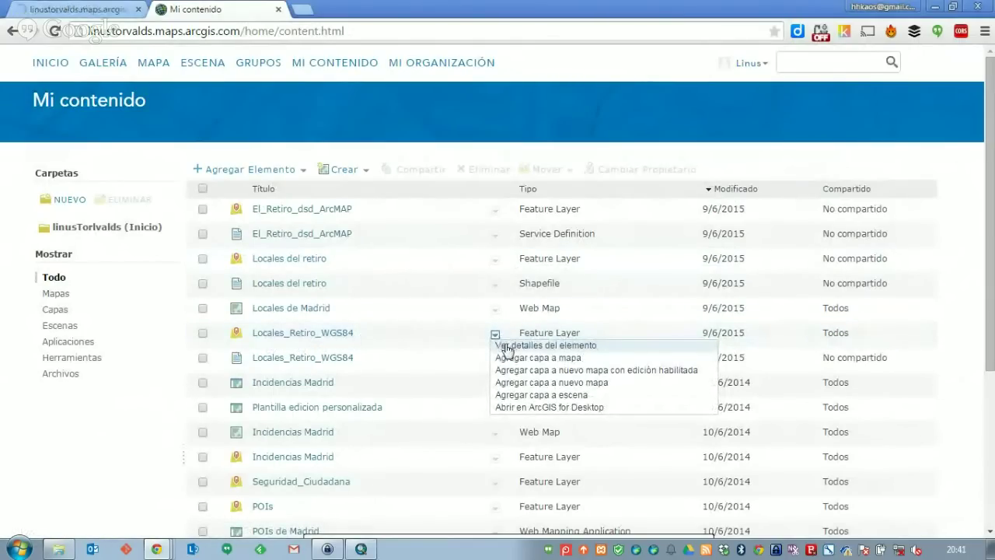
click(507, 347)
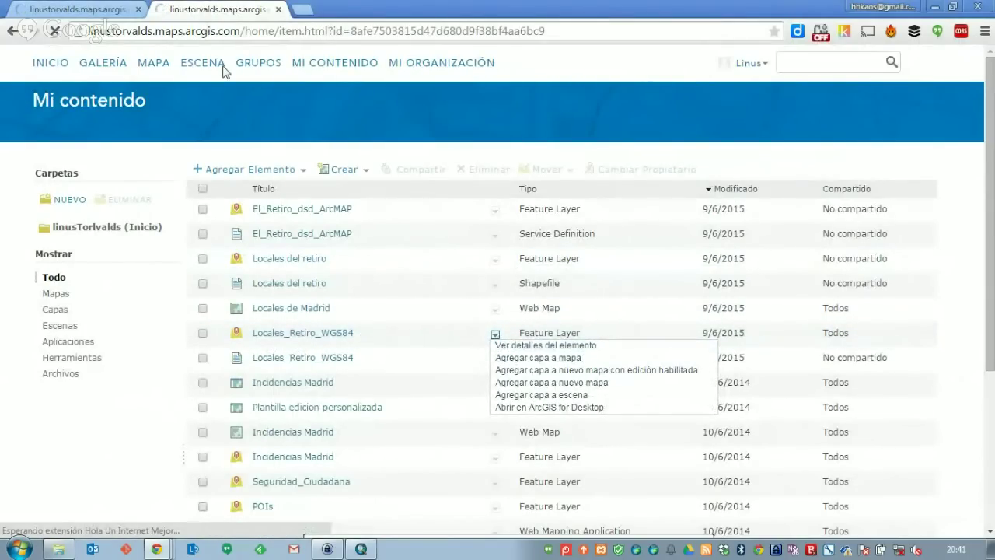
click(100, 12)
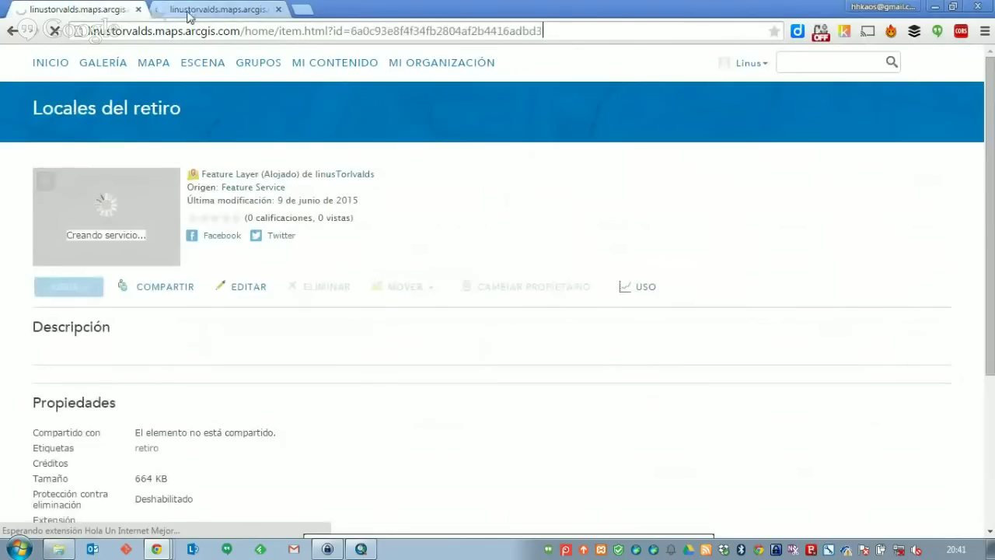
click(189, 12)
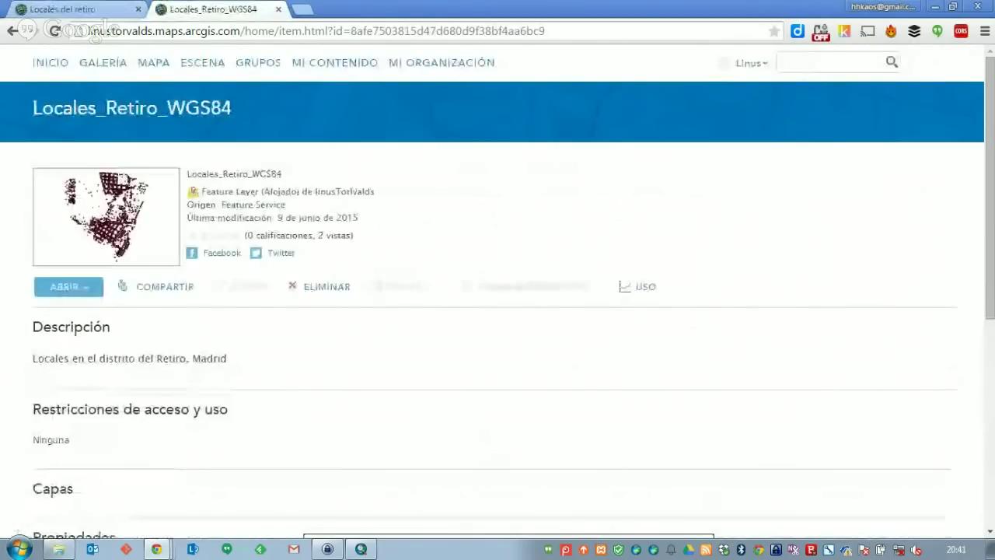
click(77, 11)
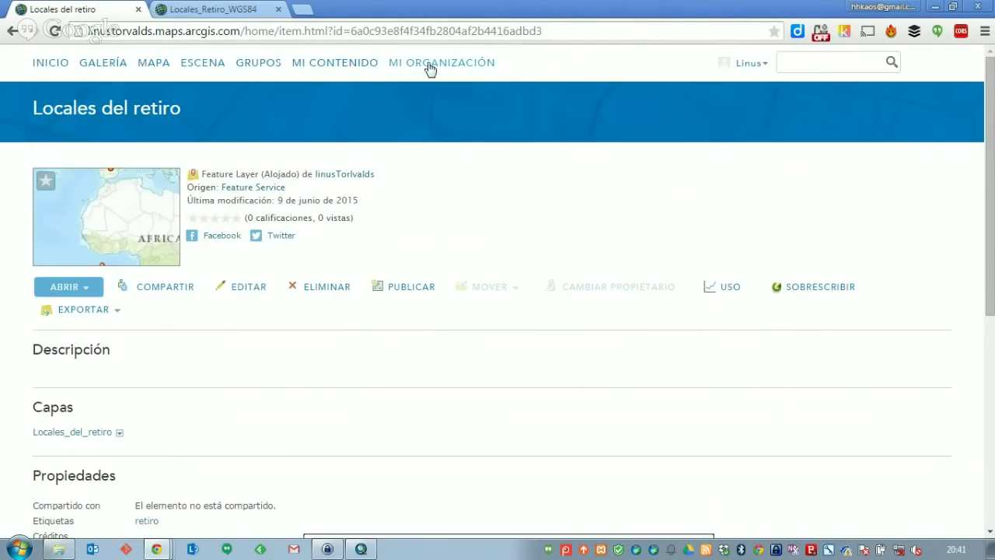
click(308, 10)
Go to arcgis.com and search for 'locales retiro'
text(arc)
key(Return)
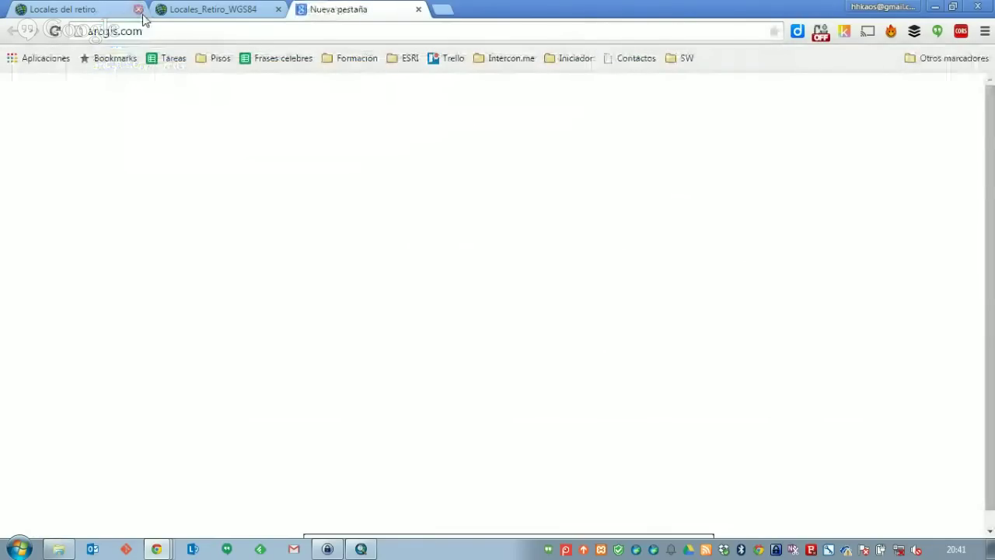
click(143, 17)
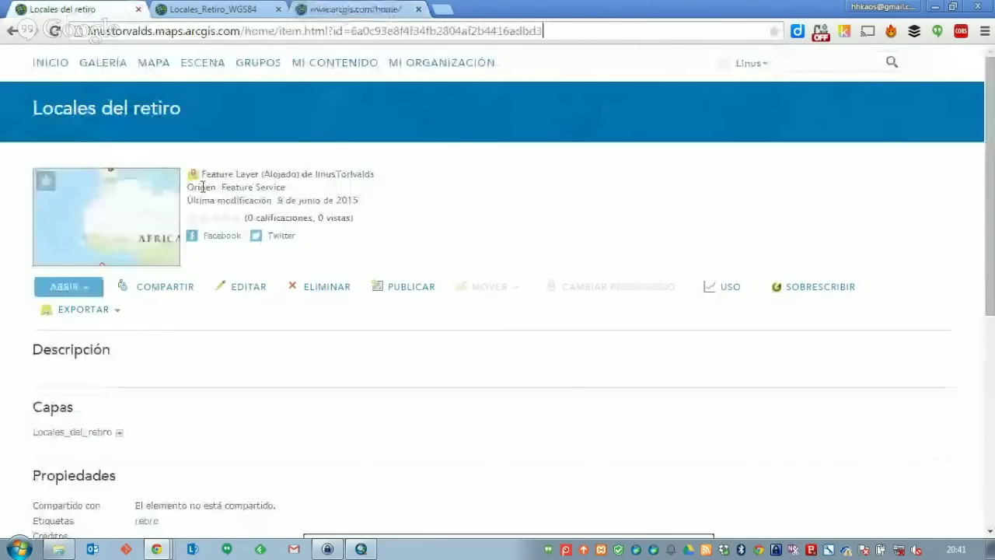
click(348, 17)
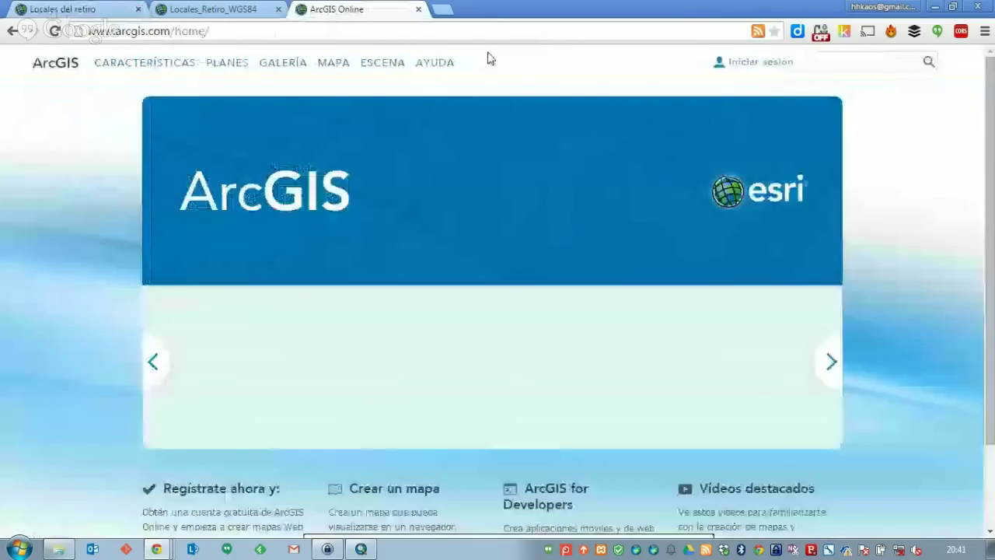
click(844, 62)
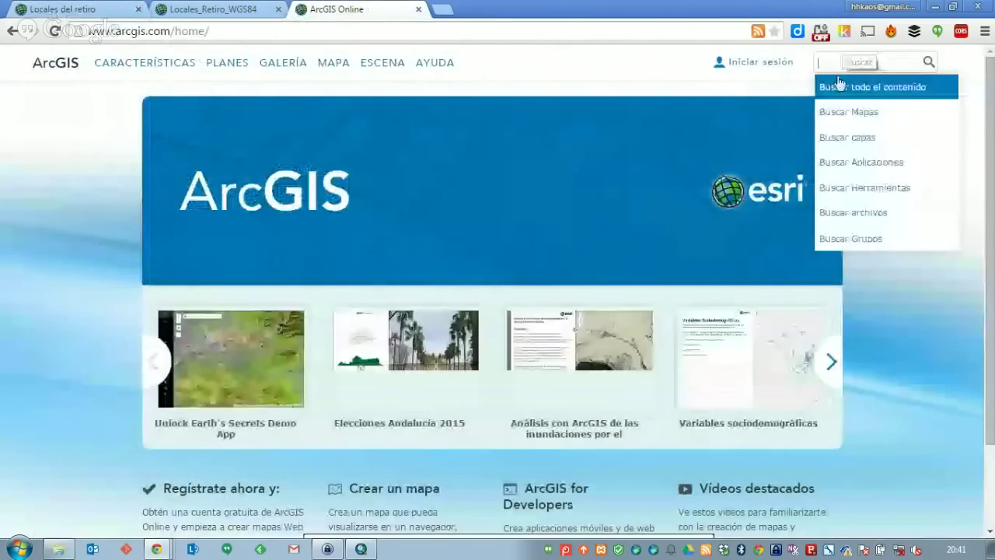
text(locales retiro)
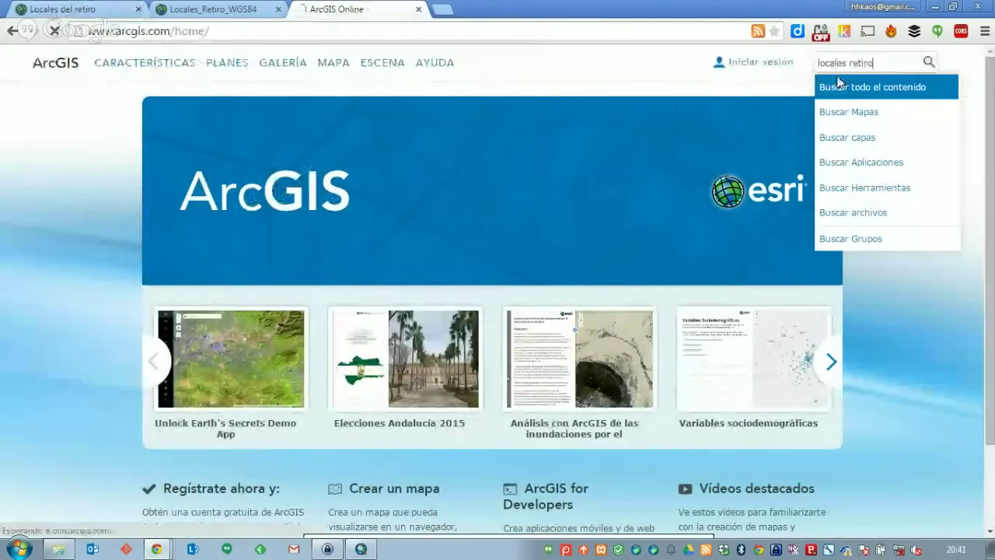
key(Return)
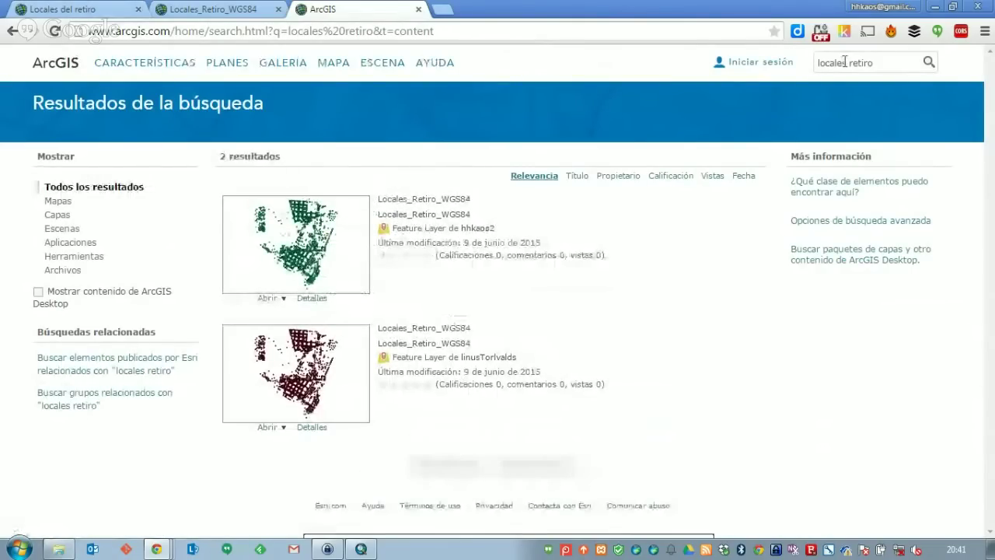
Shorten the search term to 'locales' and search again
click(84, 9)
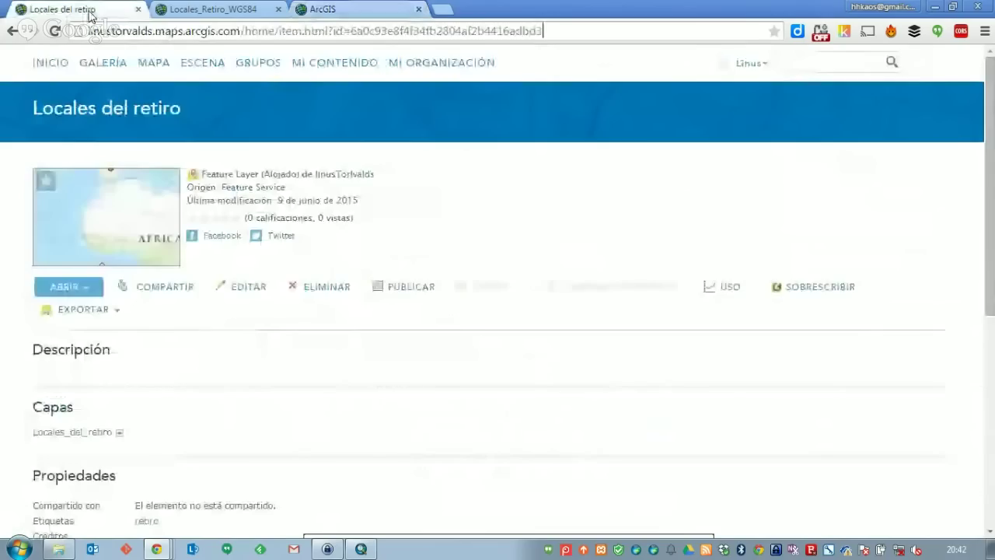
click(338, 10)
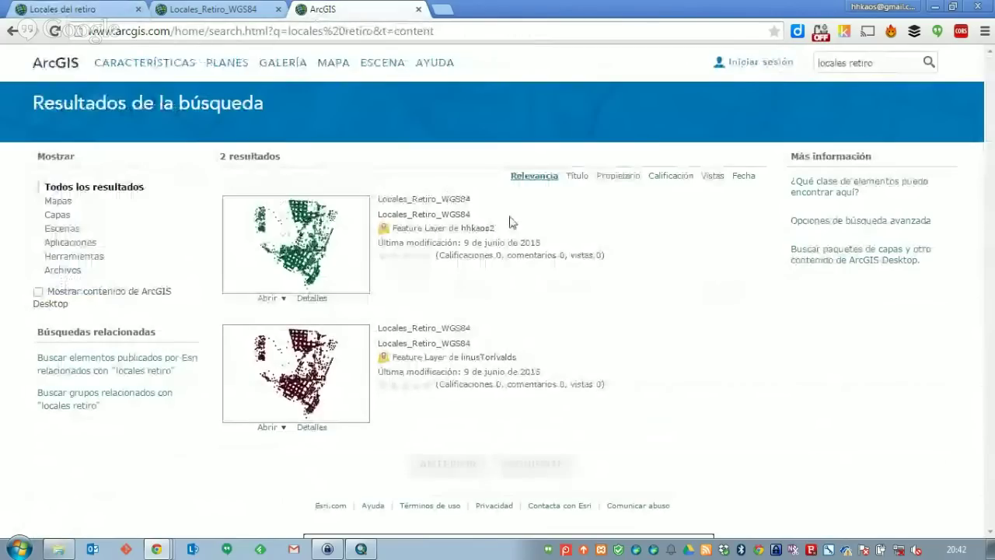
click(849, 66)
key(shift+End)
key(BackSpace)
click(914, 70)
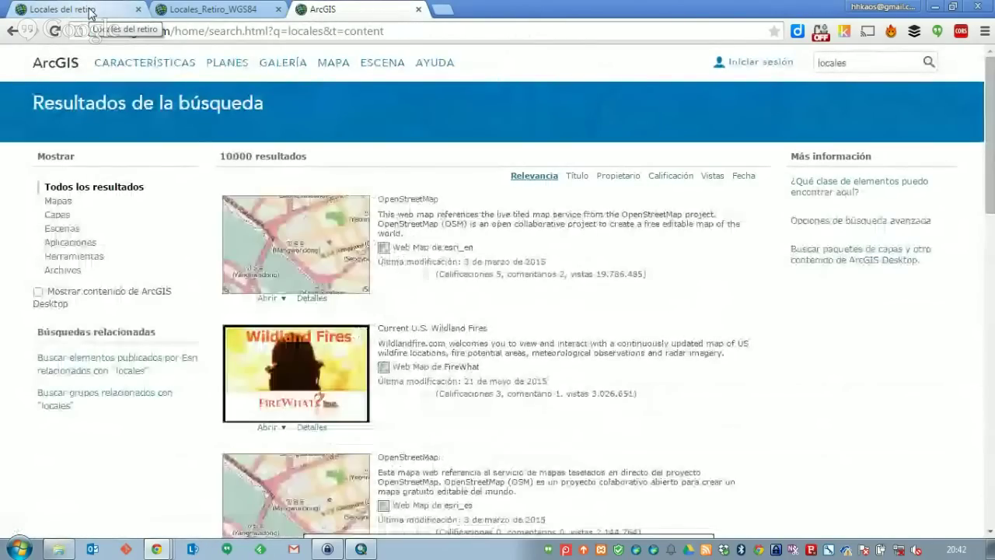
Open the Locales_del_retiro layer's REST service page and its Query form
click(89, 11)
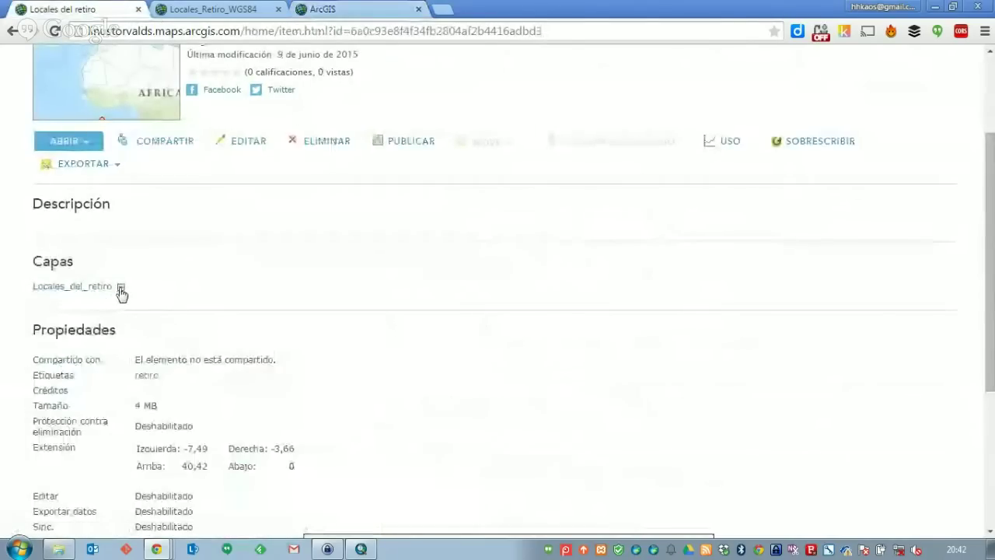
click(120, 287)
click(84, 288)
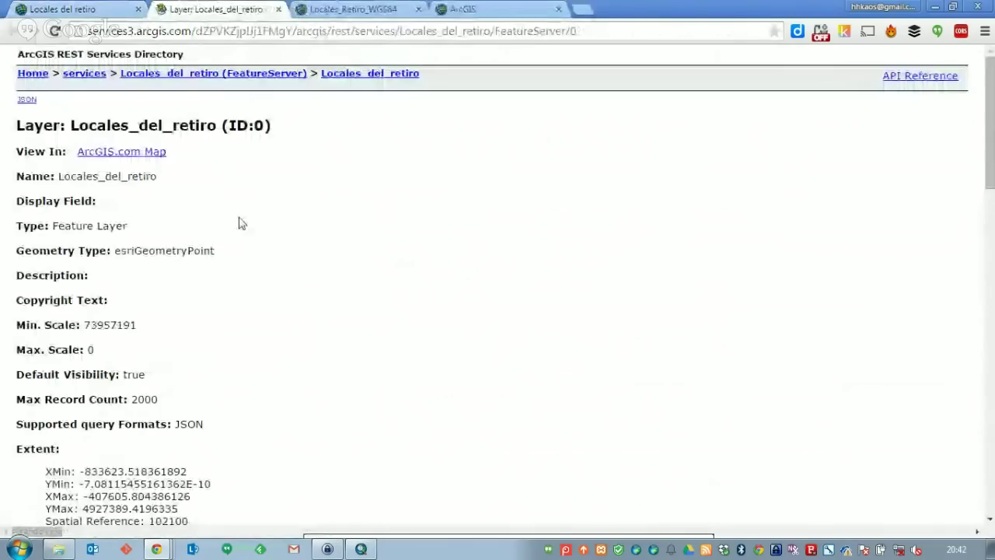
drag(181, 125, 204, 427)
drag(160, 32, 442, 31)
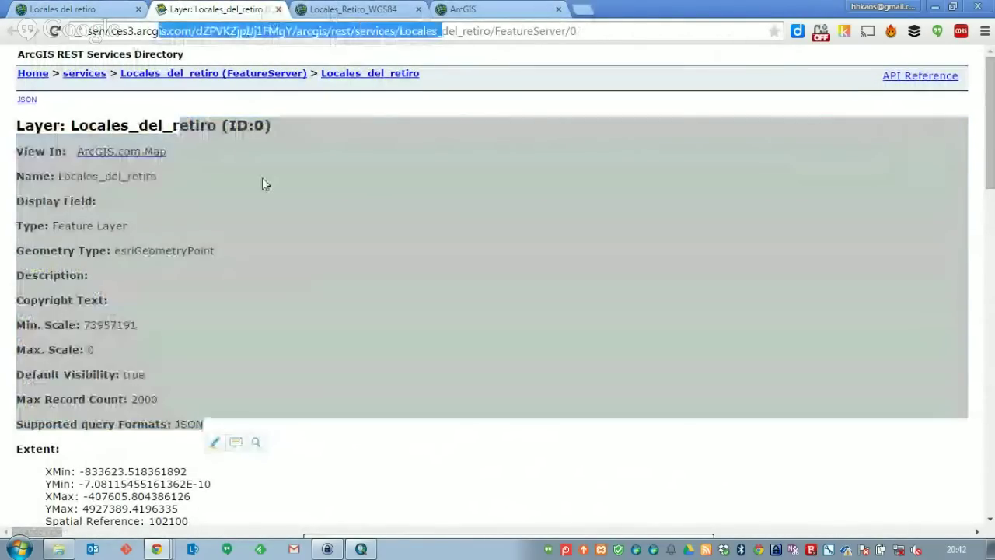
click(262, 184)
scroll(263, 227, down, 4)
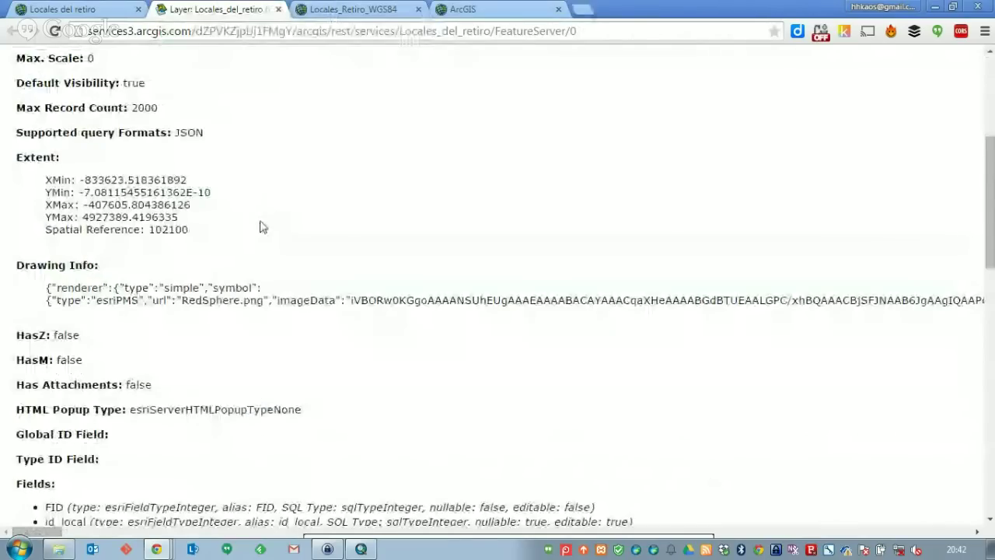
scroll(263, 226, down, 5)
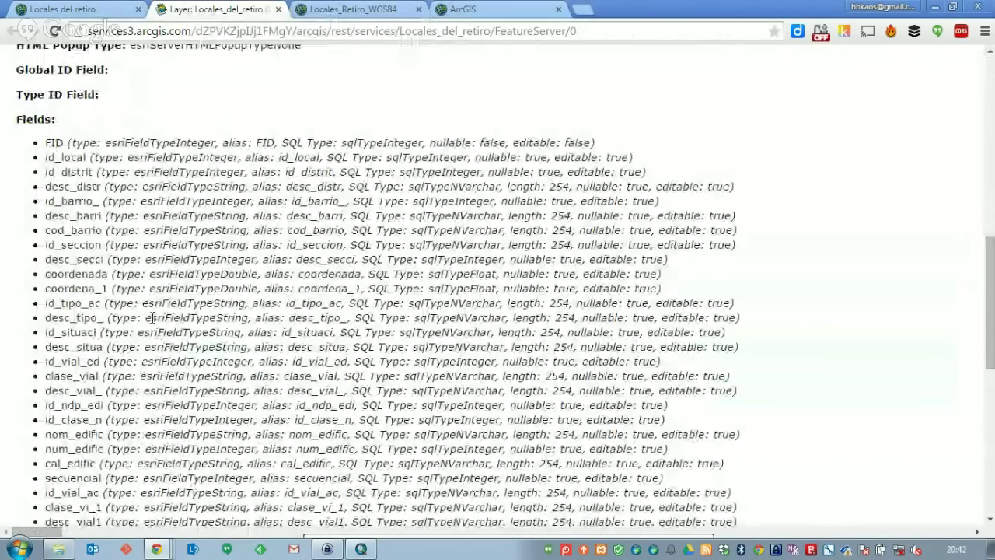
scroll(153, 317, down, 6)
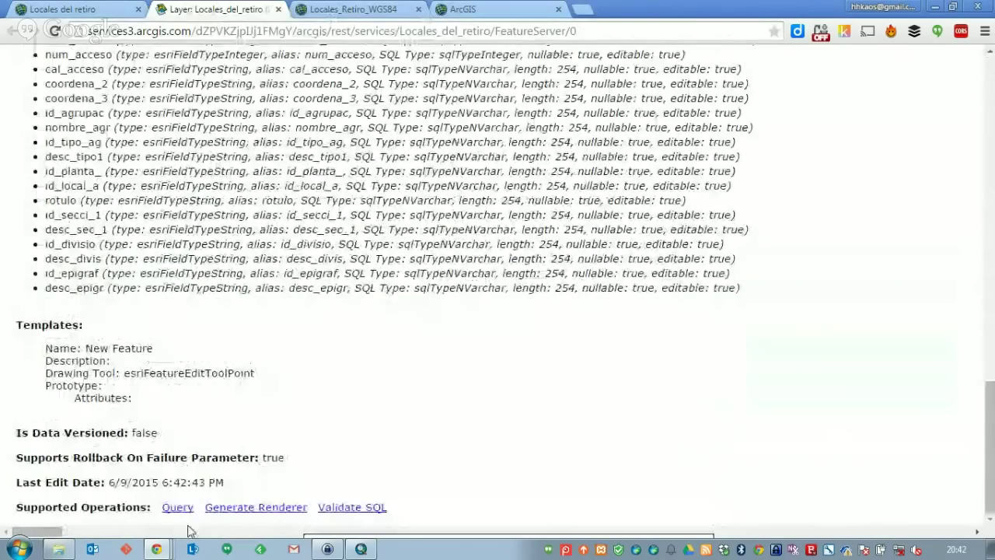
click(178, 507)
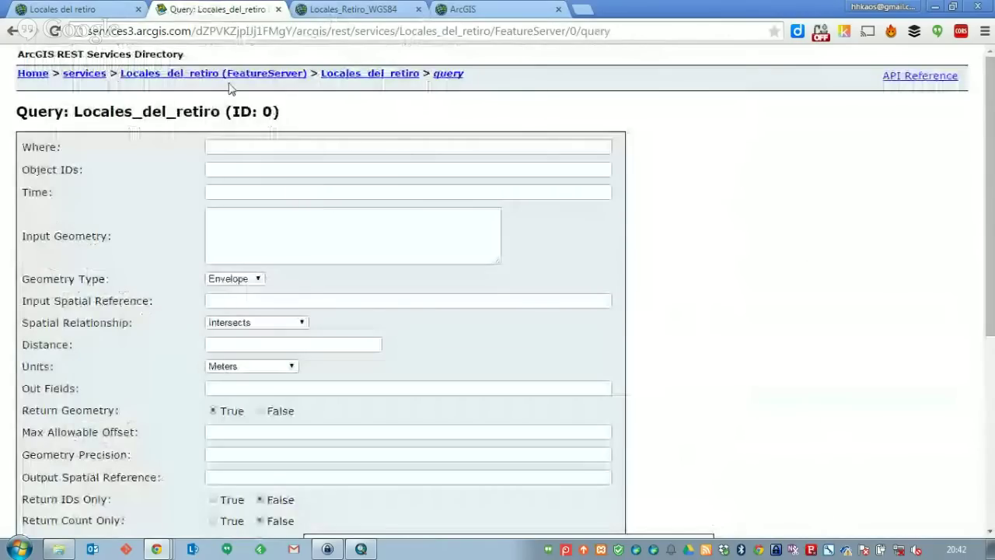
On the Locales del retiro item page, choose ABRIR > Agregar capa a mapa
click(106, 14)
scroll(117, 163, up, 2)
click(90, 299)
click(151, 318)
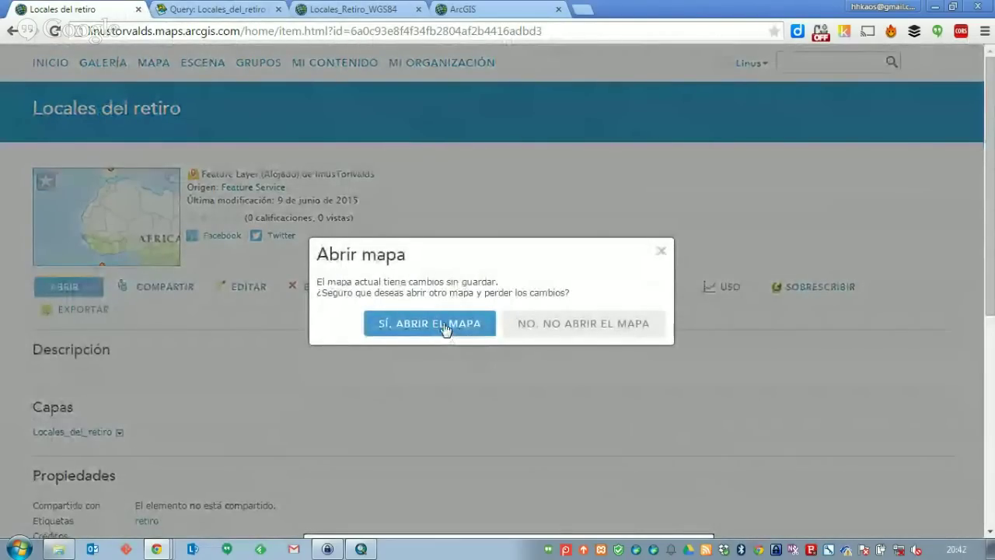
Confirm SÍ, ABRIR EL MAPA to open Locales del retiro, discarding unsaved map changes
click(446, 329)
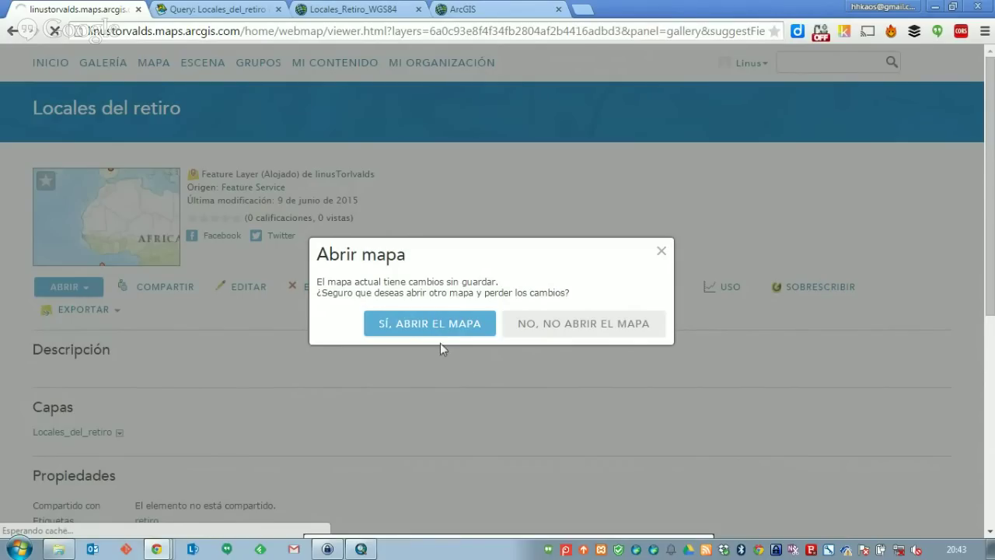
click(402, 324)
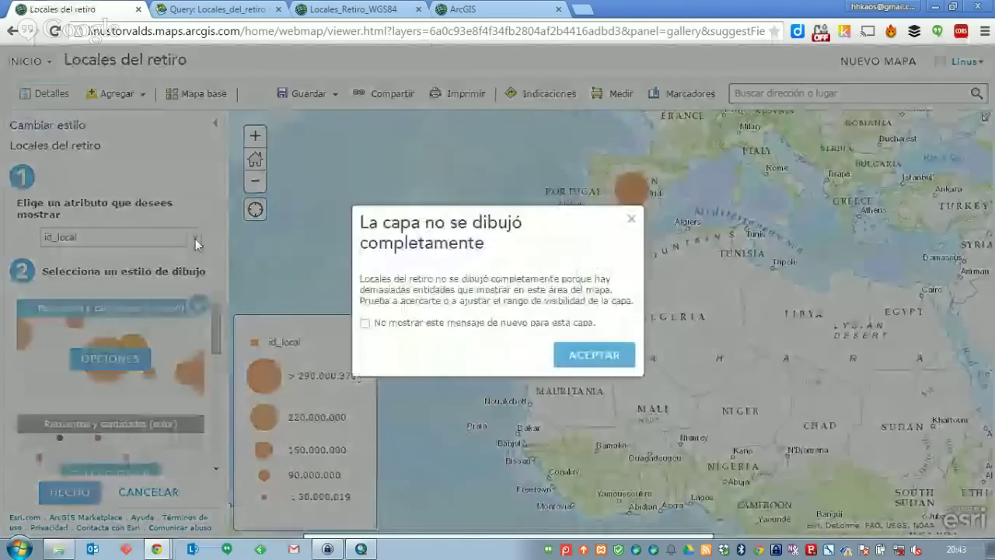
Dismiss the drawing warning, try desc_distr as style attribute, then cancel styling
click(364, 323)
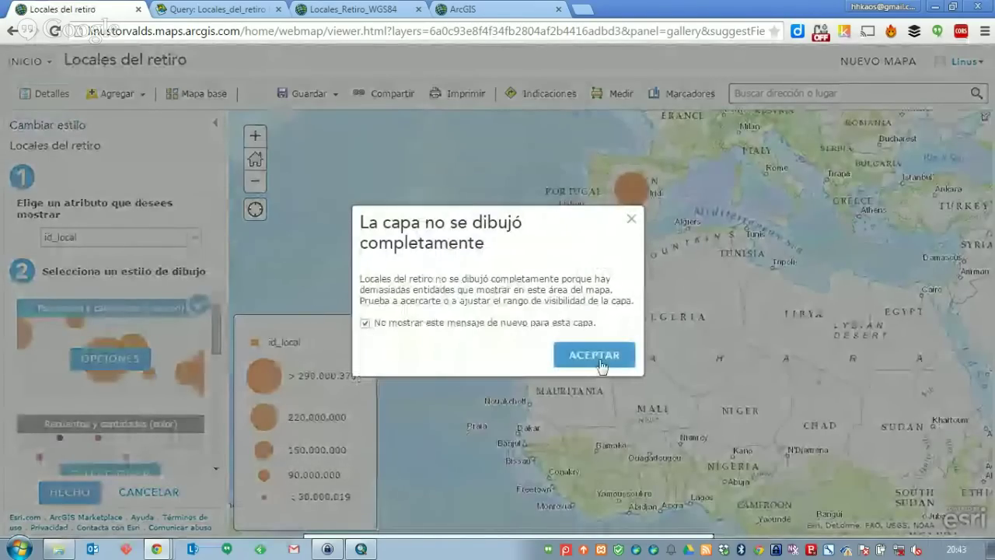
click(599, 356)
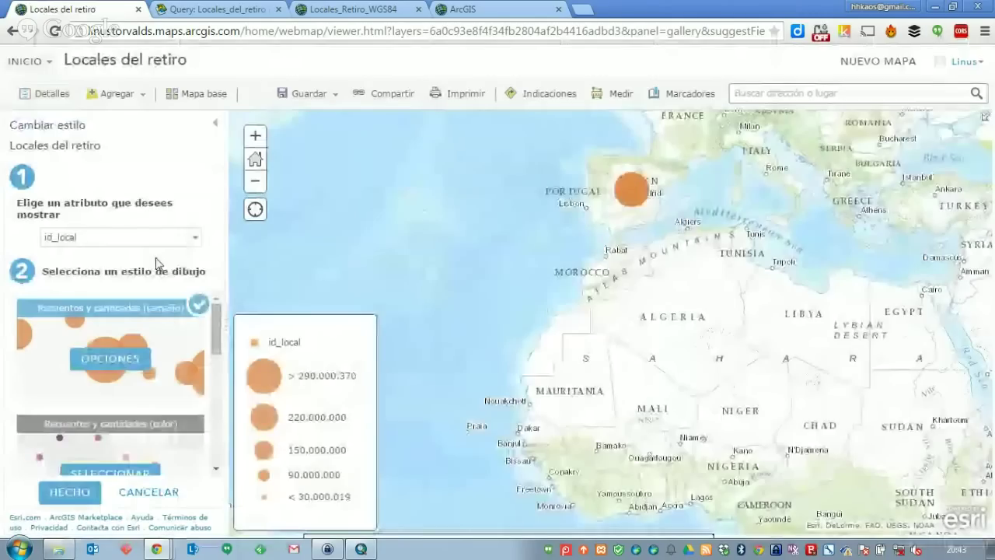
click(155, 238)
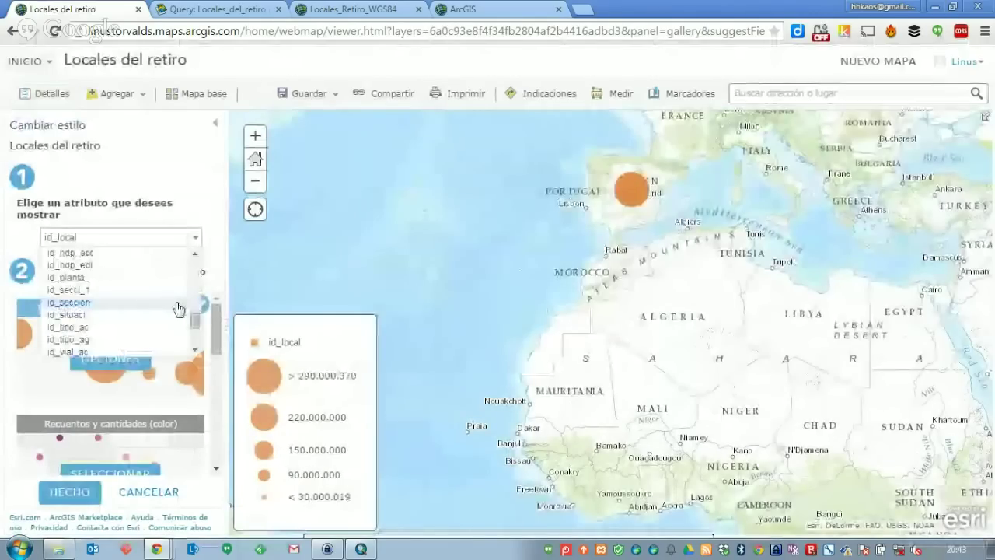
scroll(136, 290, down, 3)
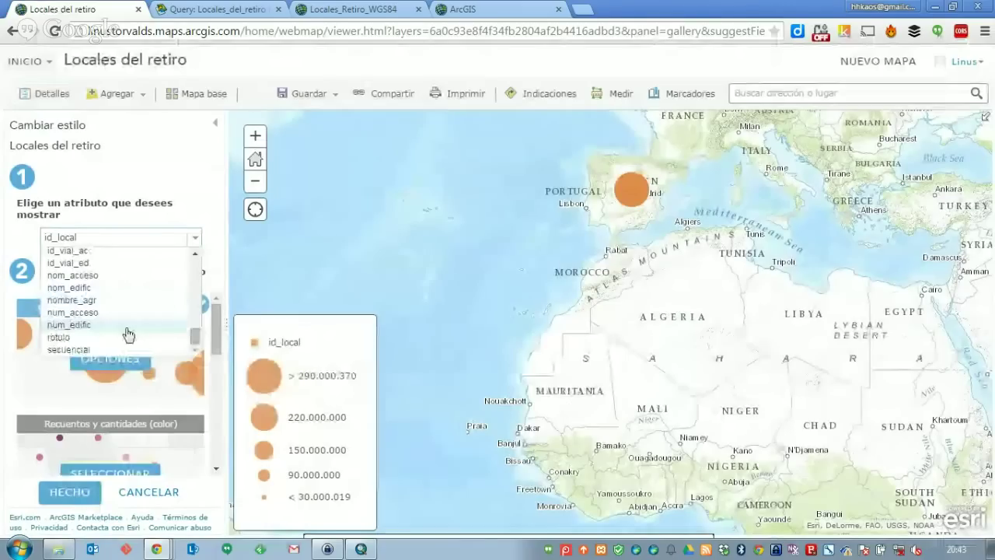
drag(188, 336, 206, 282)
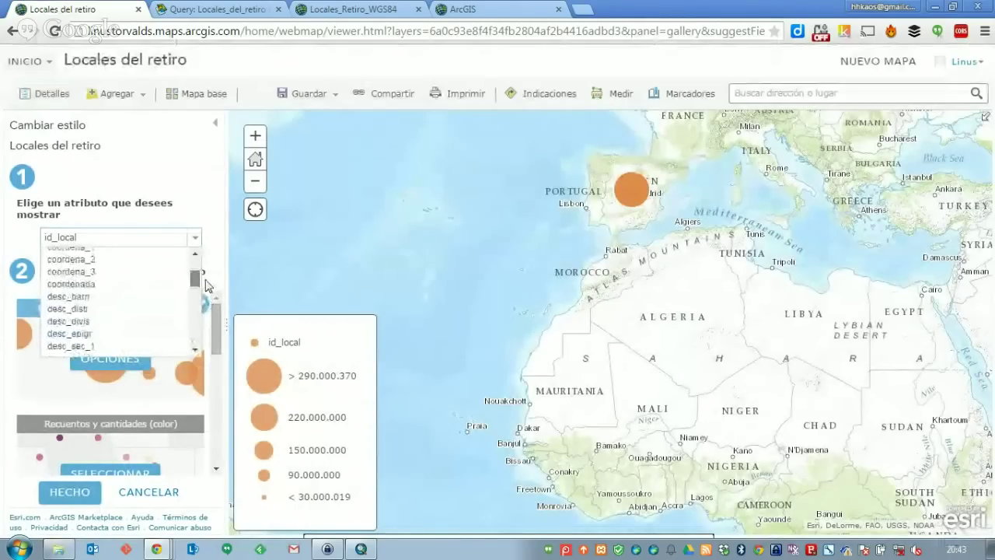
click(114, 318)
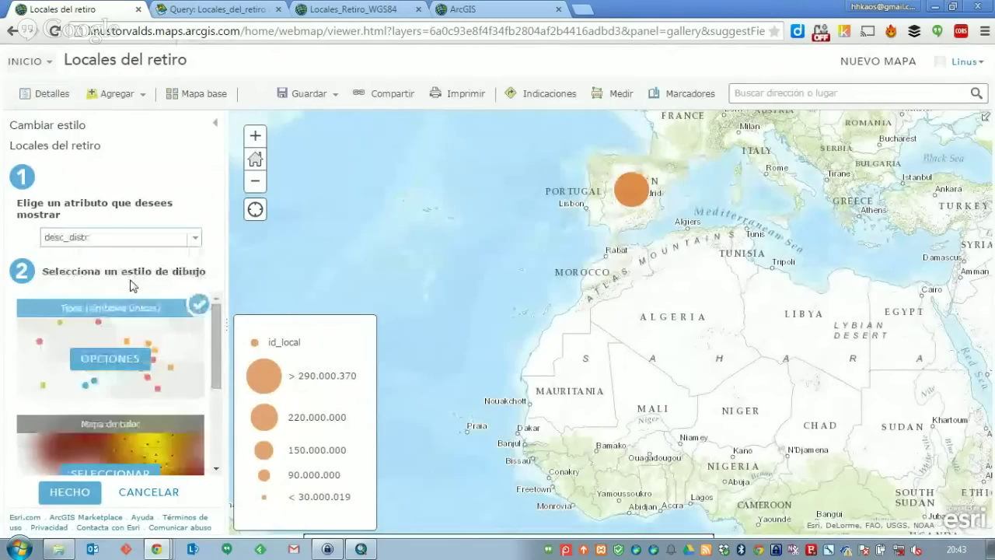
click(136, 501)
Zoom the map from Spain into the Madrid area
drag(606, 180, 658, 211)
scroll(660, 216, up, 3)
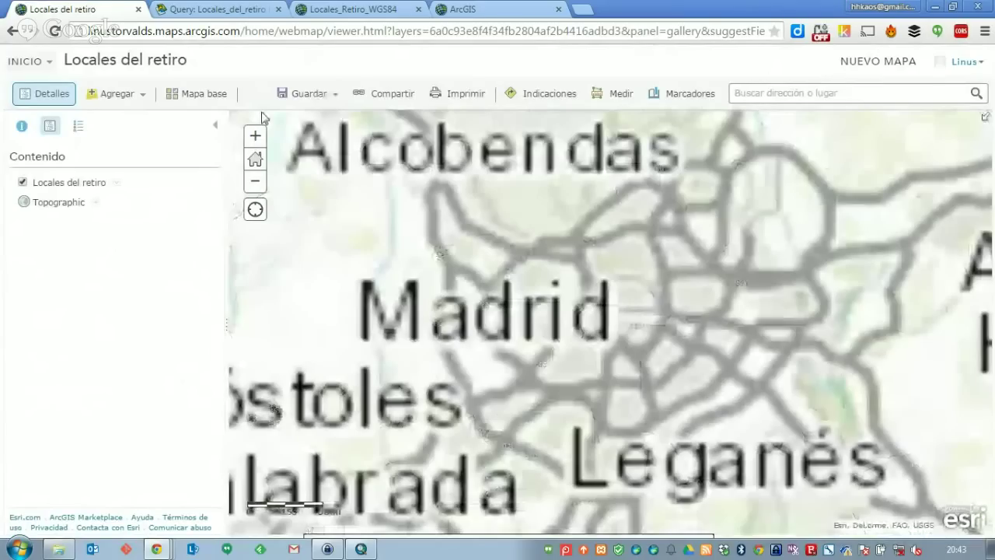
click(197, 94)
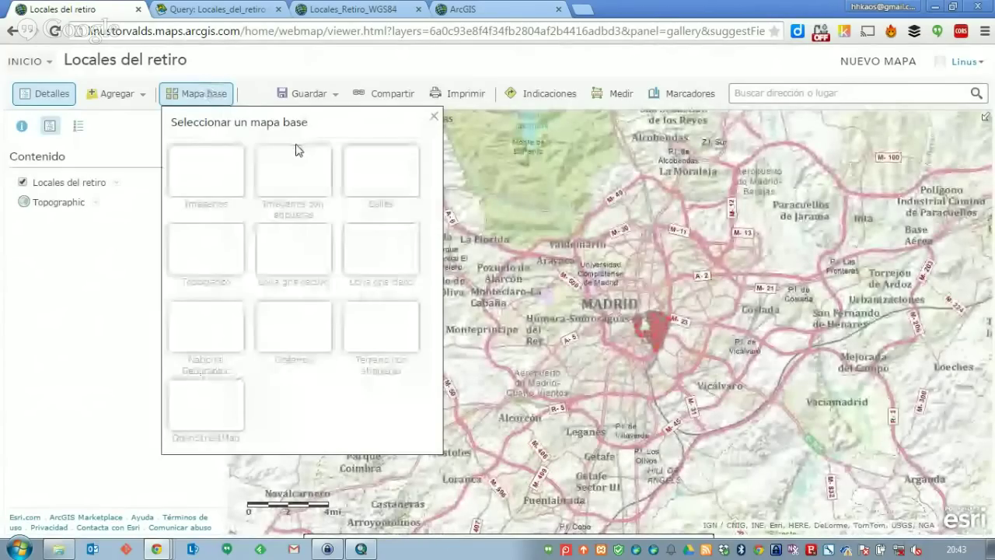
Switch to the Calles basemap and zoom into the locale points at Retiro park
click(381, 173)
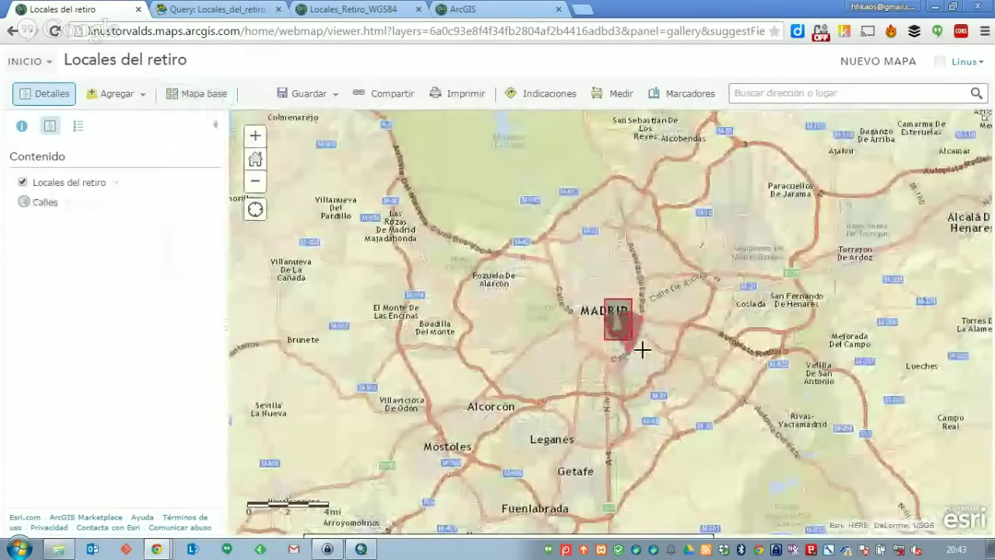
drag(642, 350, 640, 371)
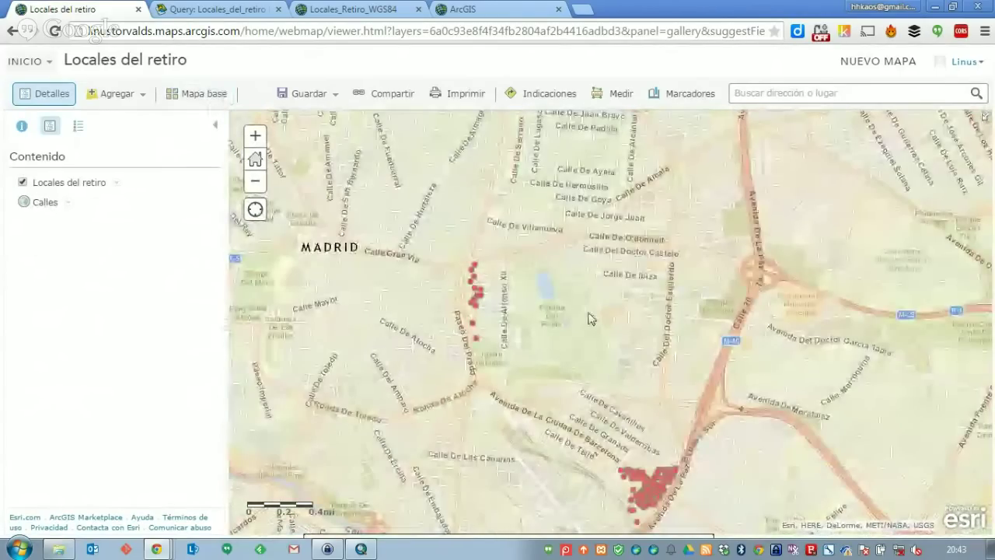
scroll(551, 255, up, 3)
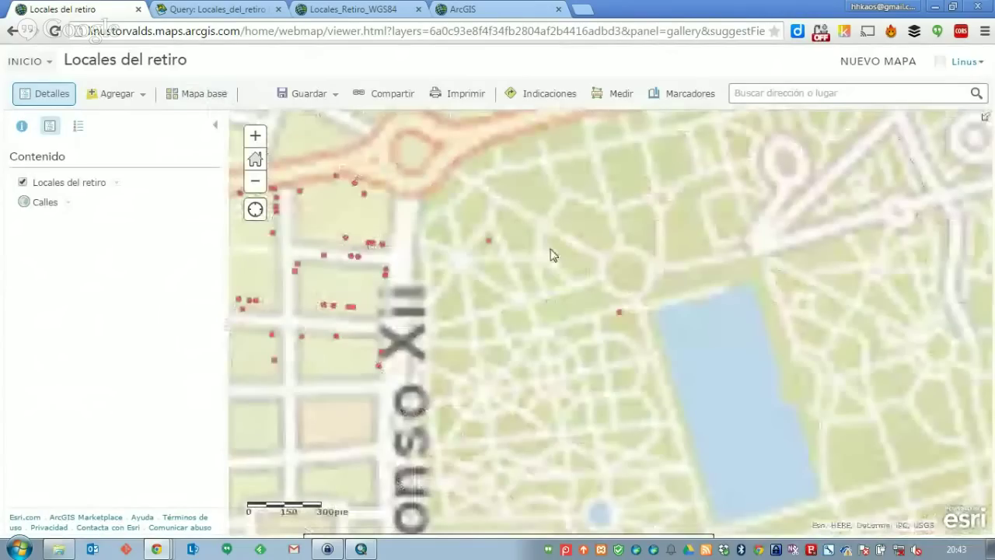
key(Left)
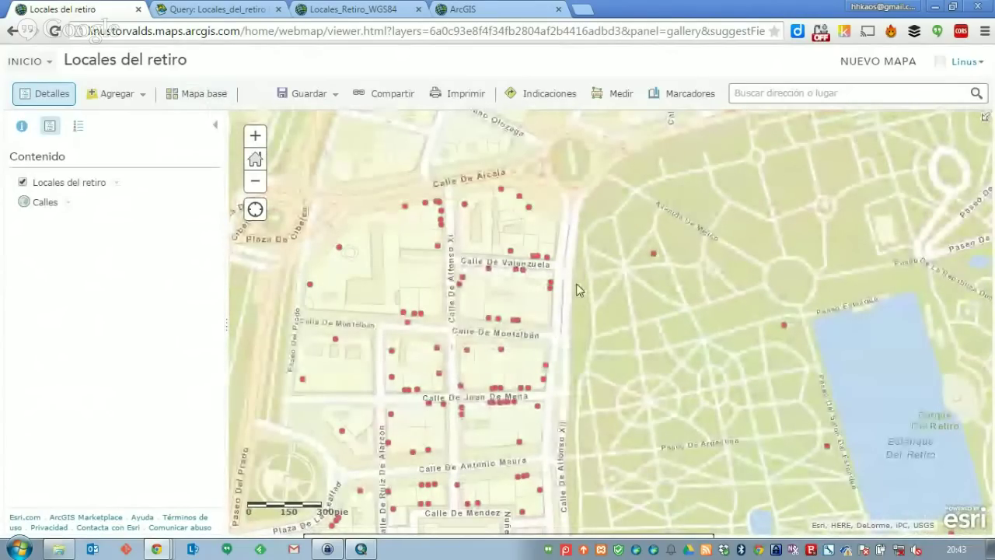
key(Up)
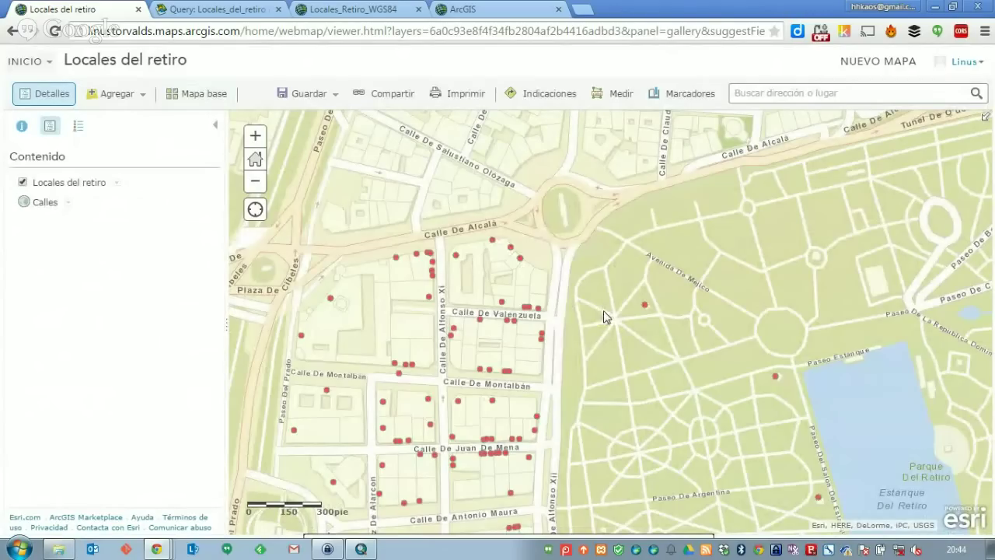
drag(777, 292, 674, 255)
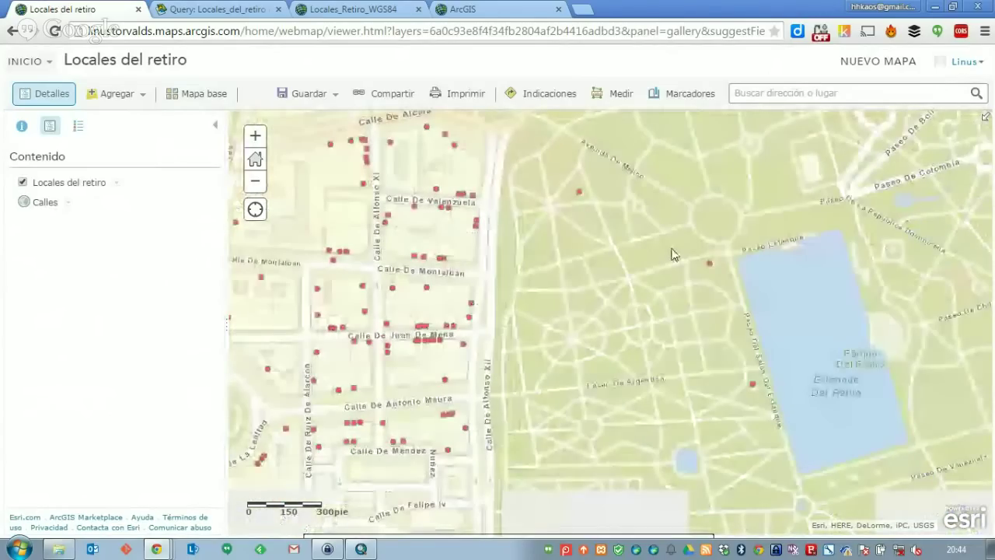
click(710, 263)
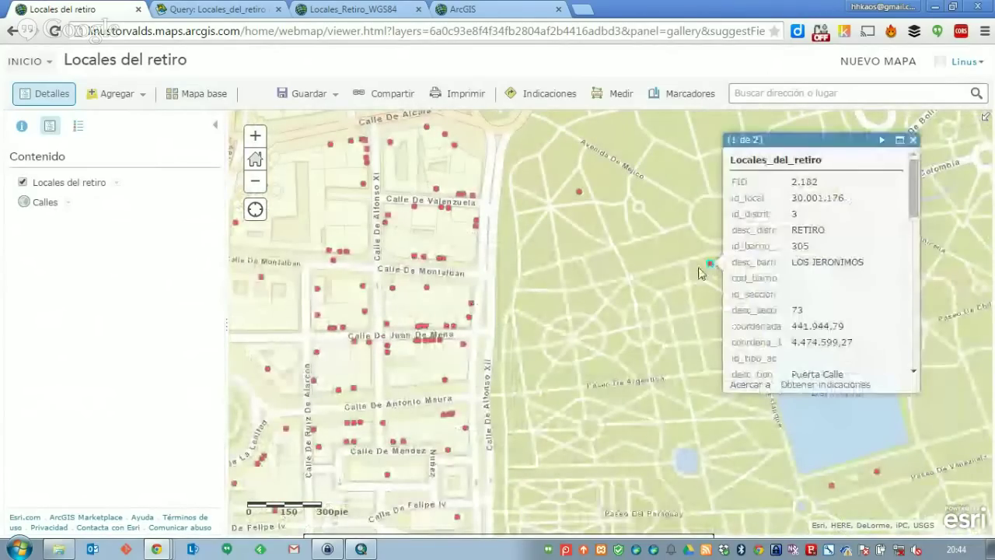
Inspect a Calle de Montalbán locale's pop-up, finding desc_sec_1 value HOSTELERIA
click(416, 257)
scroll(614, 236, down, 5)
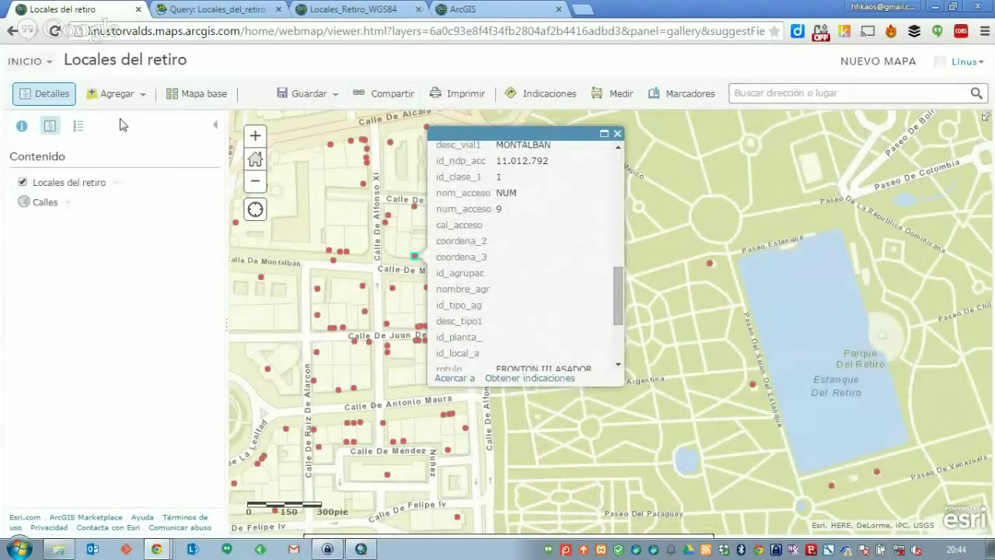
drag(617, 283, 618, 357)
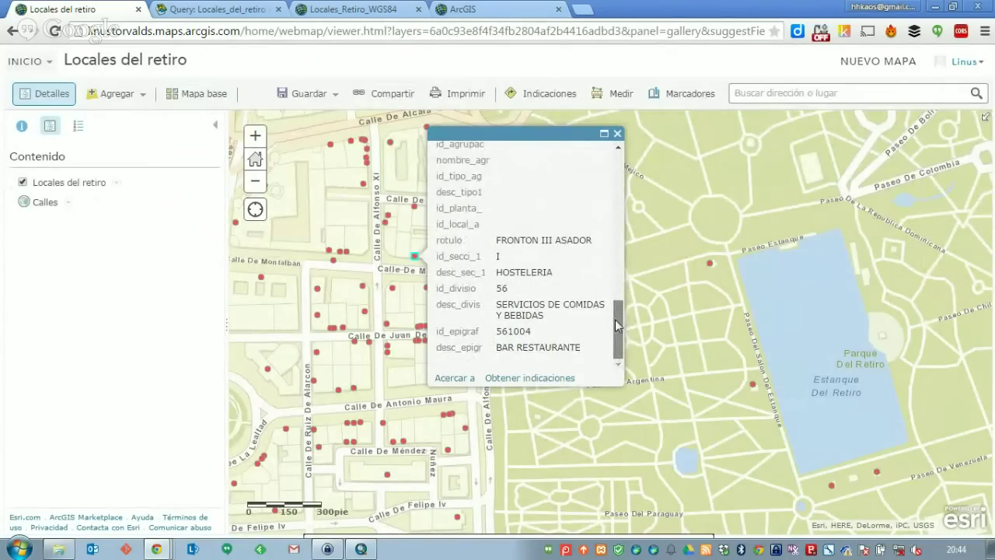
mouse_move(615, 320)
mouse_down()
mouse_move(633, 175)
mouse_move(606, 327)
mouse_up()
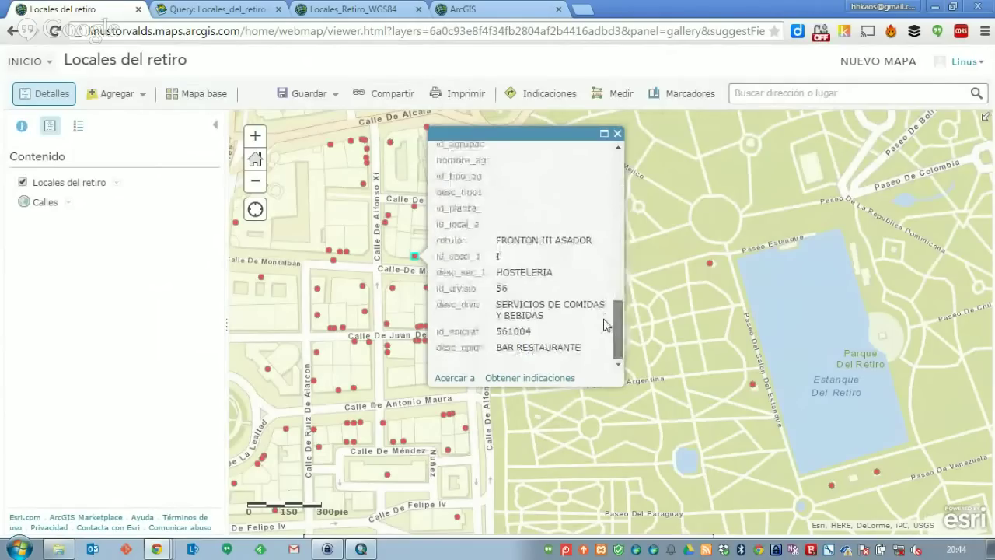
double_click(442, 272)
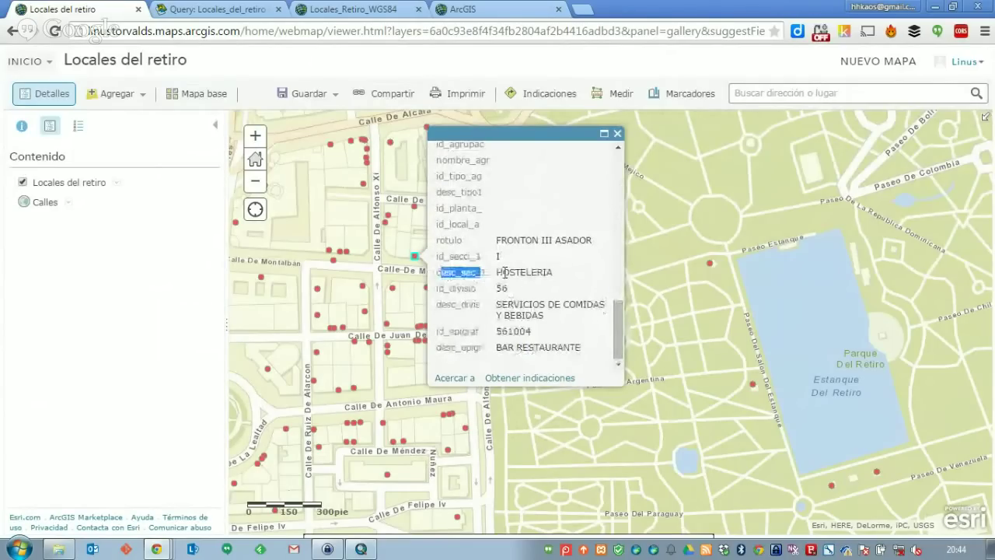
double_click(525, 272)
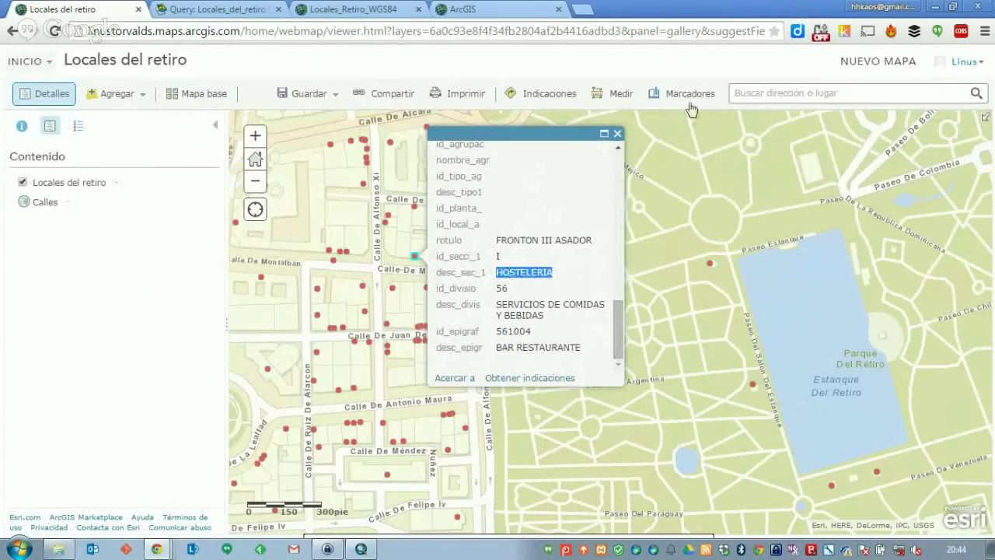
click(613, 139)
Close the pop-up, zoom out one level, and show the Locales del retiro layer options
click(617, 135)
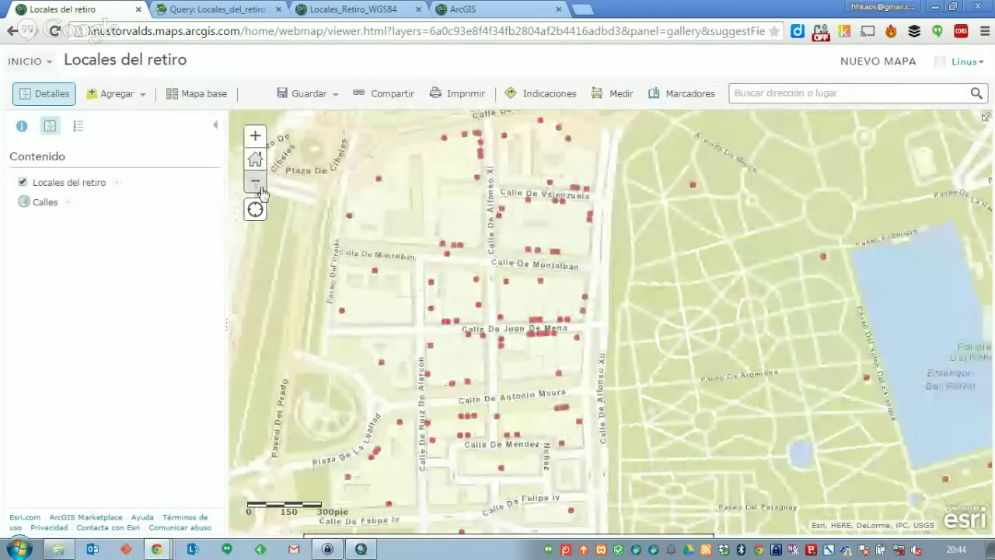
click(255, 181)
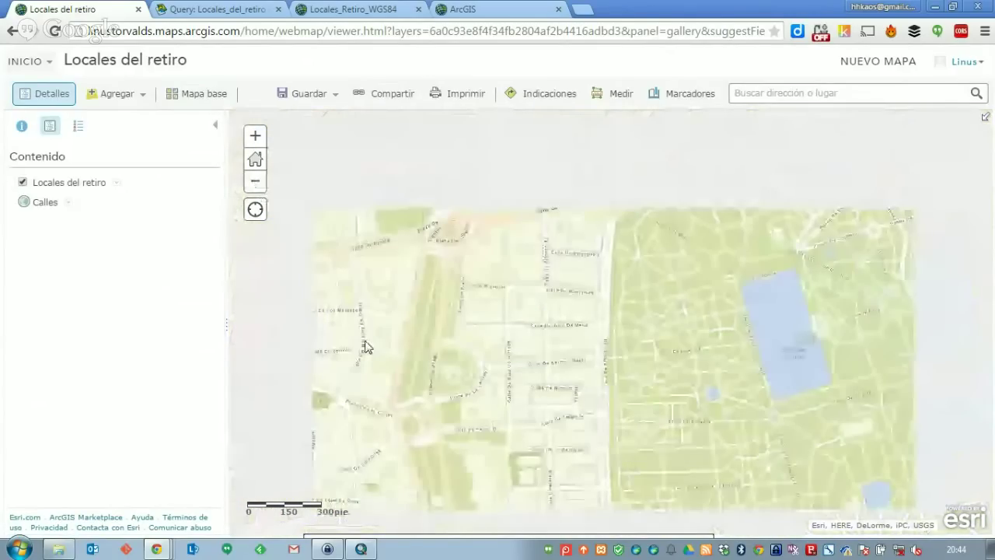
click(116, 182)
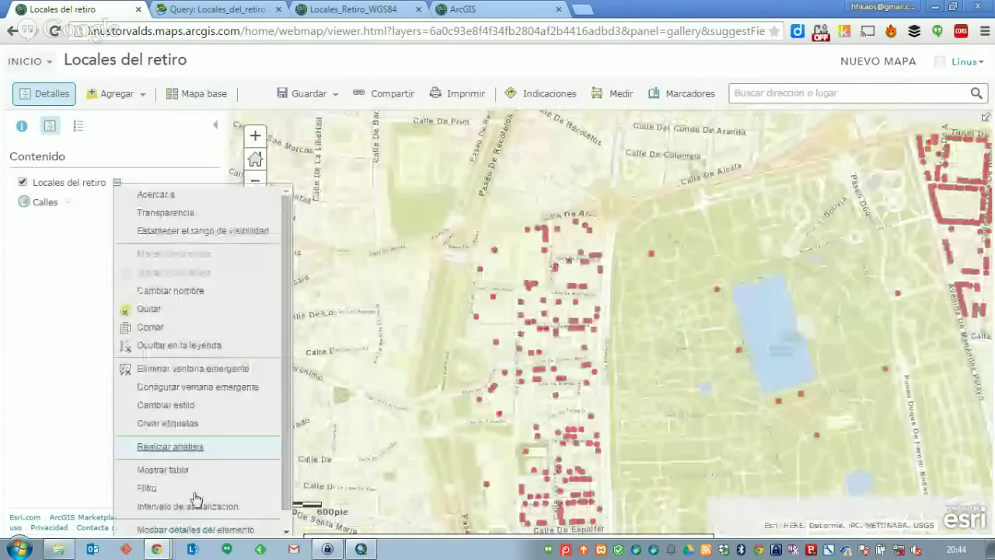
Build a filter: desc_sec_1 is ACTIVIDADES FINANCIERAS Y DE SEGUROS
click(193, 490)
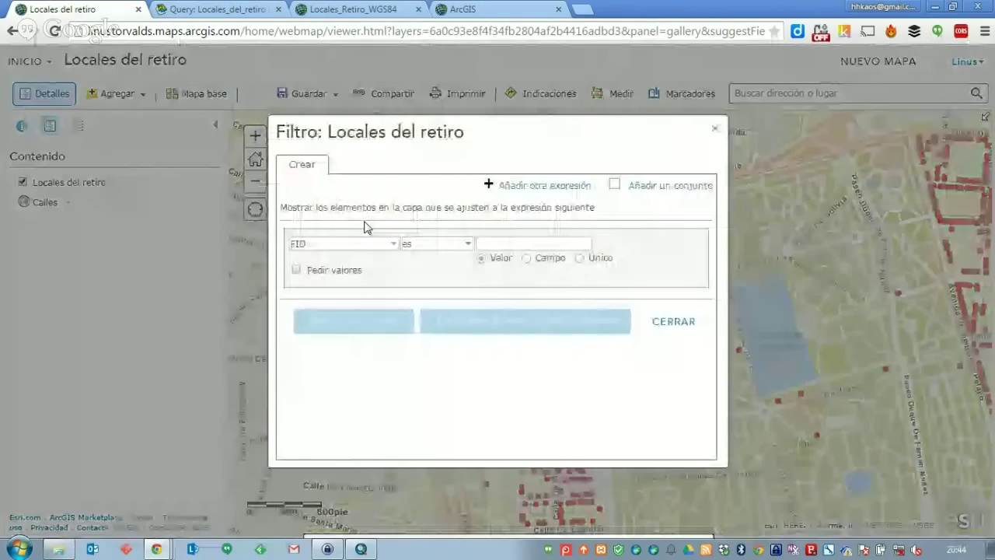
click(392, 246)
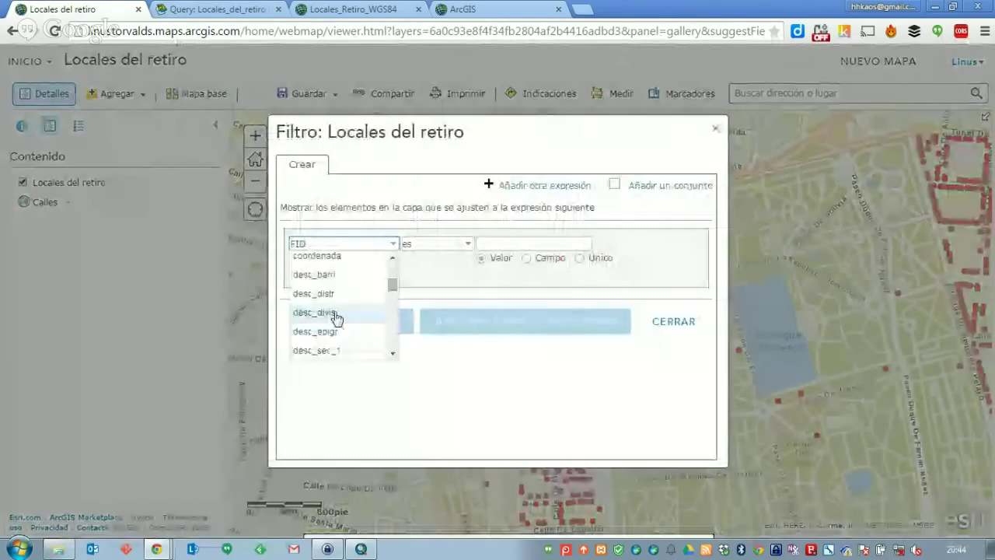
click(315, 293)
click(389, 244)
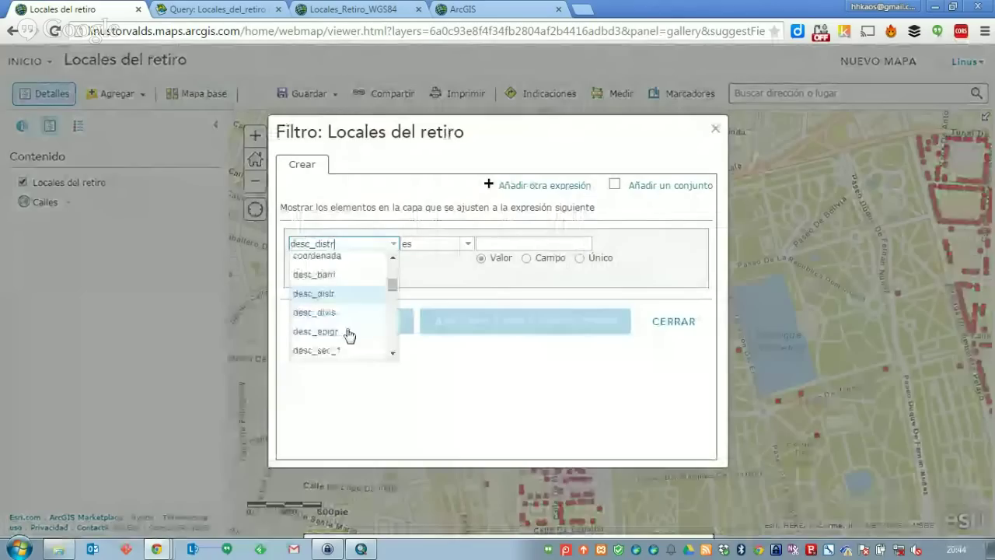
click(342, 350)
click(494, 243)
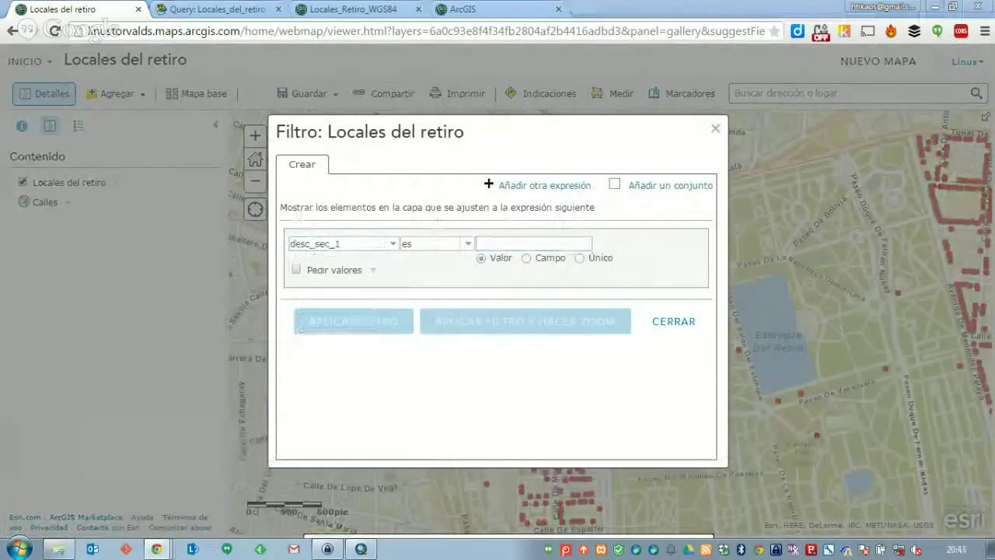
click(506, 243)
text(ACTIVIDADES FINANCIERAS Y DE SEGUROS)
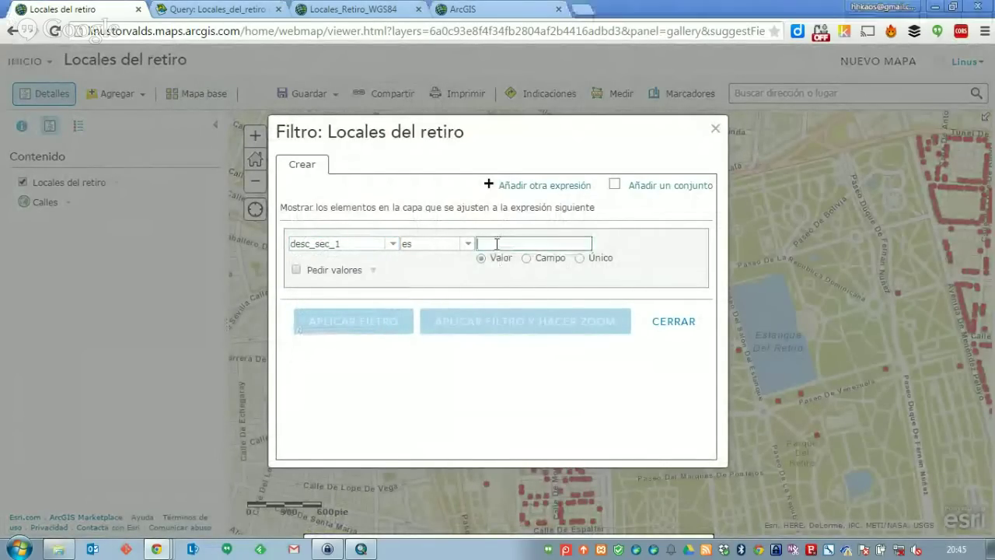
key(Home)
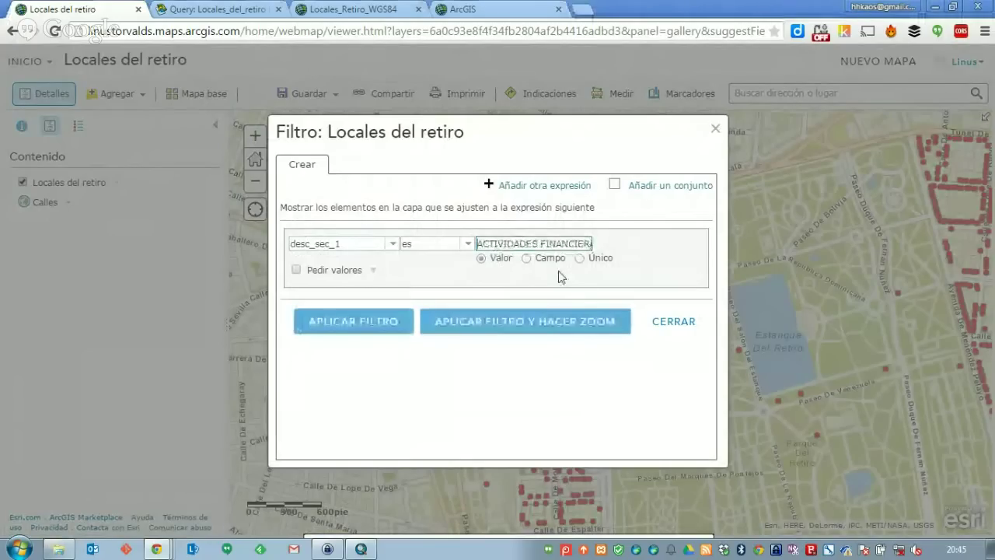
Apply the filter with zoom to matching locales, then move to the REST query Where field
click(335, 342)
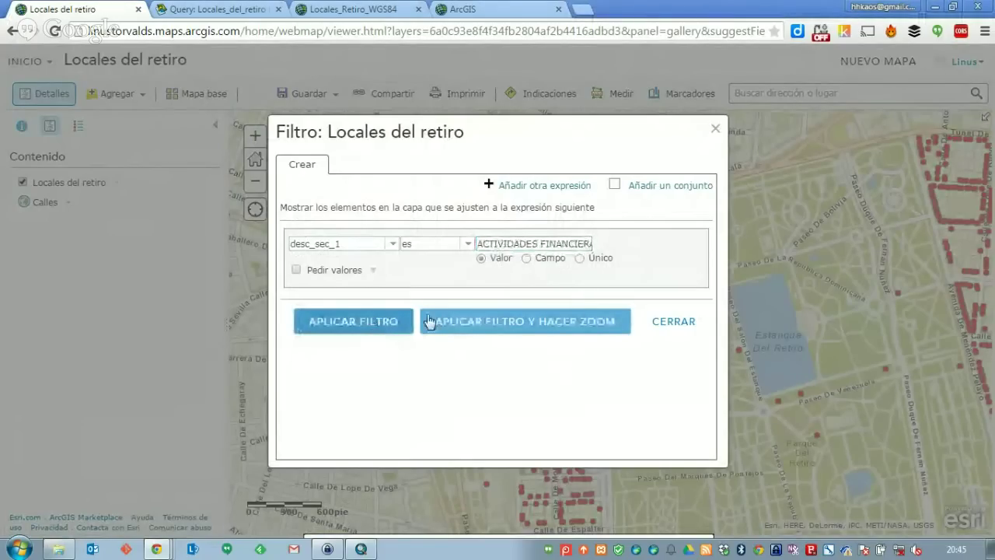
click(428, 322)
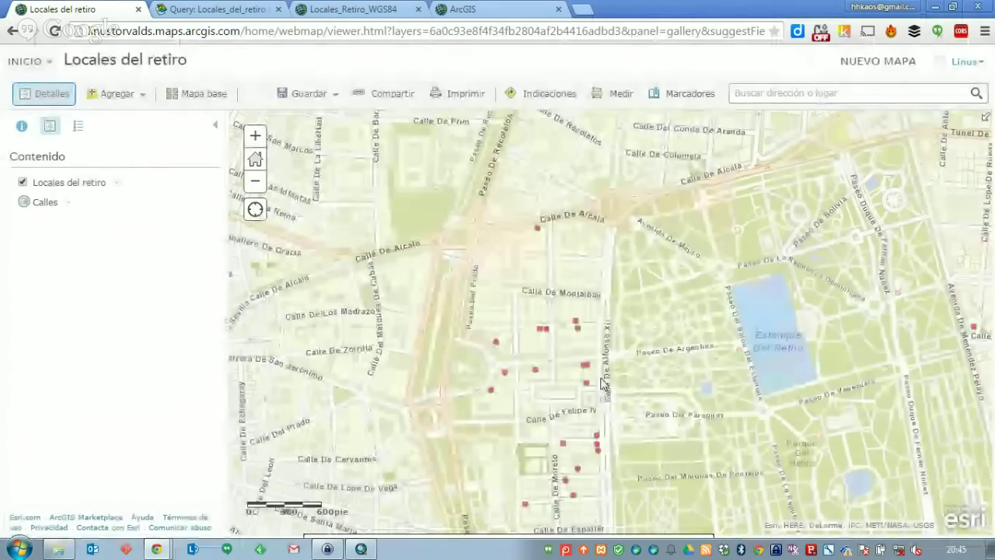
drag(603, 383, 517, 289)
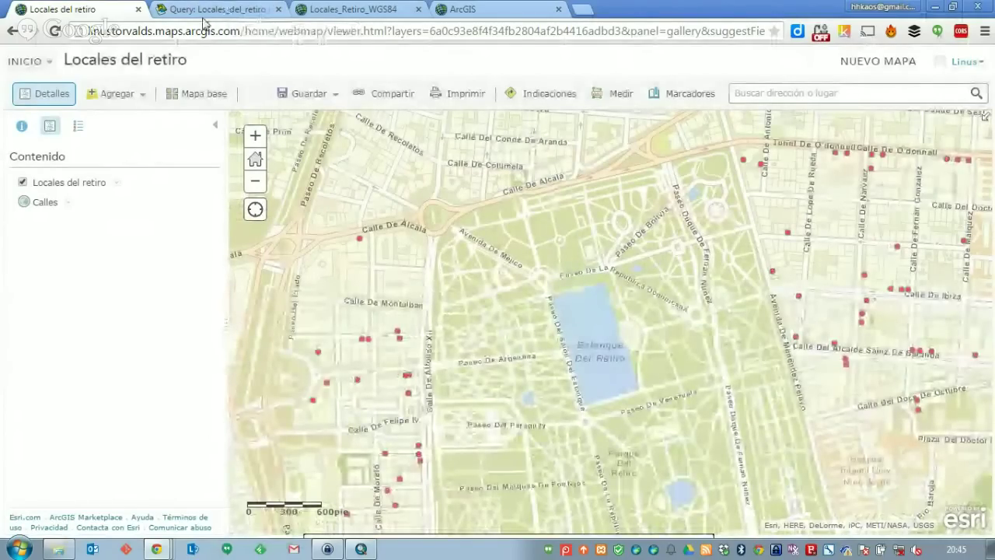
click(206, 9)
click(230, 148)
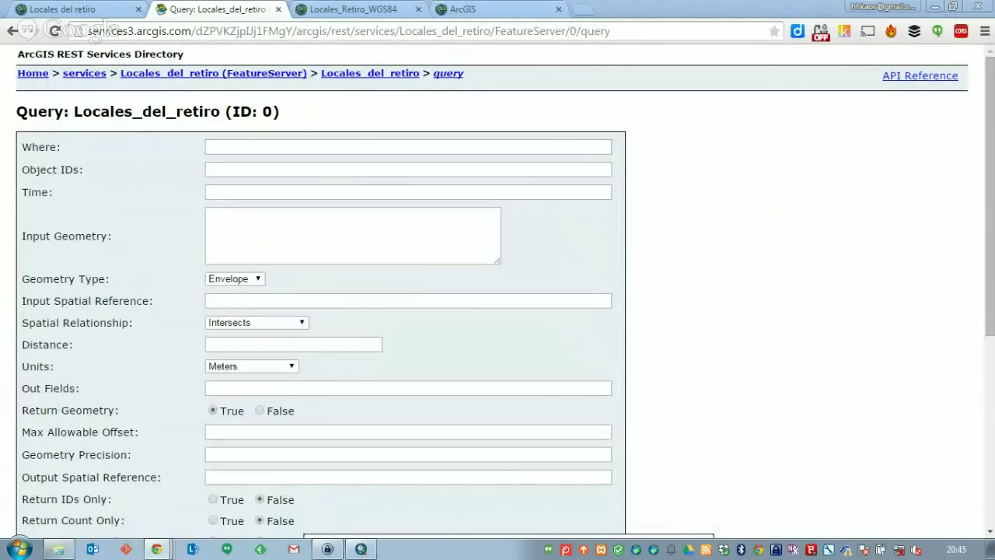
Enter Where desc_sec_1 = 'ACTIVIDADES FINANCIERAS Y DE SEGUROS', stripping the 'WHERE: ' prefix
click(415, 147)
text(WHERE: desc_sec_1 = 'ACTIVIDADES FINANCIERAS Y DE SEGUROS')
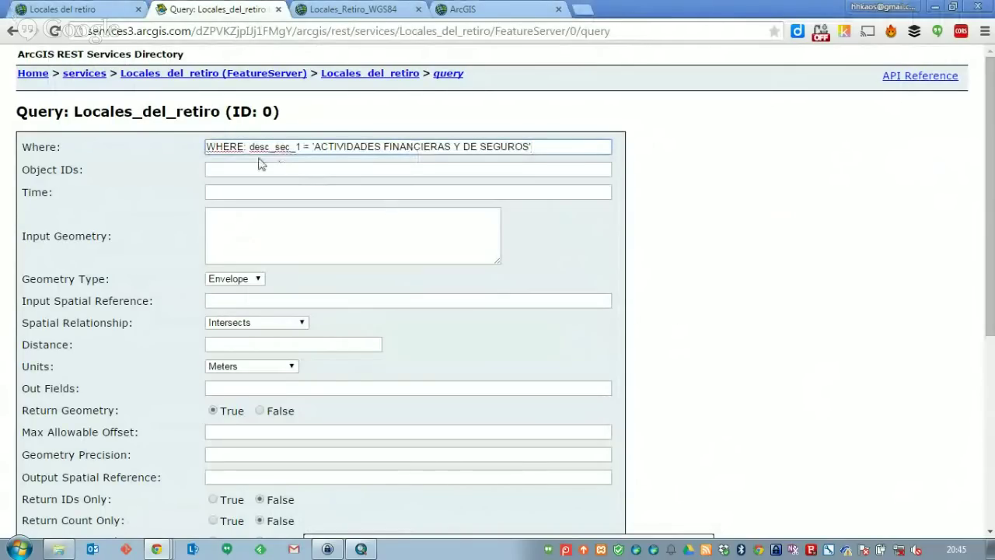
key(Left)
key(Left)
key(Home)
key(ctrl+shift+Right)
key(ctrl+shift+Right)
key(ctrl+shift+Right)
key(ctrl+shift+Left)
key(ctrl+shift+Left)
key(Delete)
click(322, 169)
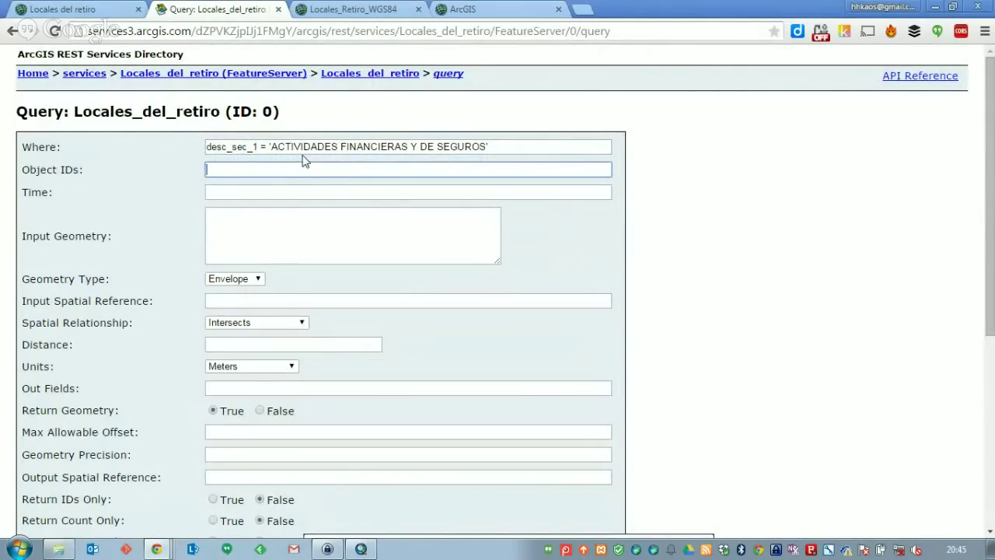
Set Out Fields to * and Format to GEOJSON, then run Query (GET)
click(280, 237)
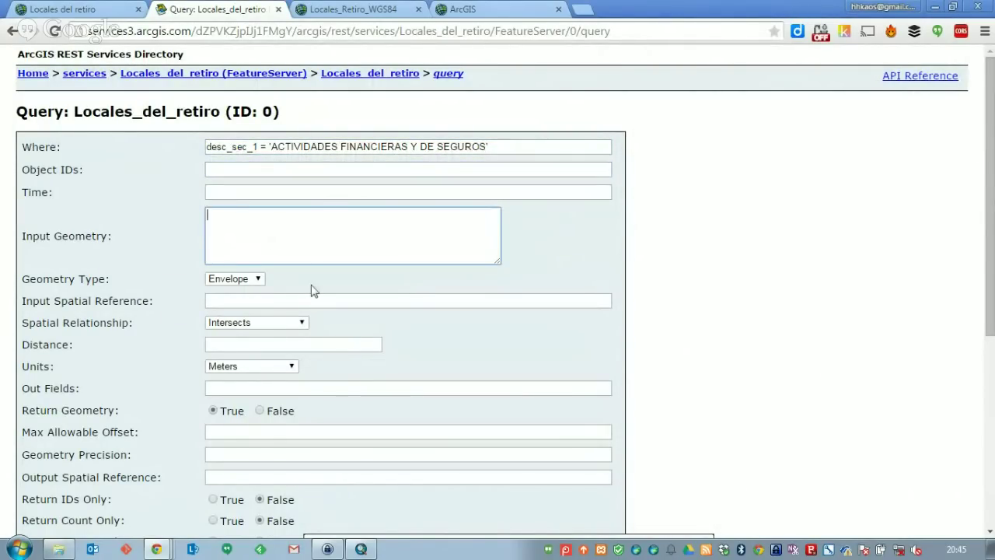
scroll(311, 291, down, 1)
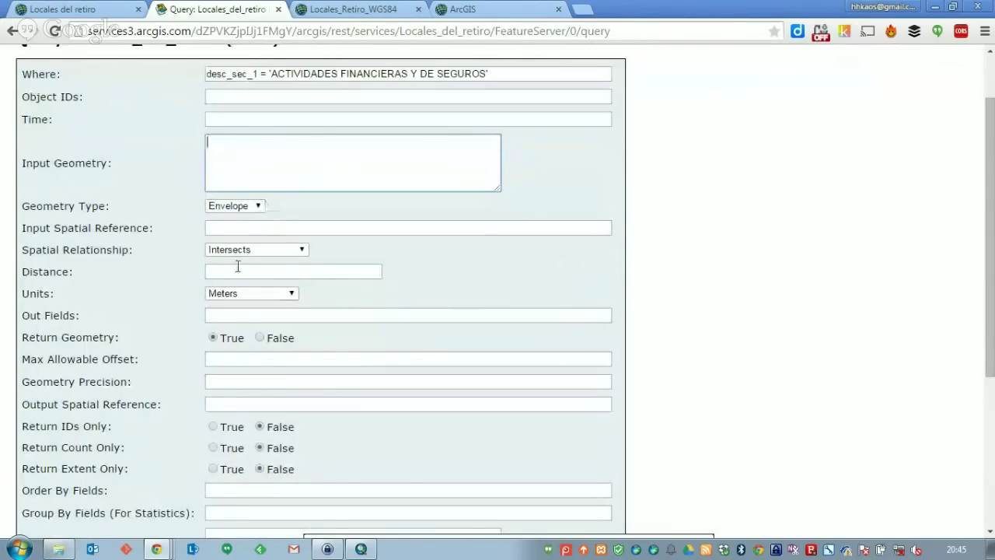
click(238, 315)
text(*)
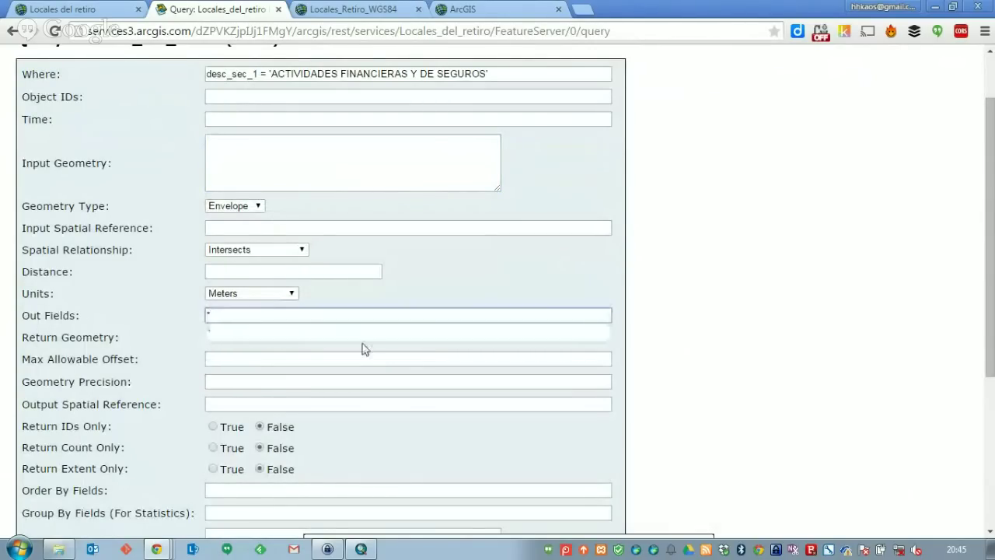
click(132, 333)
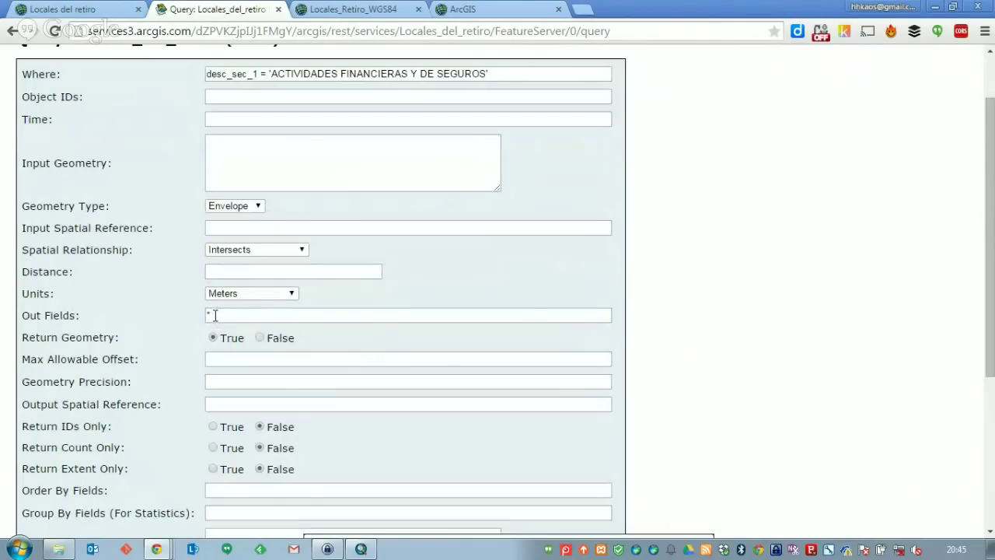
scroll(214, 315, down, 4)
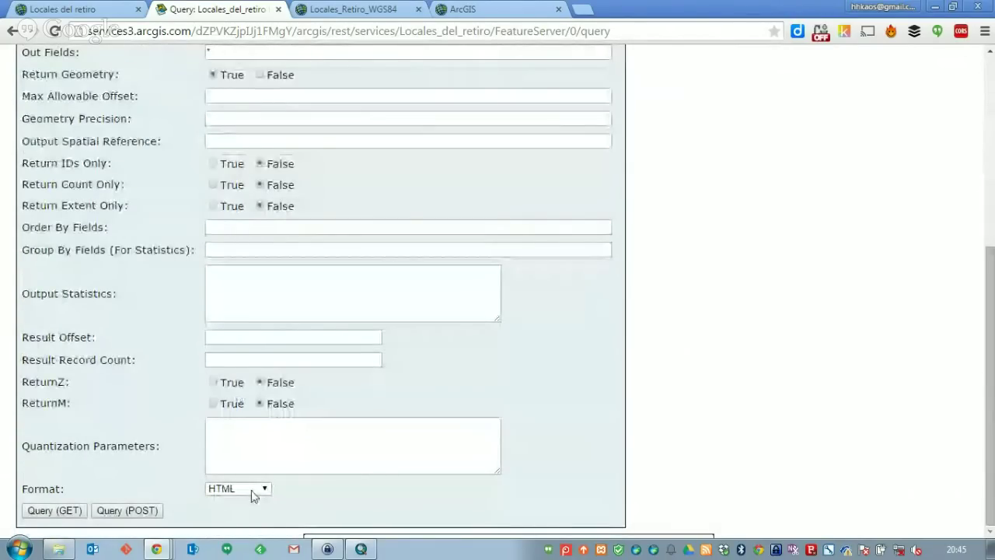
click(251, 496)
click(233, 520)
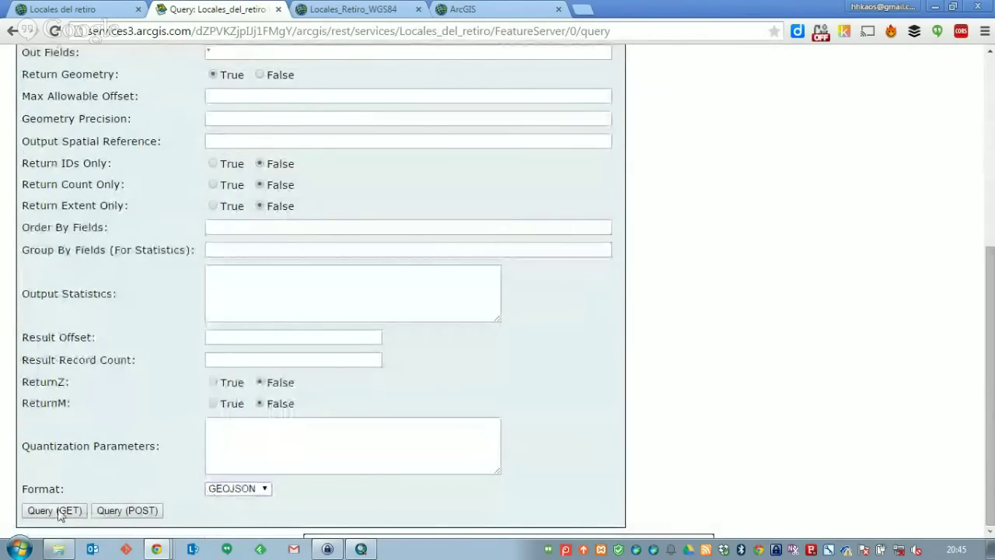
click(60, 512)
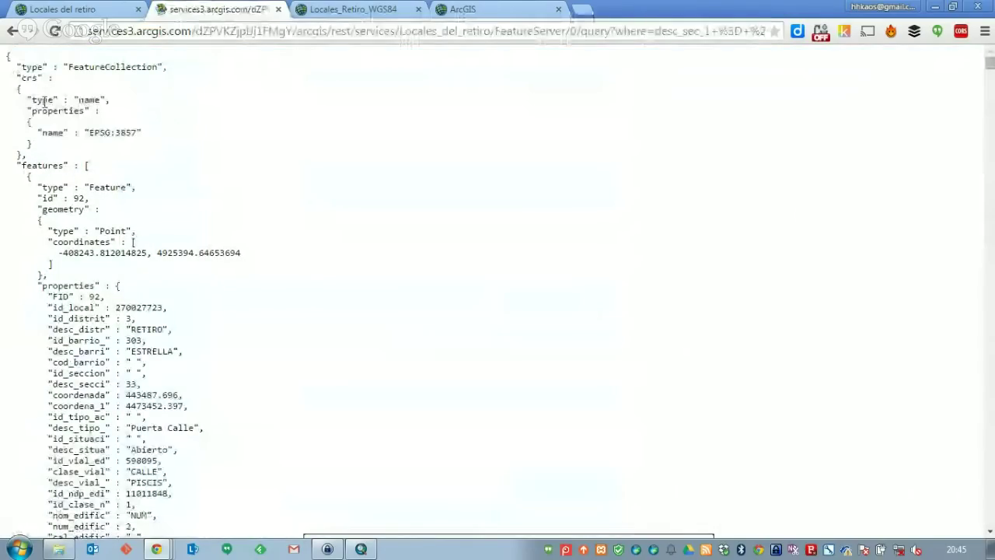
Select the GeoJSON result text and open an enlarged DevTools console beneath the page
key(ctrl+a)
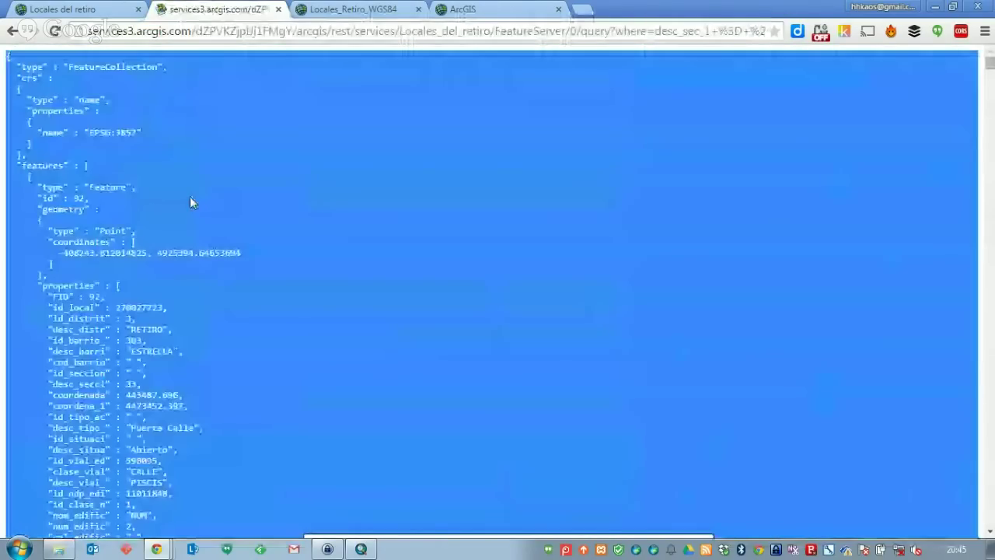
click(329, 248)
key(F12)
drag(444, 307, 340, 155)
click(338, 162)
Paste the GeoJSON into the console as a variable assignment and run it
text(asdf)
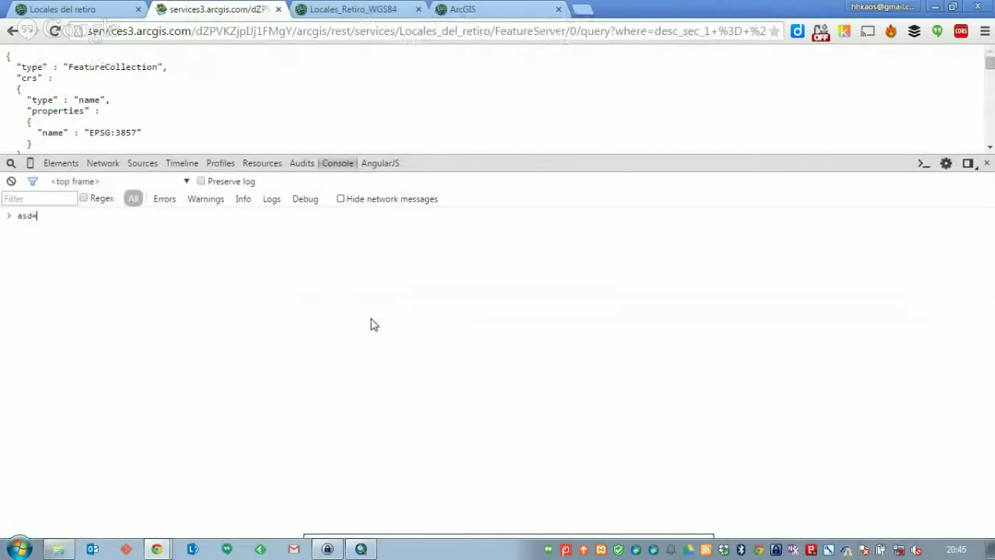
key(ctrl+v)
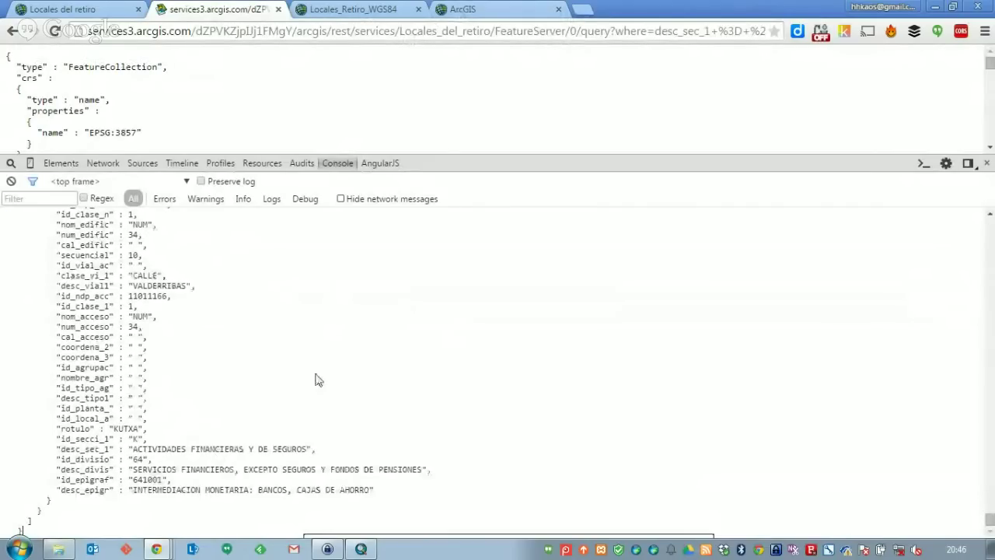
scroll(257, 401, down, 1)
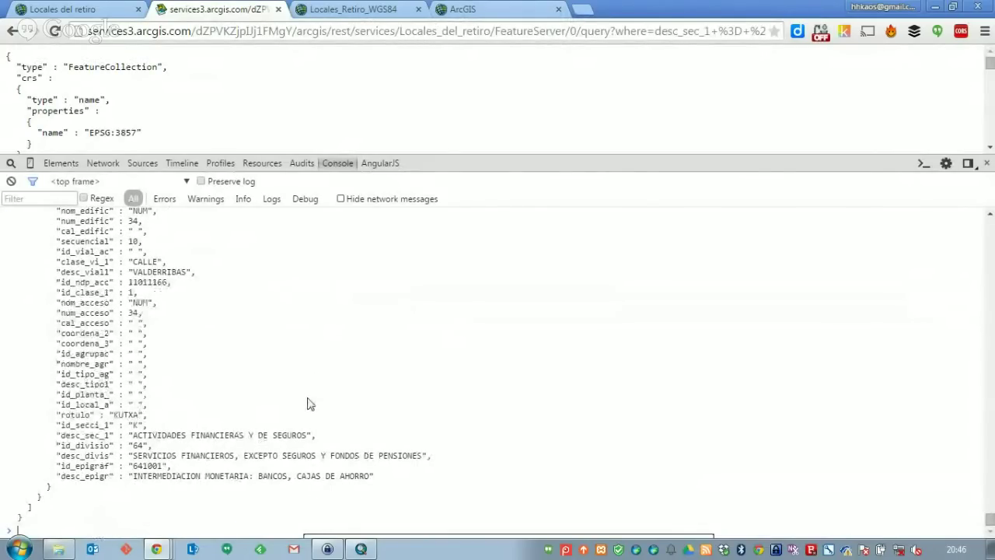
key(Return)
text(a)
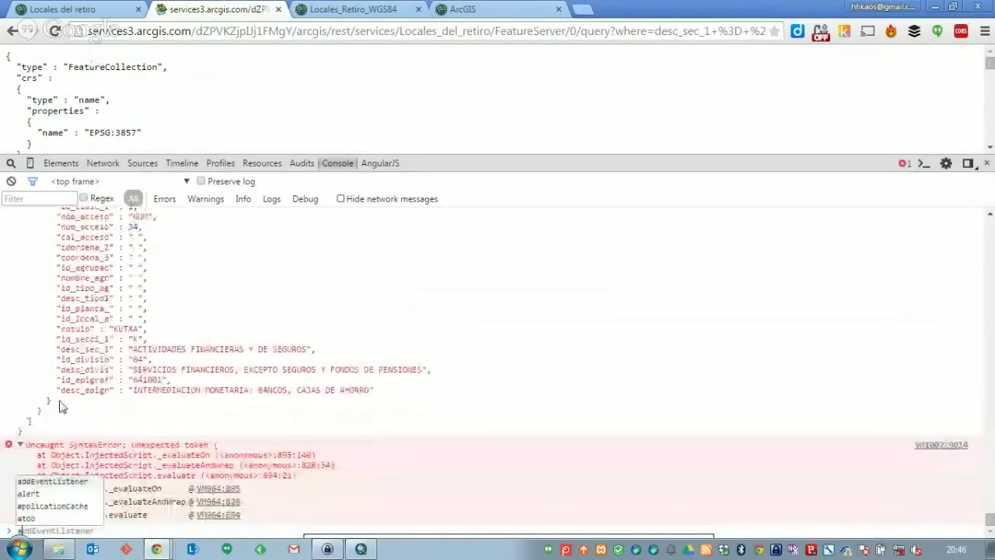
click(282, 391)
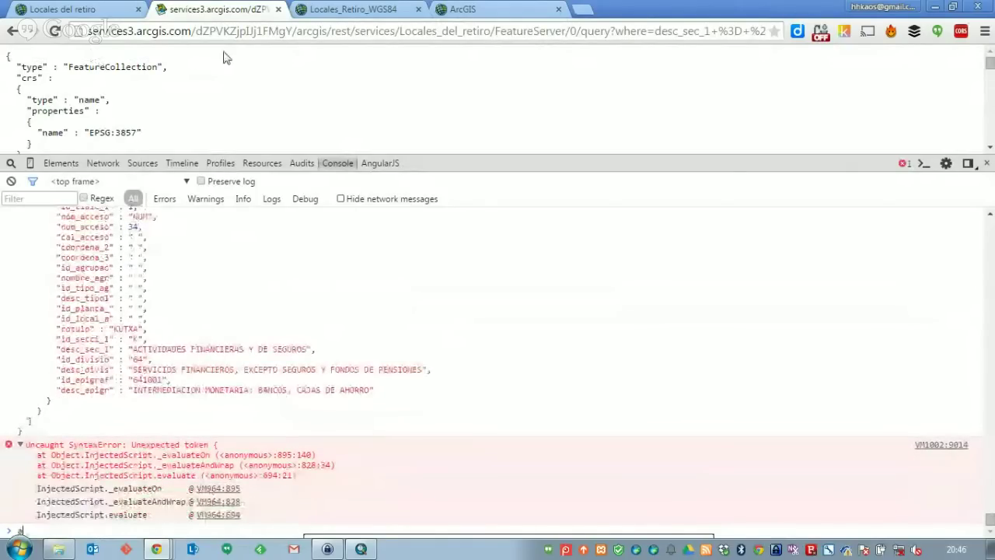
Go back to the GeoJSON query results tab, enter asd= and focus the query URL
click(90, 8)
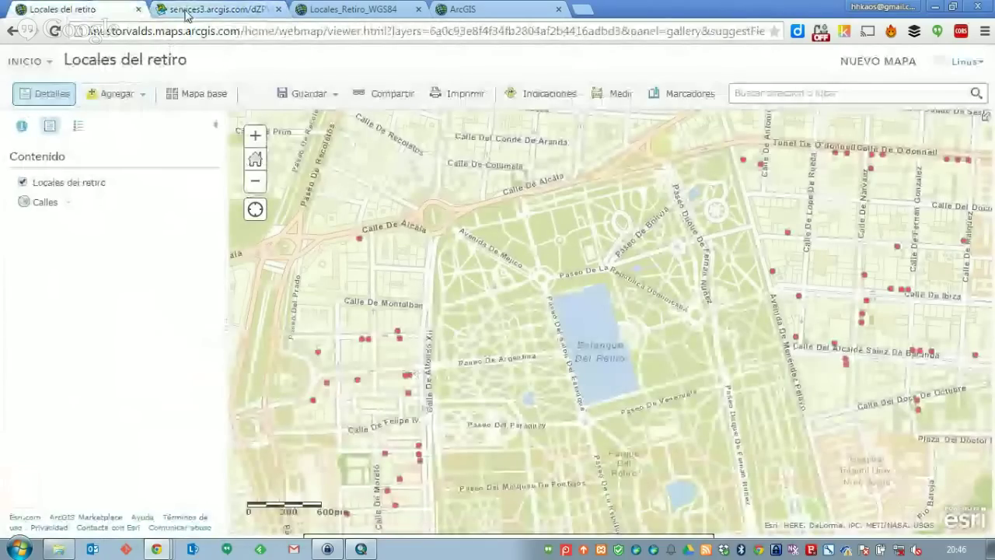
click(186, 11)
text(asd=)
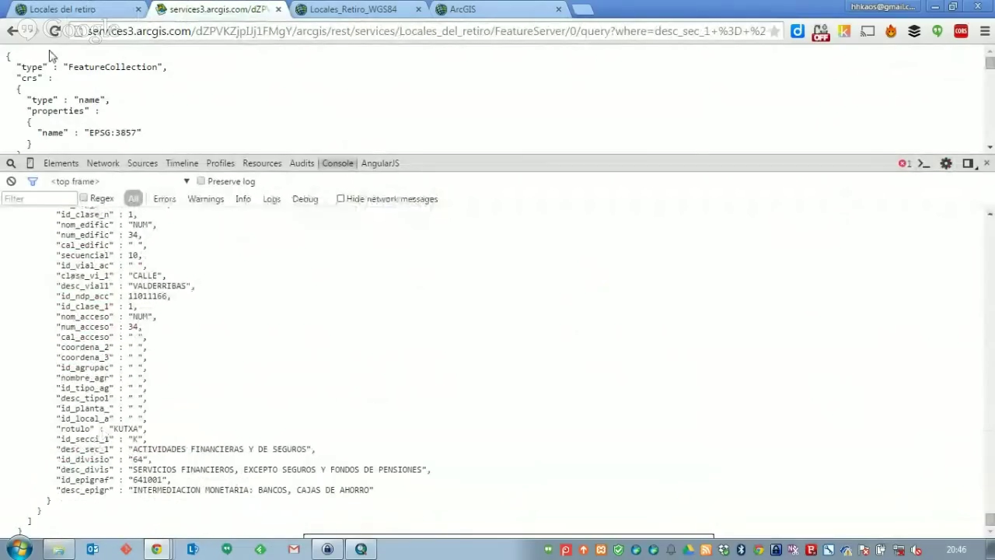
click(339, 37)
Check the f= format parameter in the URL and expand the FeatureCollection's first 100 features
key(End)
key(ctrl+Left)
key(ctrl+Left)
key(ctrl+Left)
key(shift+Right)
key(shift+Right)
key(shift+Right)
key(shift+Right)
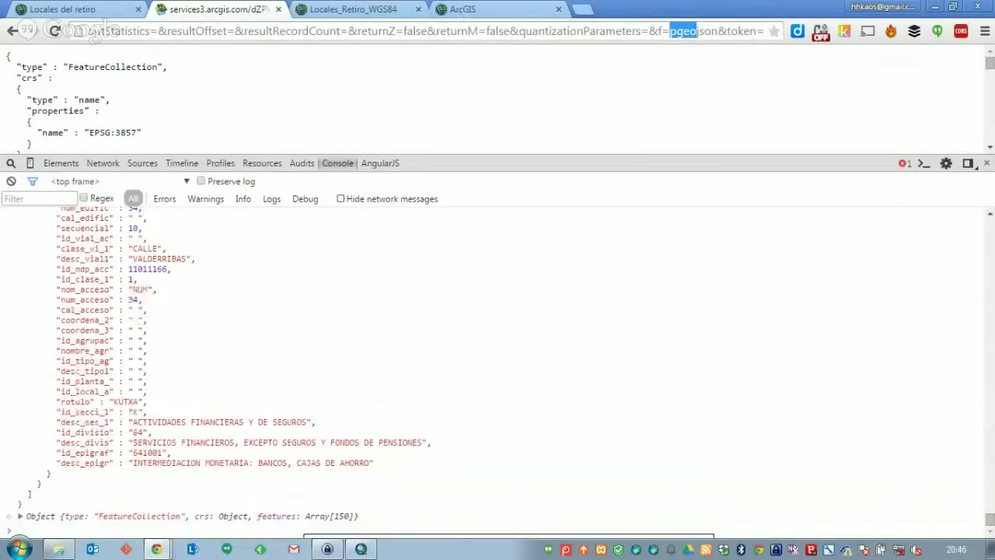
click(21, 516)
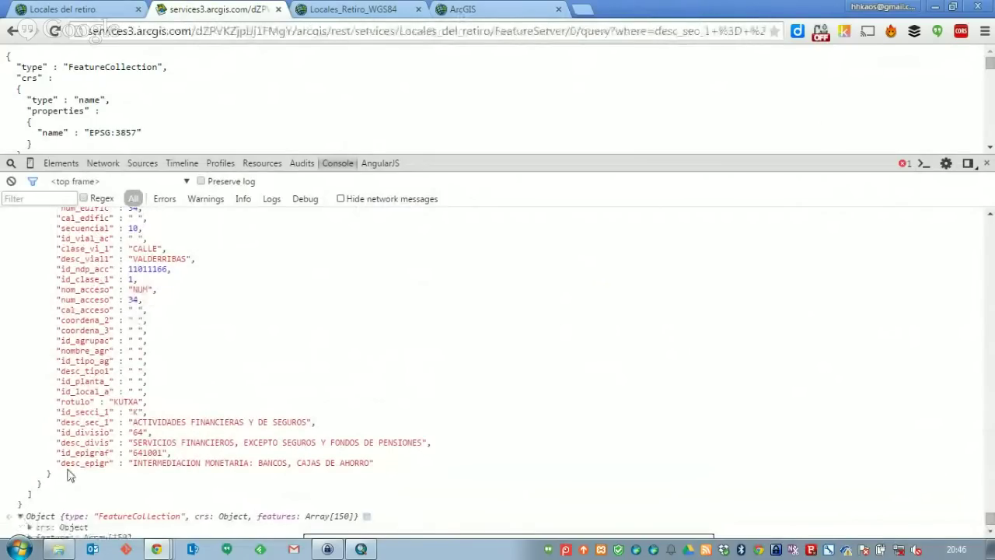
scroll(214, 440, down, 1)
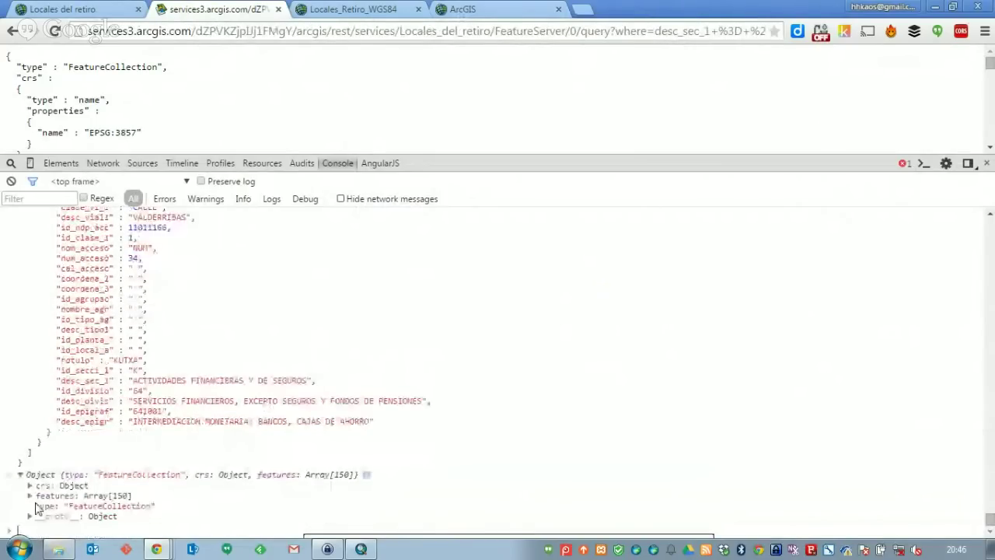
click(30, 496)
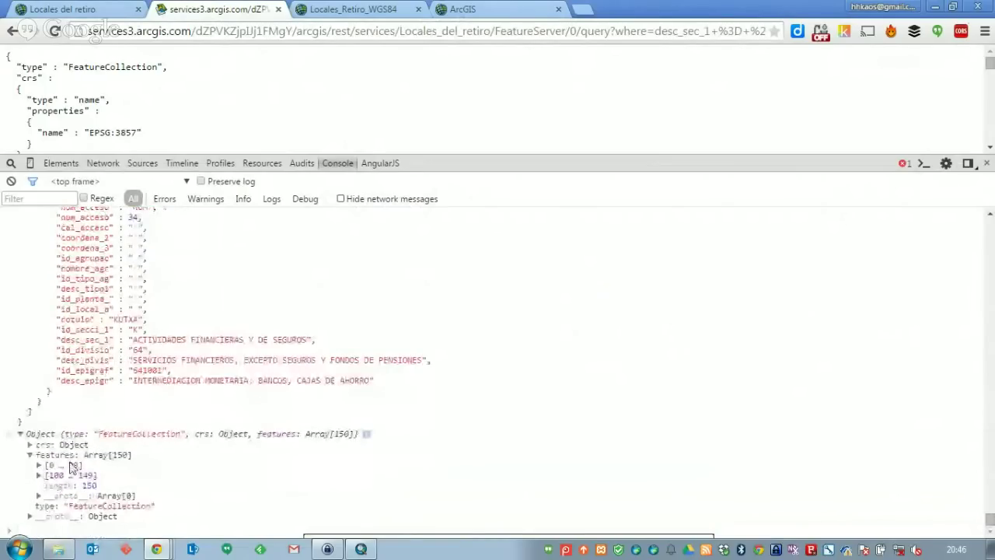
click(39, 465)
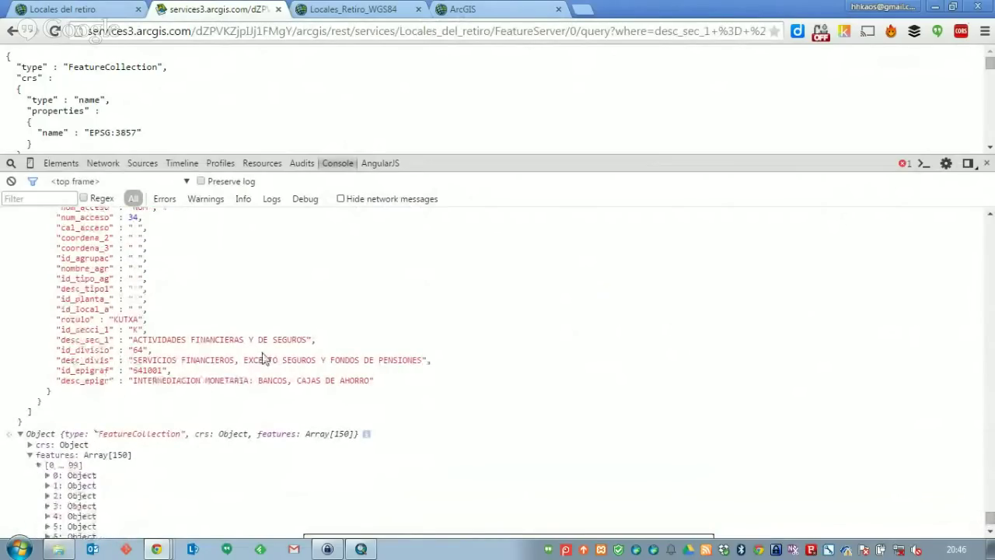
Expand feature 6 (id 207) to inspect its Point geometry and RETIRO/ESTRELLA properties
scroll(233, 374, down, 2)
scroll(58, 420, down, 3)
click(48, 318)
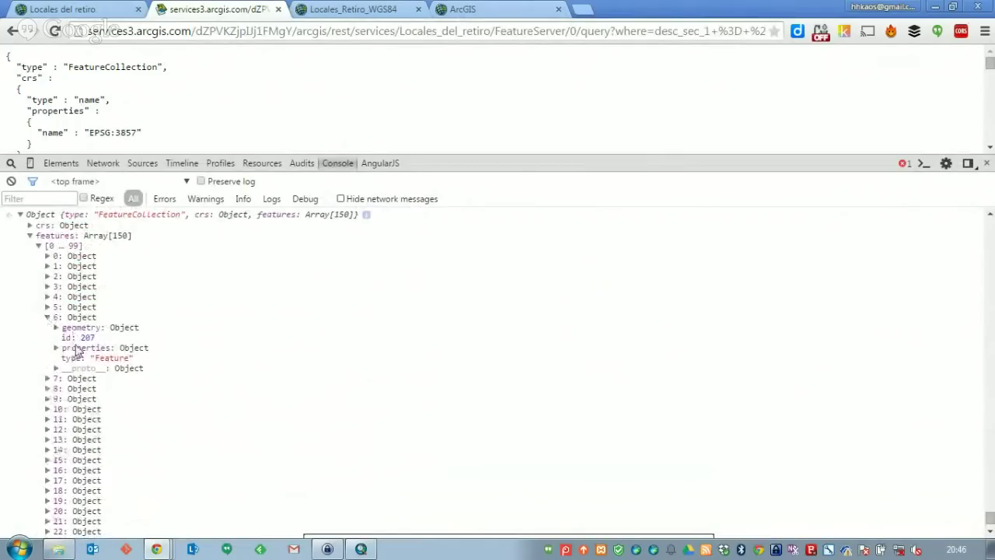
click(56, 328)
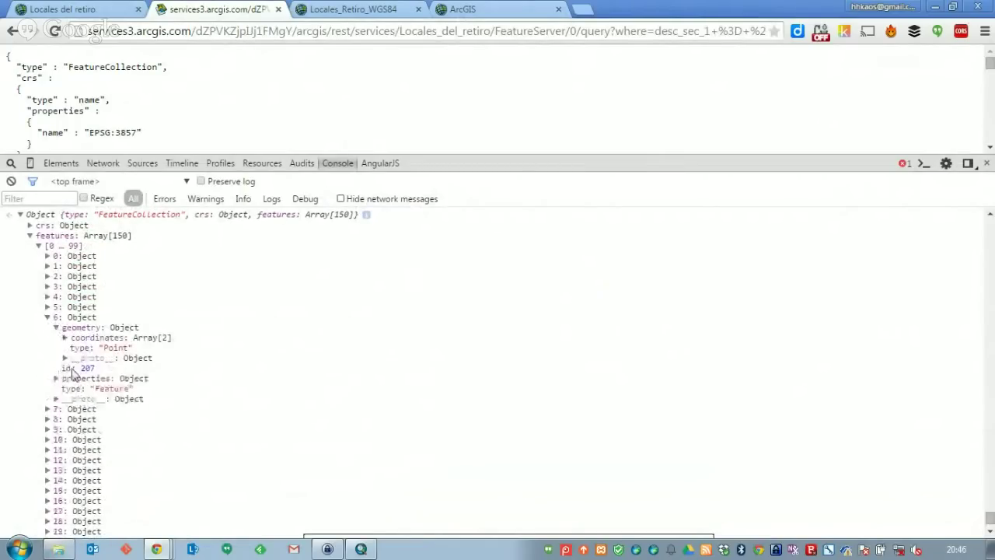
click(56, 378)
scroll(113, 443, down, 4)
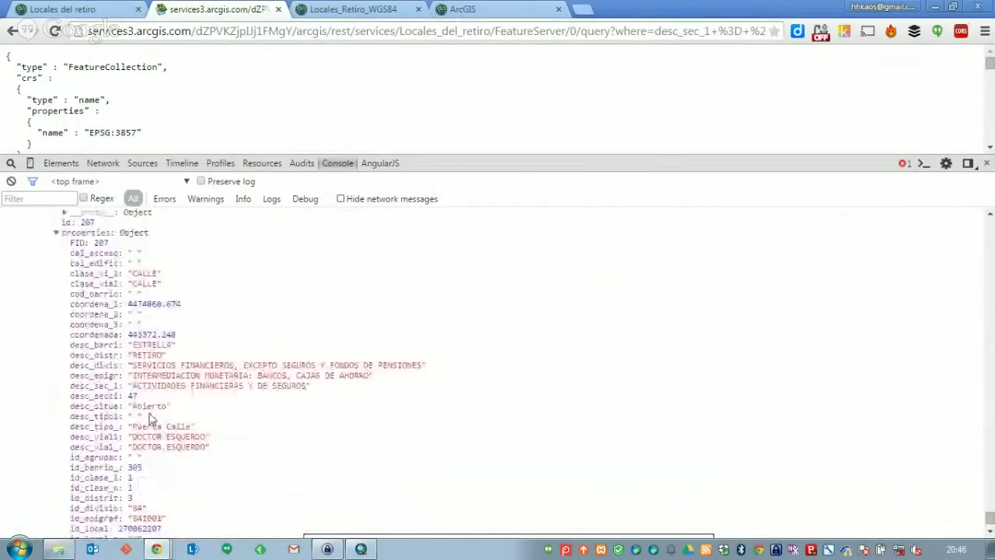